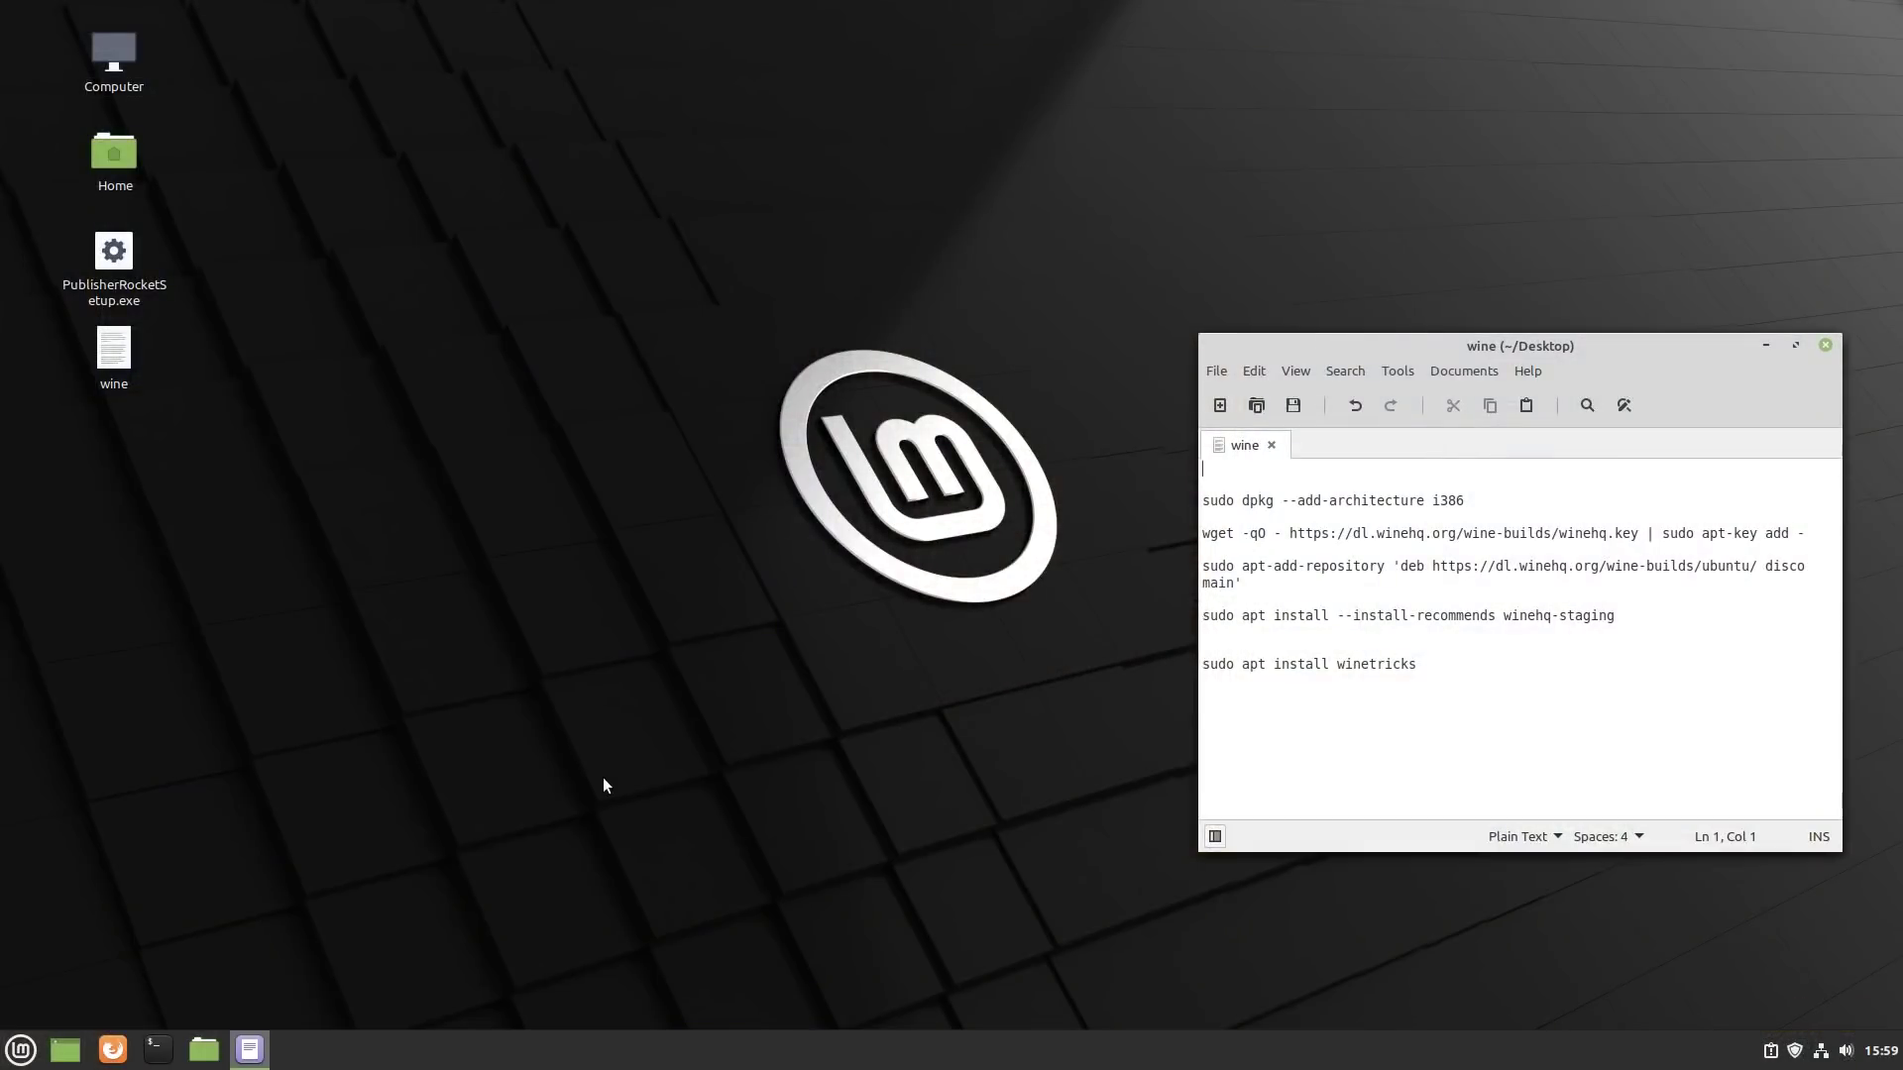
# Select the add-i386-architecture command and widen the notes window so commands unwrap
pyautogui.click(117, 272)
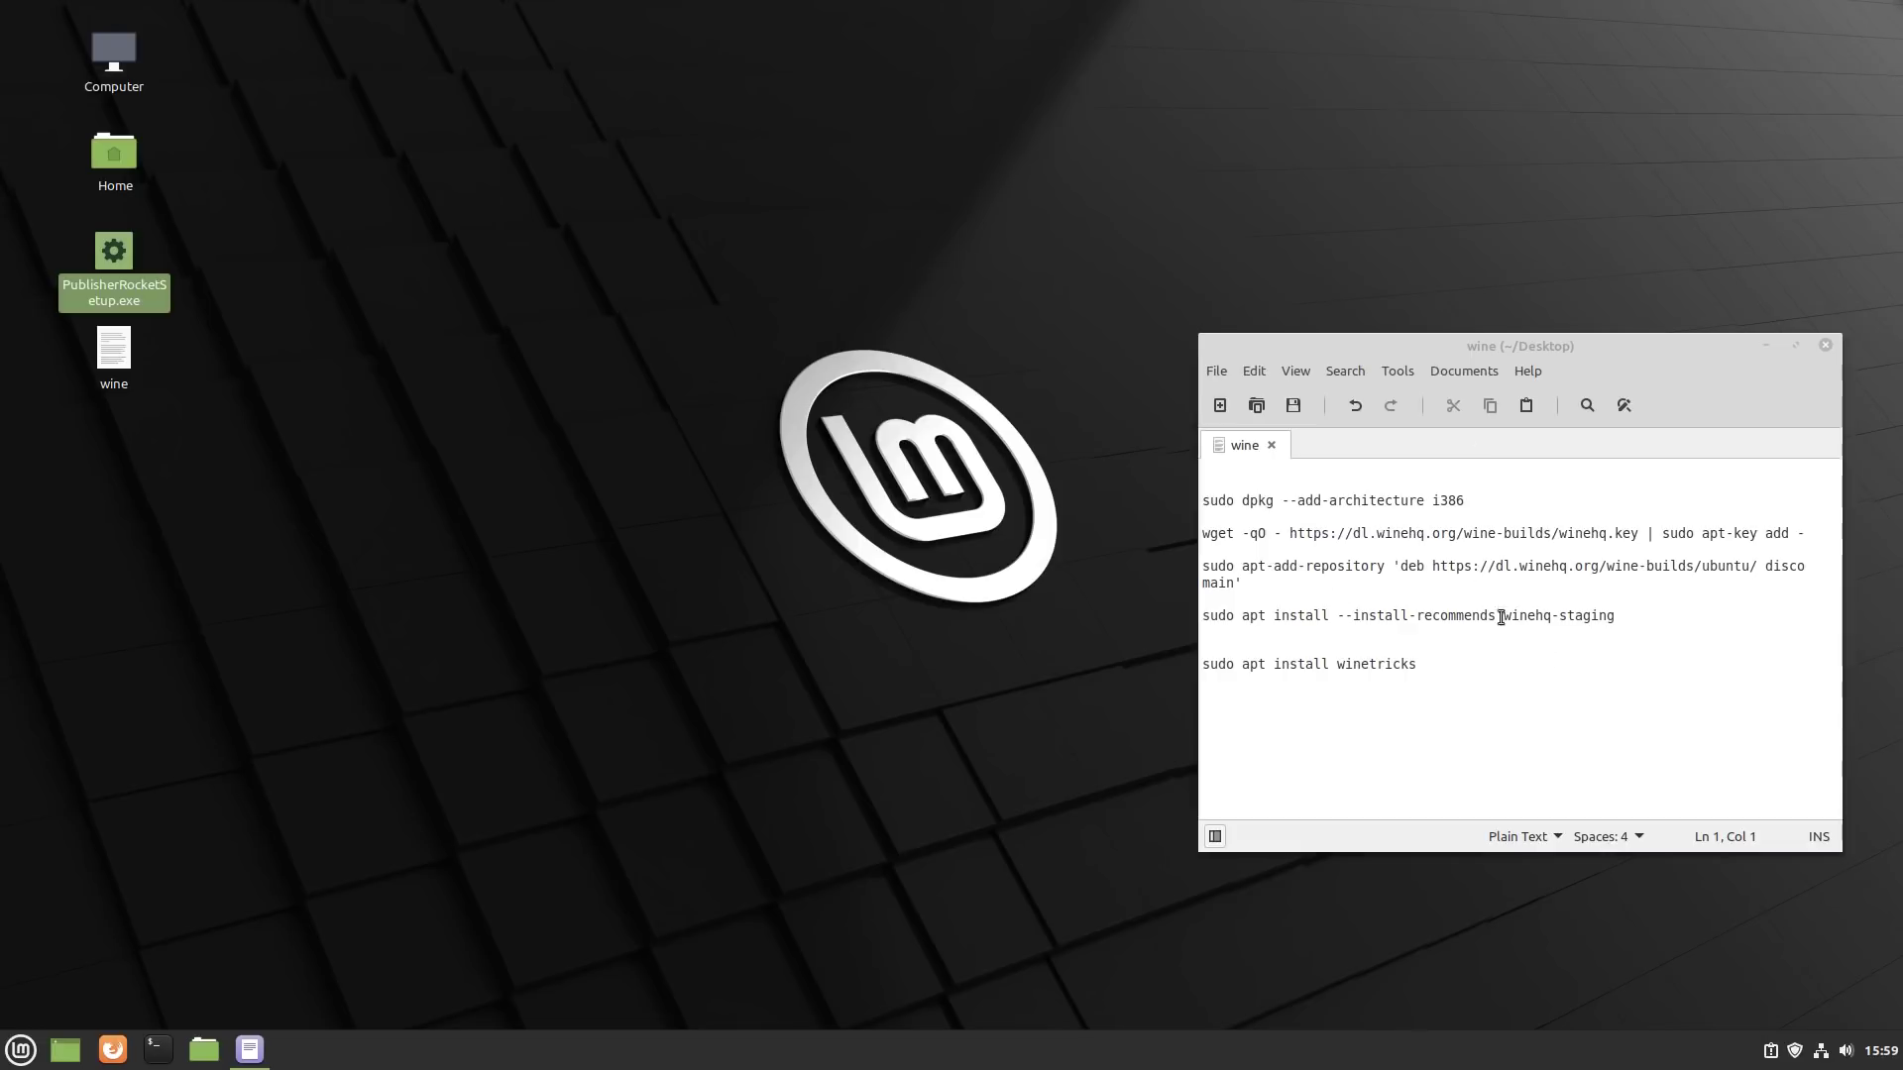
pyautogui.tripleClick(1481, 506)
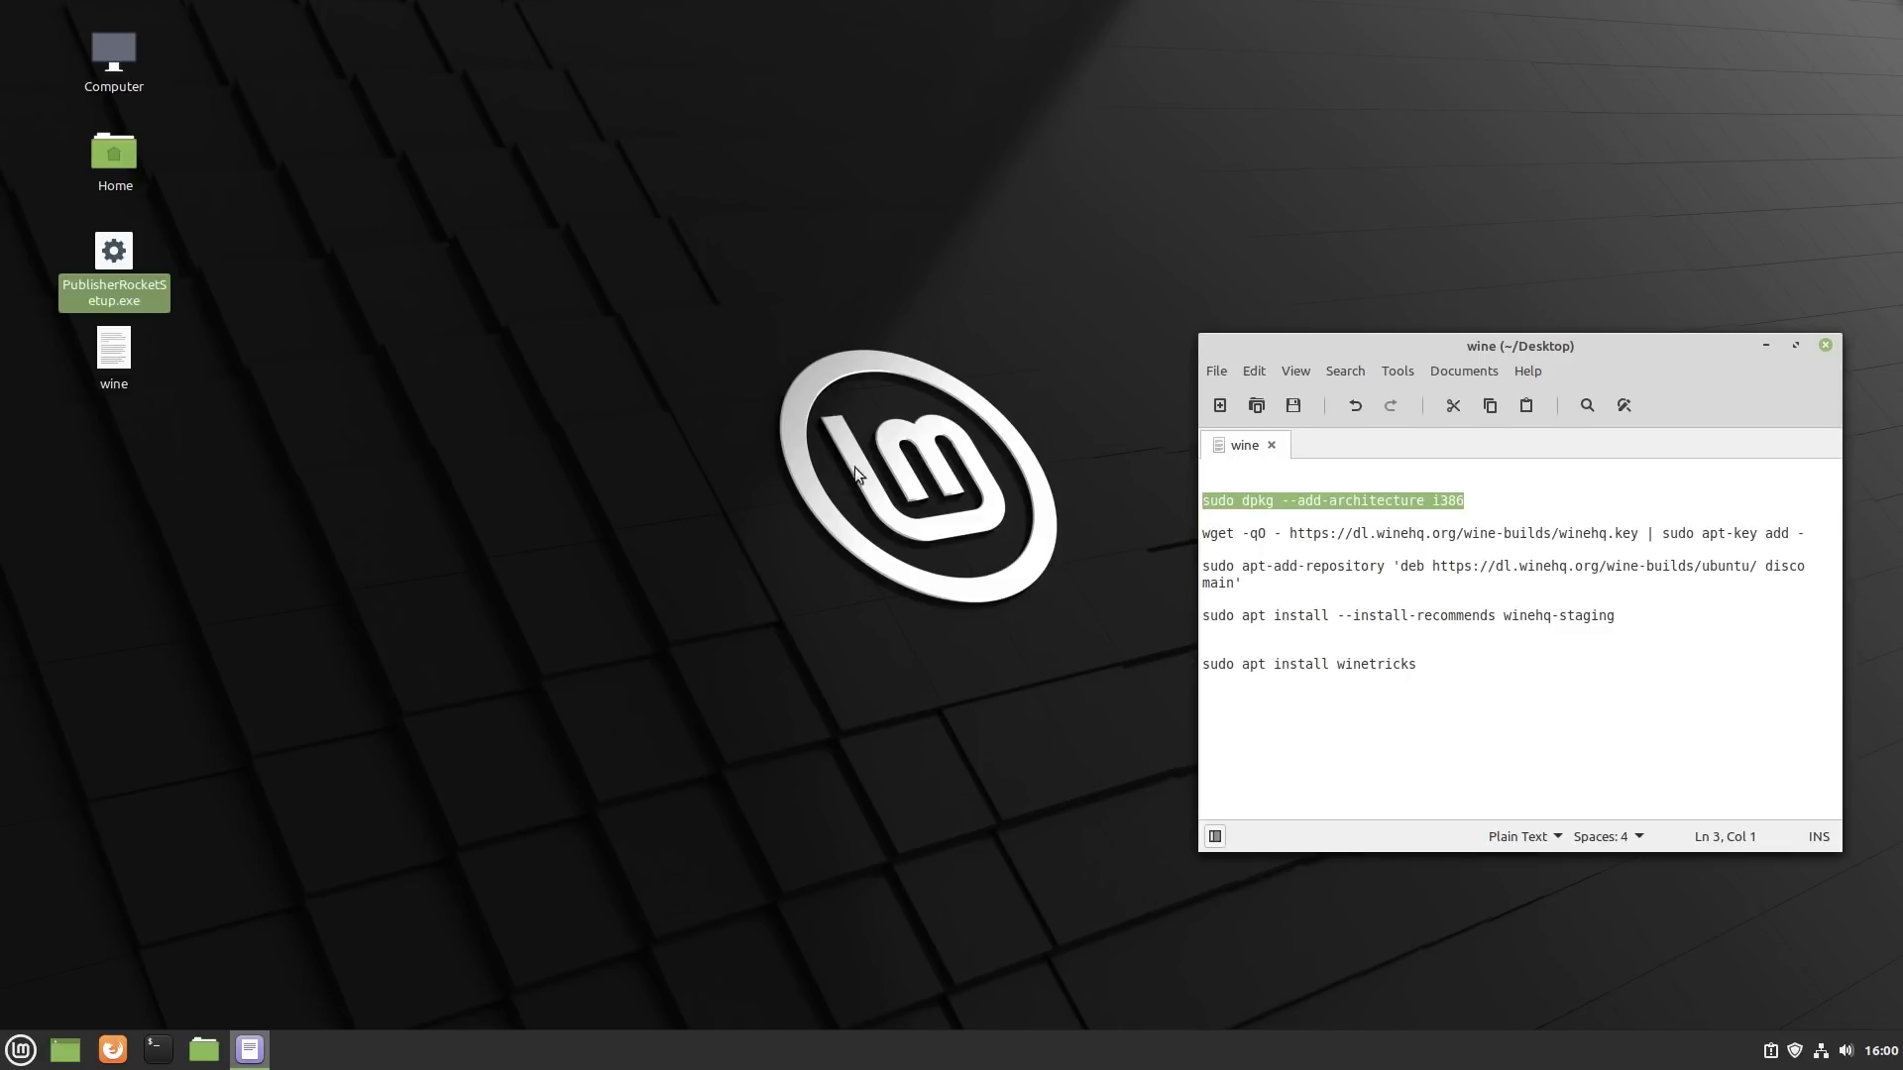
pyautogui.moveTo(1199, 616); pyautogui.dragTo(1100, 624)
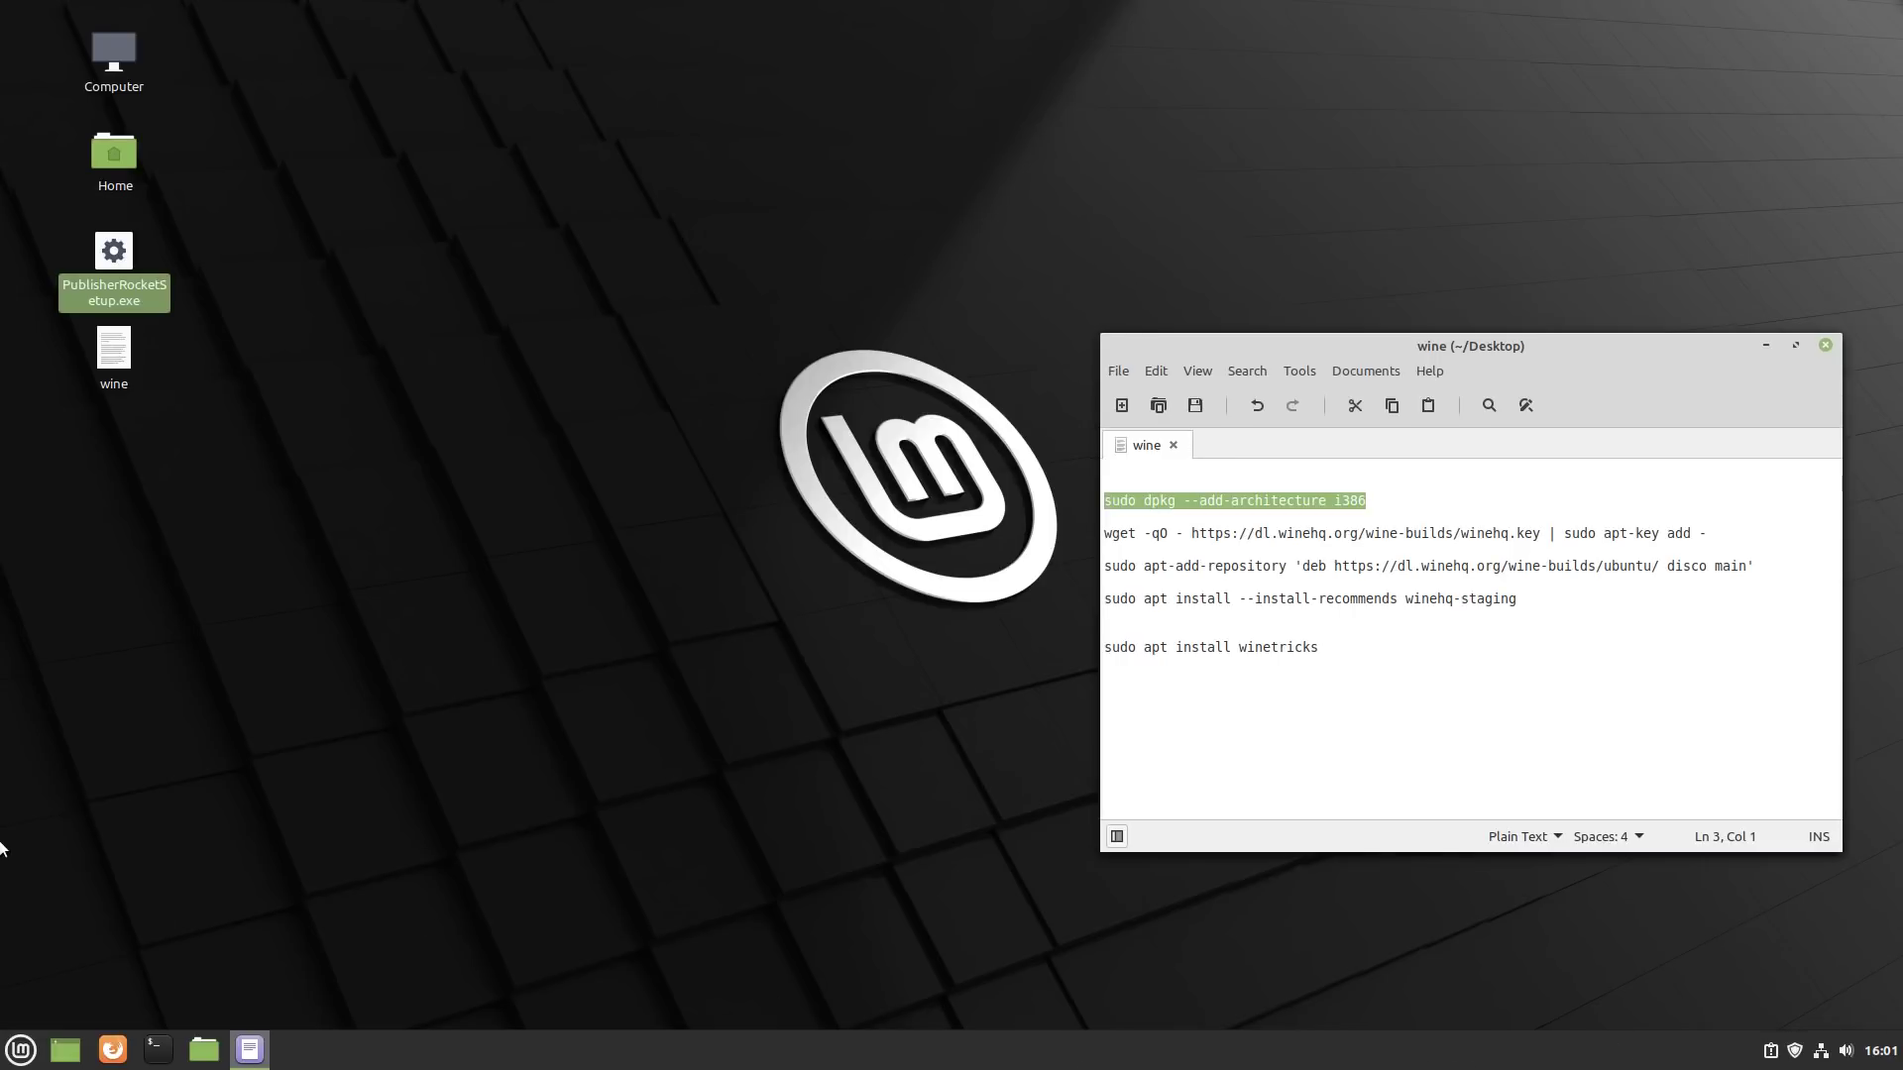
pyautogui.click(159, 1047)
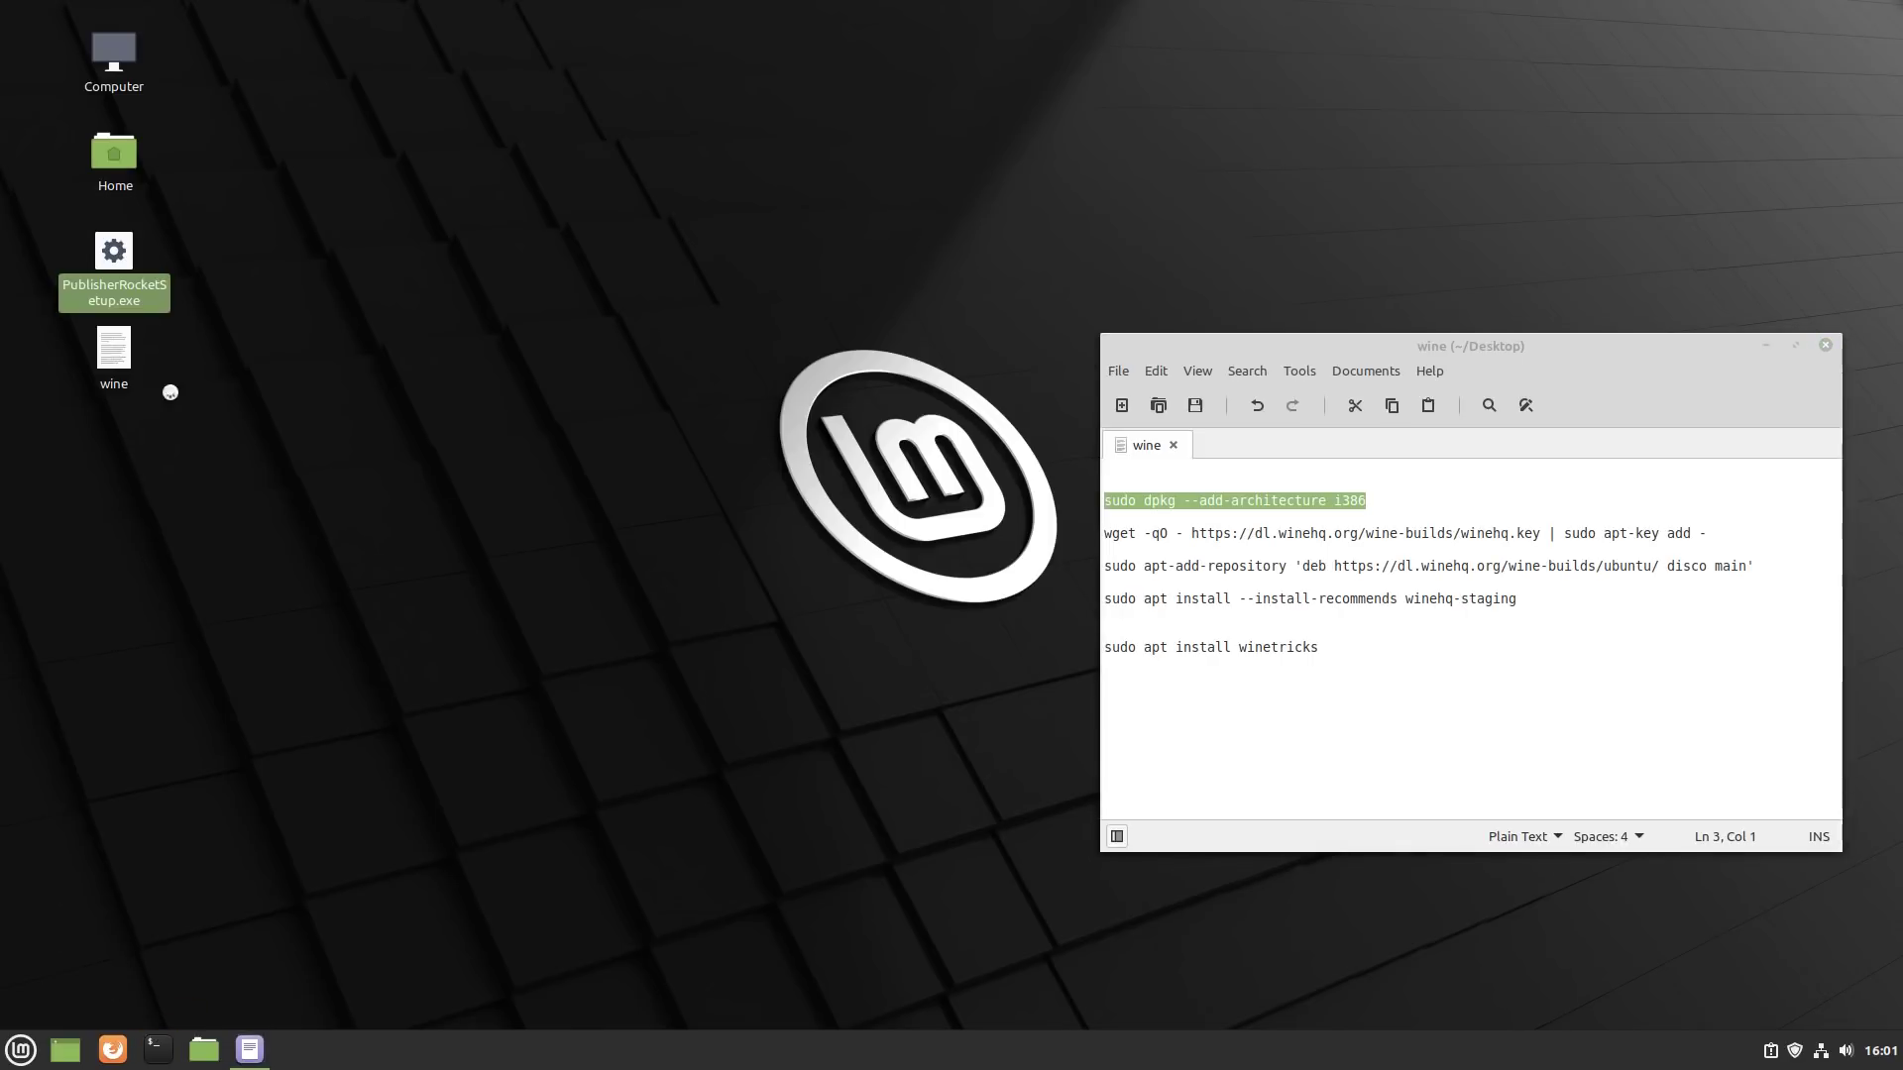
# Move the terminal beside the notes and reselect the add-architecture command line
pyautogui.moveTo(1023, 318); pyautogui.dragTo(763, 260)
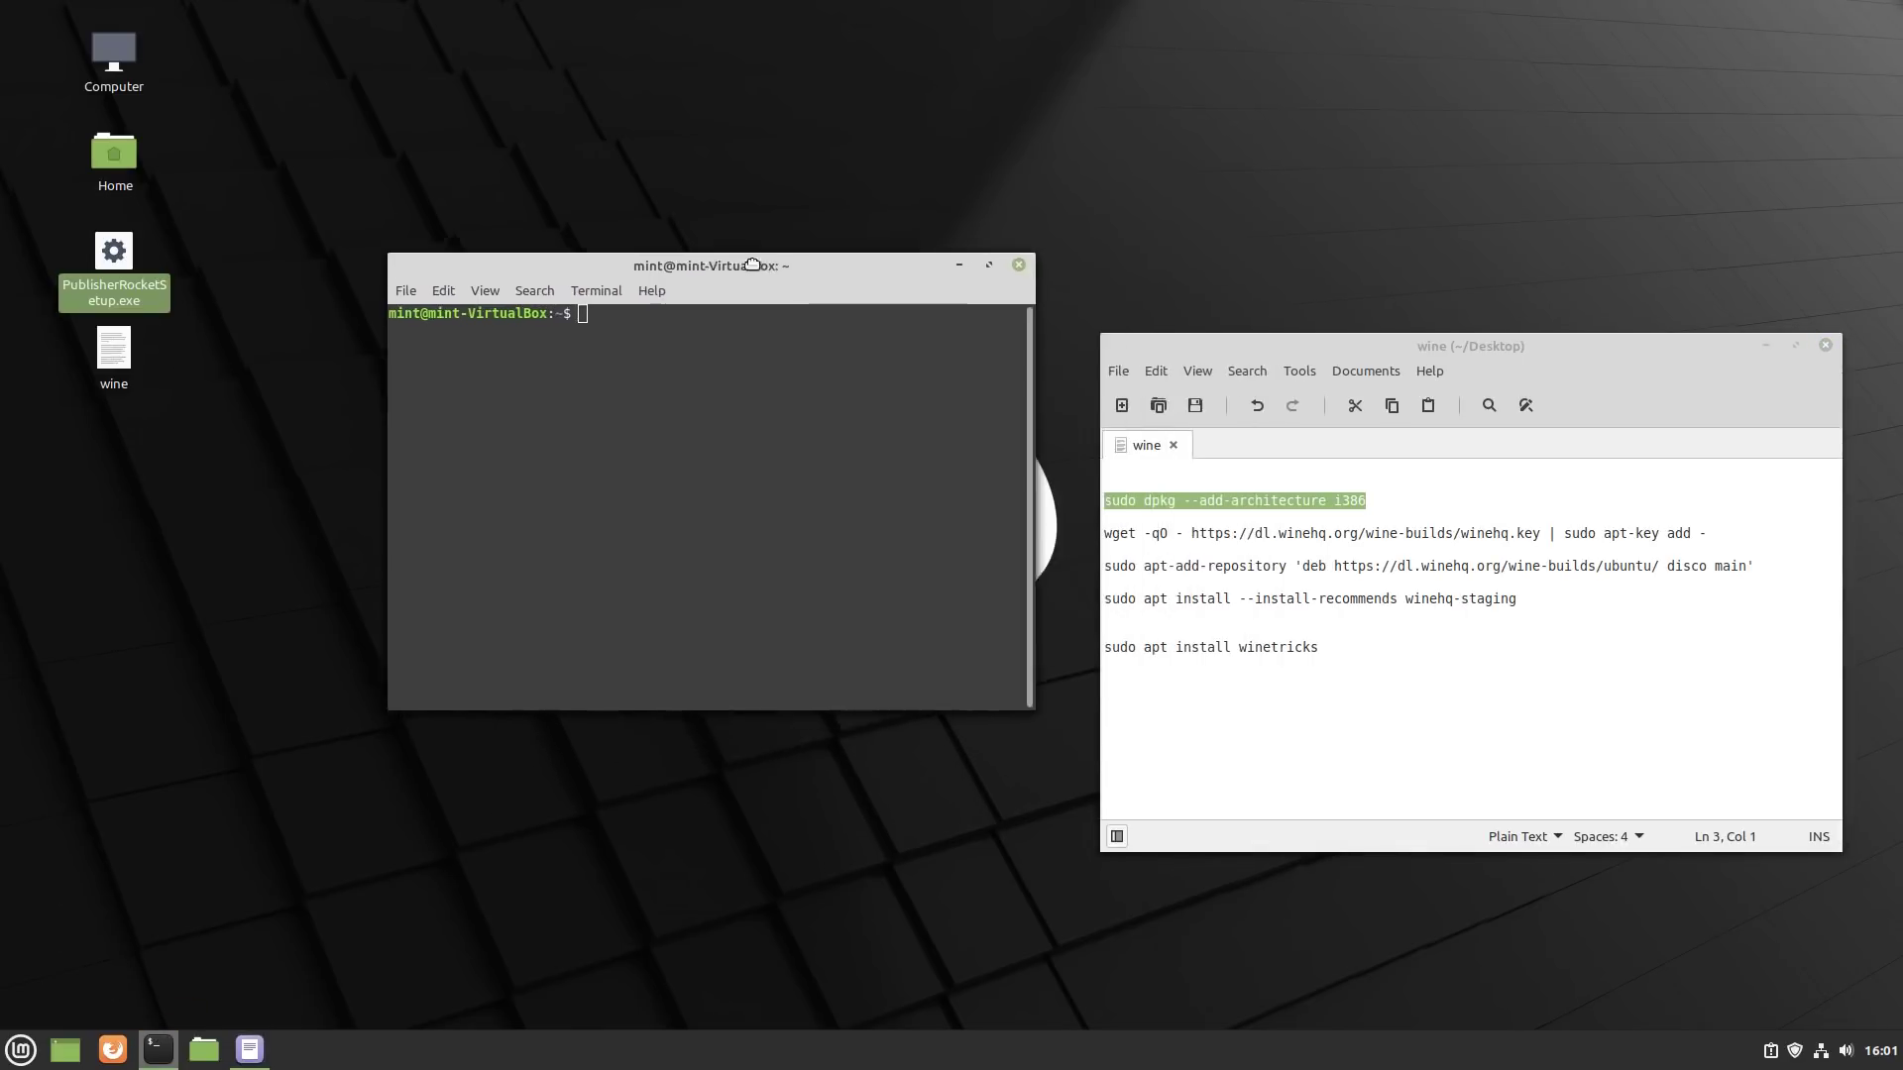
pyautogui.tripleClick(1223, 499)
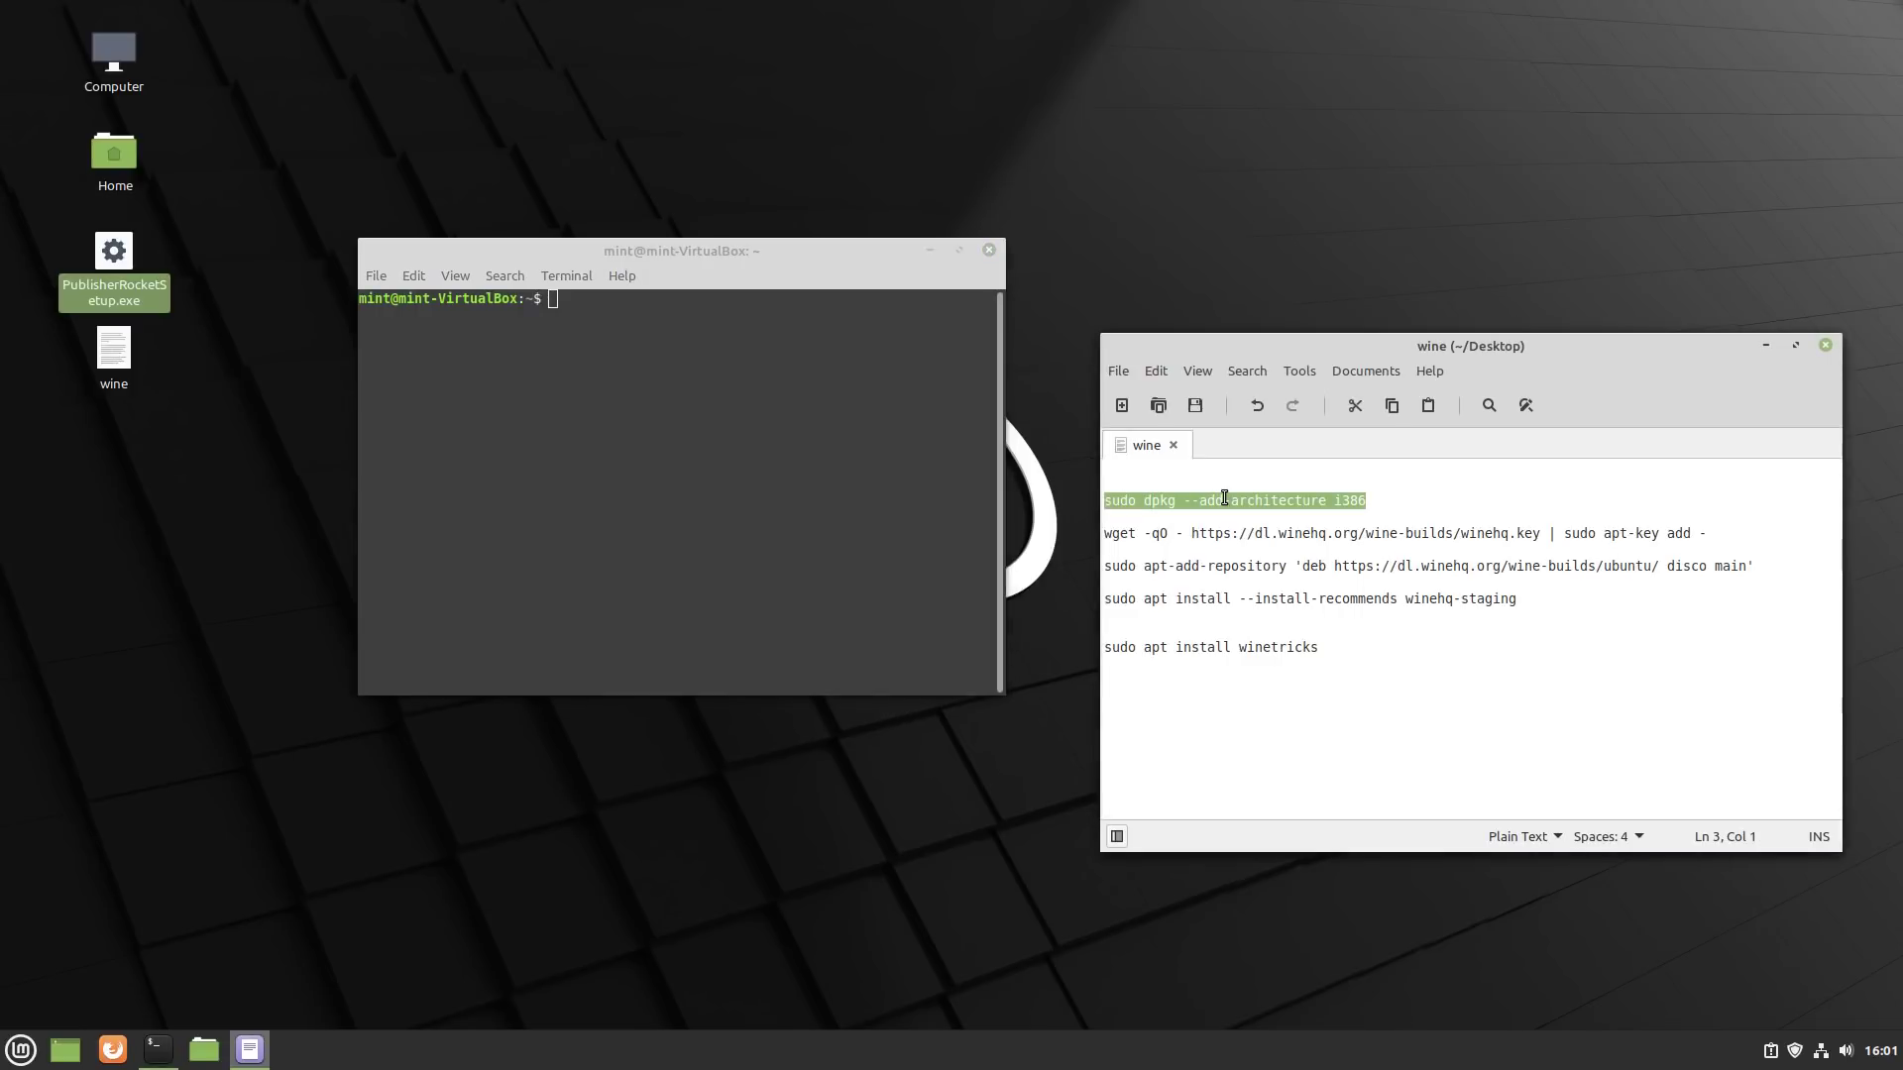
pyautogui.hotkey('ctrl', '+')
pyautogui.hotkey('ctrl', '+')
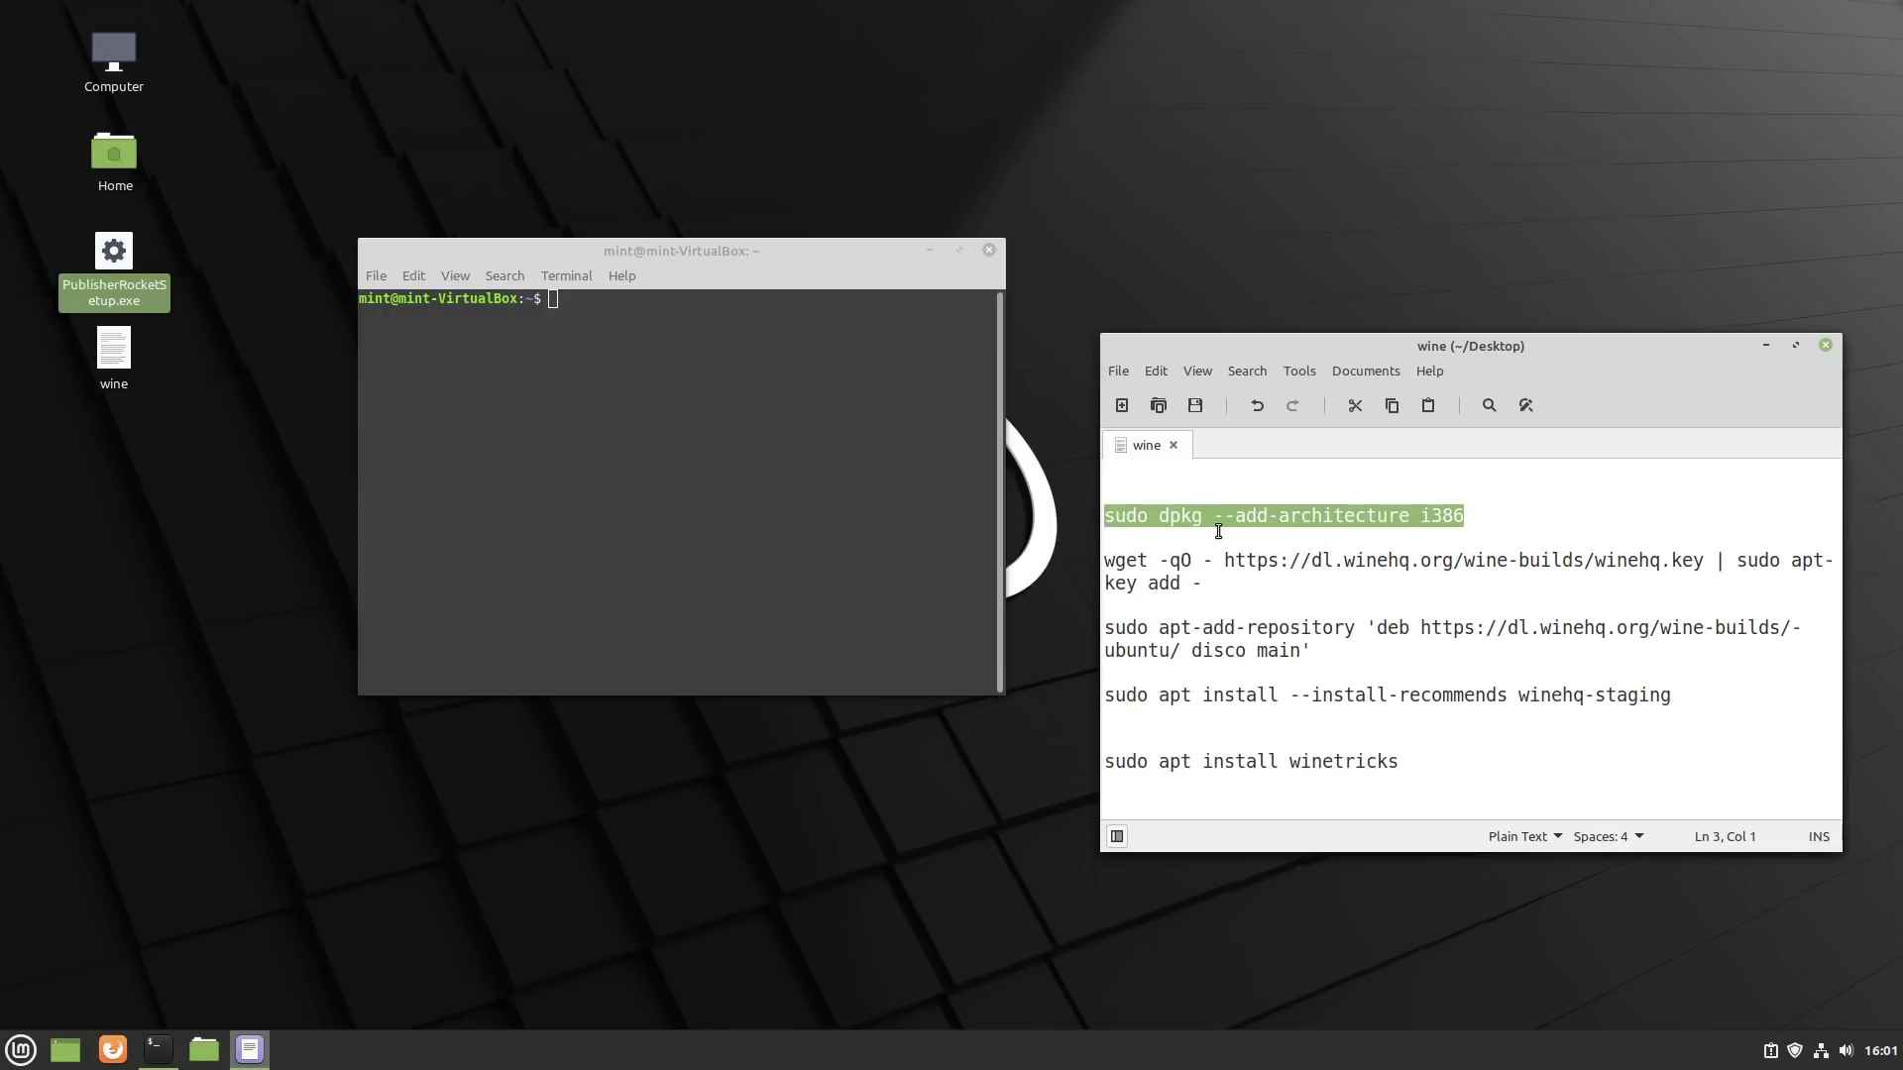
pyautogui.hotkey('ctrl', '-')
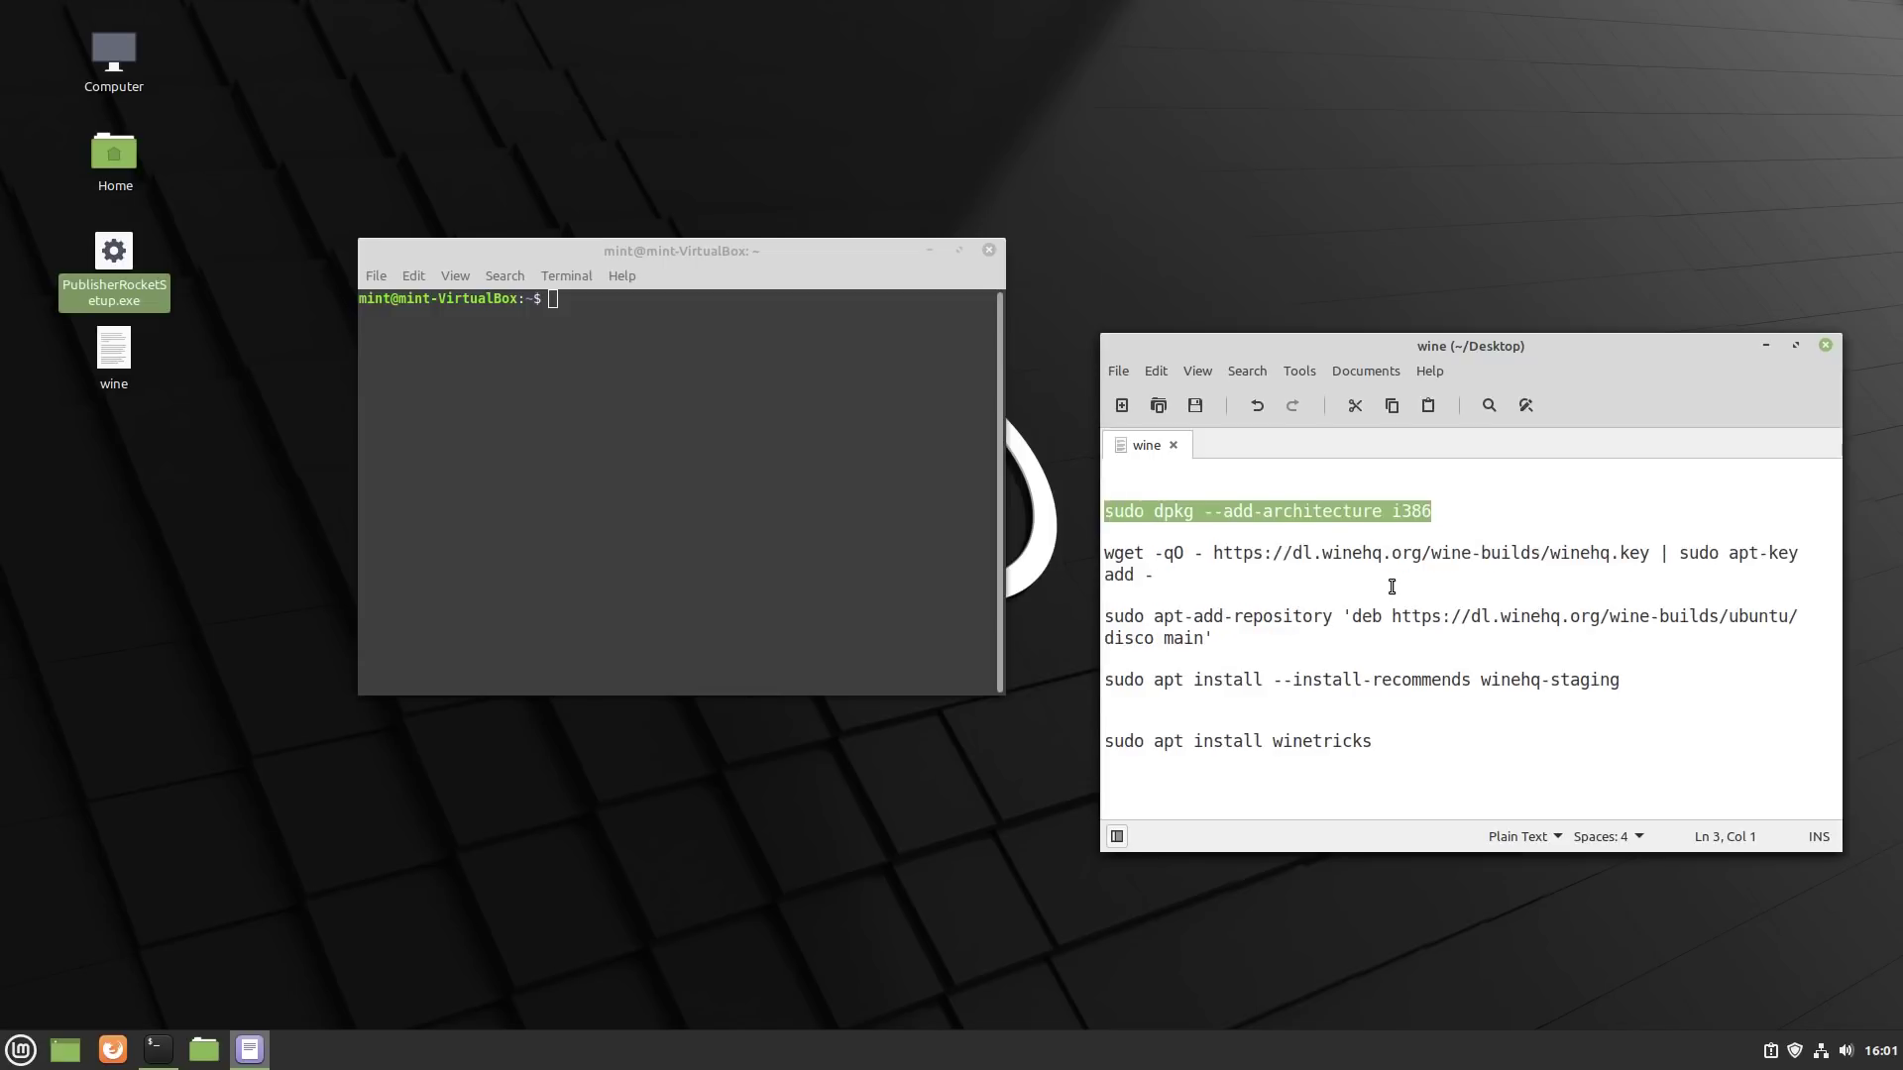
pyautogui.hotkey('ctrl', '-')
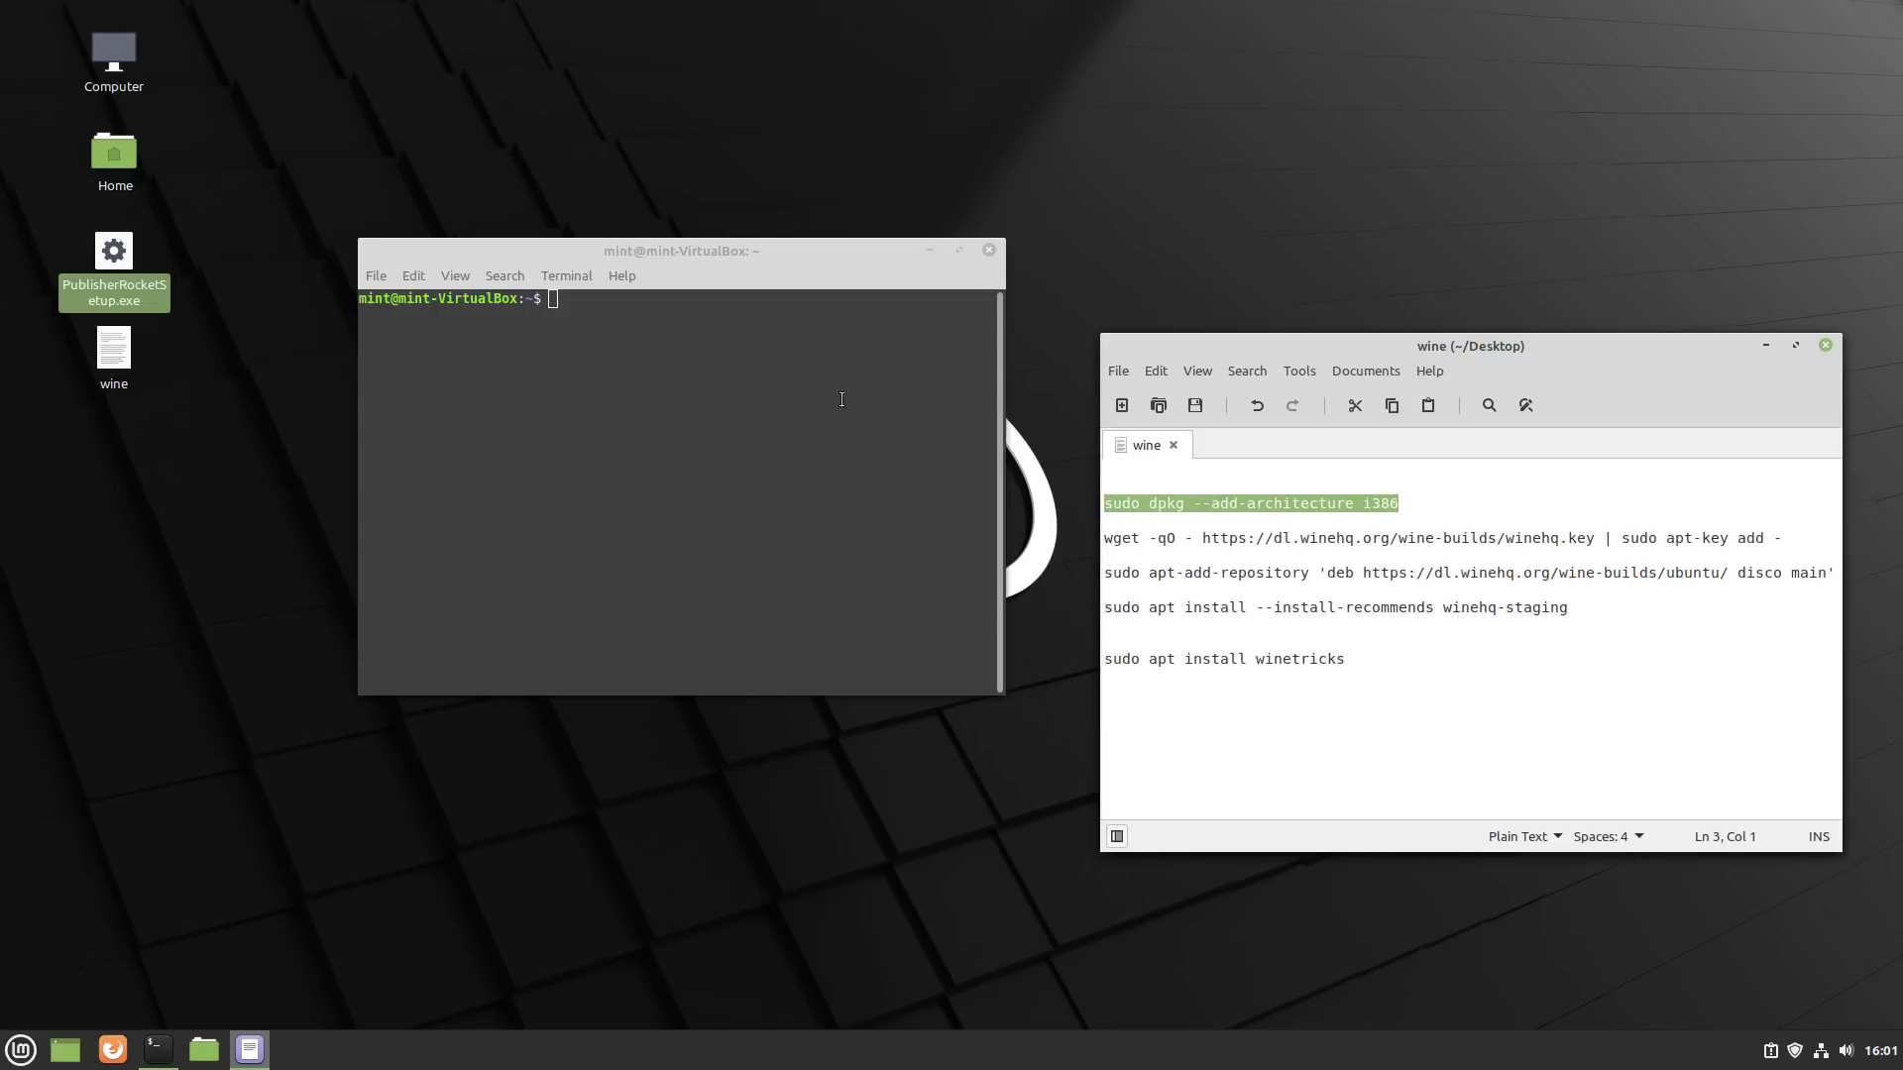
# Run the dpkg add-i386-architecture command in the terminal and supply the administrator password
pyautogui.click(667, 319)
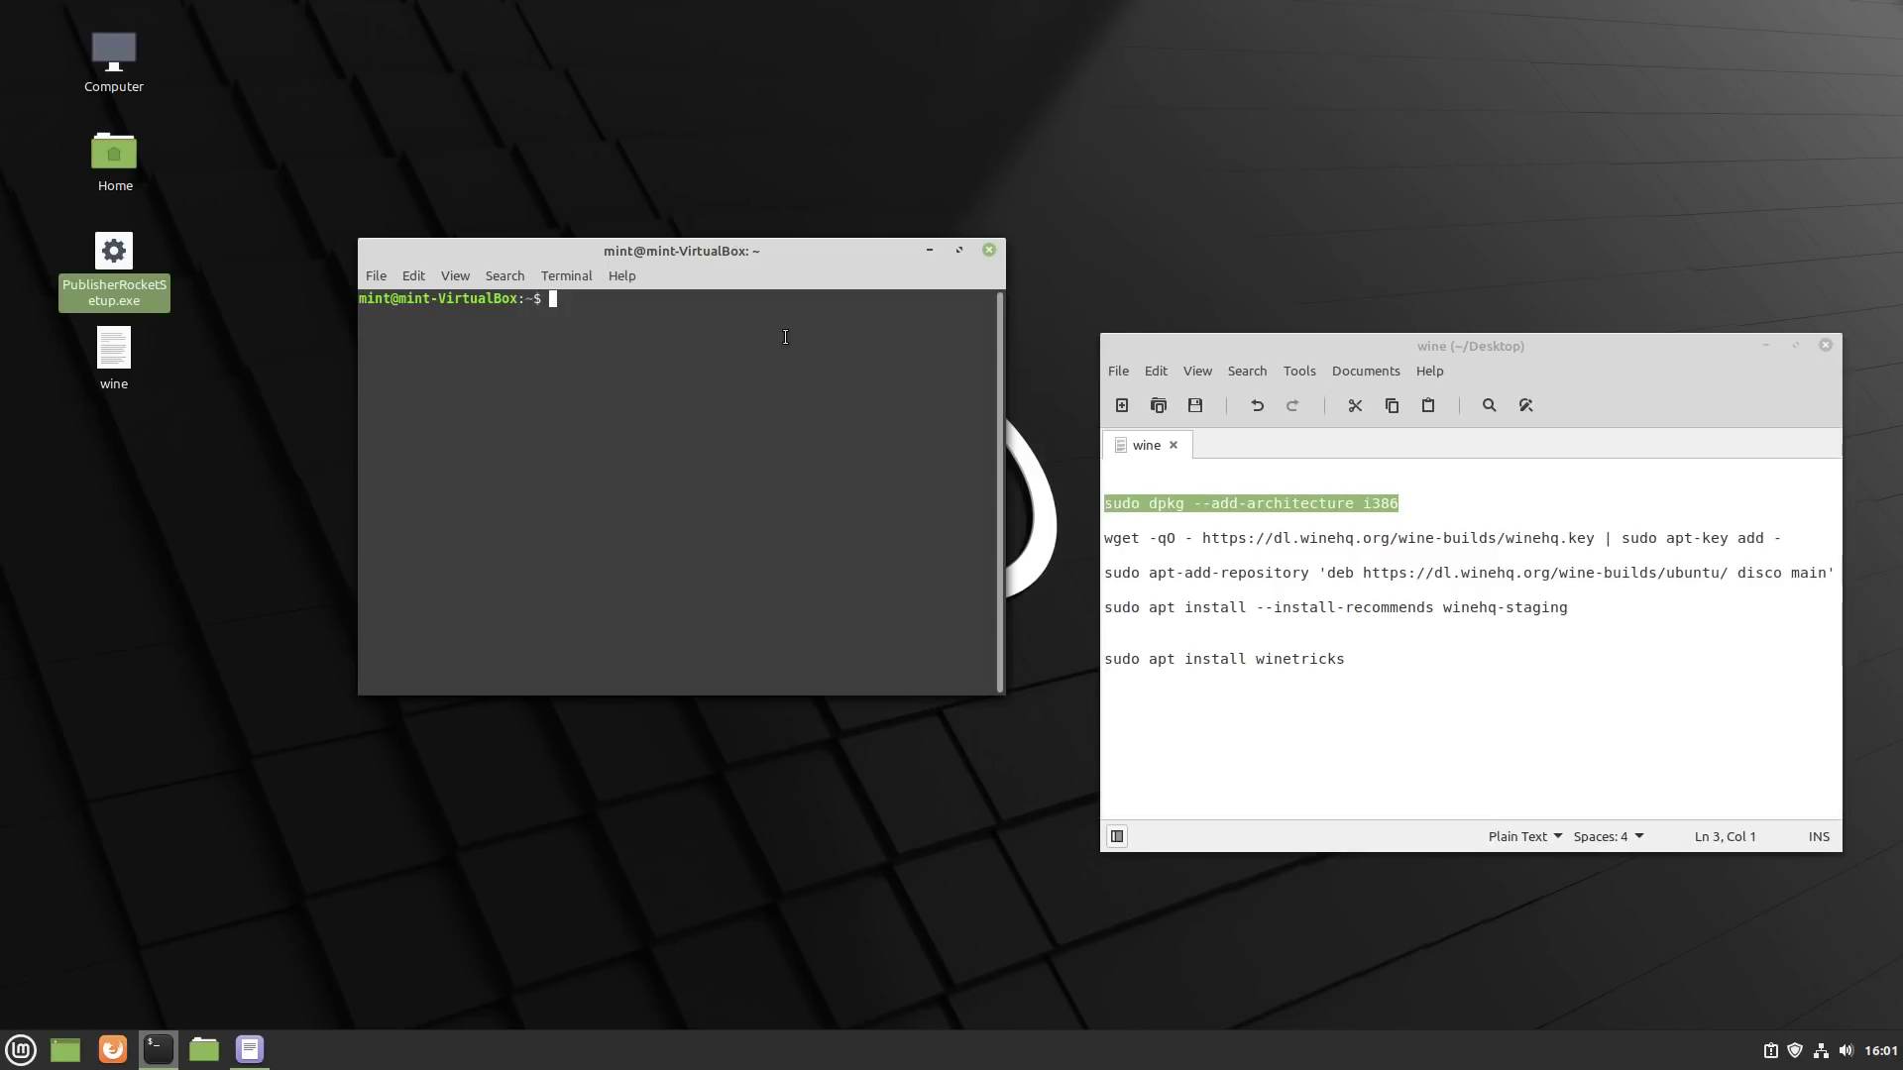
pyautogui.write('sudo dpkg --add-architecture i386')
pyautogui.press('Return')
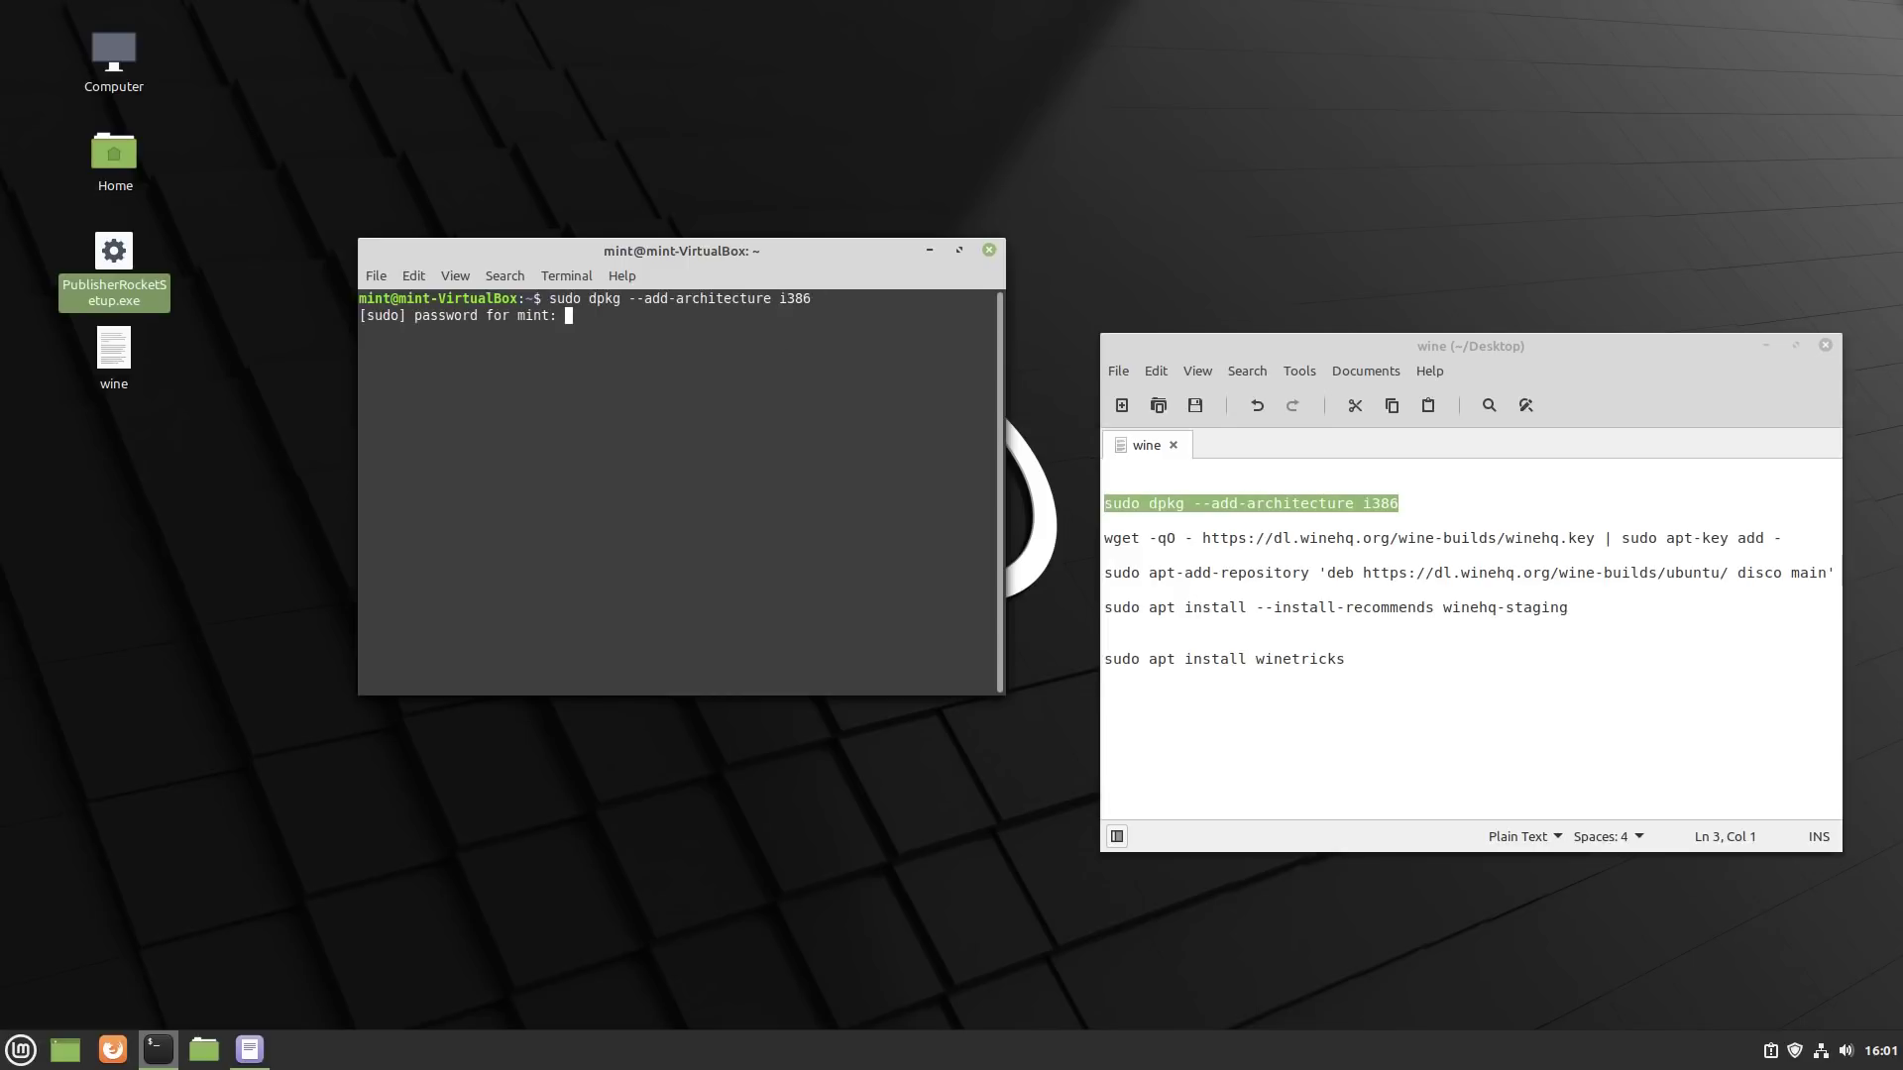
pyautogui.write('mint')
pyautogui.press('Return')
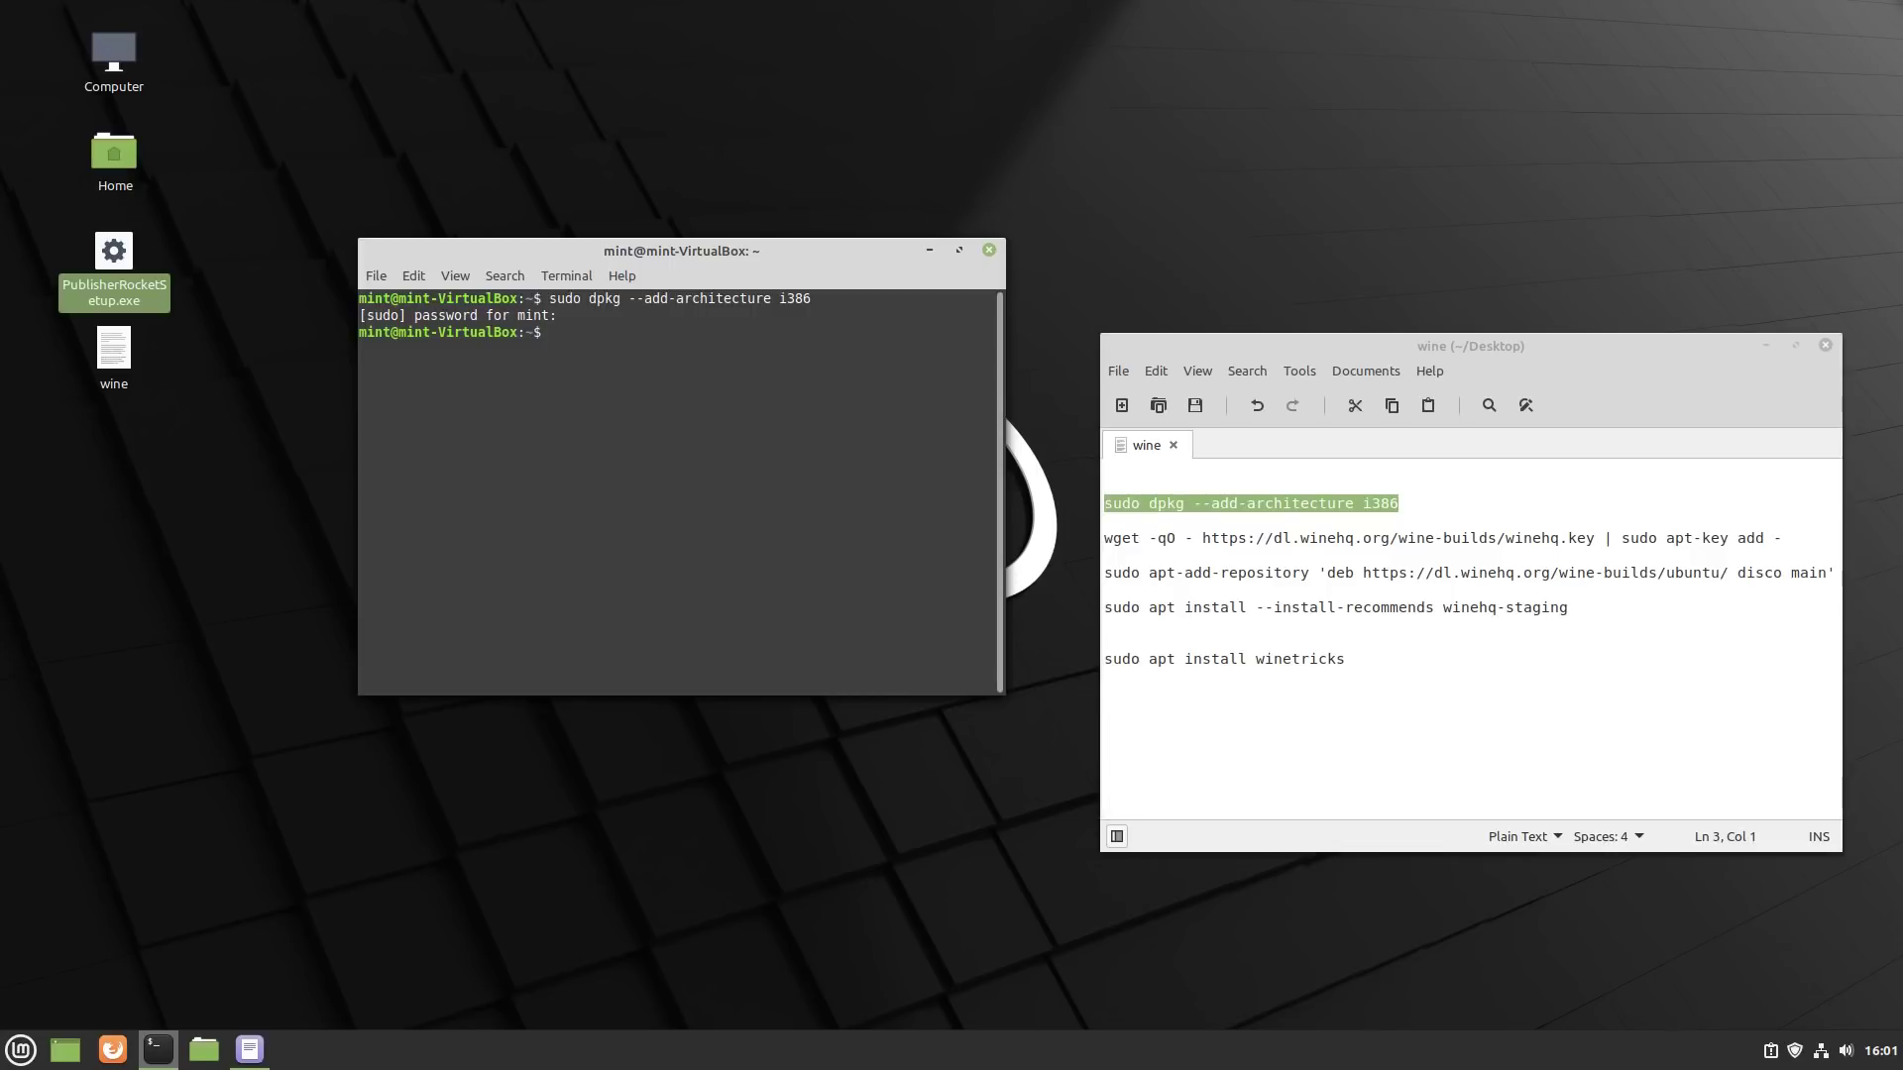
pyautogui.tripleClick(1505, 538)
pyautogui.hotkey('ctrl', 'c')
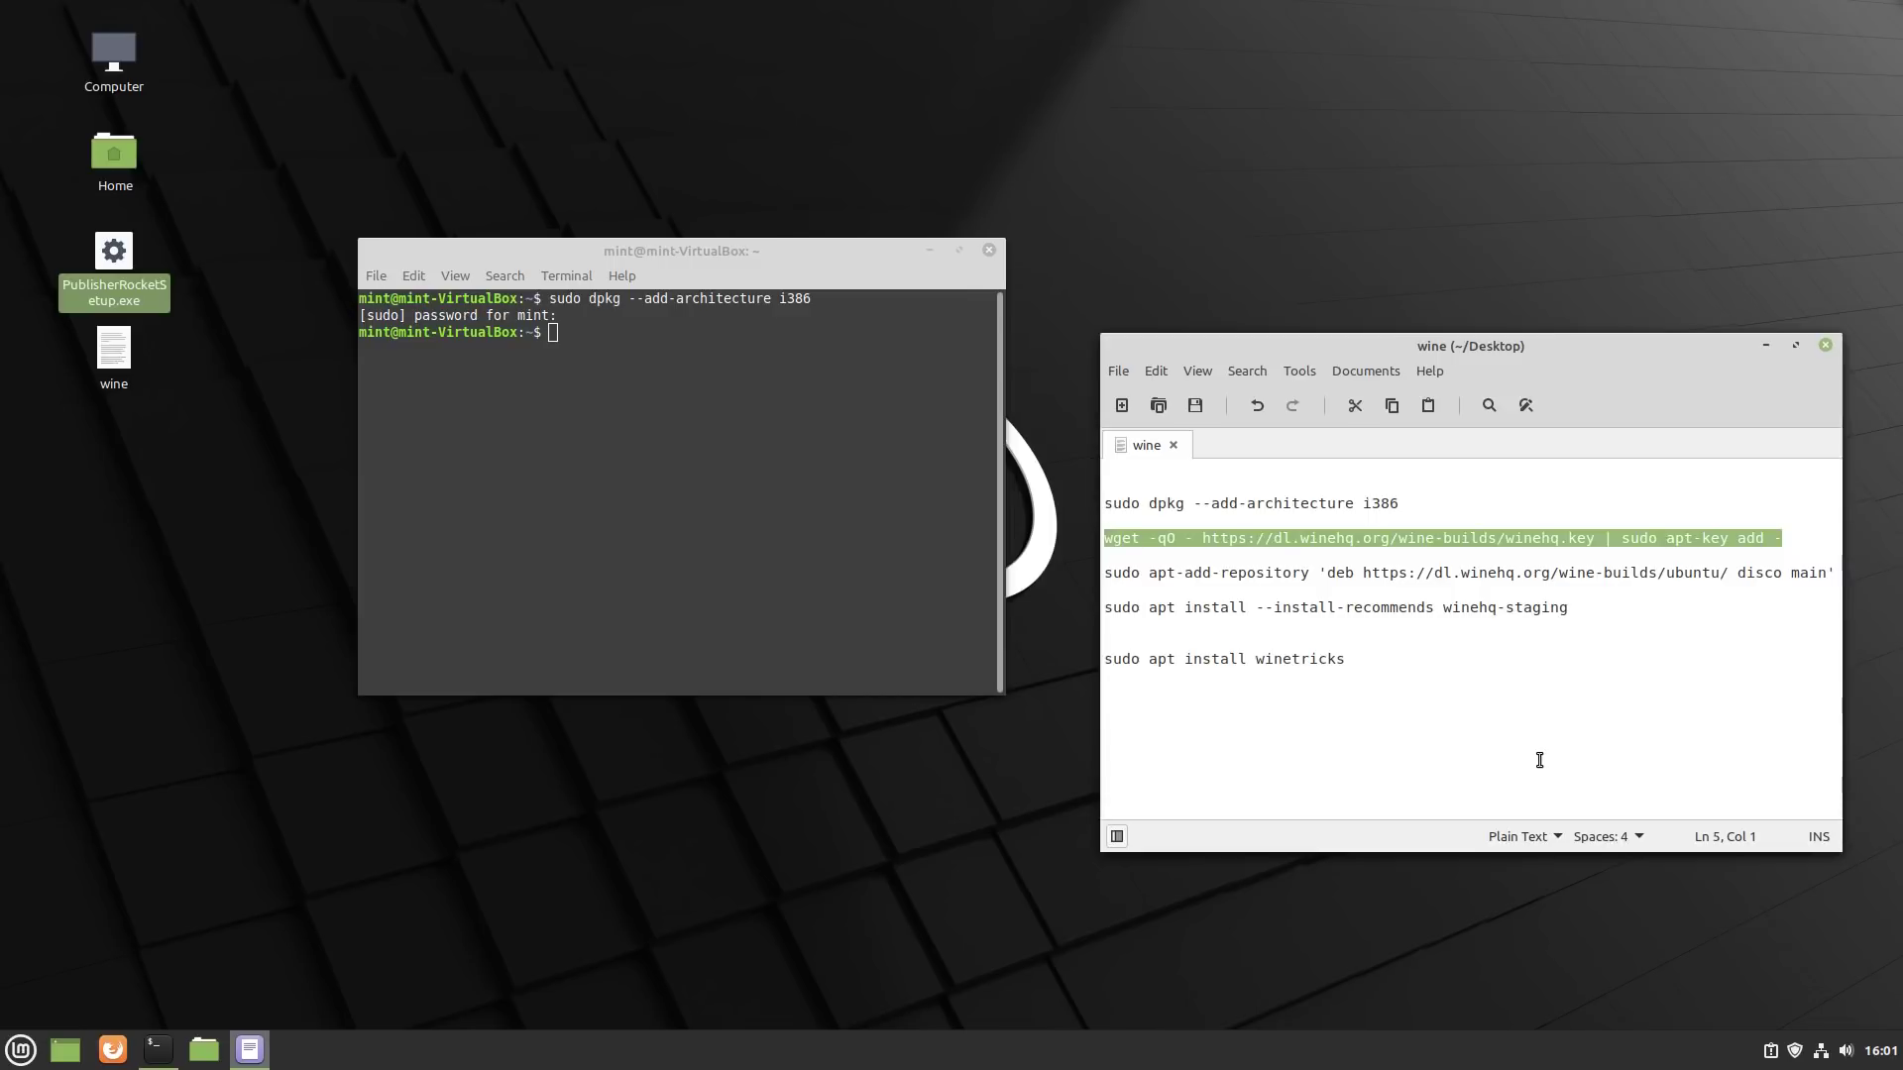
pyautogui.click(725, 386)
# Import the WineHQ signing key with wget and add the WineHQ disco apt repository
pyautogui.hotkey('ctrl', 'shift', 'v')
pyautogui.press('Return')
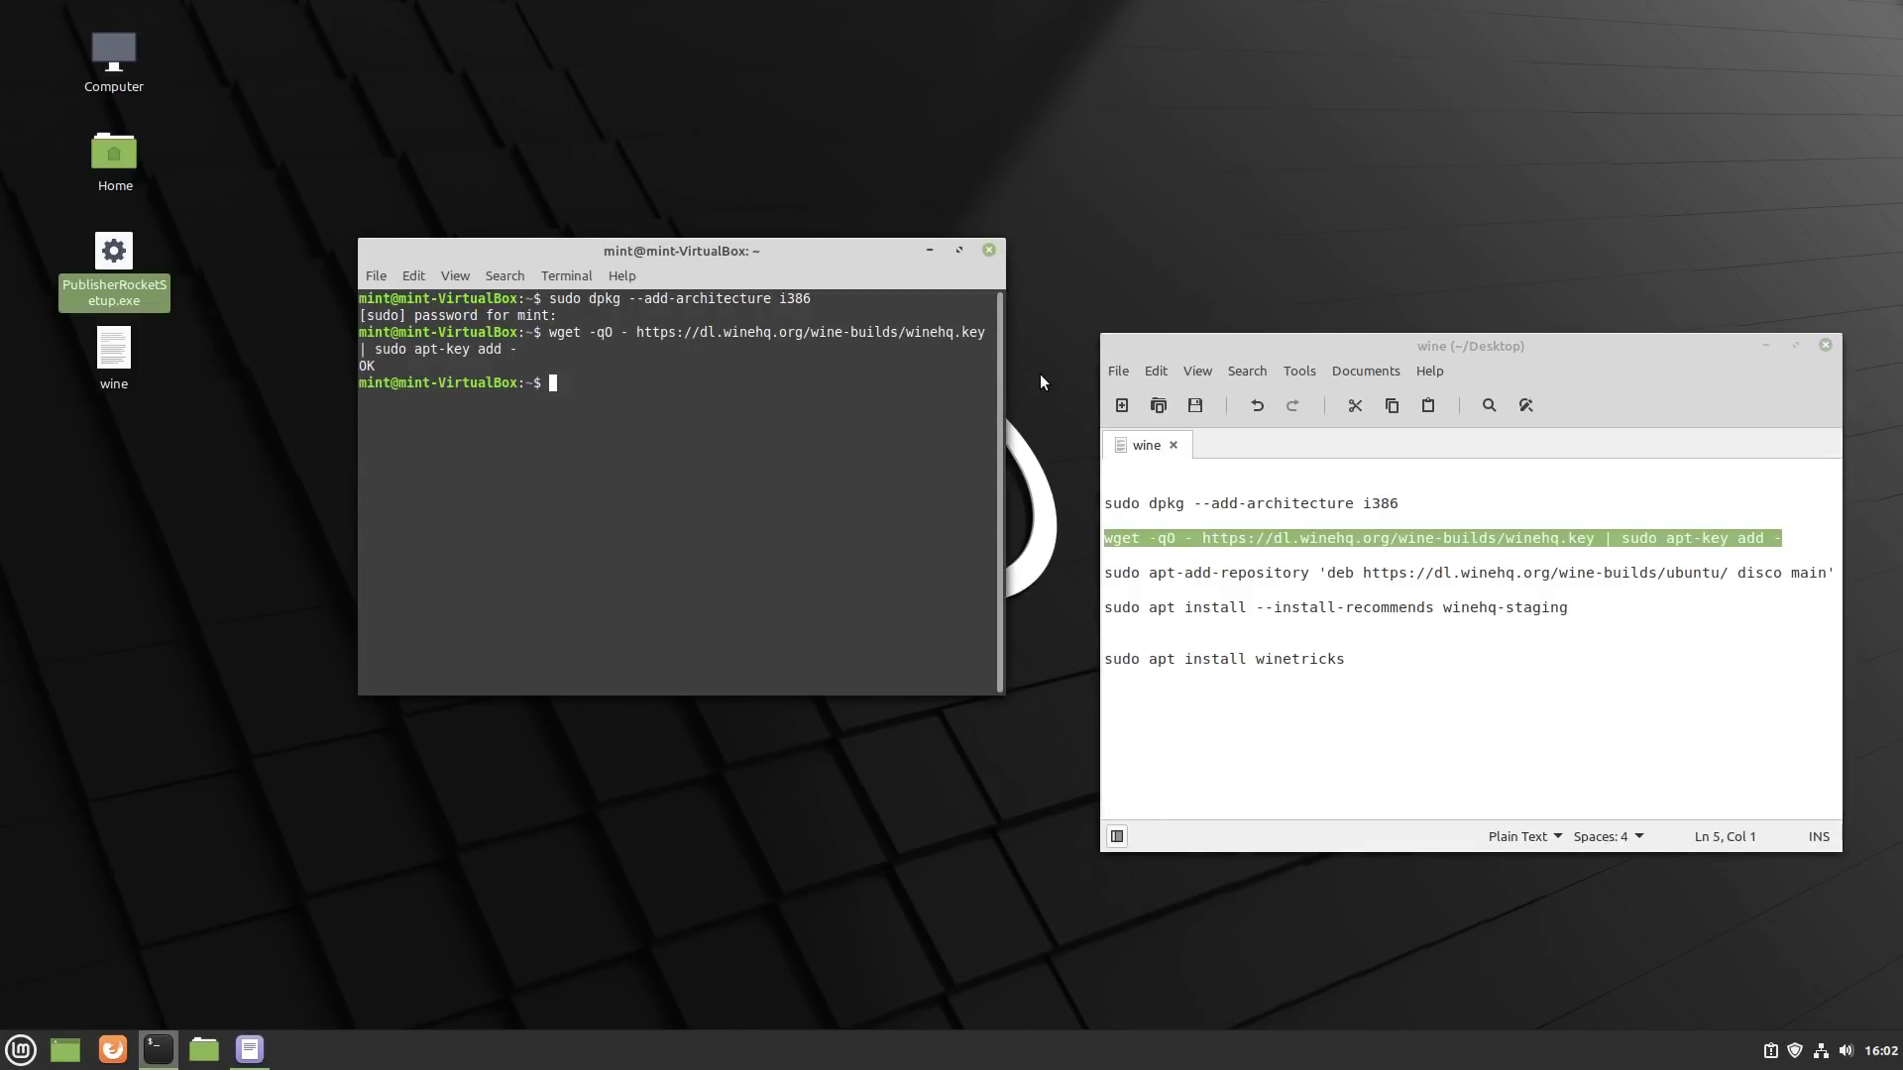
pyautogui.doubleClick(1274, 572)
pyautogui.tripleClick(1275, 572)
pyautogui.hotkey('ctrl', 'c')
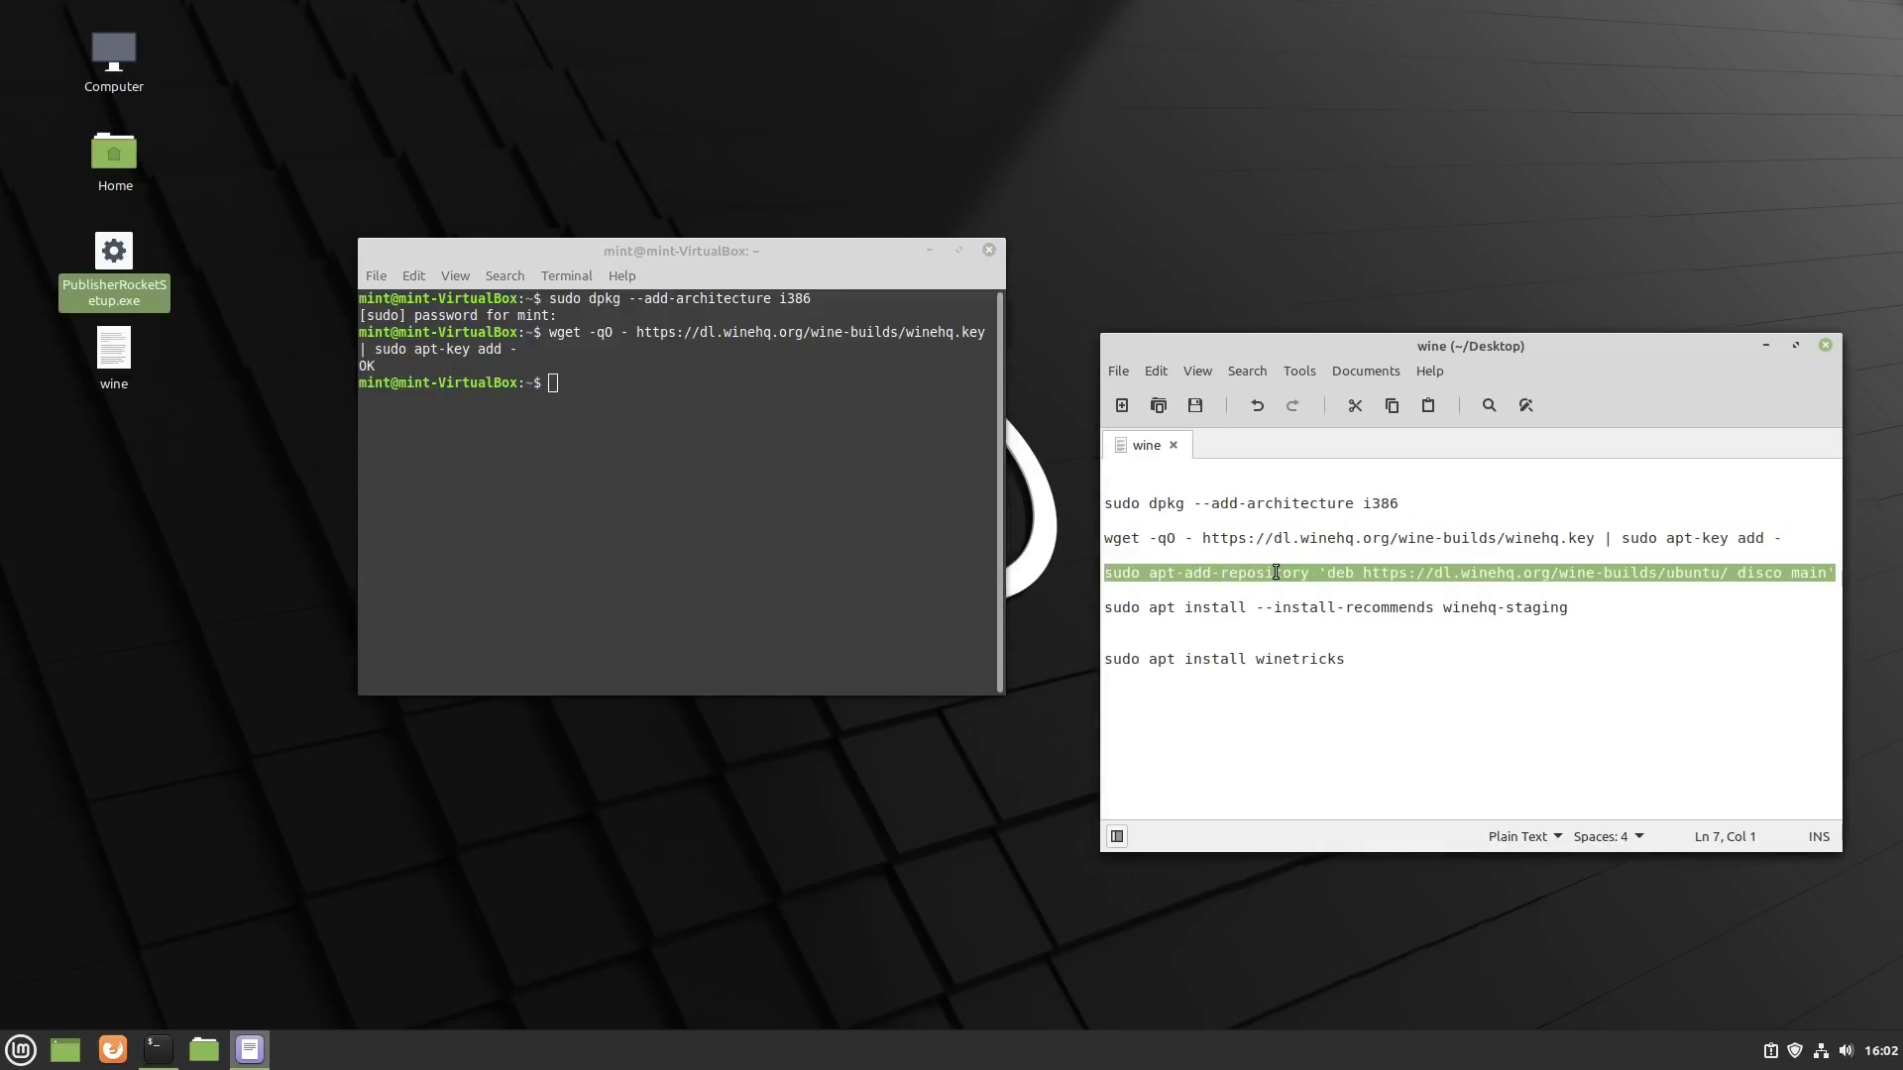
pyautogui.click(792, 454)
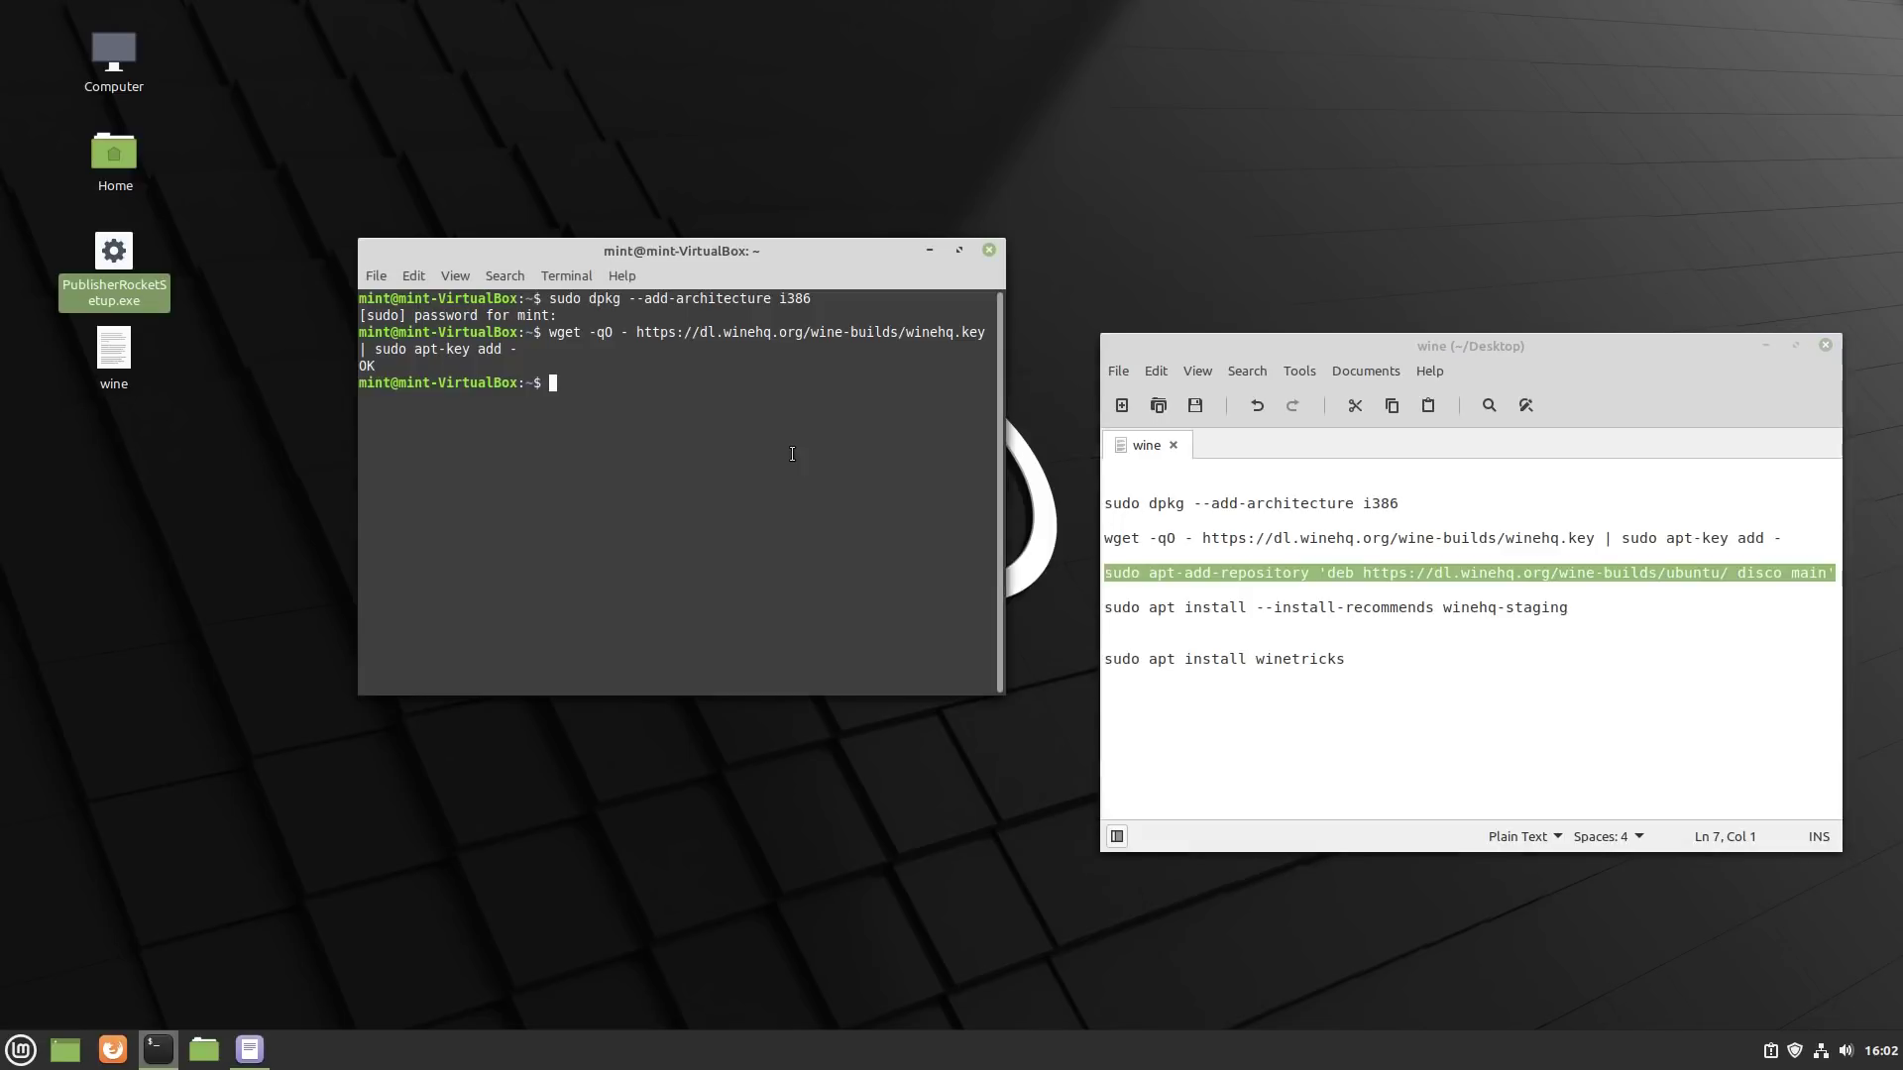
pyautogui.hotkey('ctrl', 'shift', 'v')
pyautogui.press('Return')
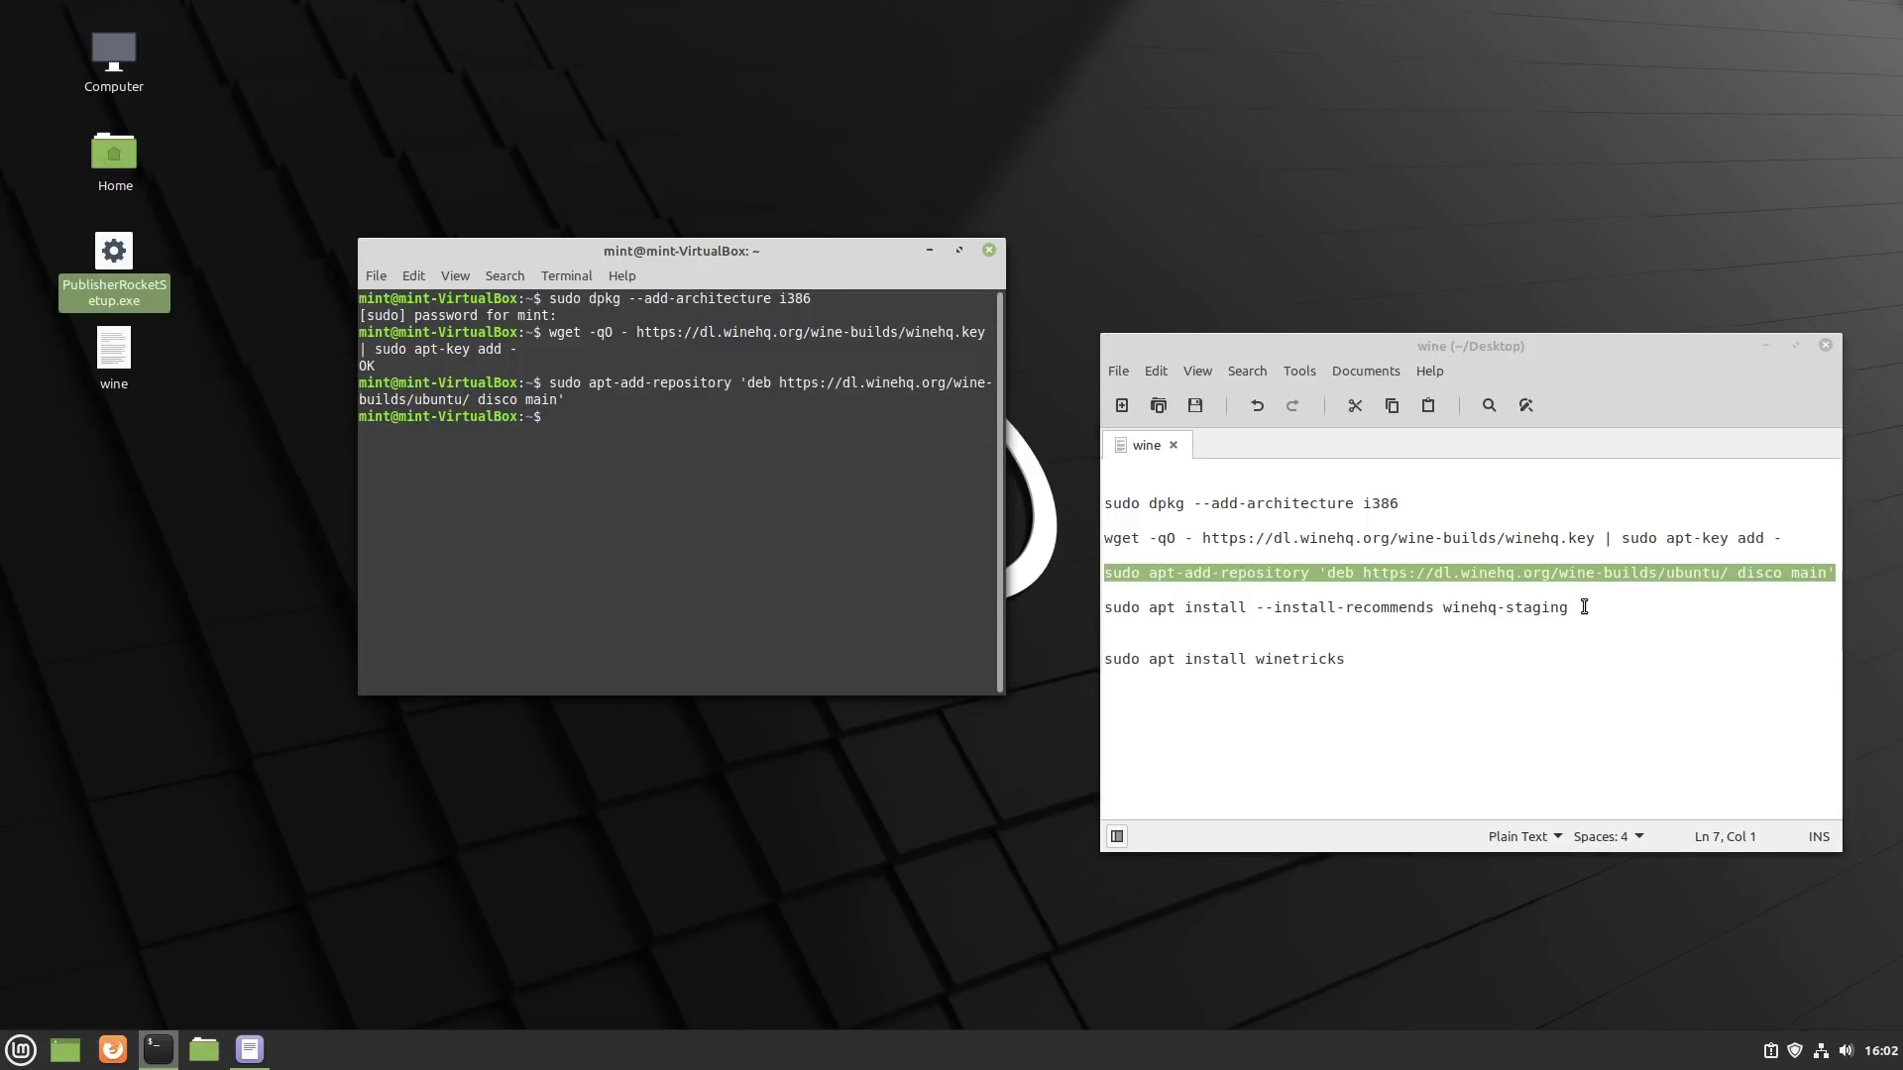
# Attempt the apt install of winehq-staging, which fails with an unable-to-locate-package error
pyautogui.moveTo(1568, 606); pyautogui.dragTo(1505, 607)
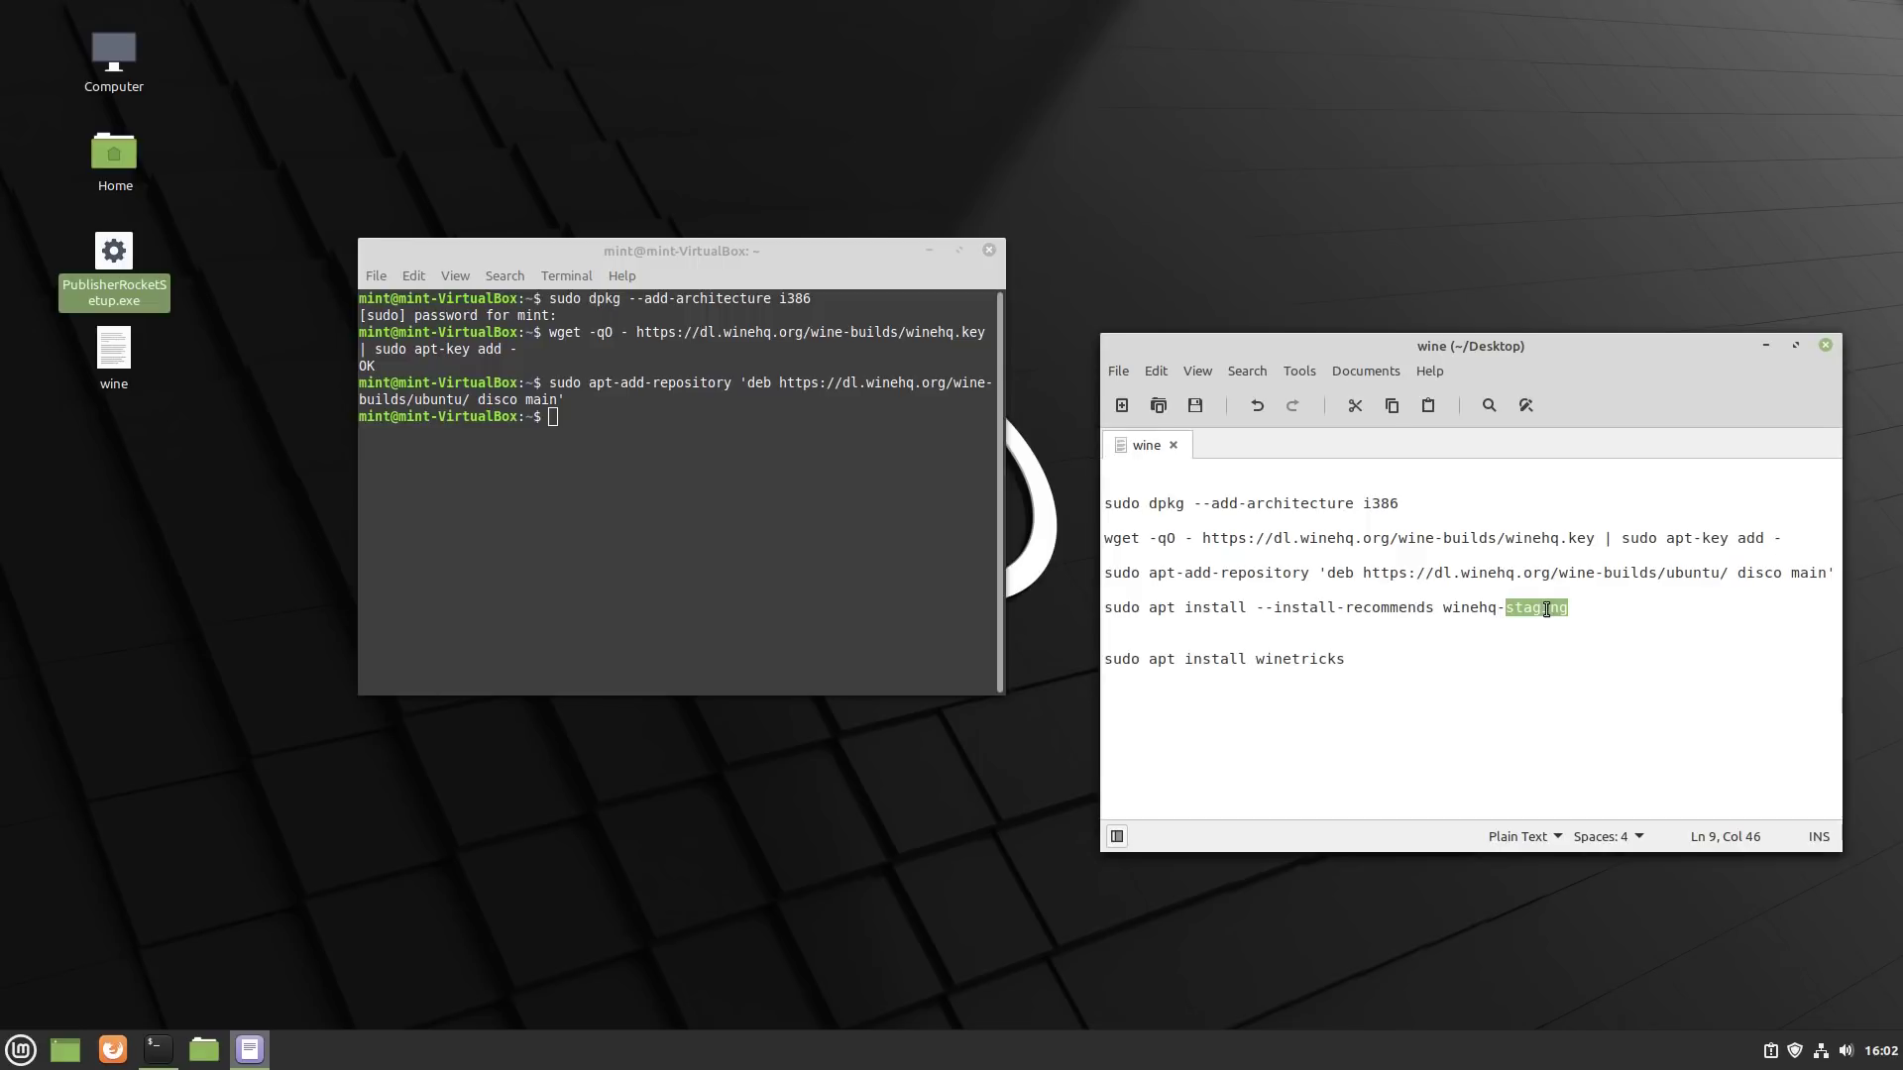
pyautogui.tripleClick(1541, 610)
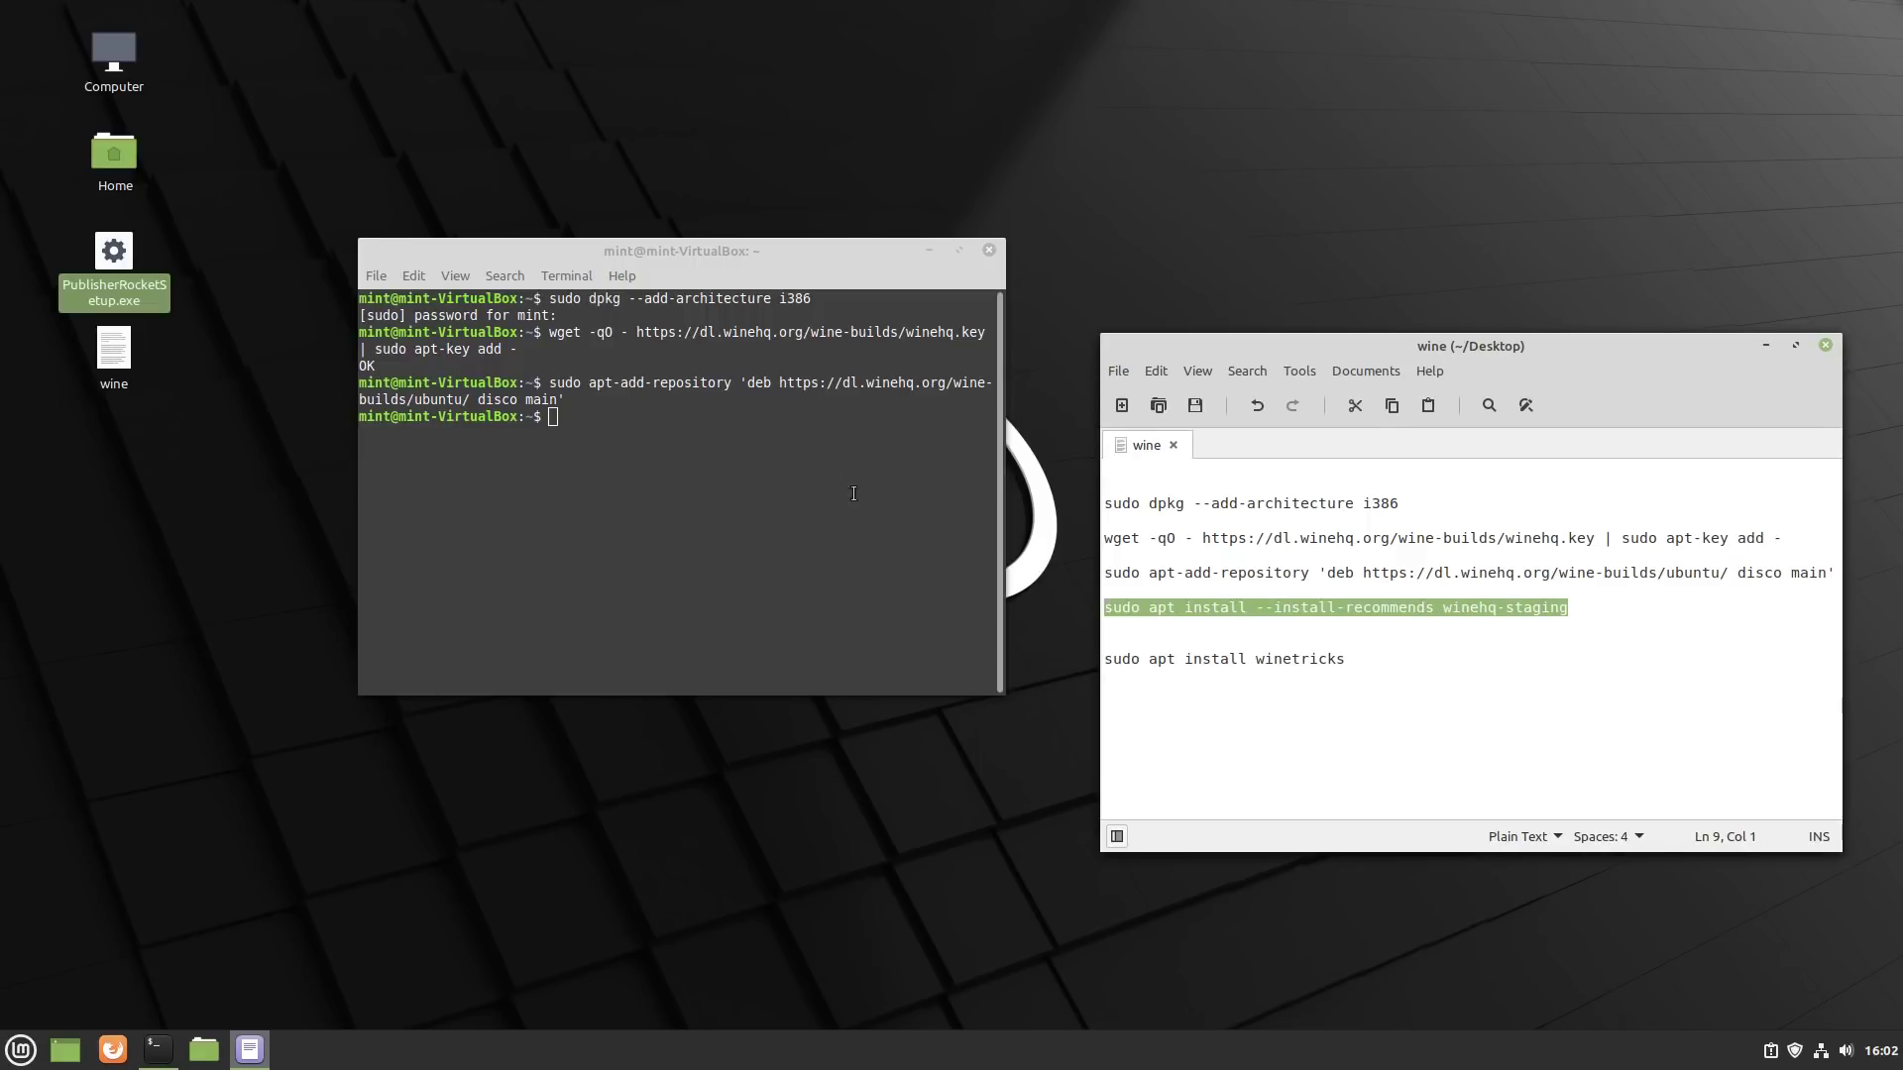
pyautogui.click(829, 471)
pyautogui.hotkey('ctrl', 'shift', 'v')
pyautogui.press('Return')
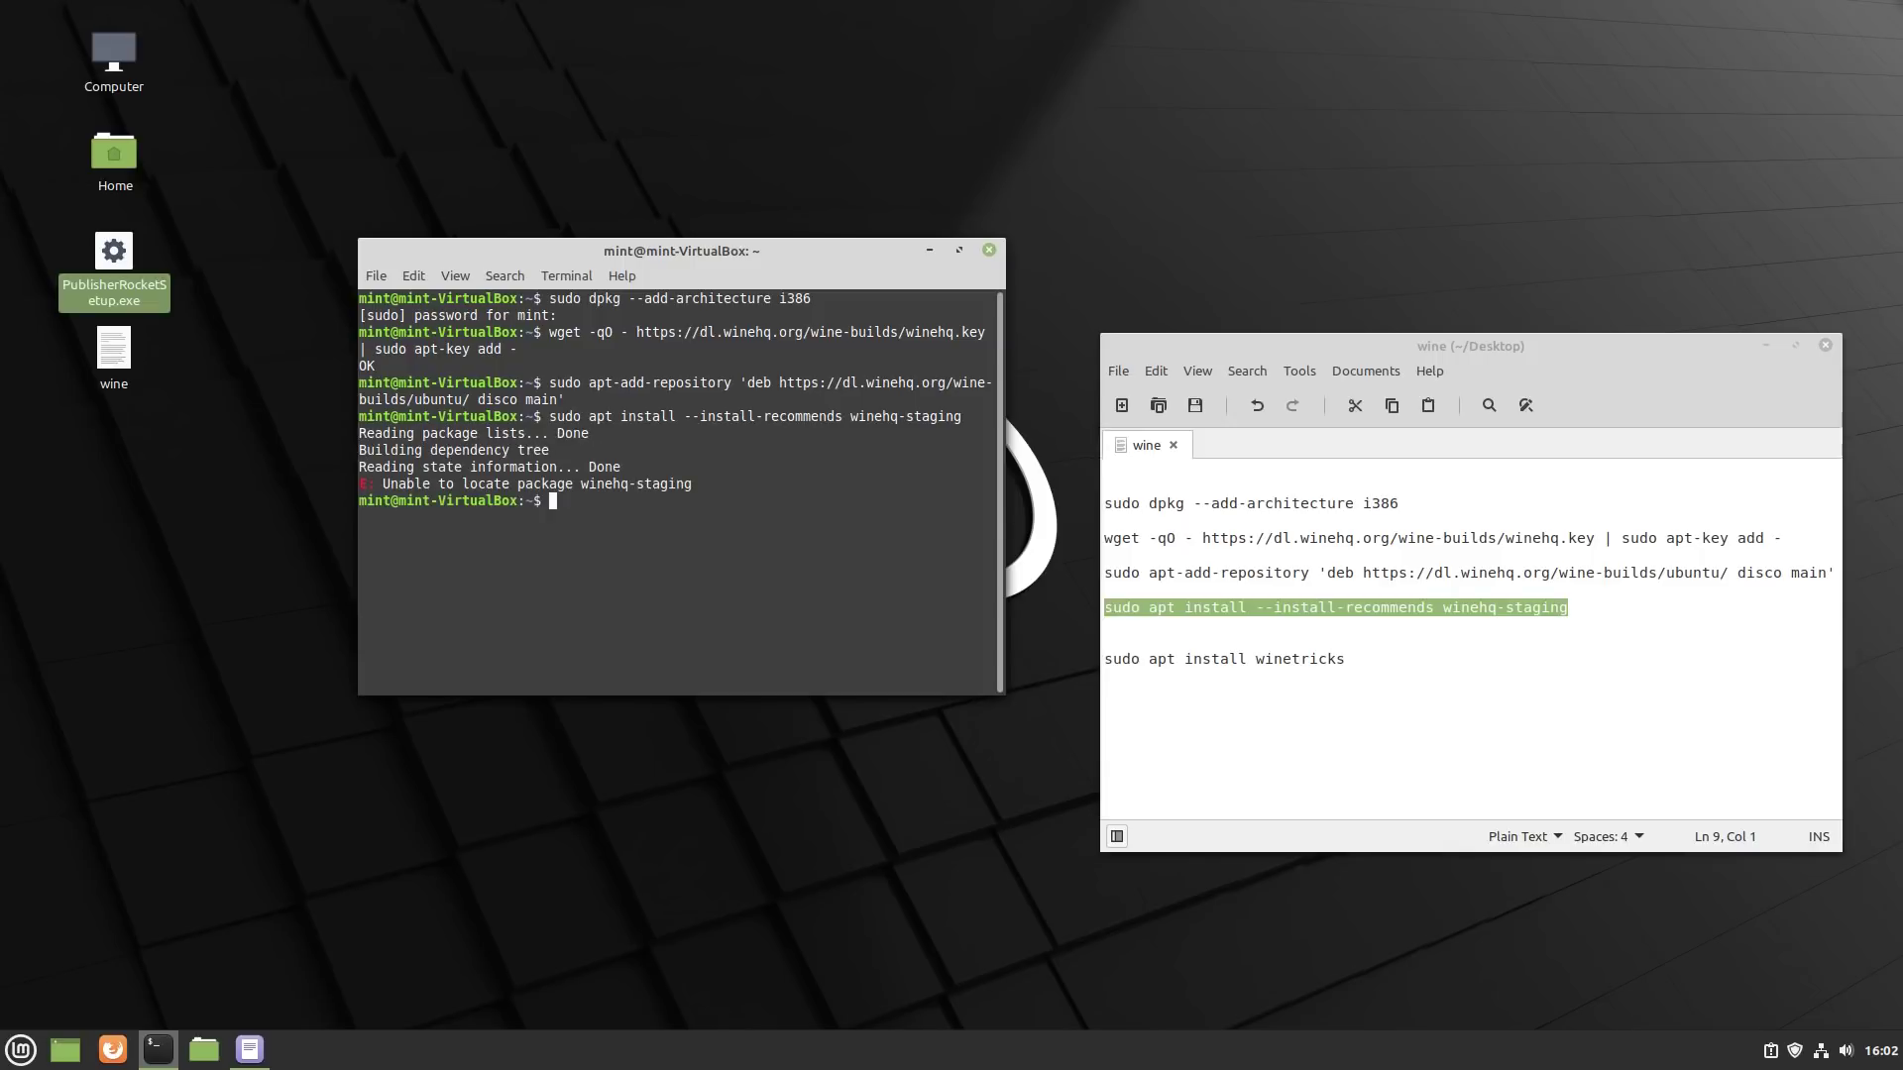
pyautogui.write('a')
# Run sudo apt update, rerun the winehq-staging install and confirm the 255 new packages
pyautogui.press('BackSpace')
pyautogui.write('sudo apt')
pyautogui.write(' update')
pyautogui.press('Return')
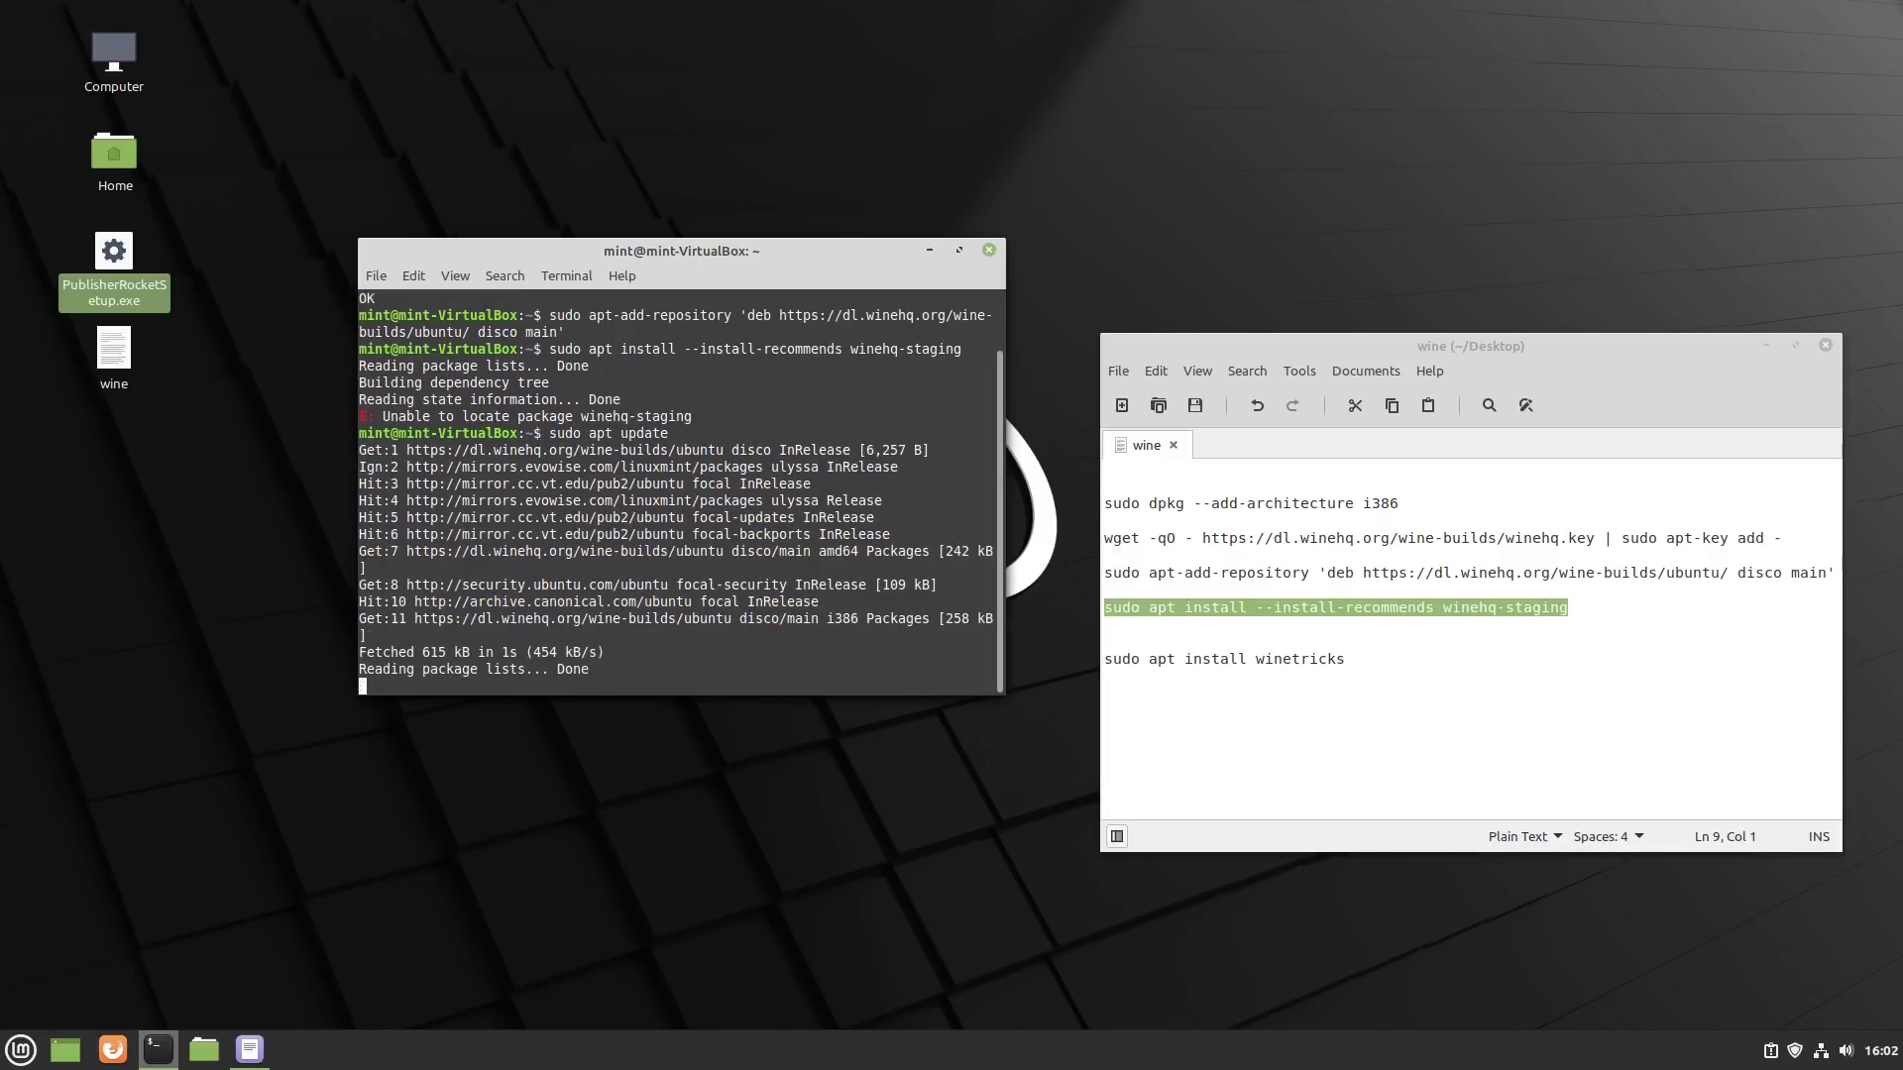
pyautogui.press('Up')
pyautogui.press('Up')
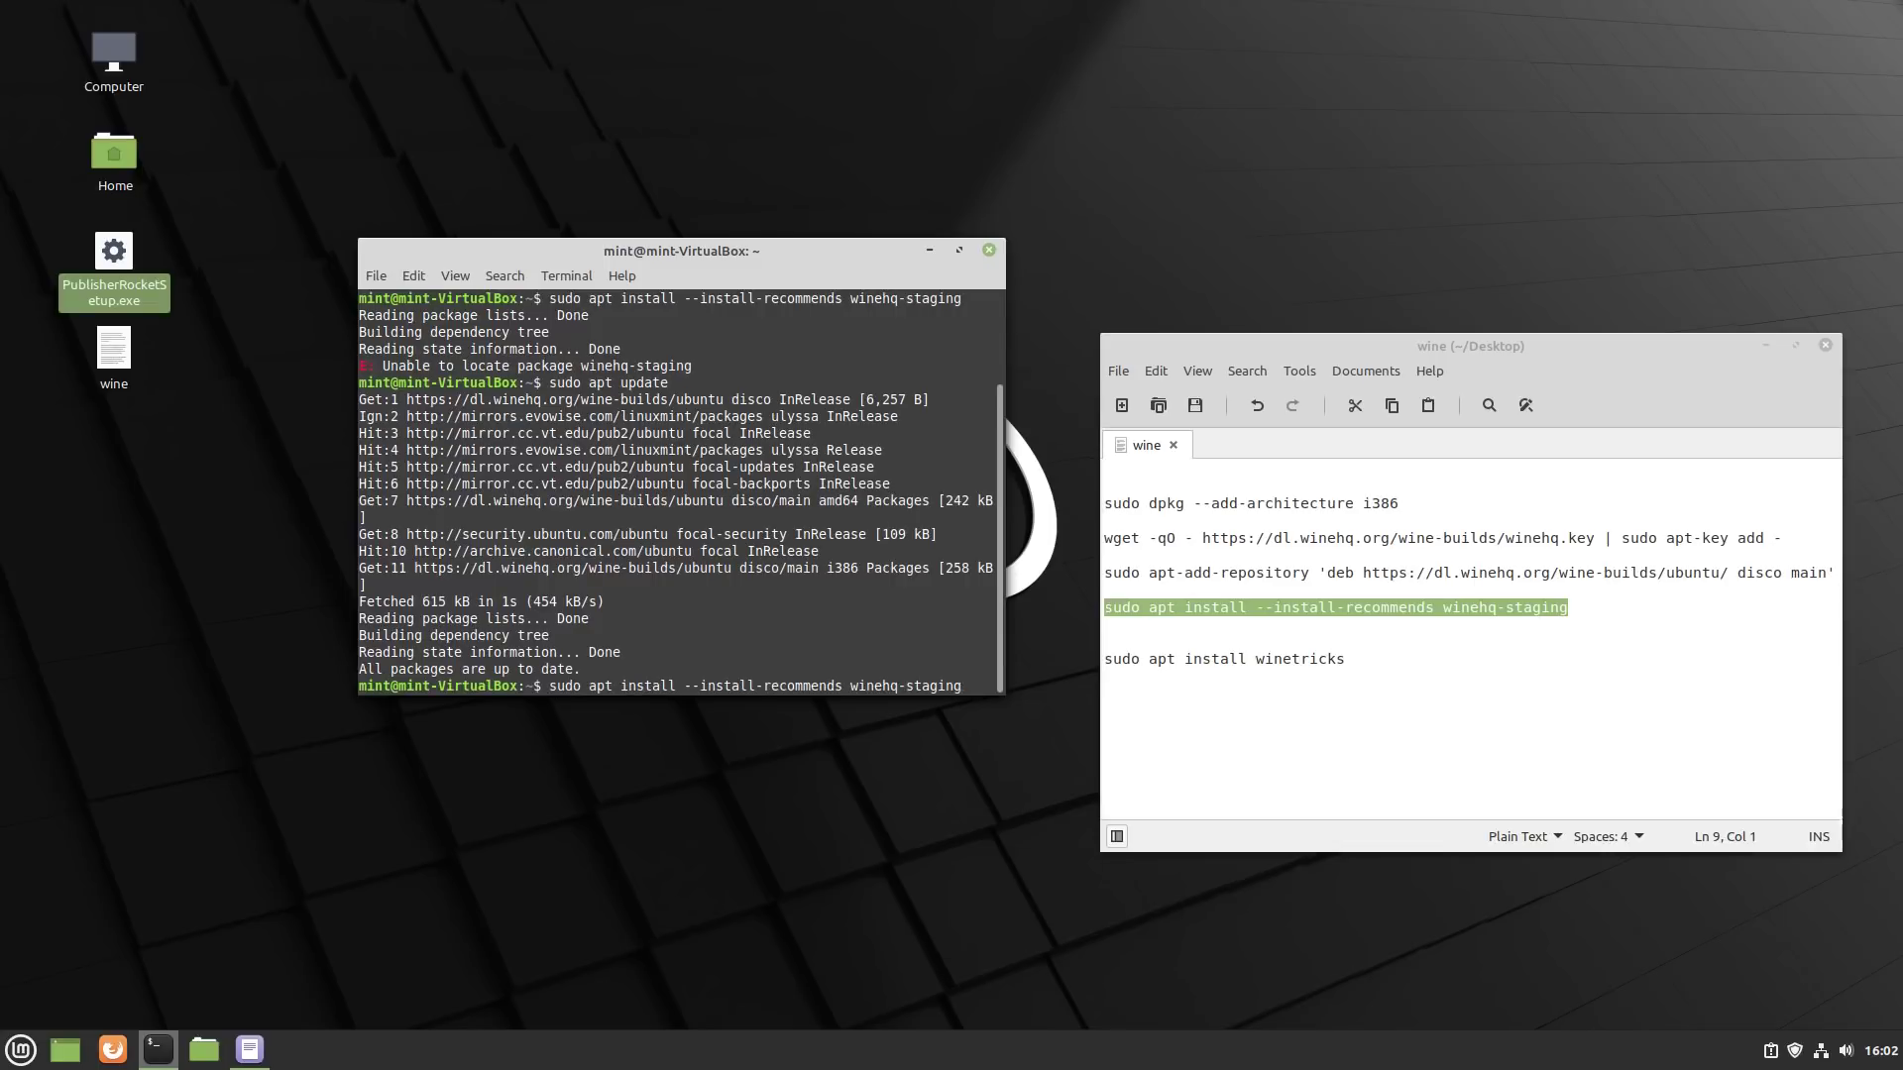
pyautogui.press('Return')
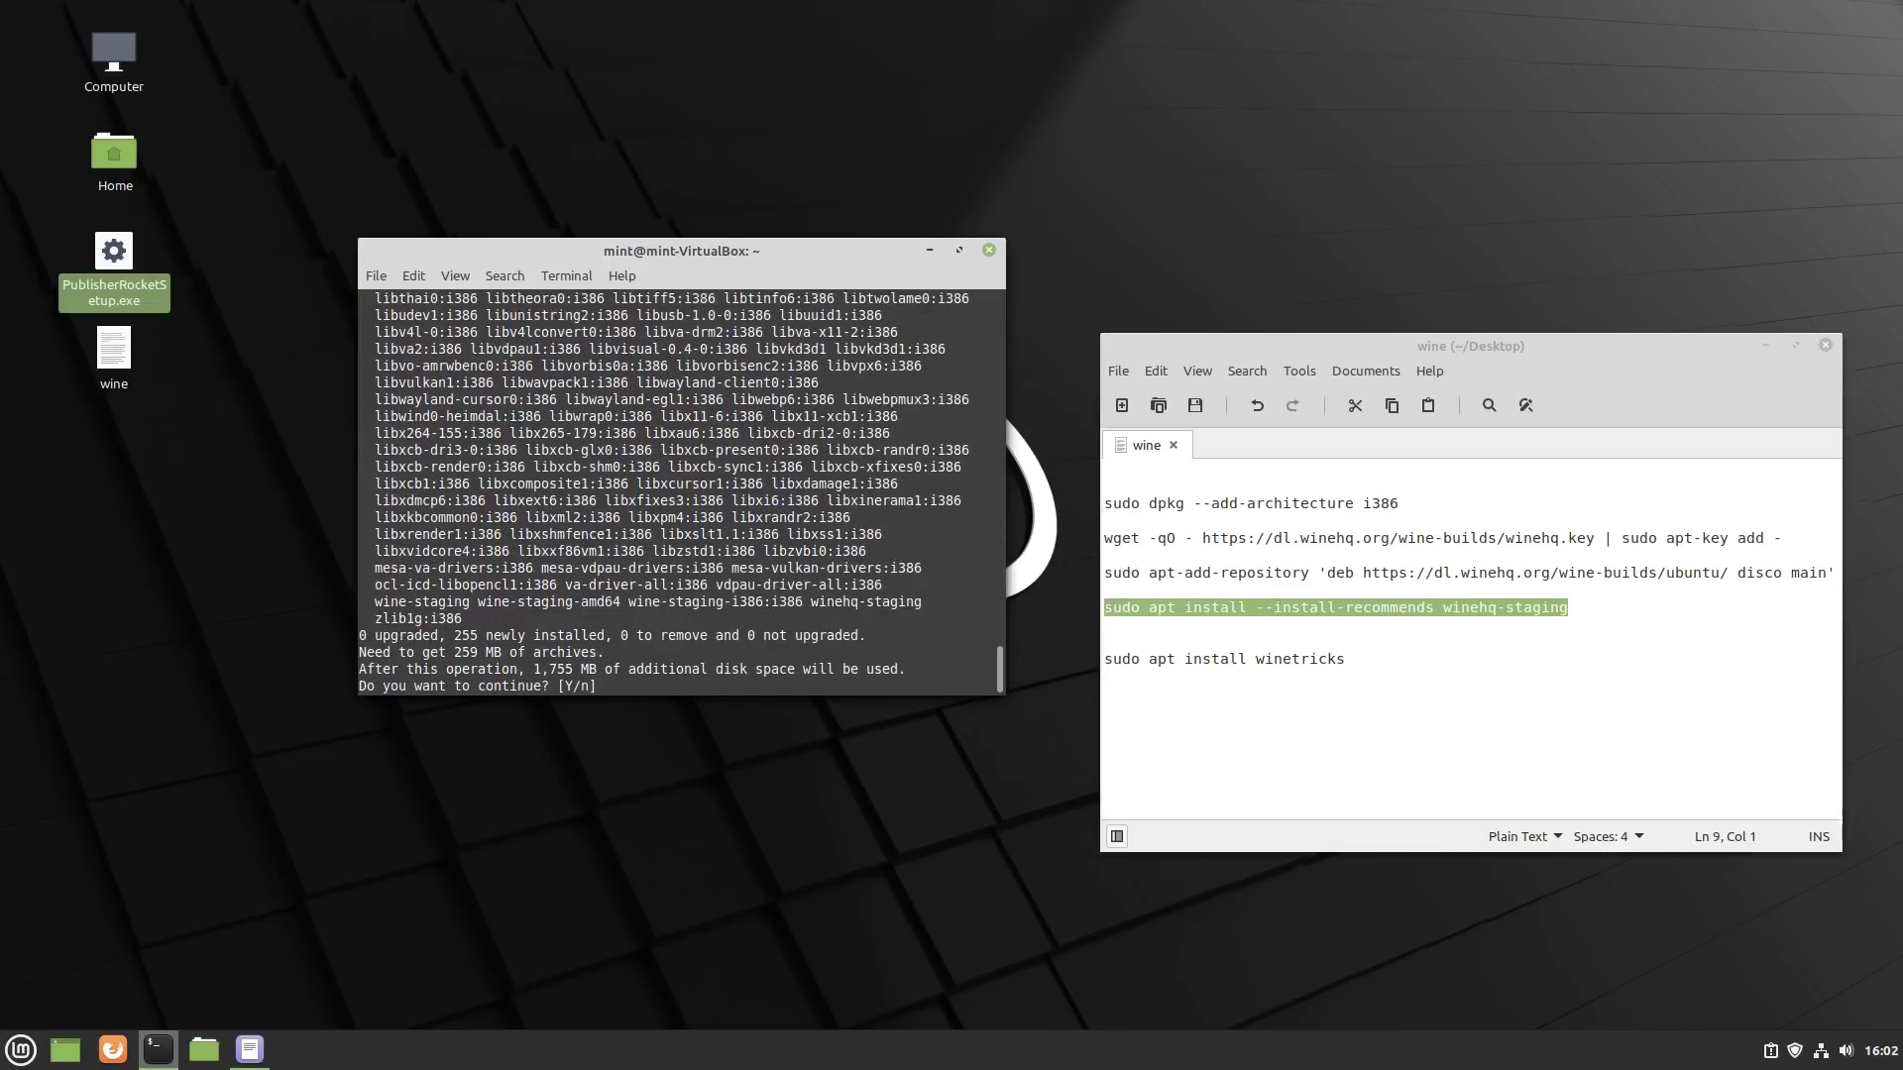
pyautogui.write('y')
pyautogui.press('Return')
pyautogui.write('sud')
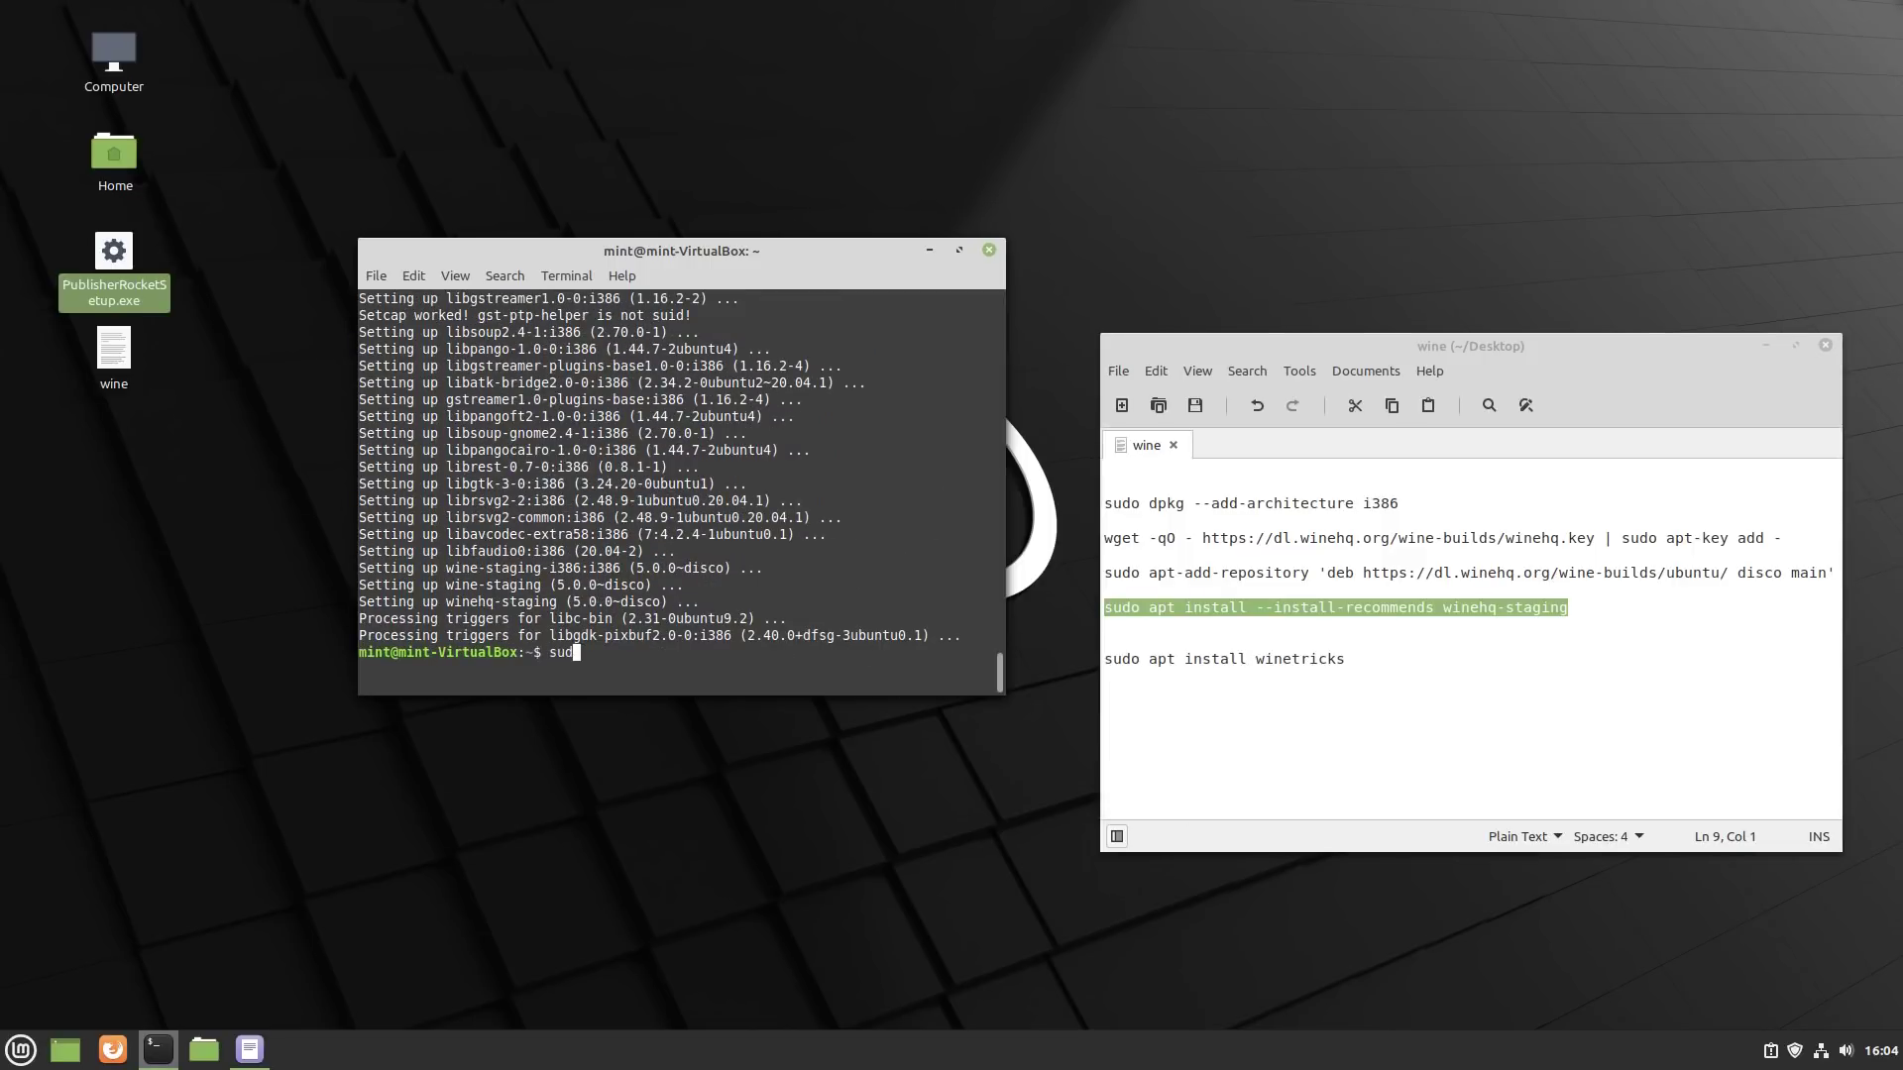
pyautogui.write('o at')
# Install winetricks with apt, confirm it, then exit to close the terminal
pyautogui.press('BackSpace')
pyautogui.write('pt install')
pyautogui.write(' winetrick')
pyautogui.write('s')
pyautogui.press('Return')
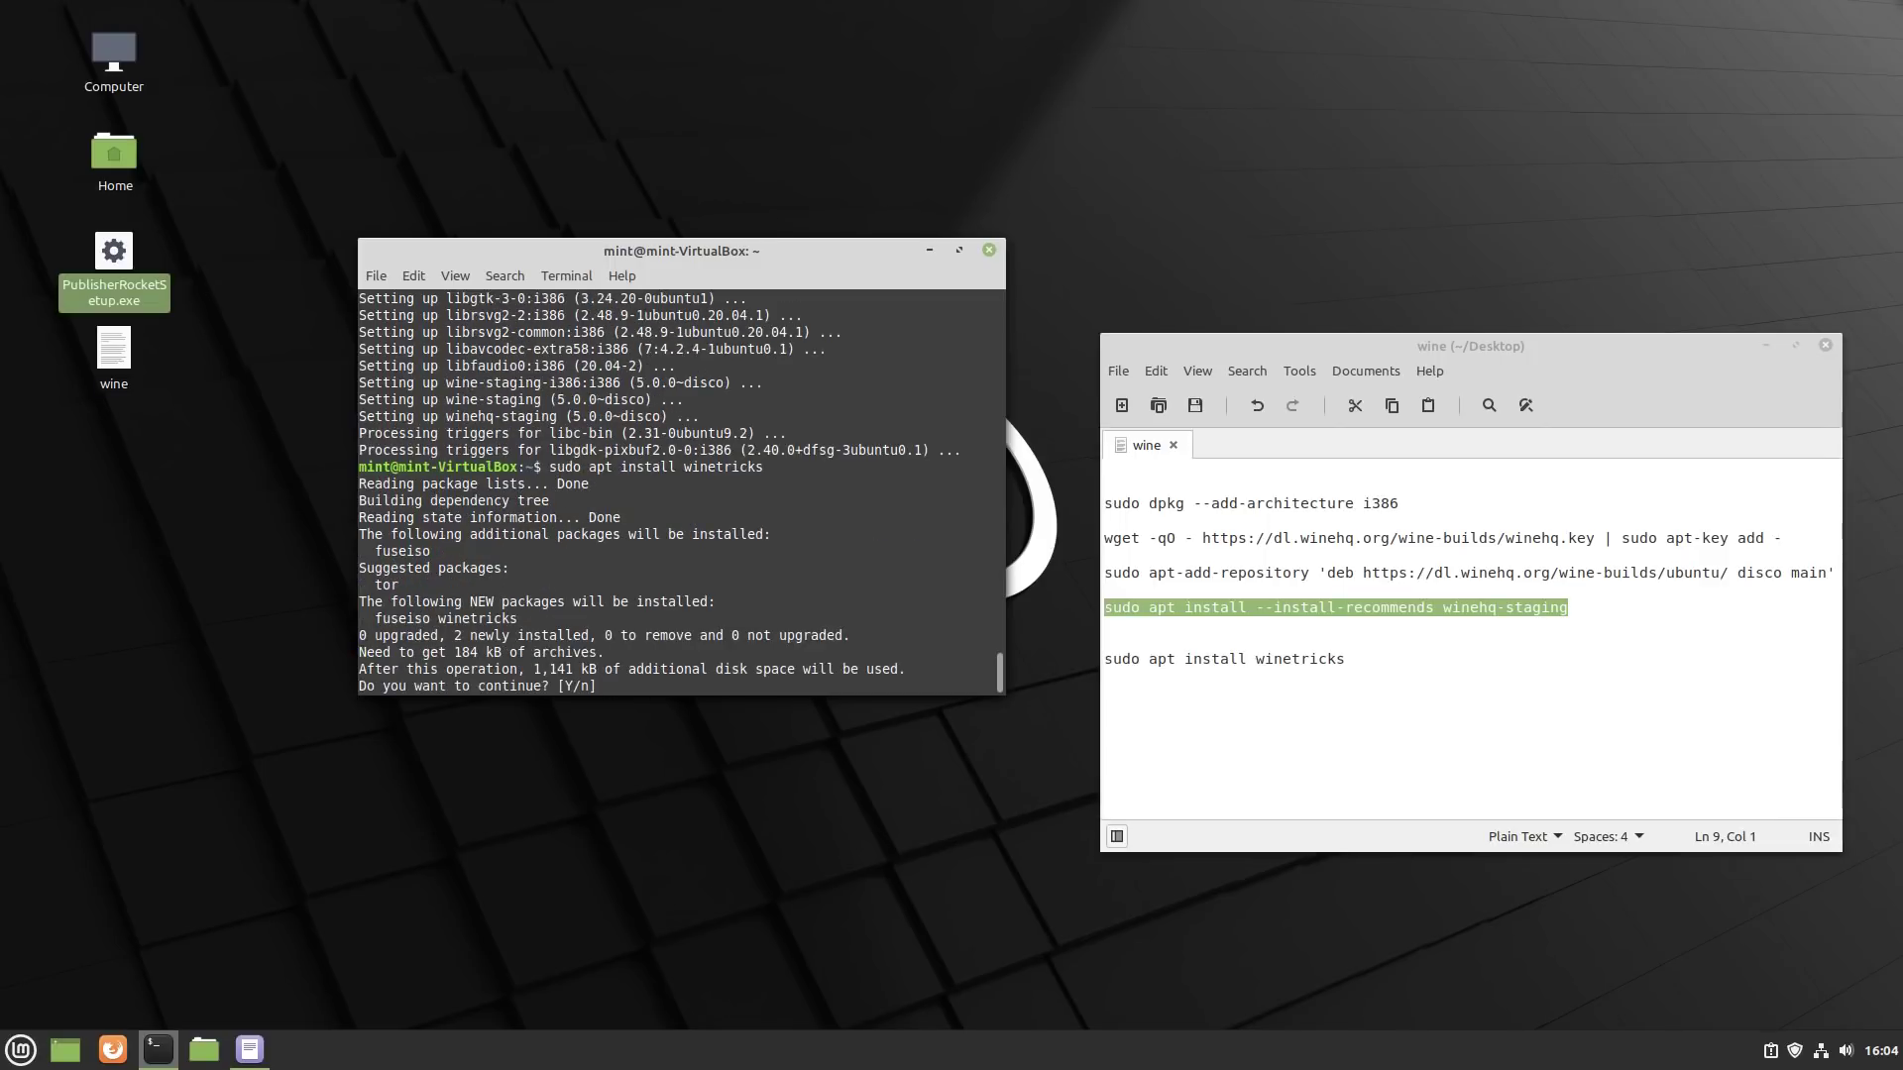
pyautogui.write('y')
pyautogui.press('Return')
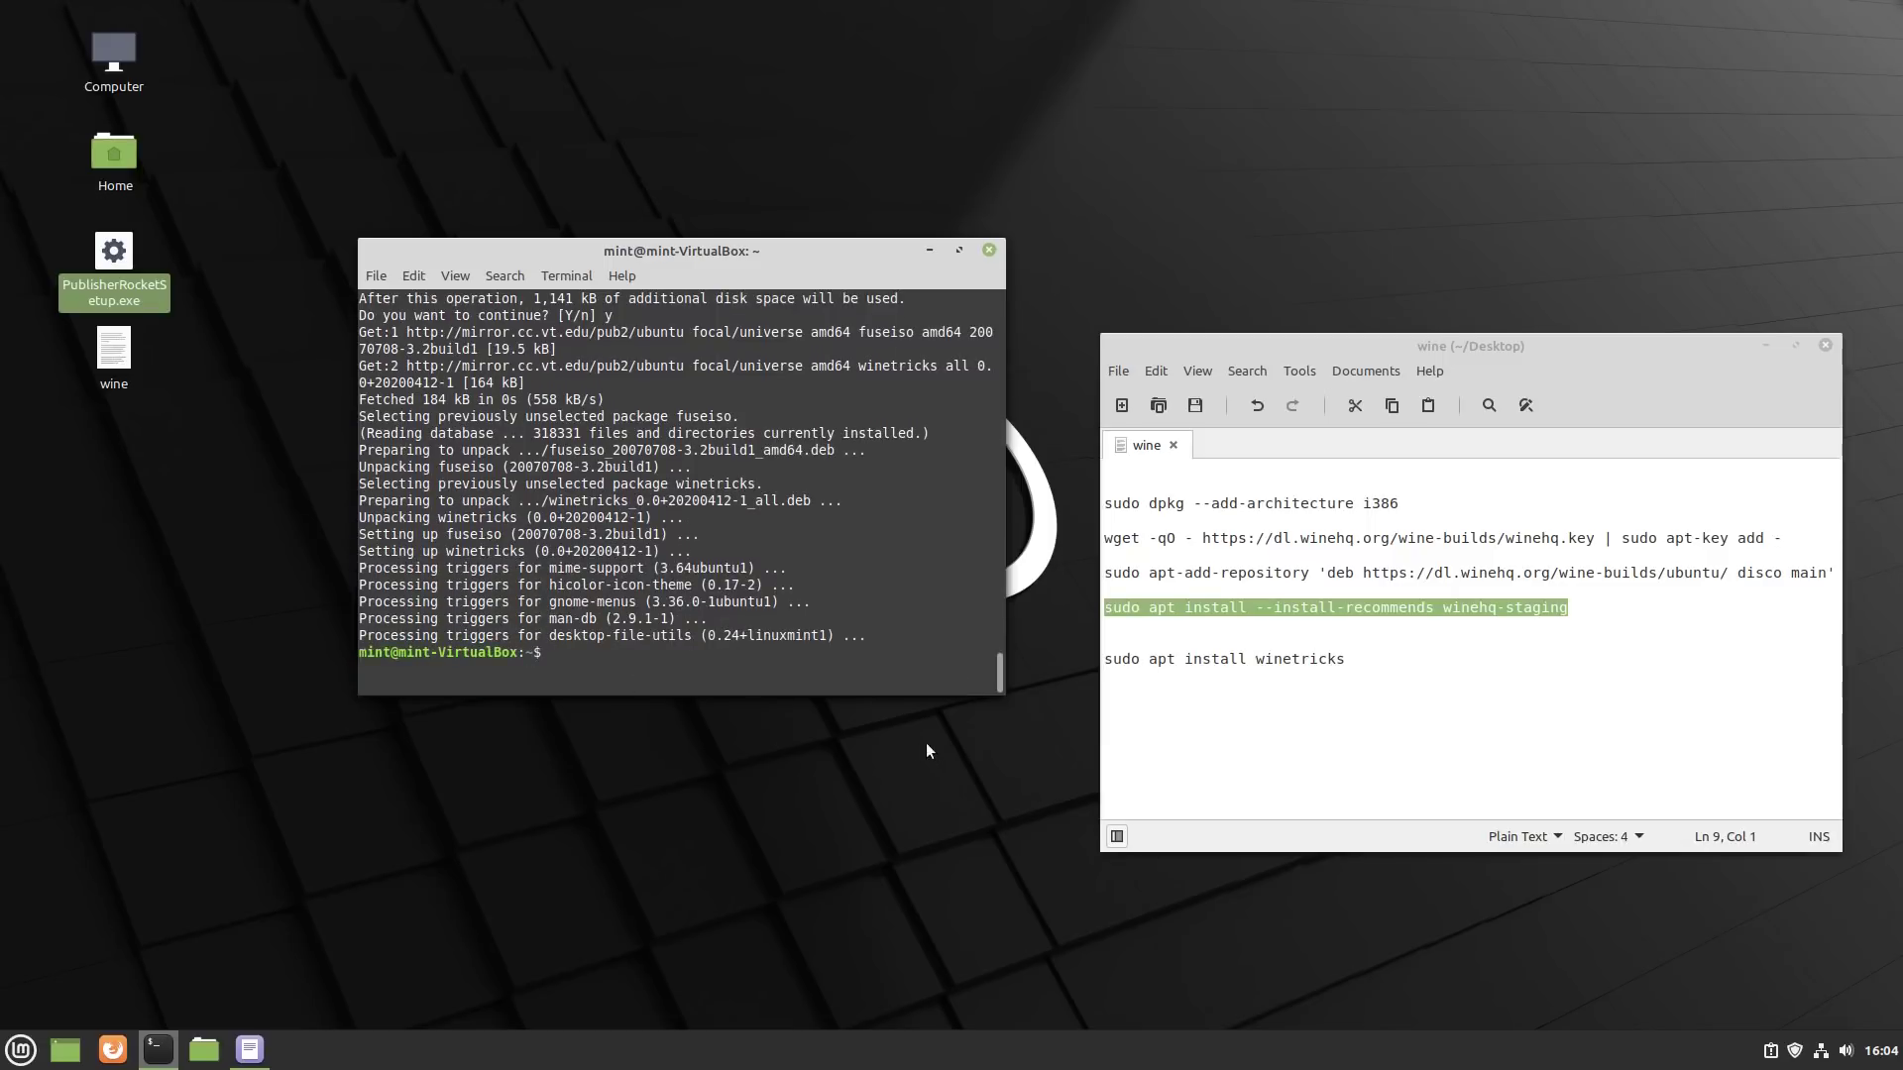
pyautogui.write('exit')
pyautogui.press('Return')
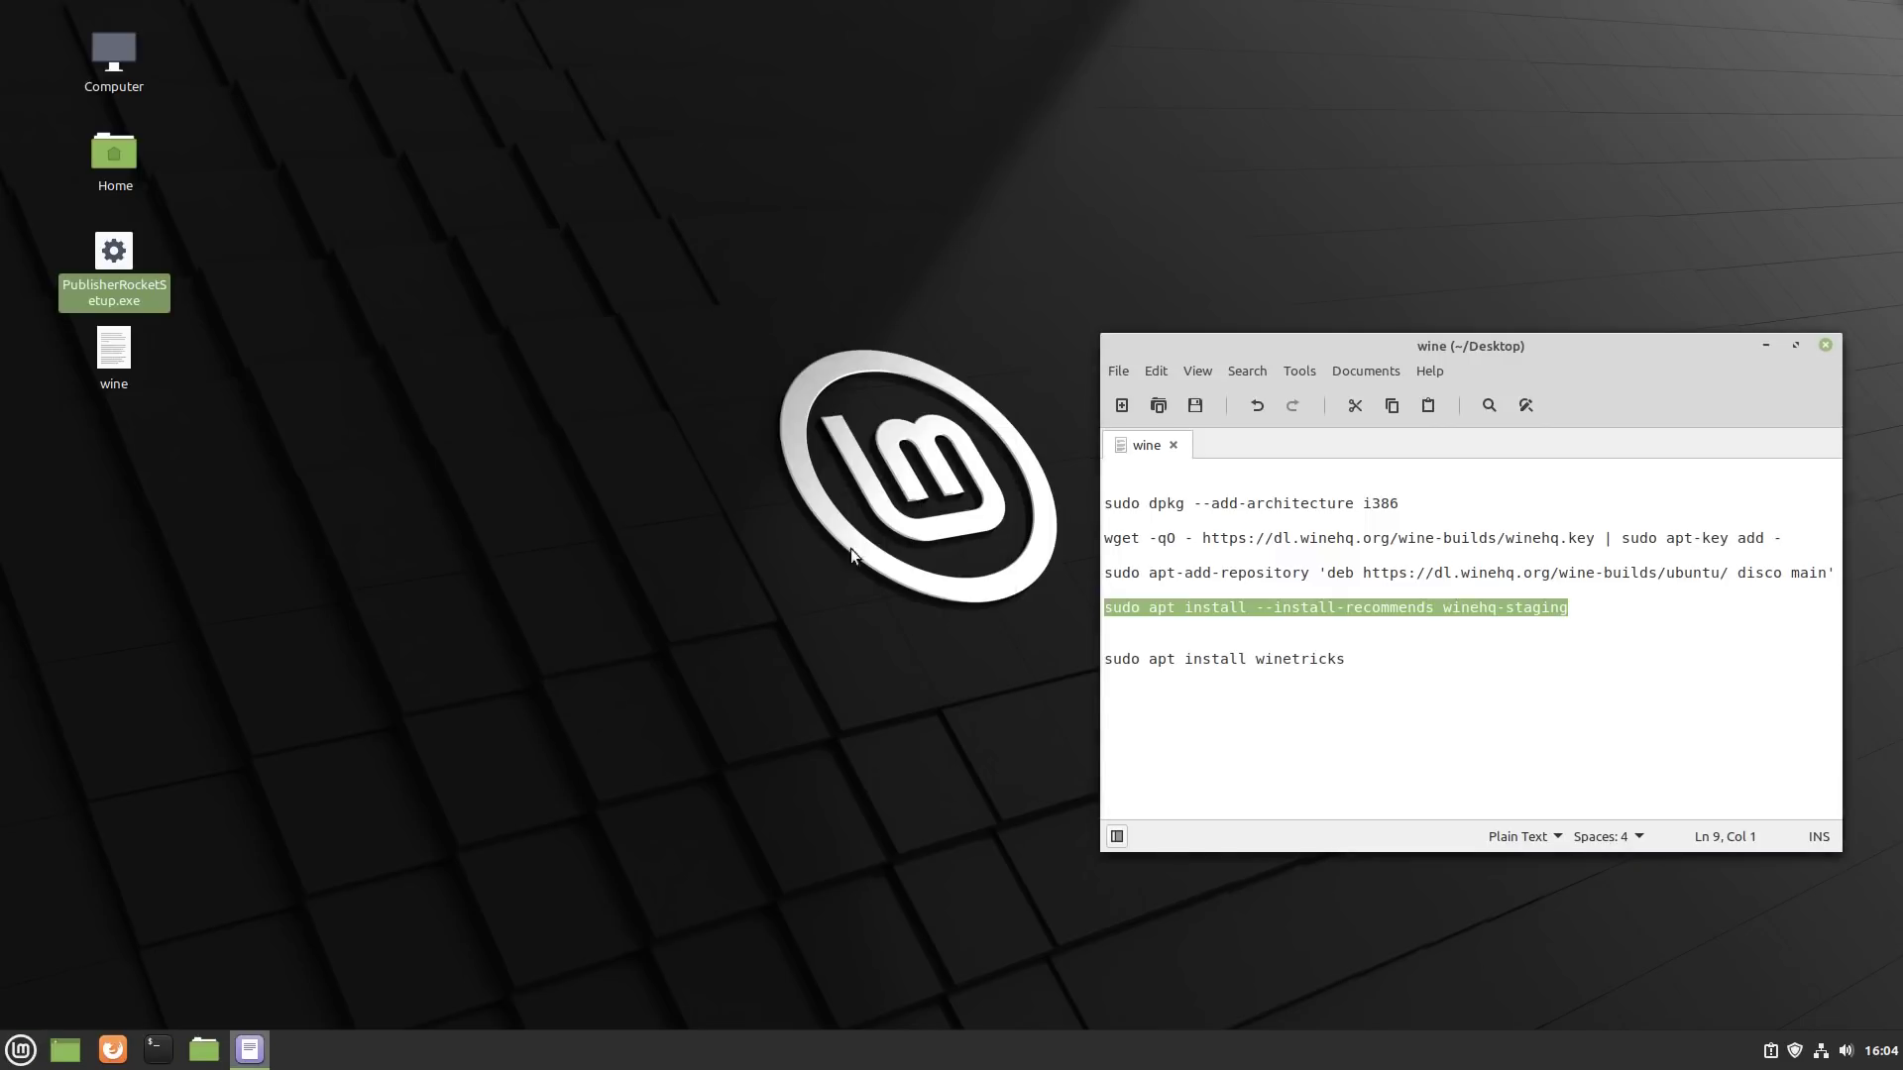
# Close Xed, launch Winetricks from the Mint menu search and accept installing Wine Mono
pyautogui.click(1827, 345)
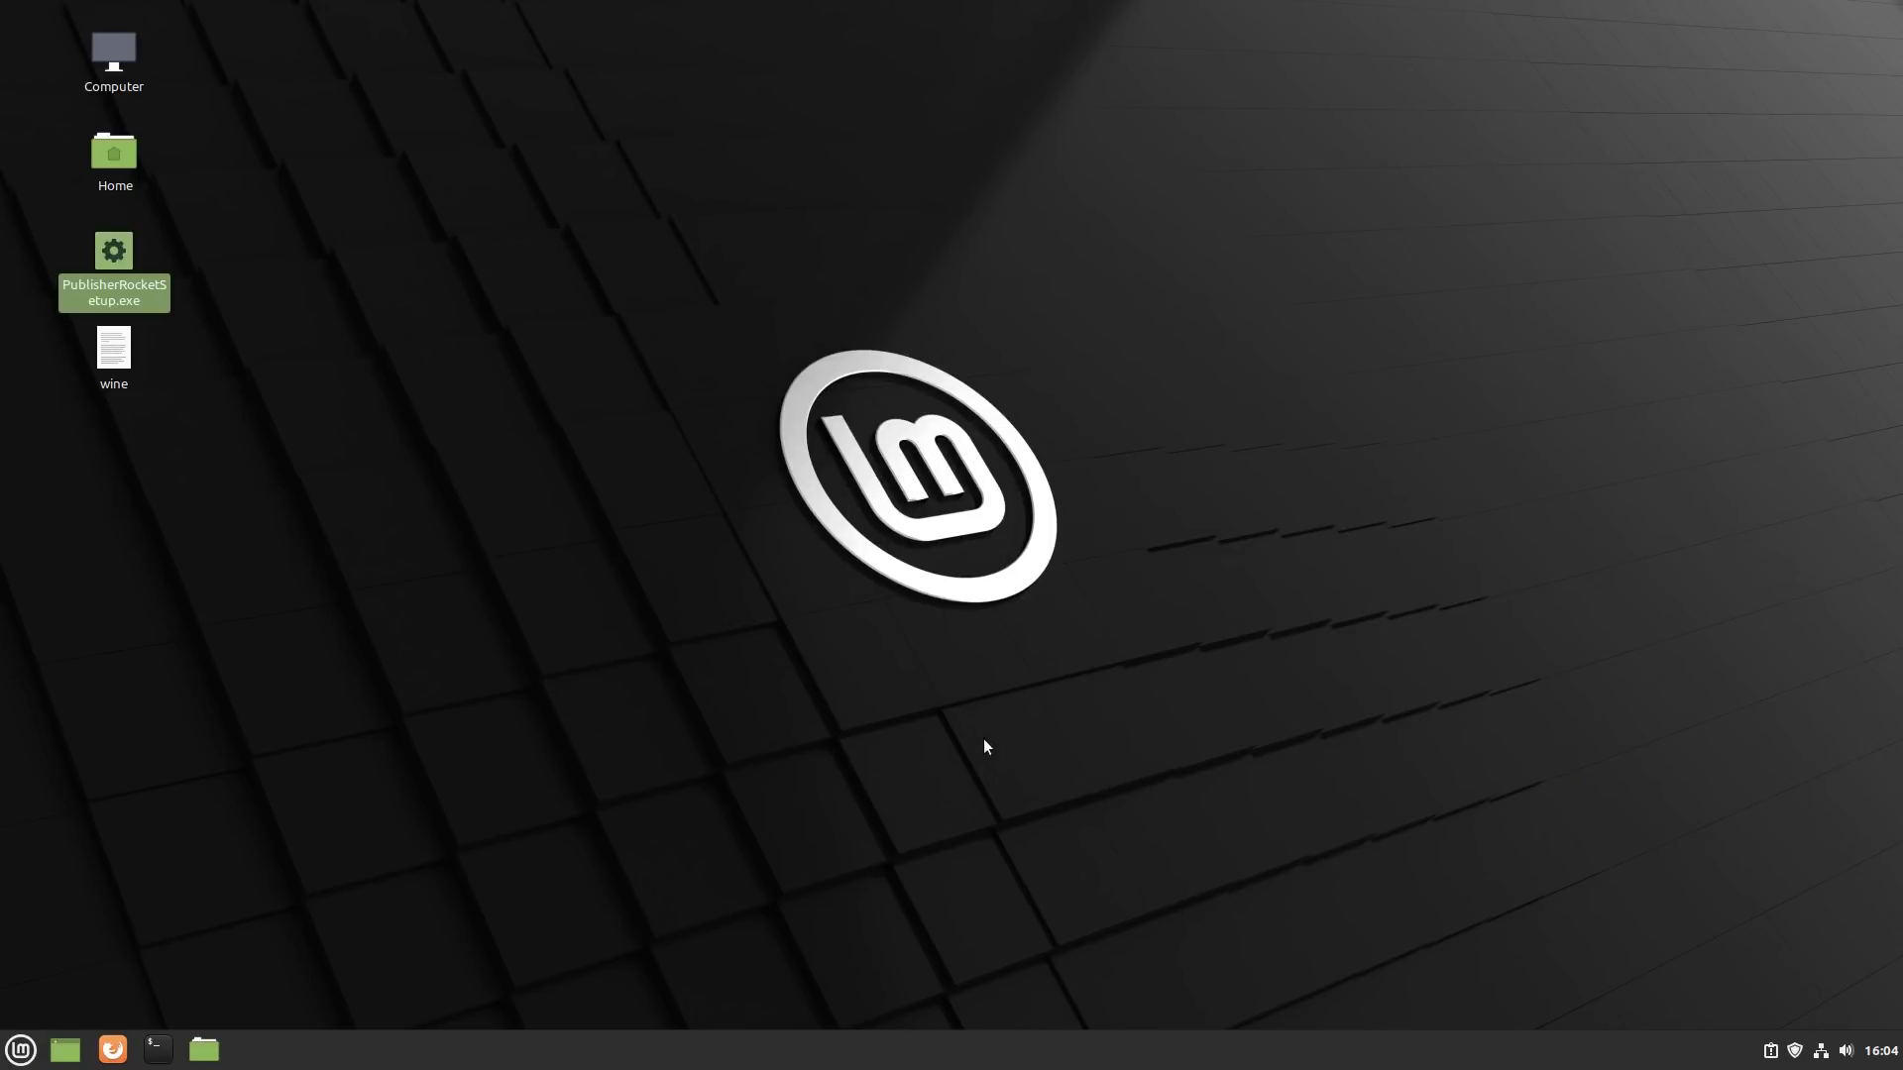
pyautogui.click(22, 1050)
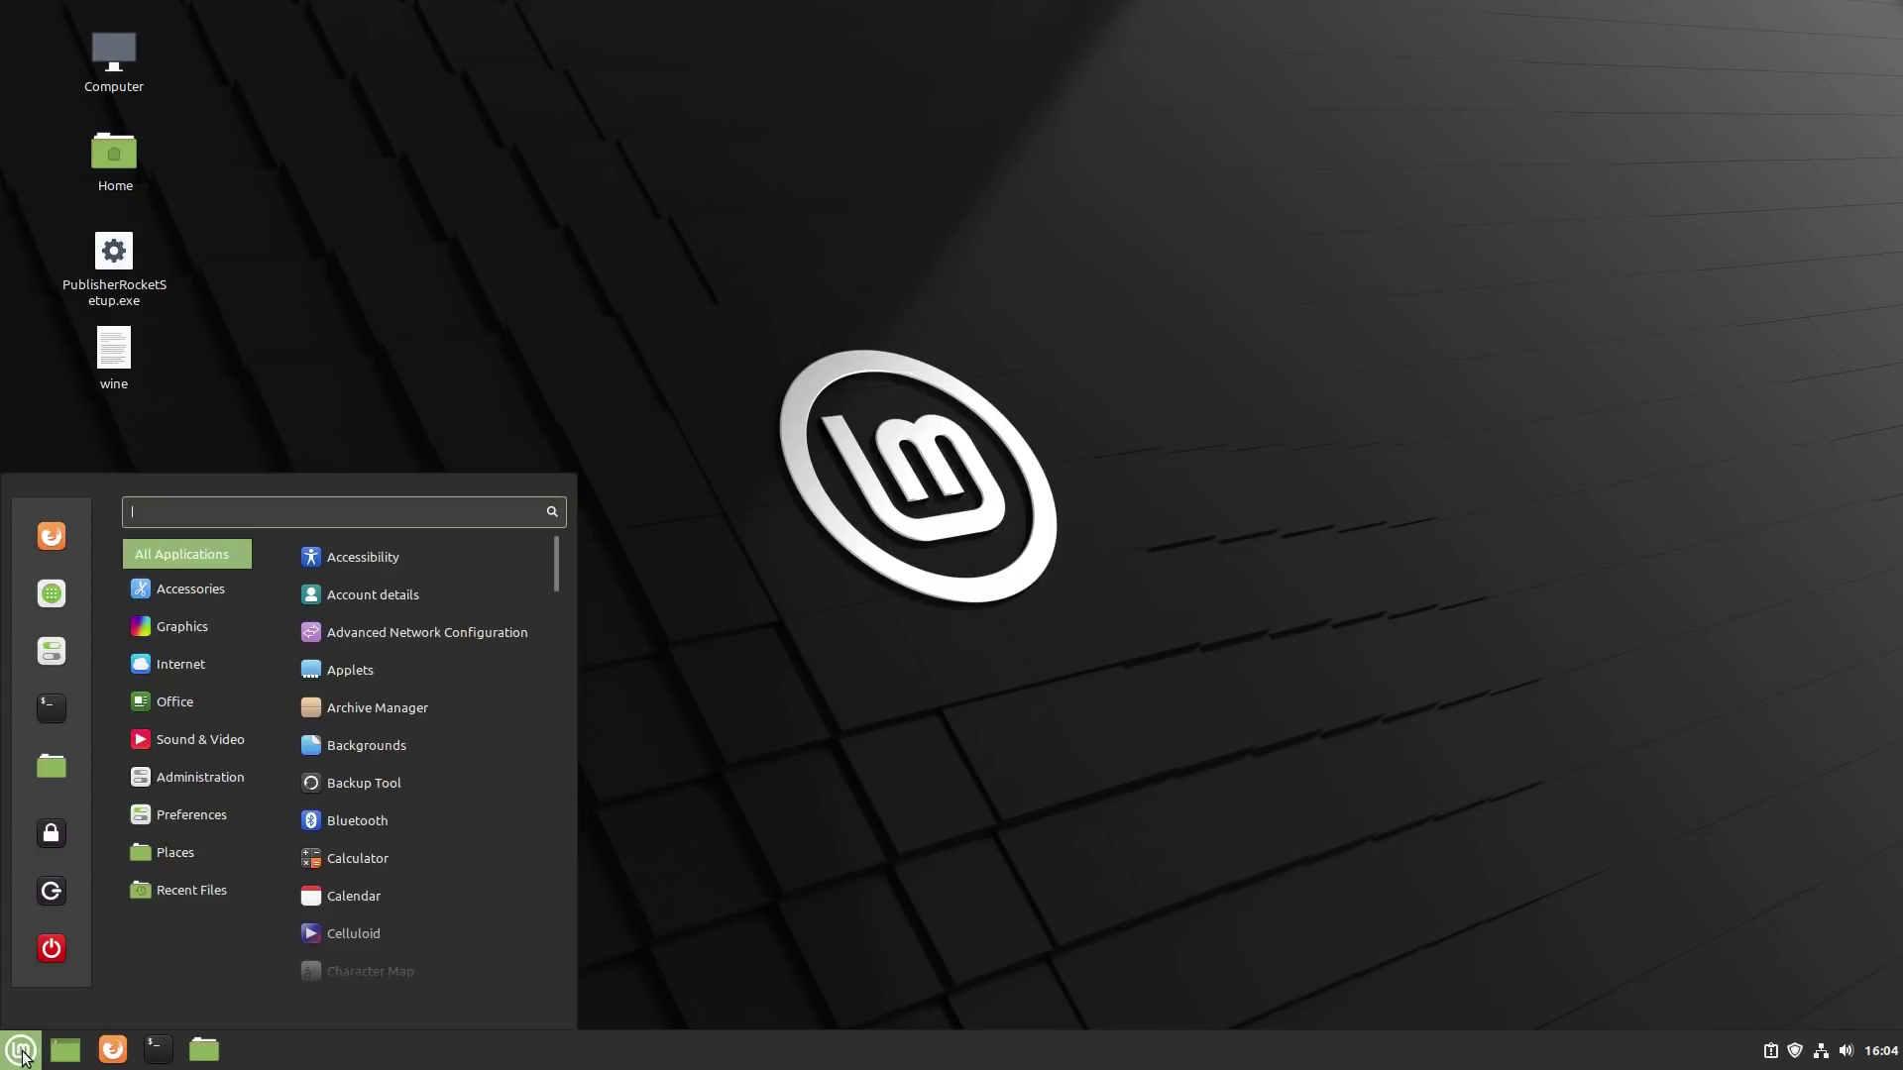
pyautogui.write('wiel')
pyautogui.press('BackSpace')
pyautogui.press('BackSpace')
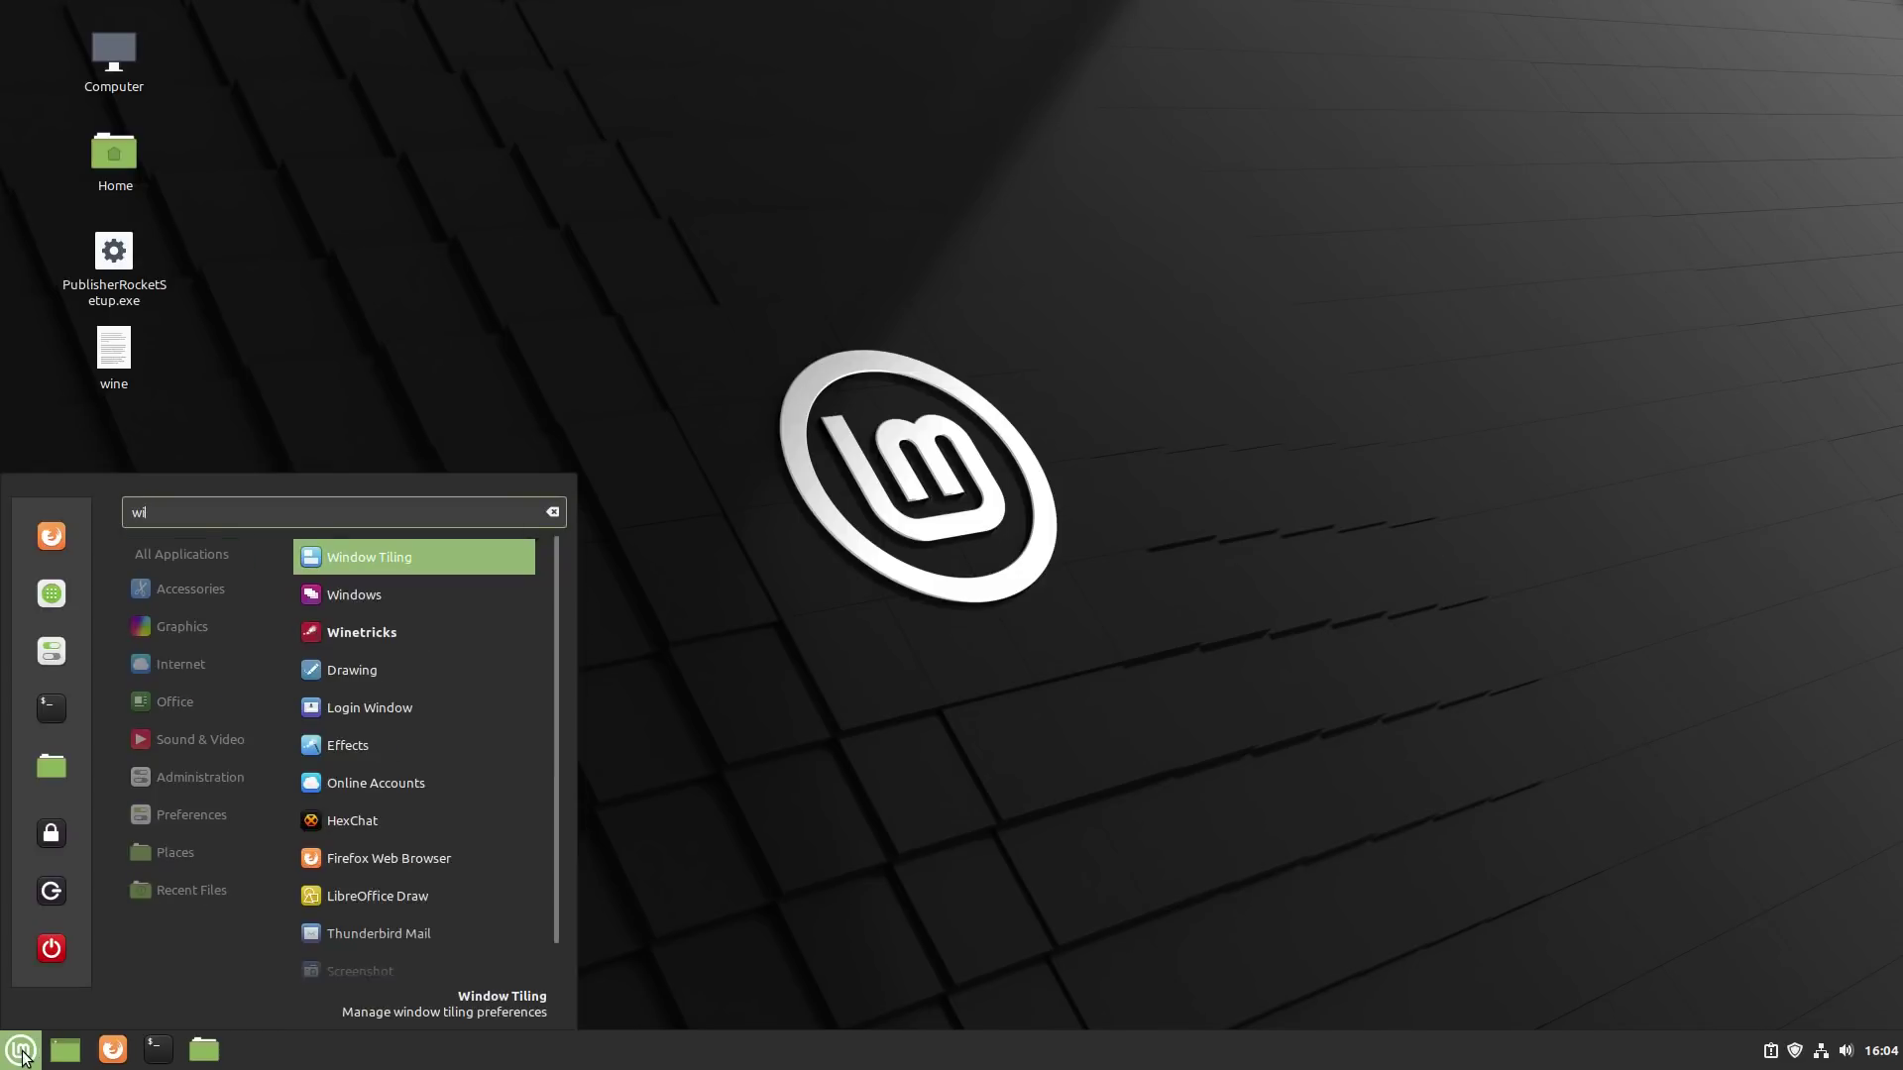
pyautogui.write('ne')
pyautogui.click(406, 545)
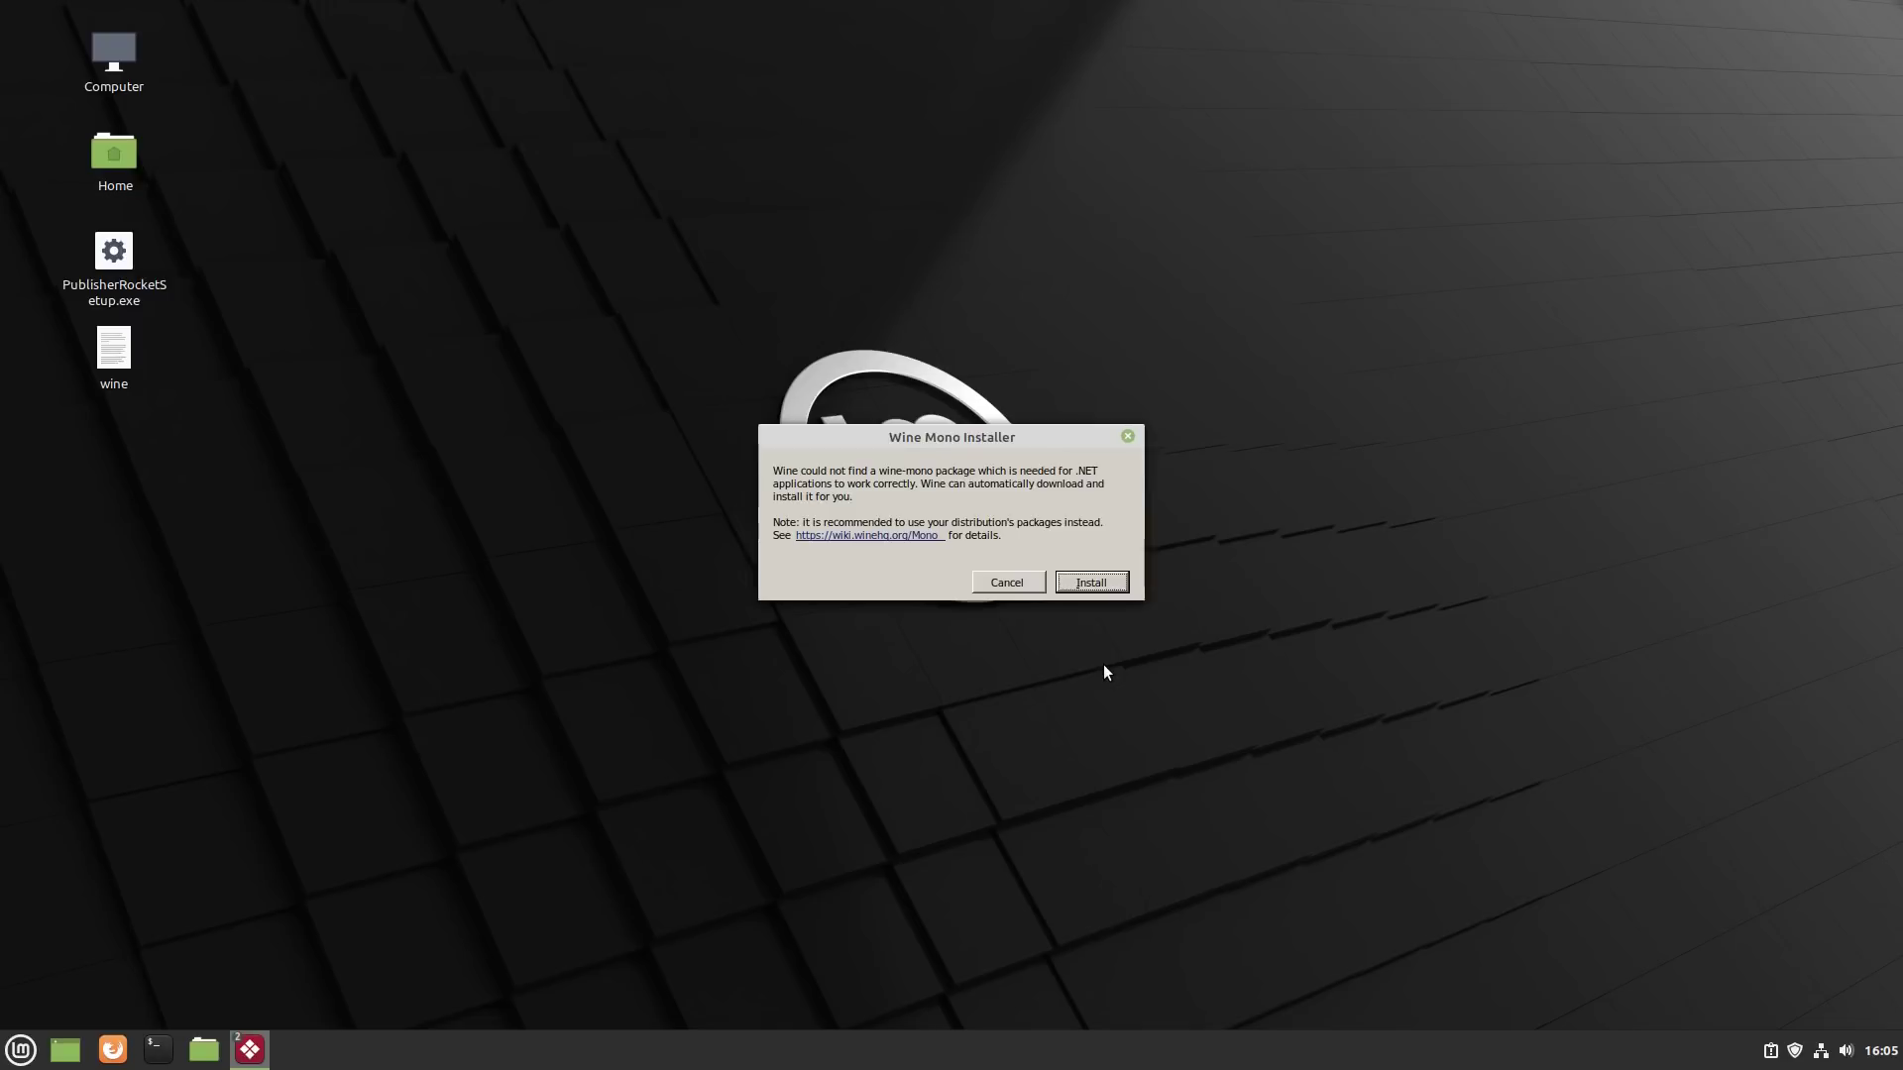
pyautogui.click(1119, 588)
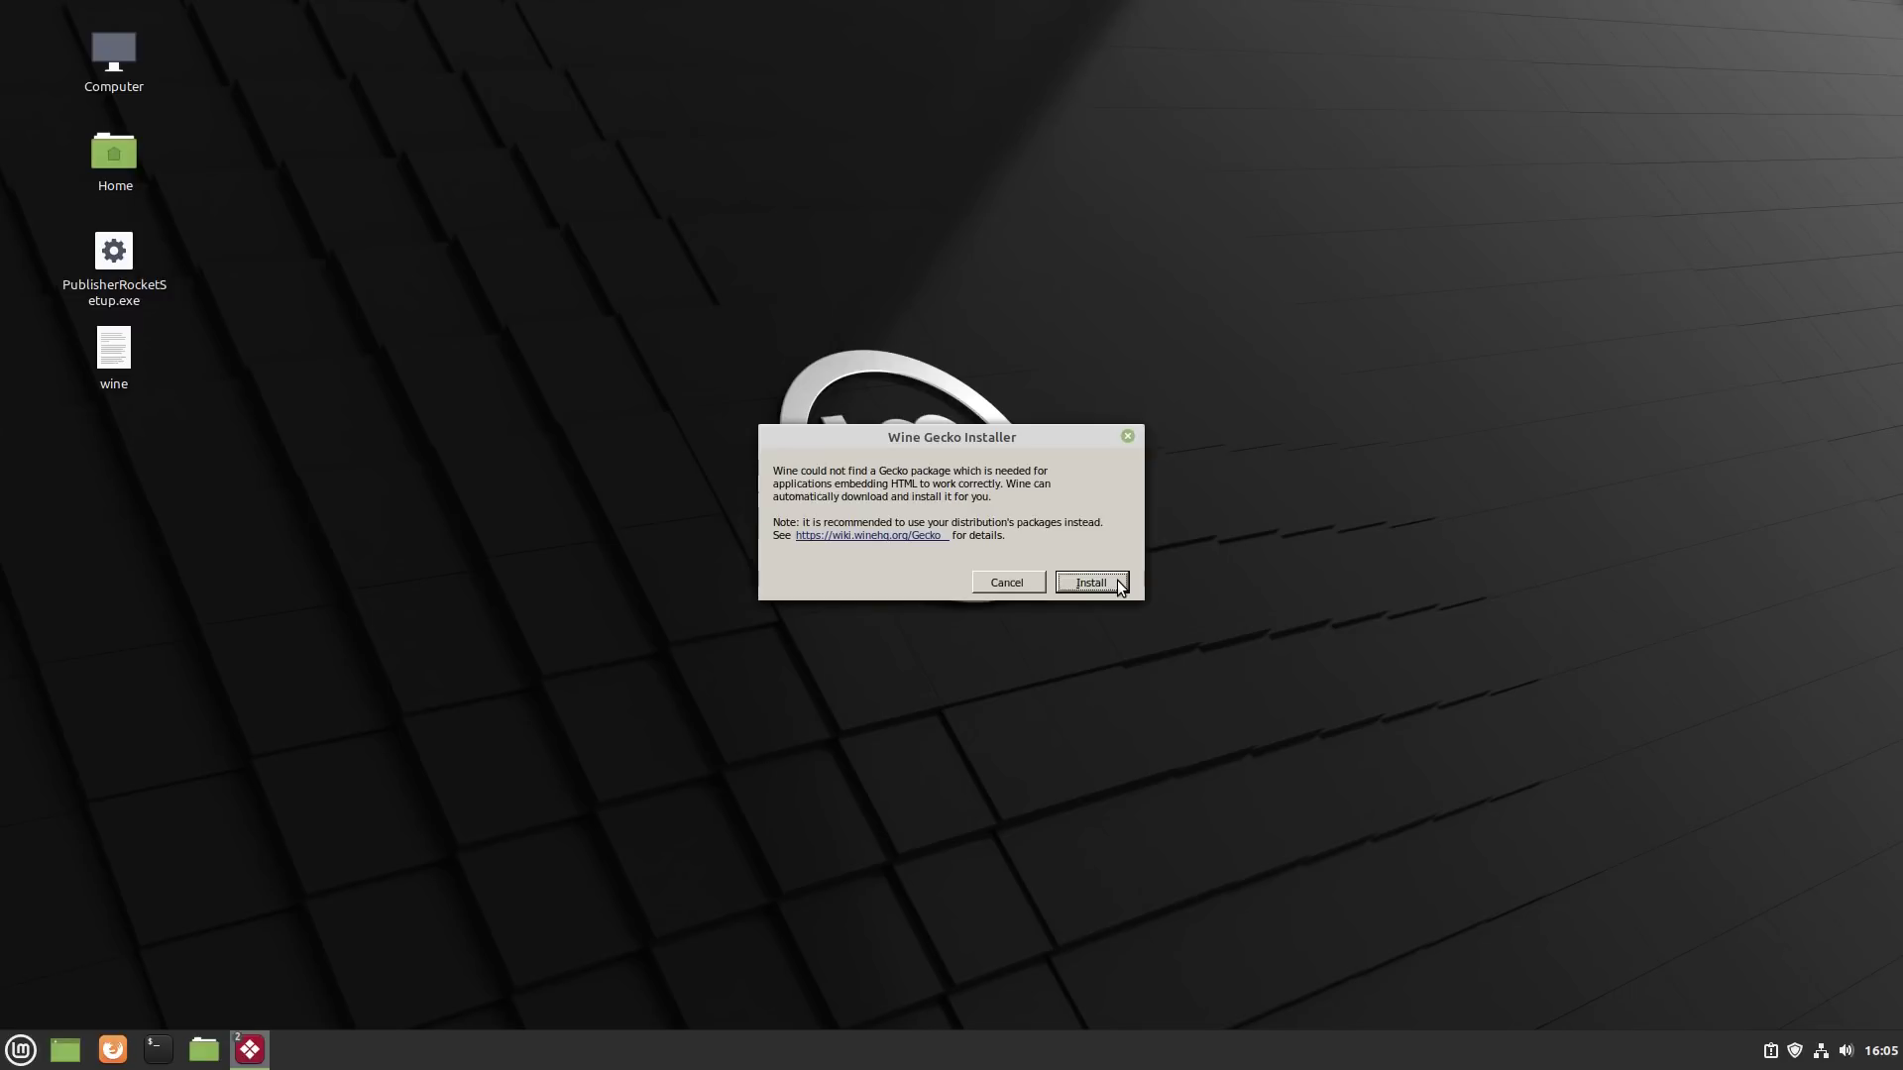
# Install both Wine Gecko packages and dismiss the 64-bit prefix warning
pyautogui.click(1119, 585)
pyautogui.click(1120, 586)
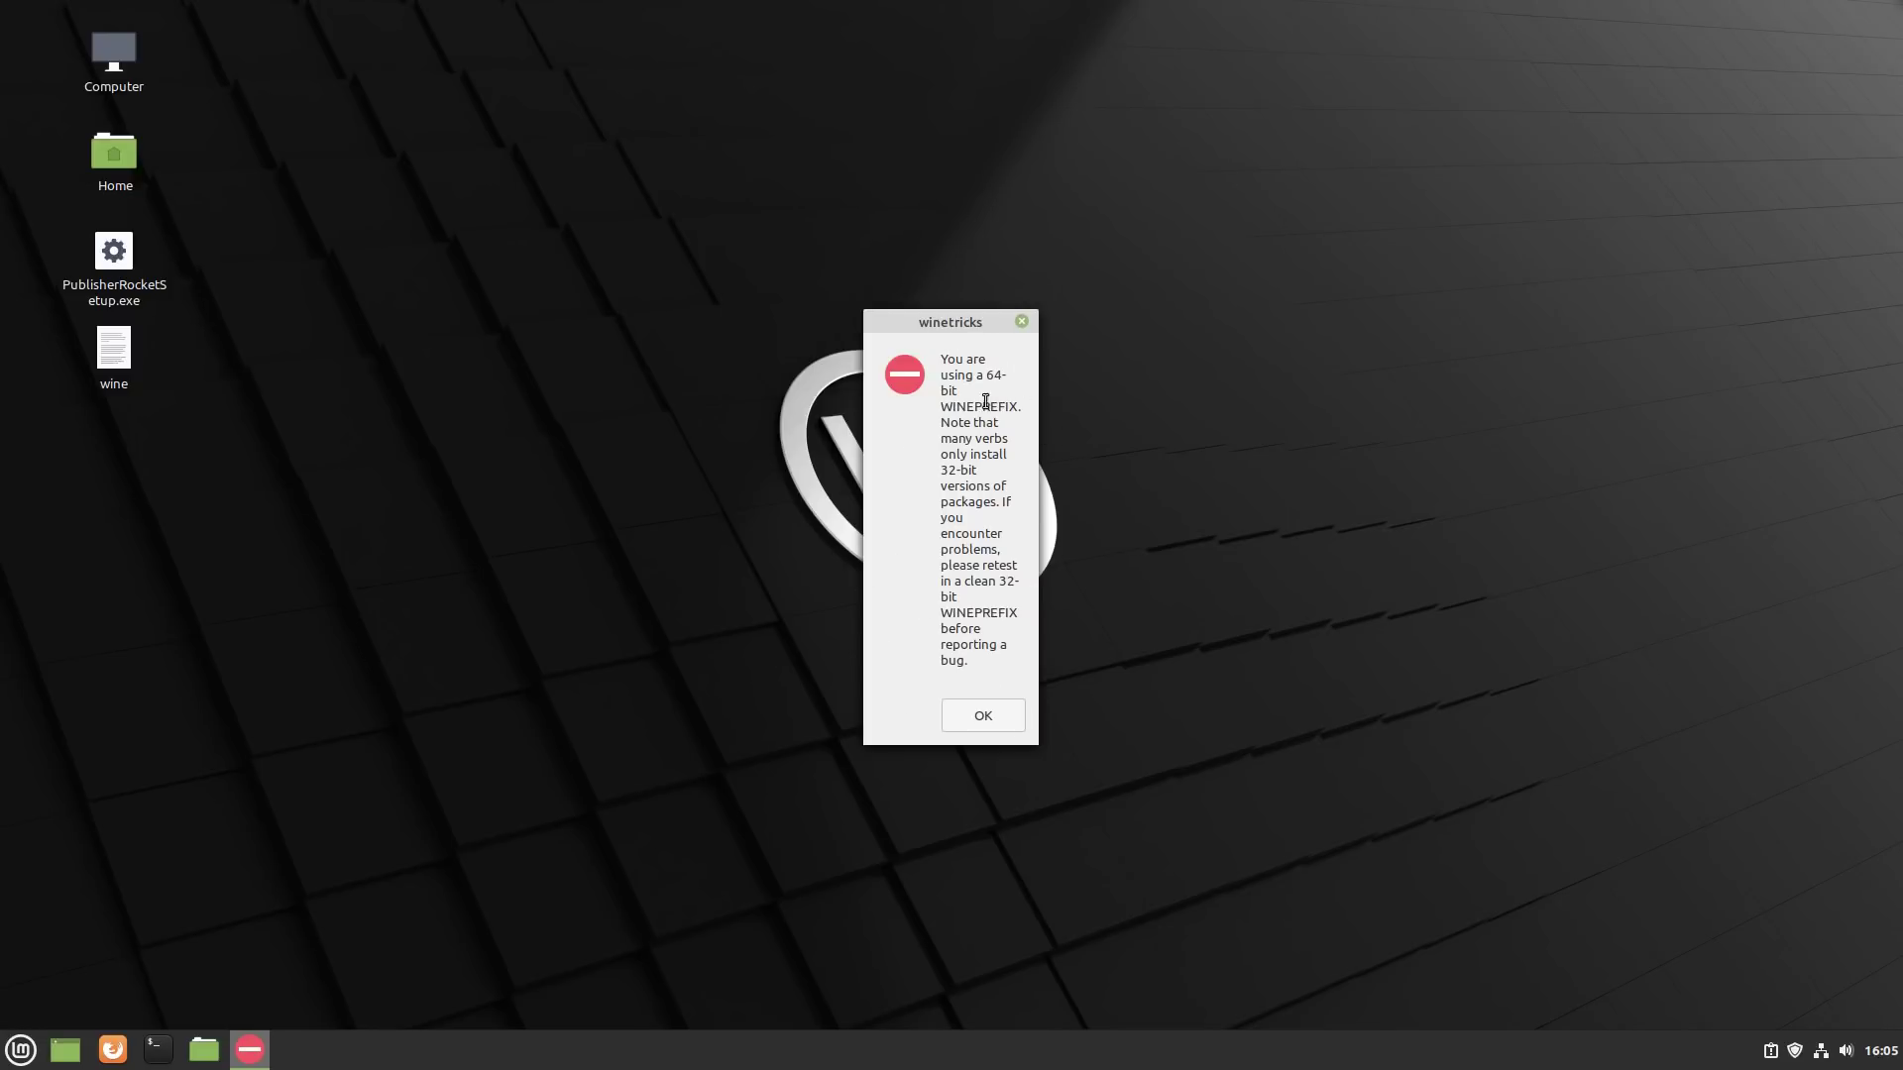
pyautogui.click(1006, 716)
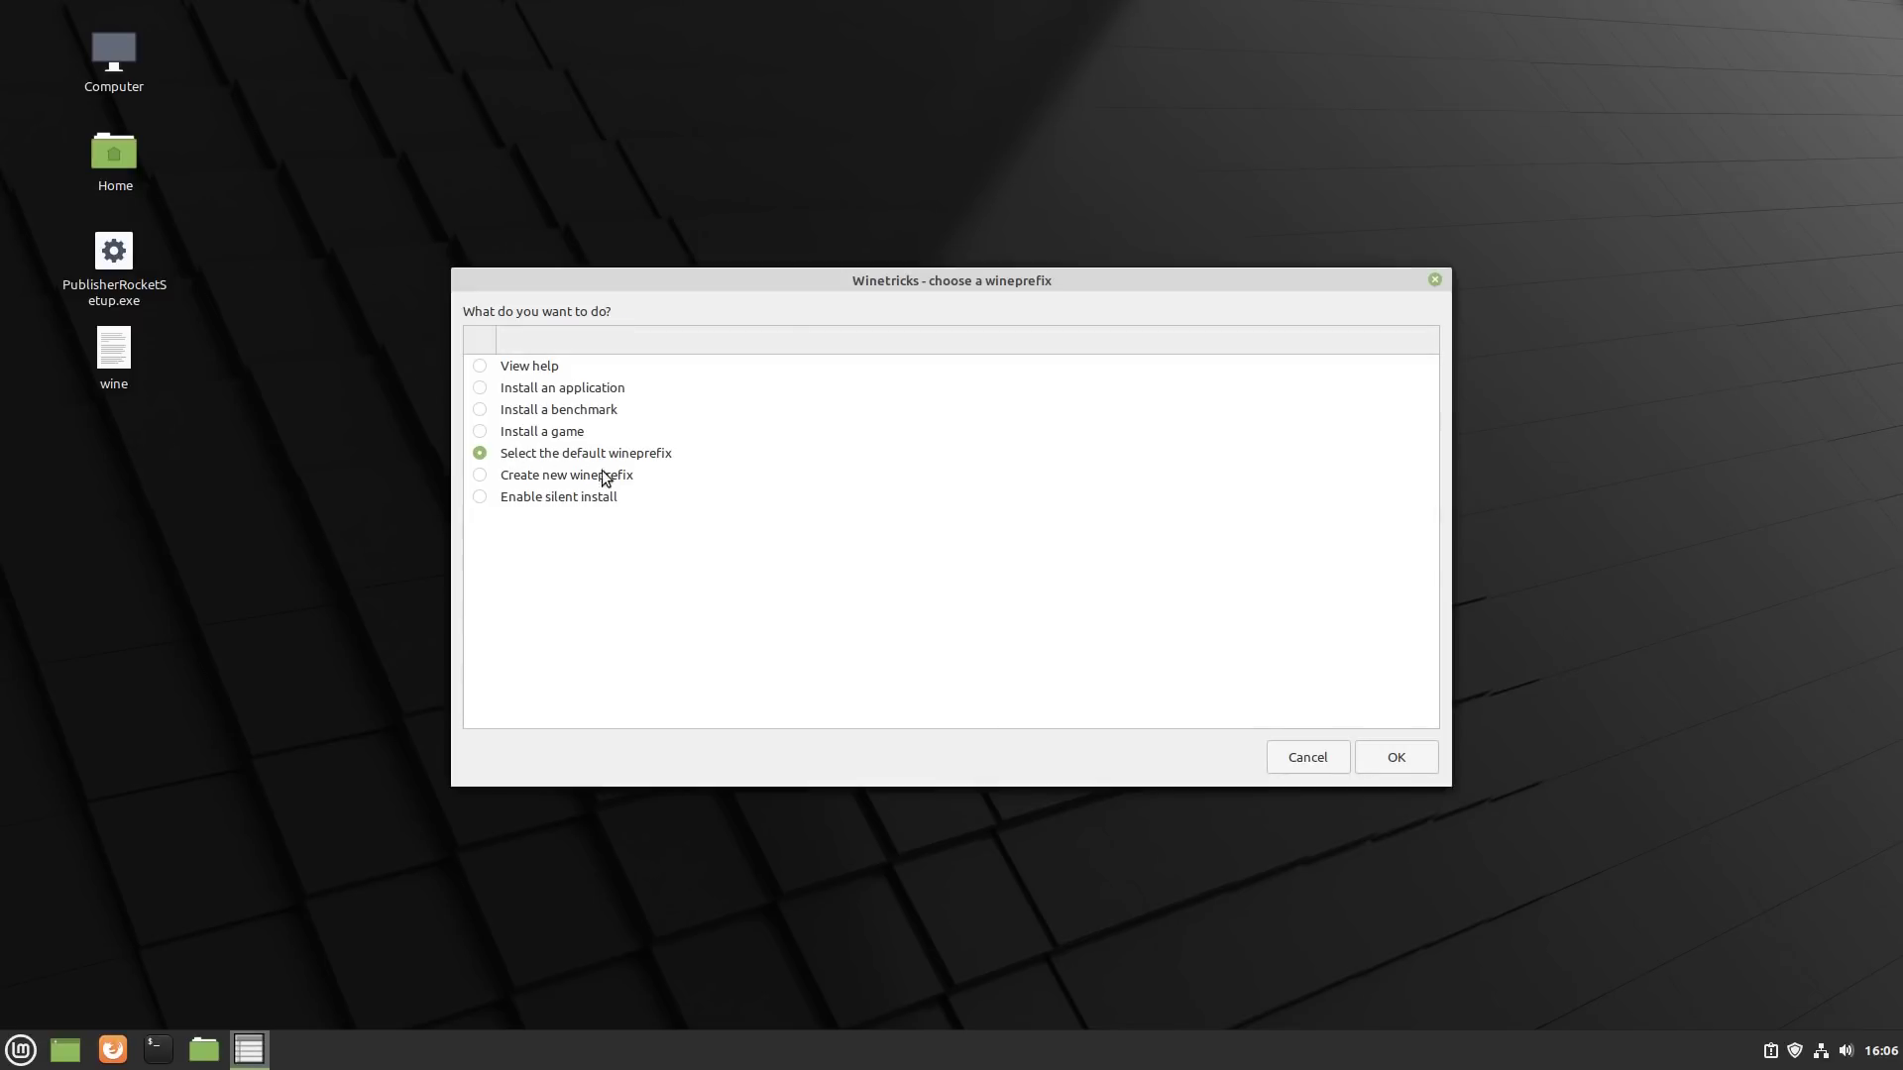
# Choose the default wineprefix, decline statistics reporting and proceed to installing a Windows component
pyautogui.click(1393, 768)
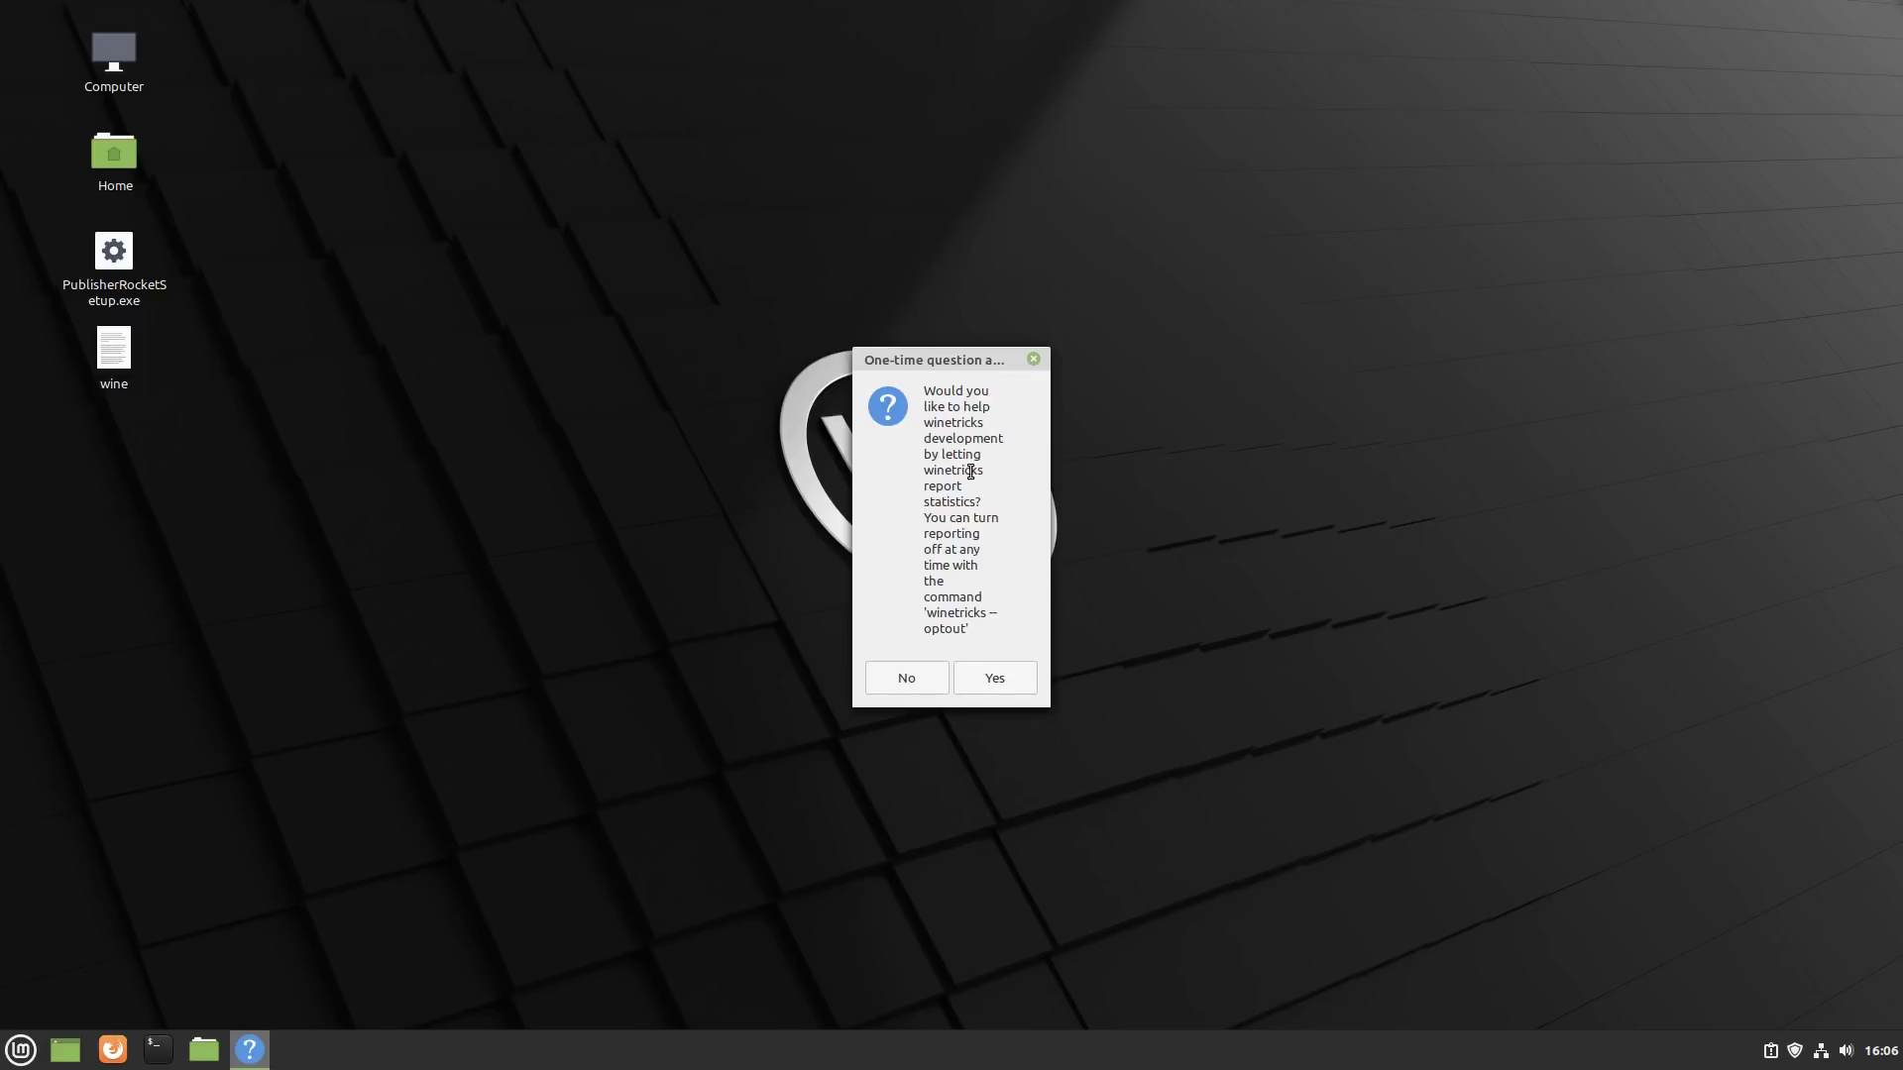
pyautogui.click(907, 672)
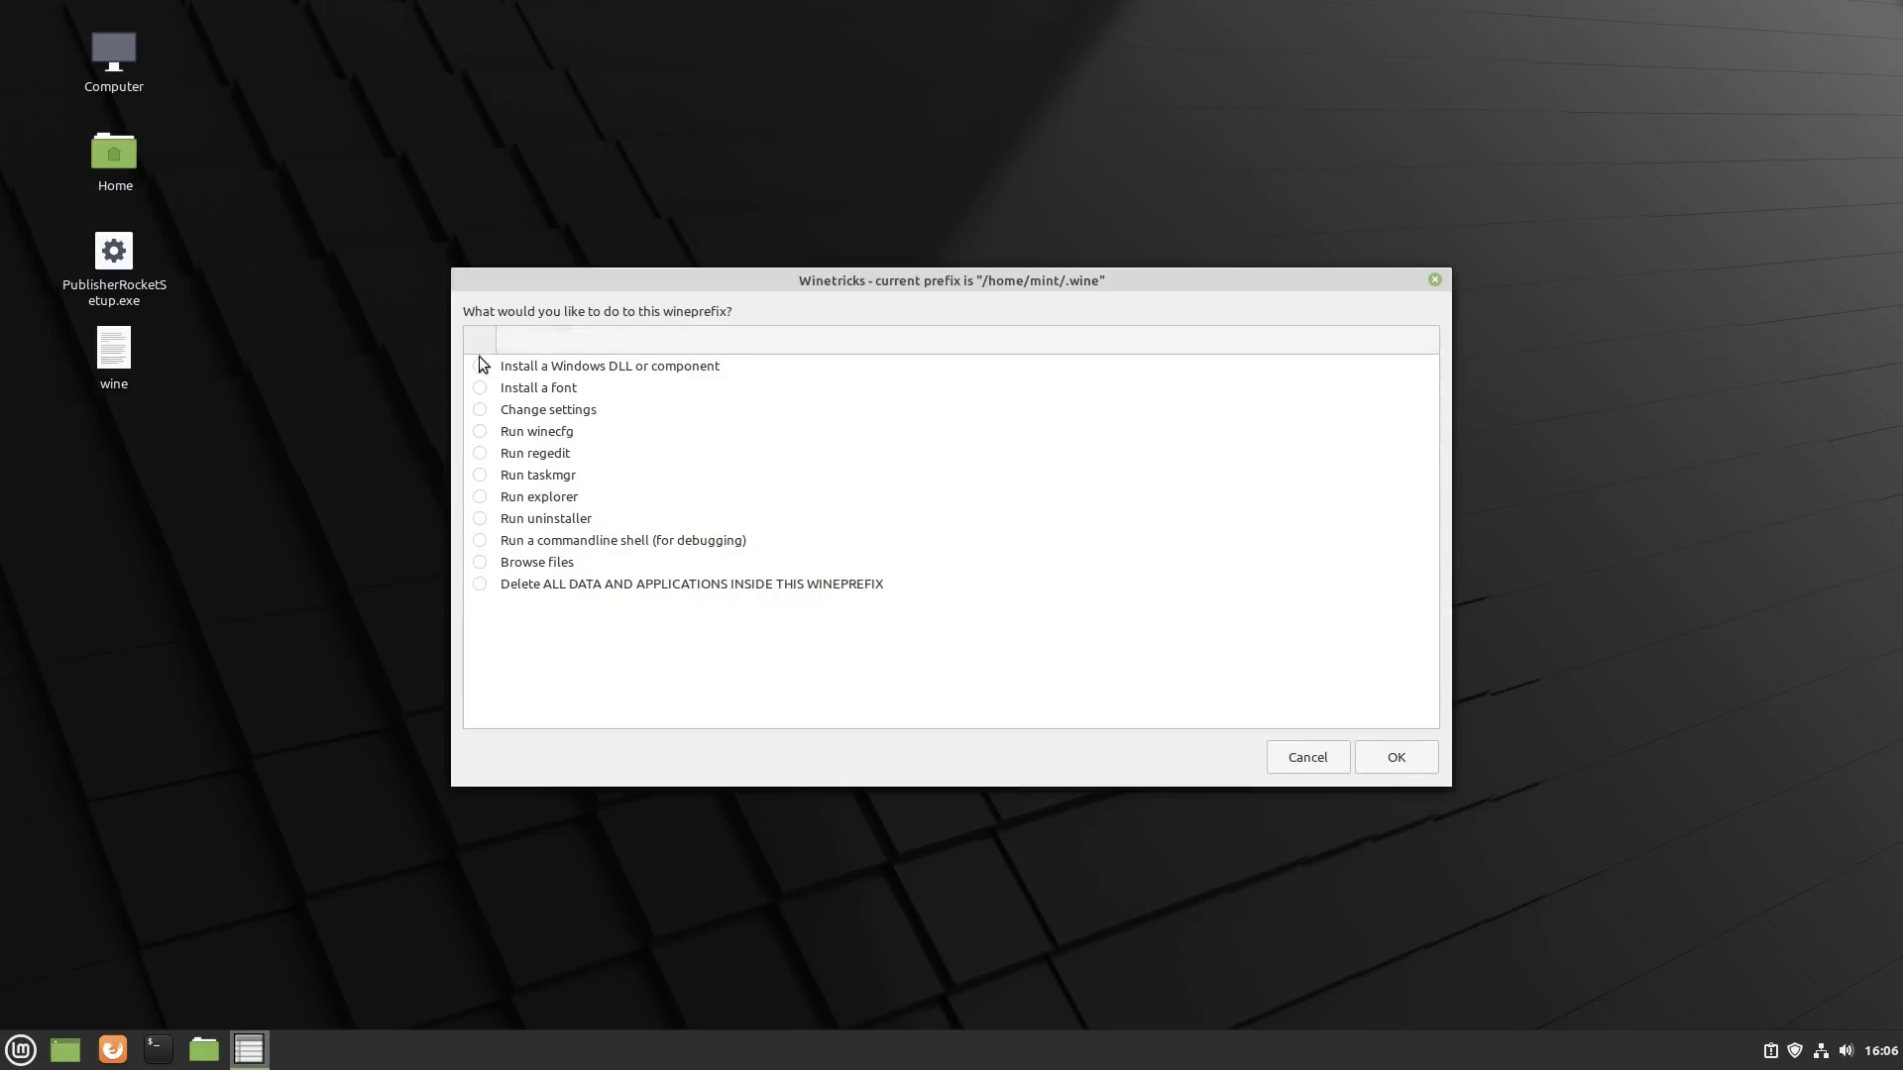
pyautogui.click(1372, 755)
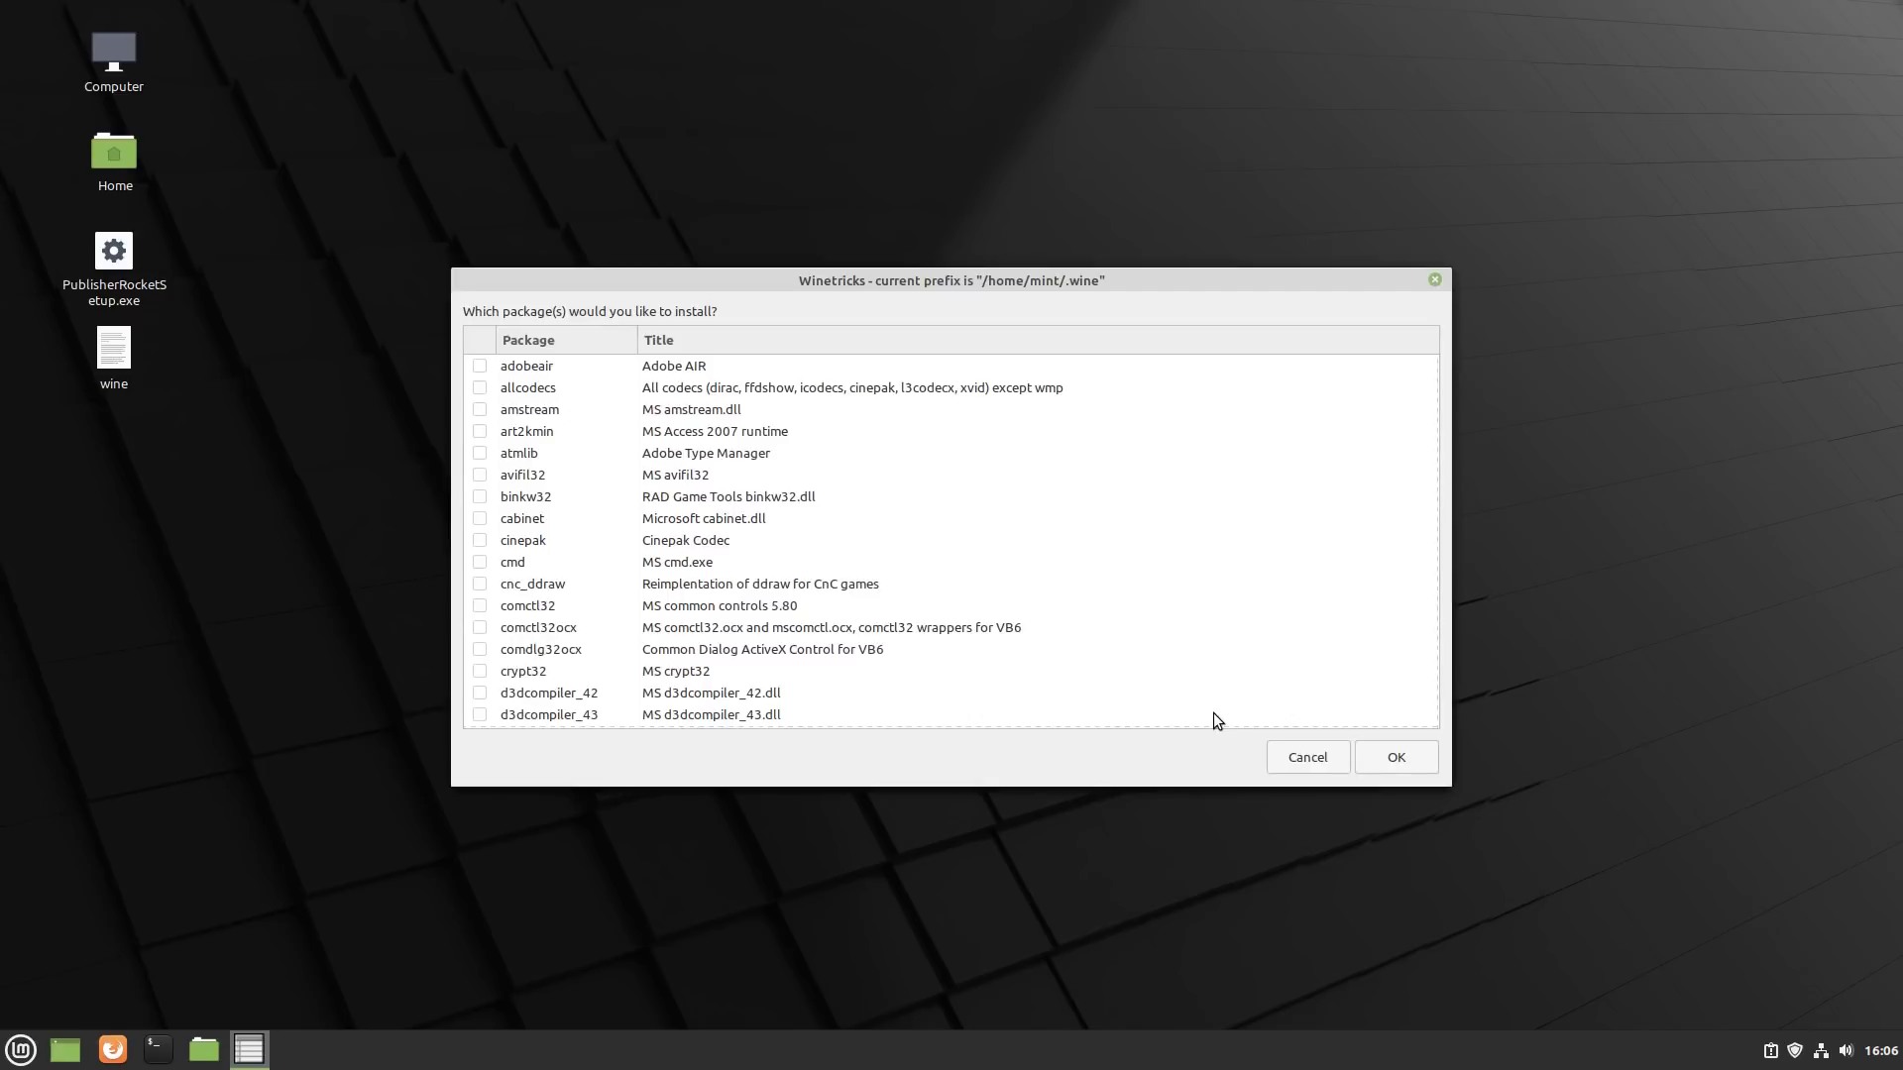
pyautogui.scroll(-2, 667, 400)
pyautogui.scroll(-3, 669, 431)
pyautogui.scroll(-3, 686, 574)
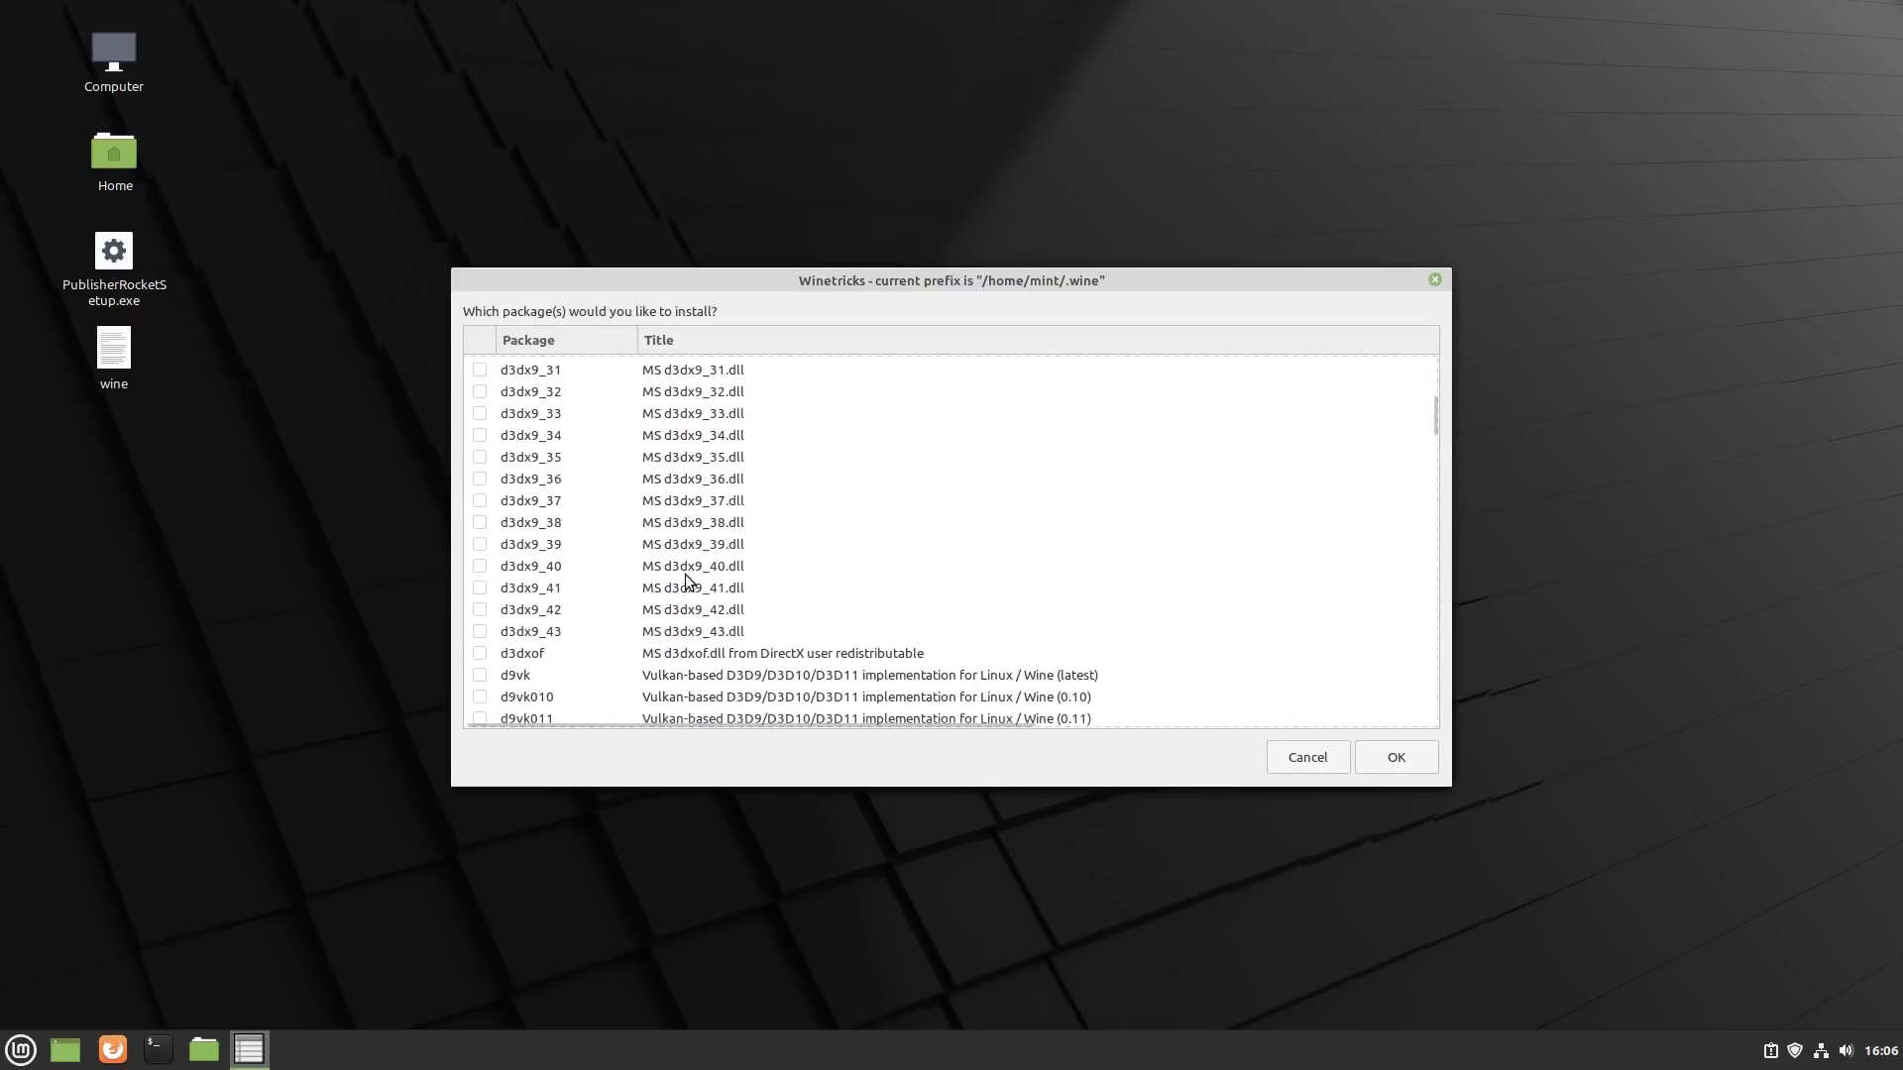
pyautogui.scroll(-2, 714, 587)
pyautogui.scroll(-2, 741, 599)
pyautogui.scroll(2, 740, 599)
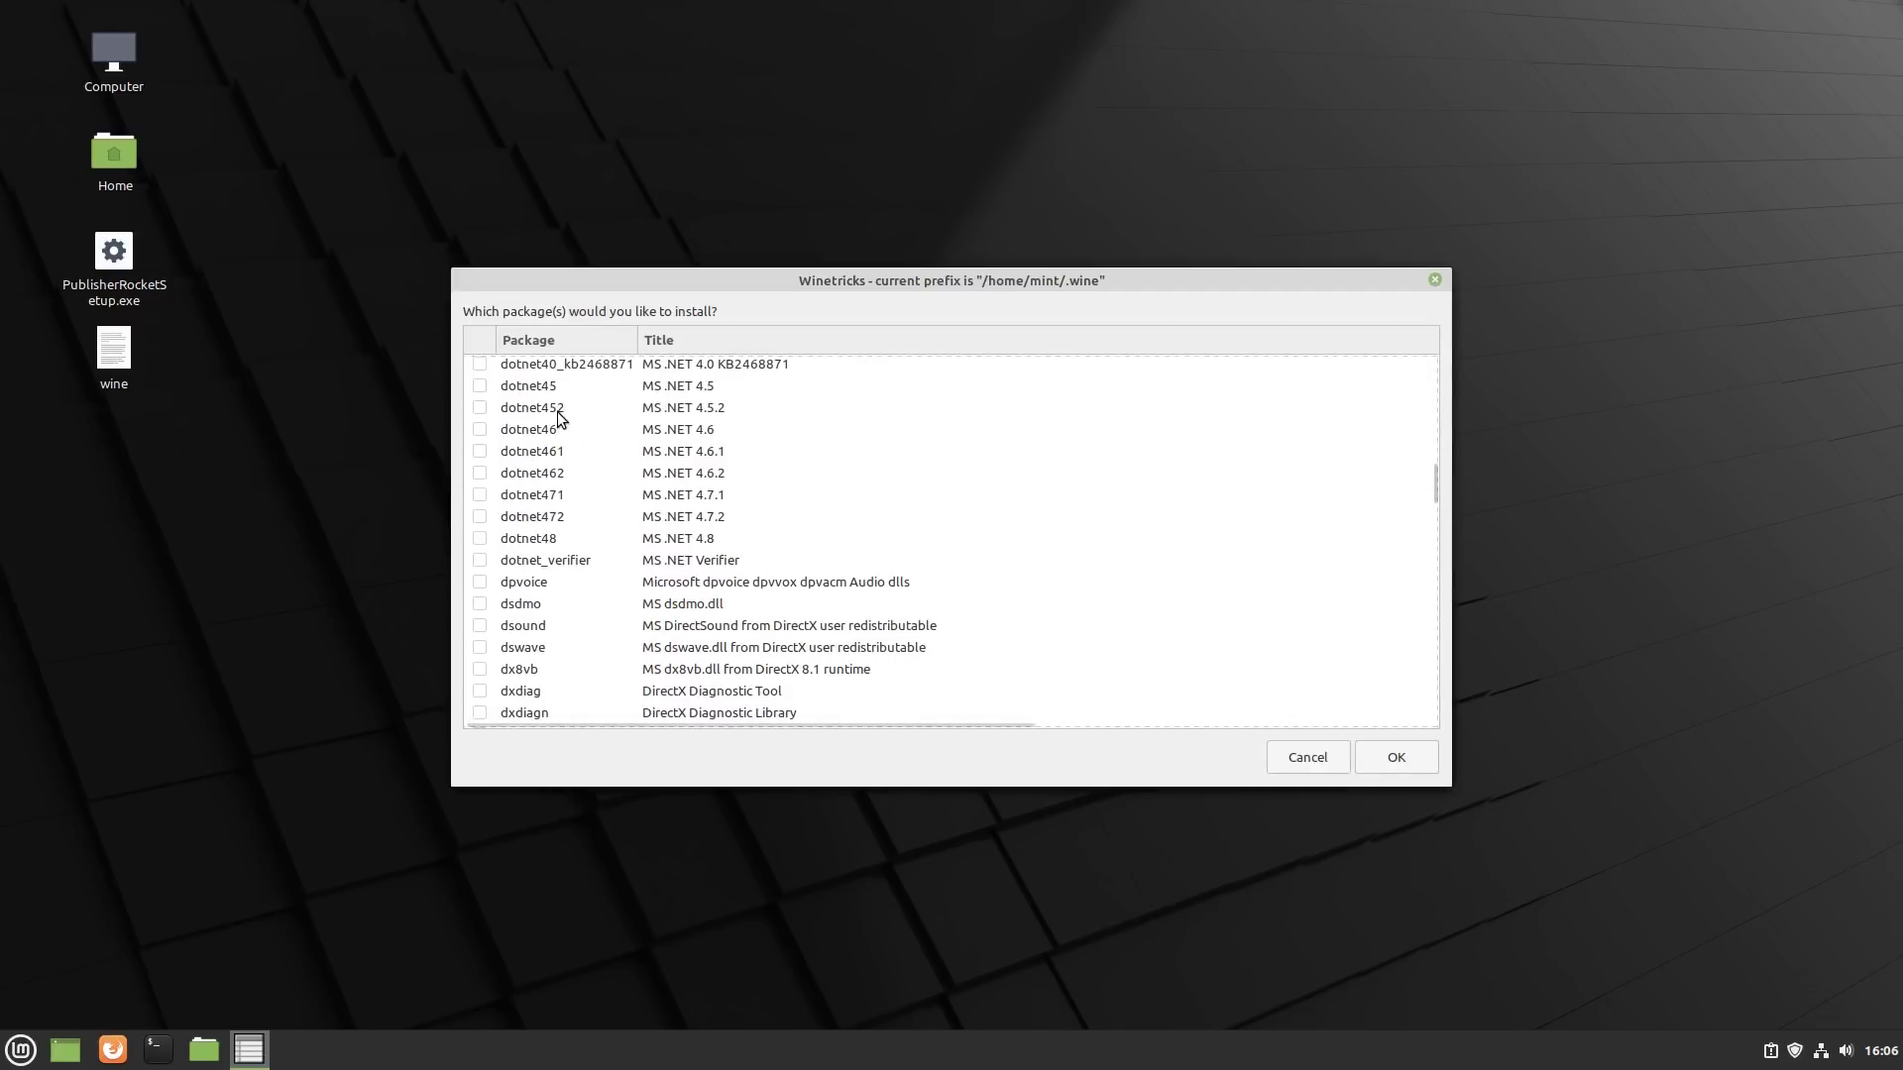
pyautogui.scroll(1, 587, 446)
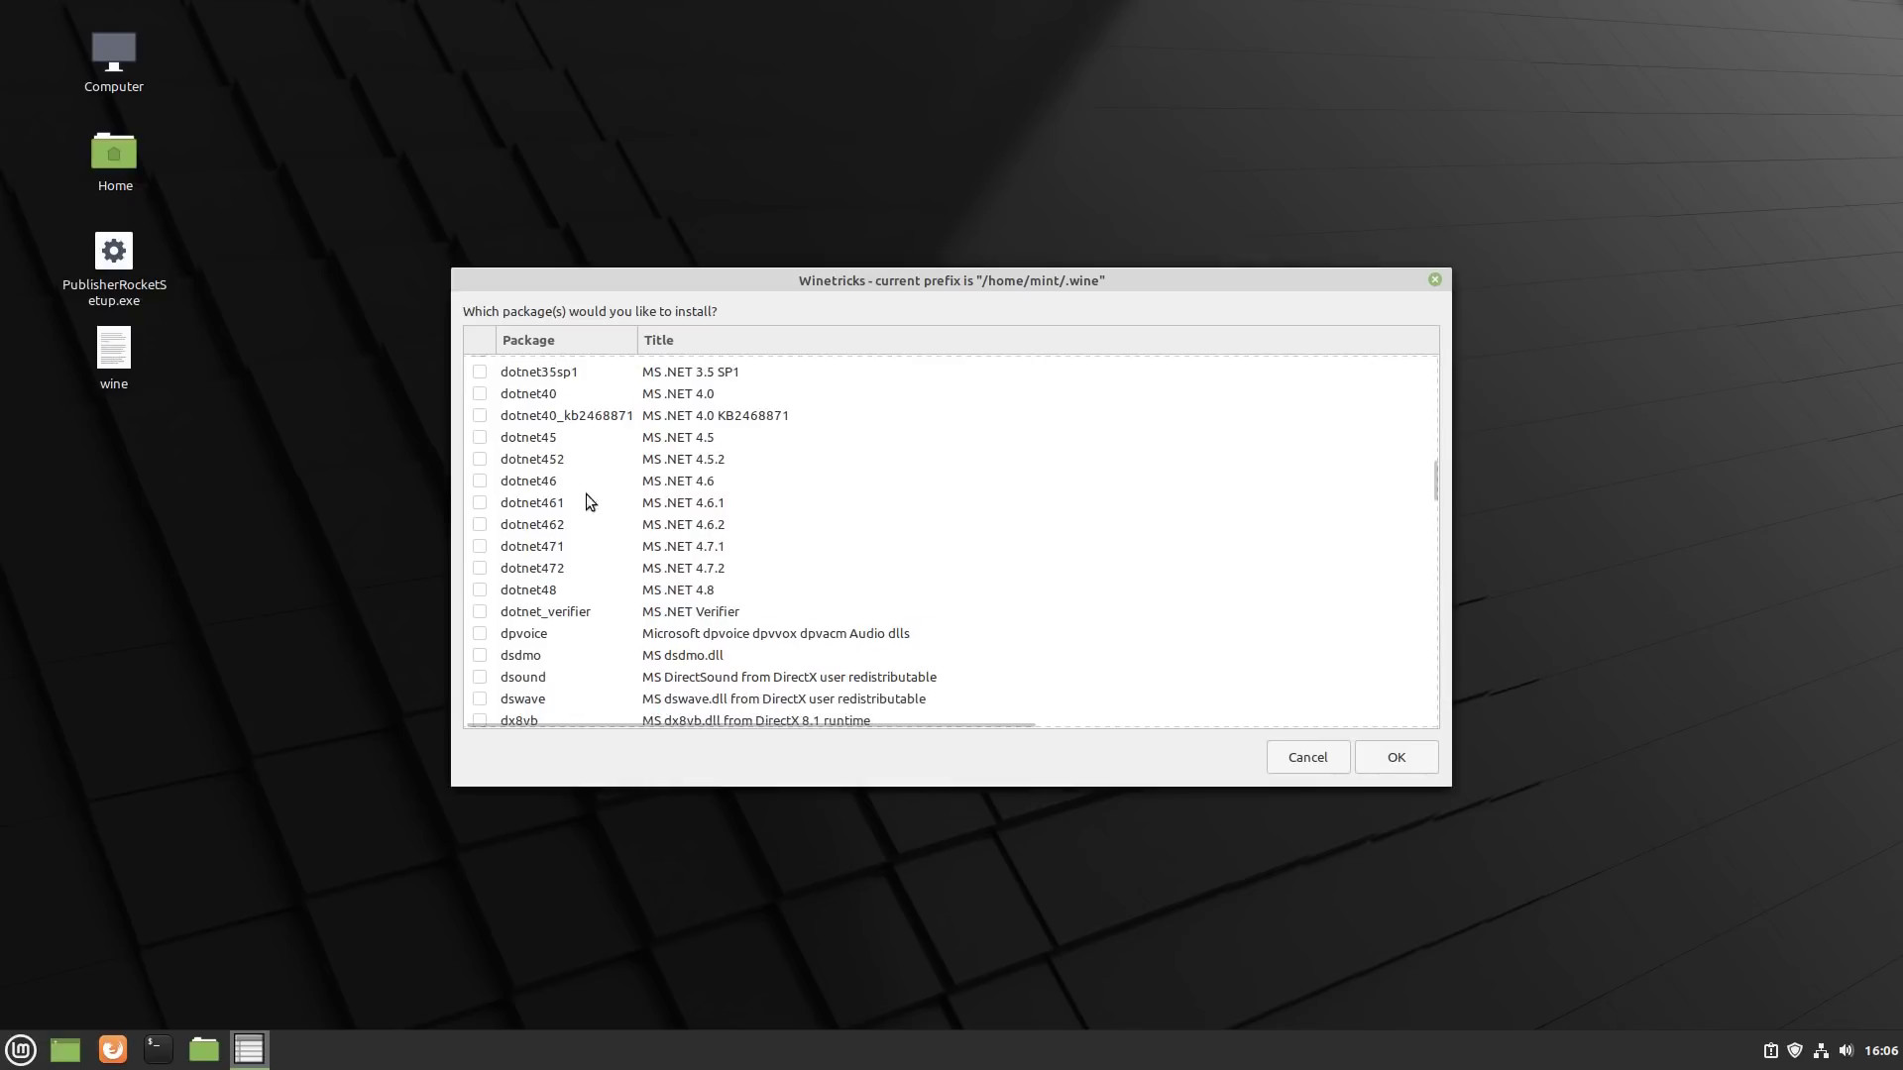
# Tick dotnet452 (MS .NET 4.5.2) in the component list and start its installation
pyautogui.click(480, 458)
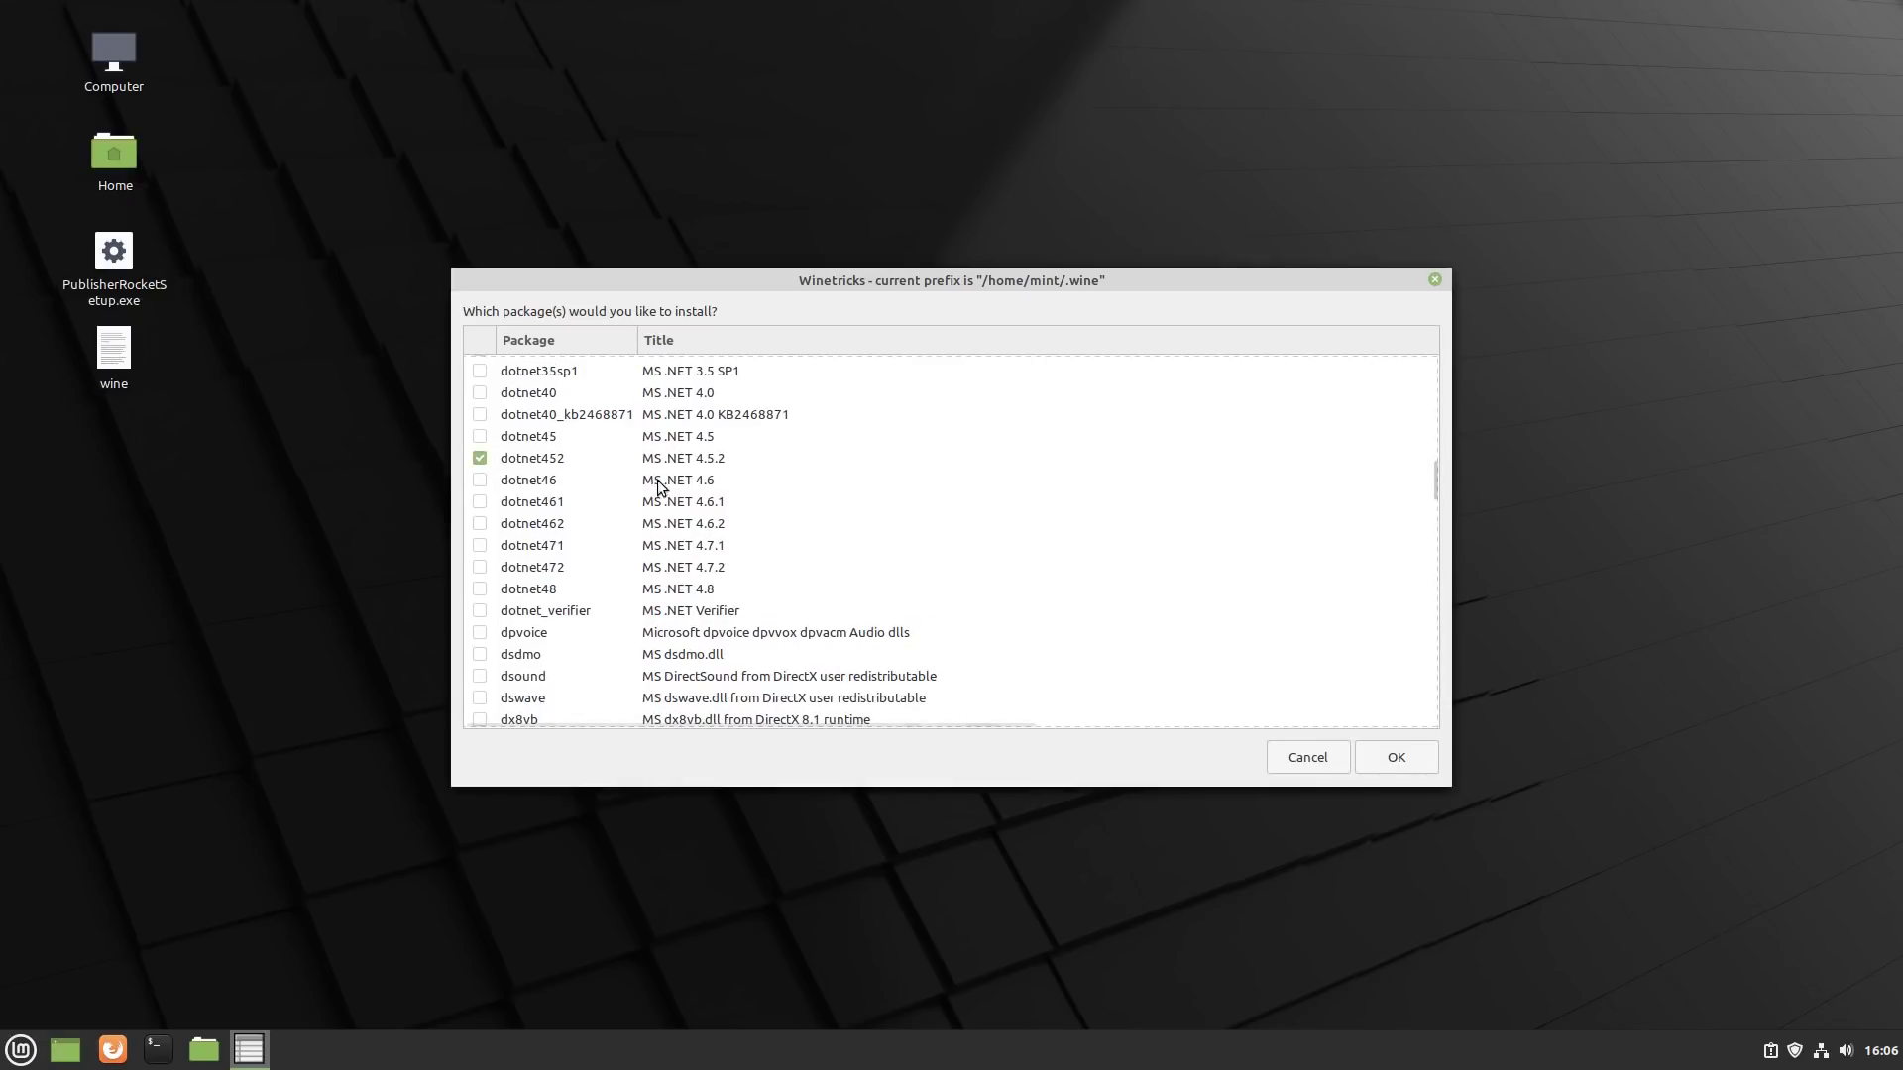
pyautogui.scroll(2, 683, 465)
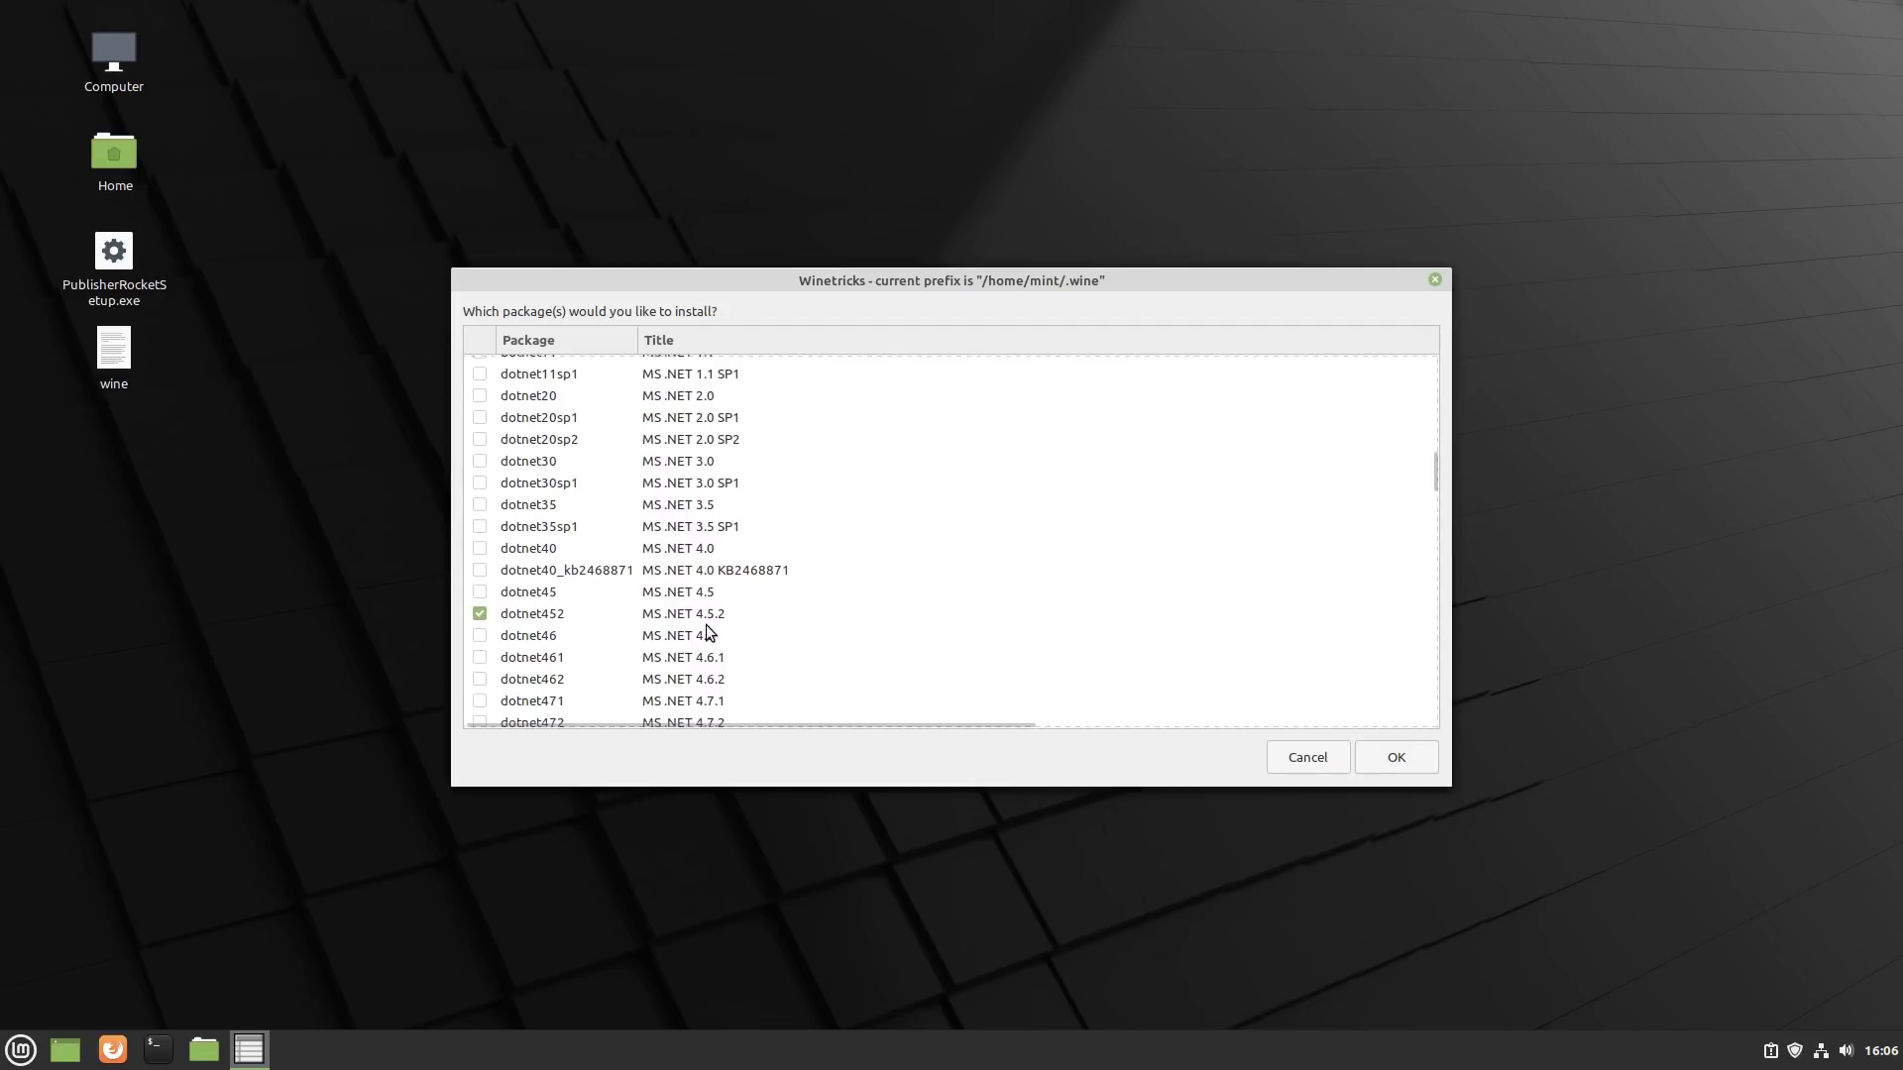
pyautogui.scroll(-1, 626, 560)
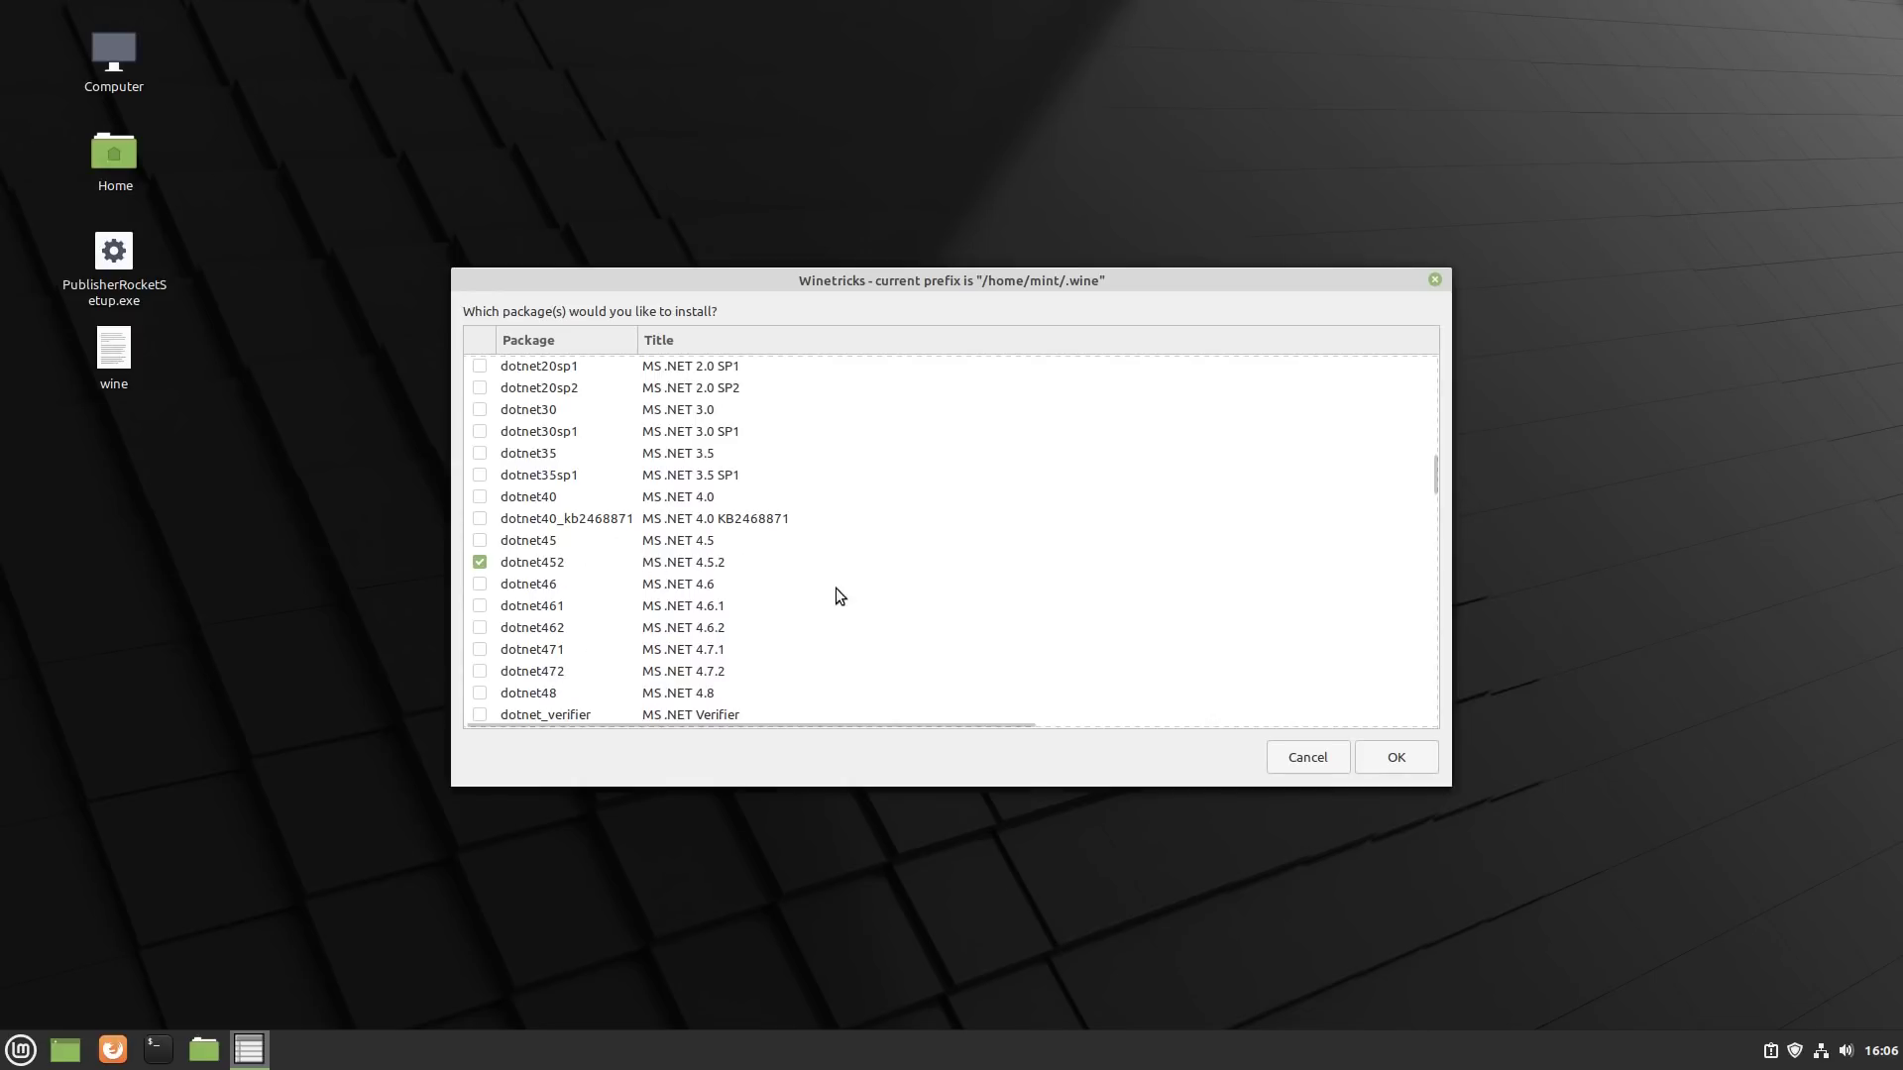
pyautogui.scroll(-5, 840, 586)
pyautogui.scroll(-5, 839, 586)
pyautogui.scroll(-5, 843, 592)
pyautogui.scroll(-5, 843, 592)
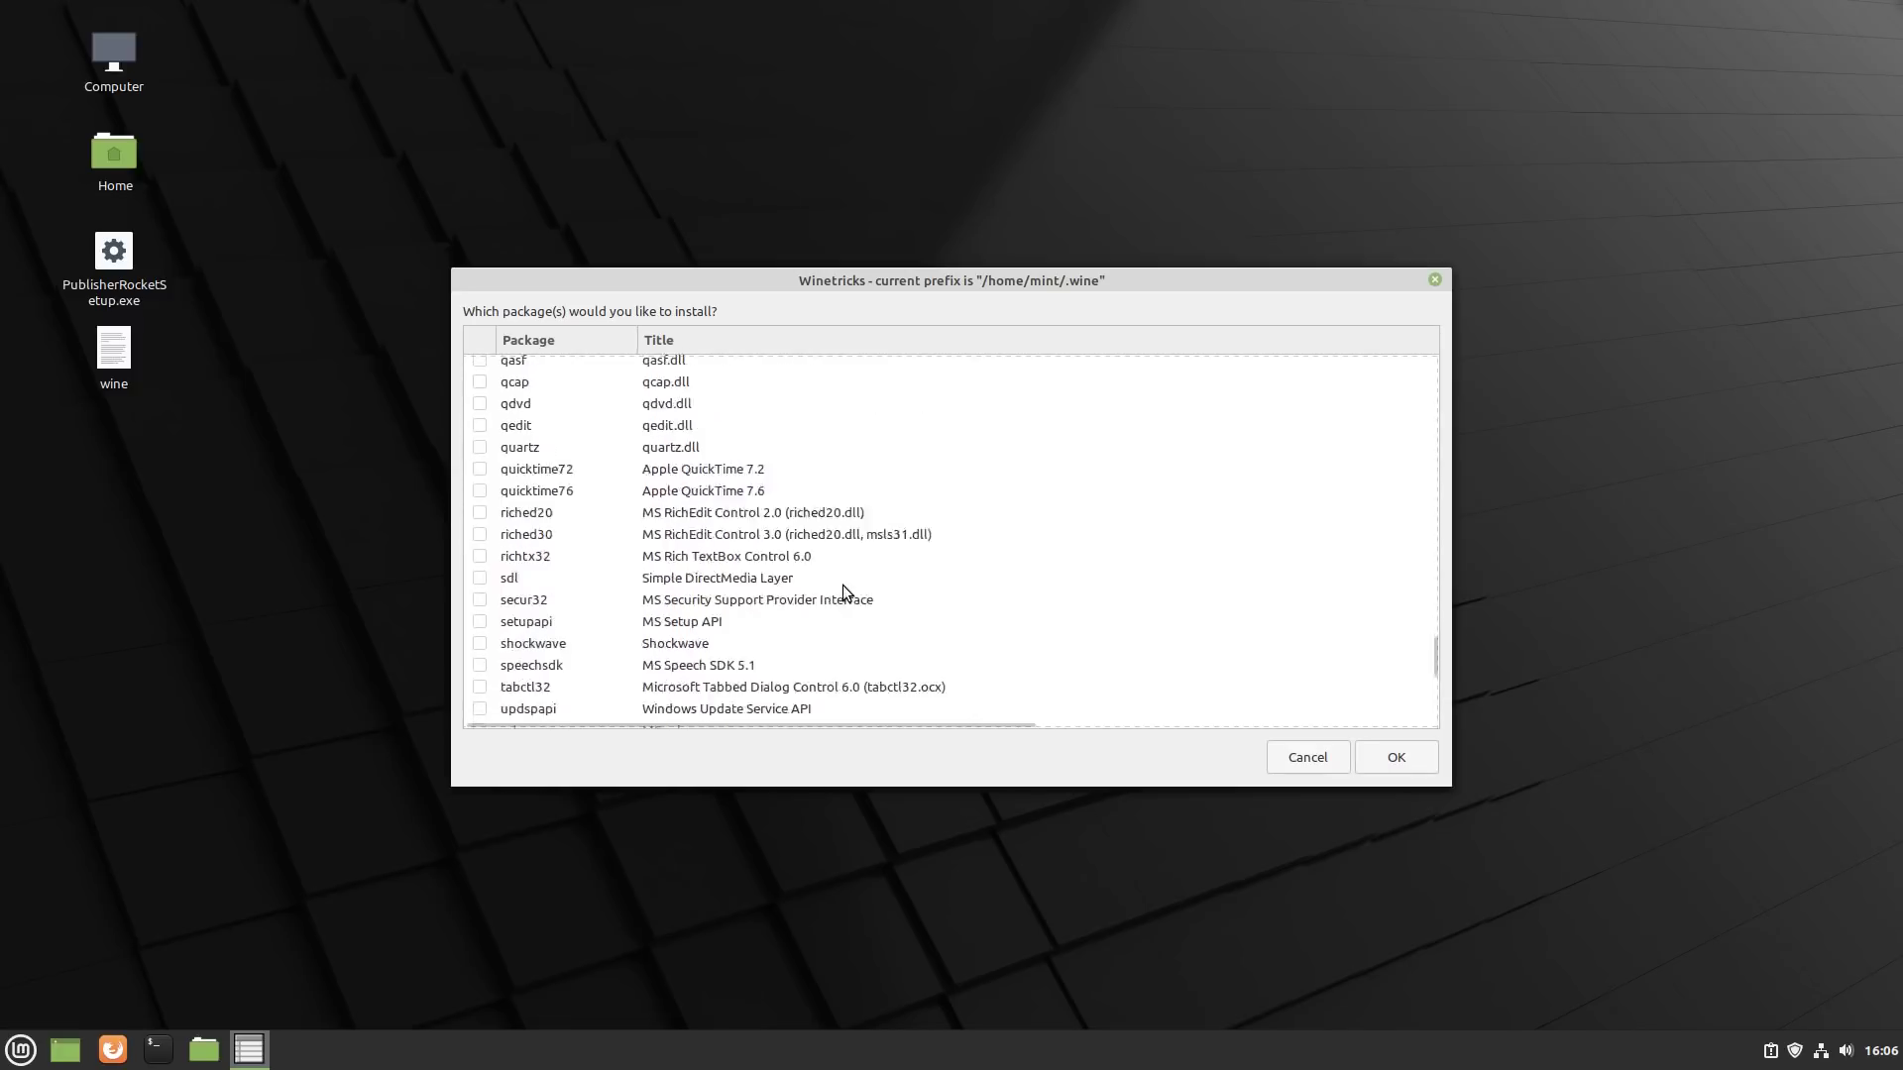
pyautogui.scroll(-5, 843, 592)
pyautogui.scroll(-5, 855, 589)
pyautogui.scroll(5, 871, 589)
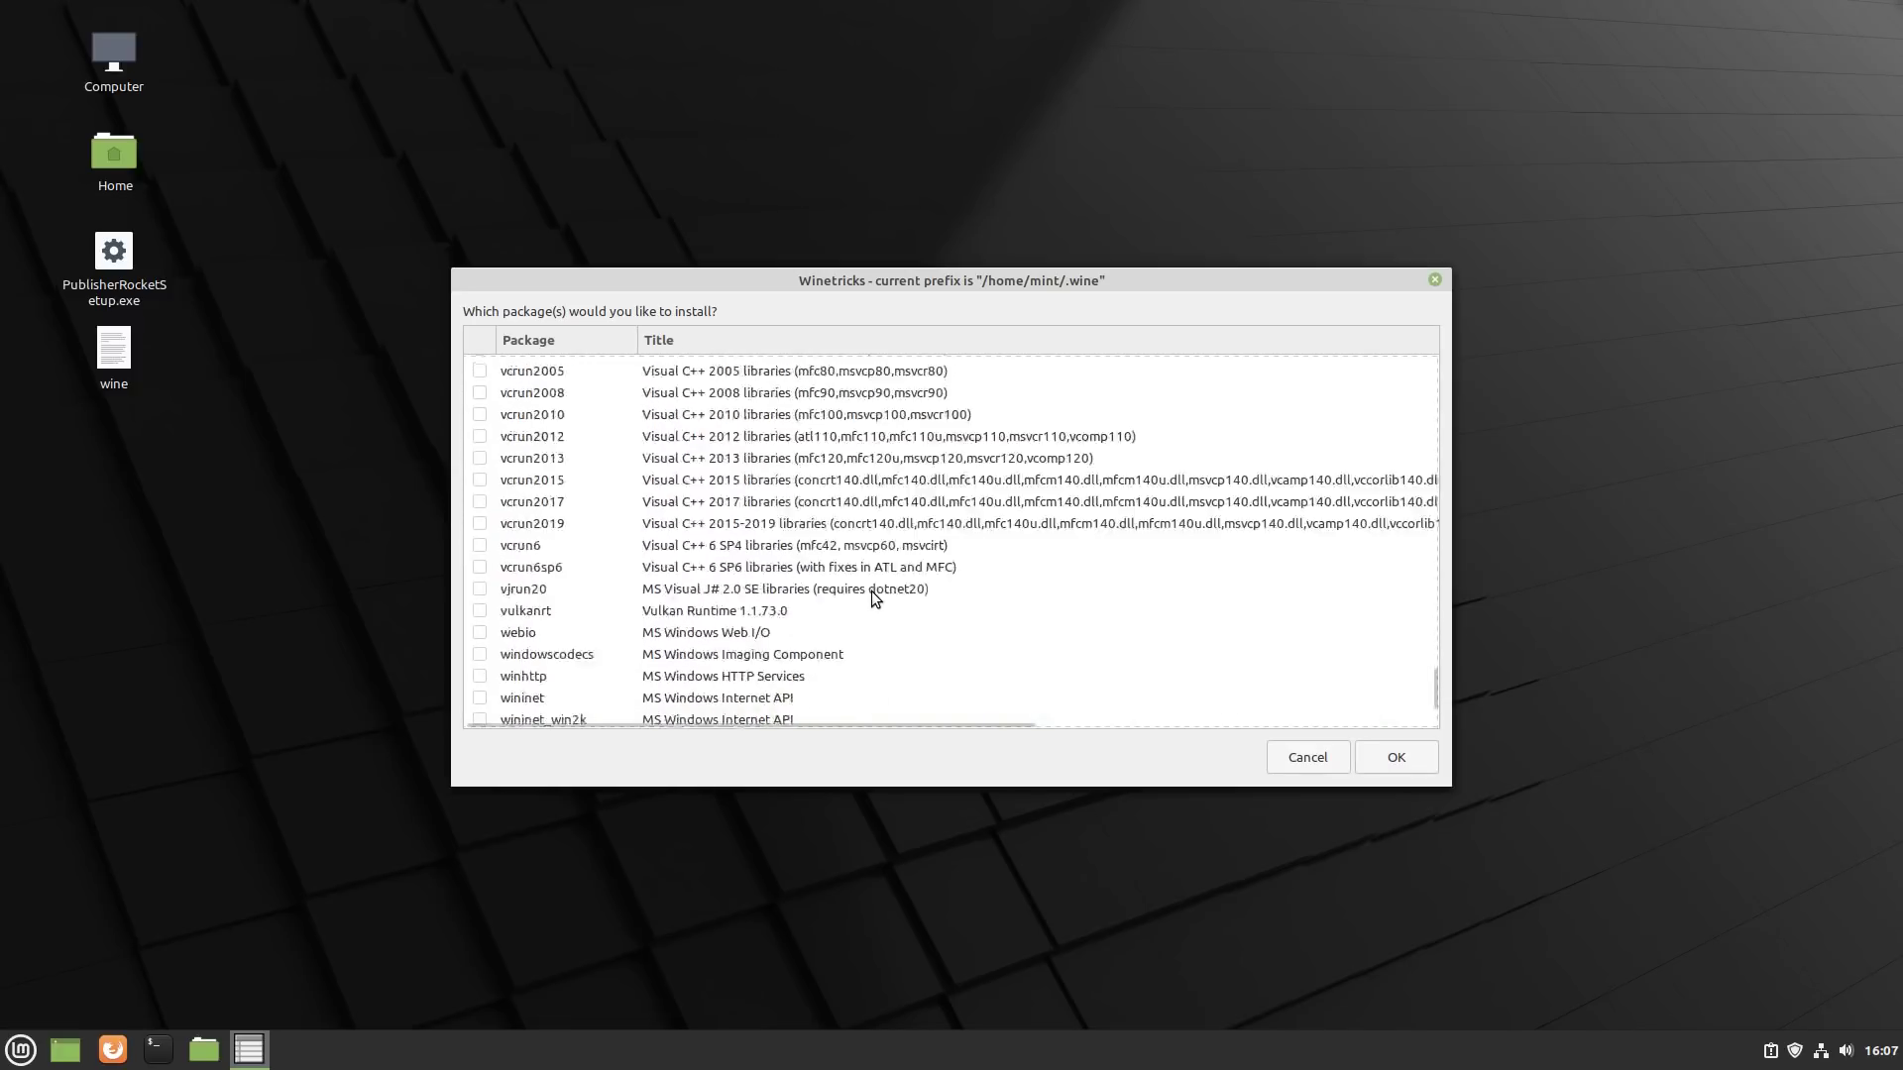
pyautogui.scroll(5, 871, 590)
pyautogui.scroll(5, 872, 590)
pyautogui.click(1396, 757)
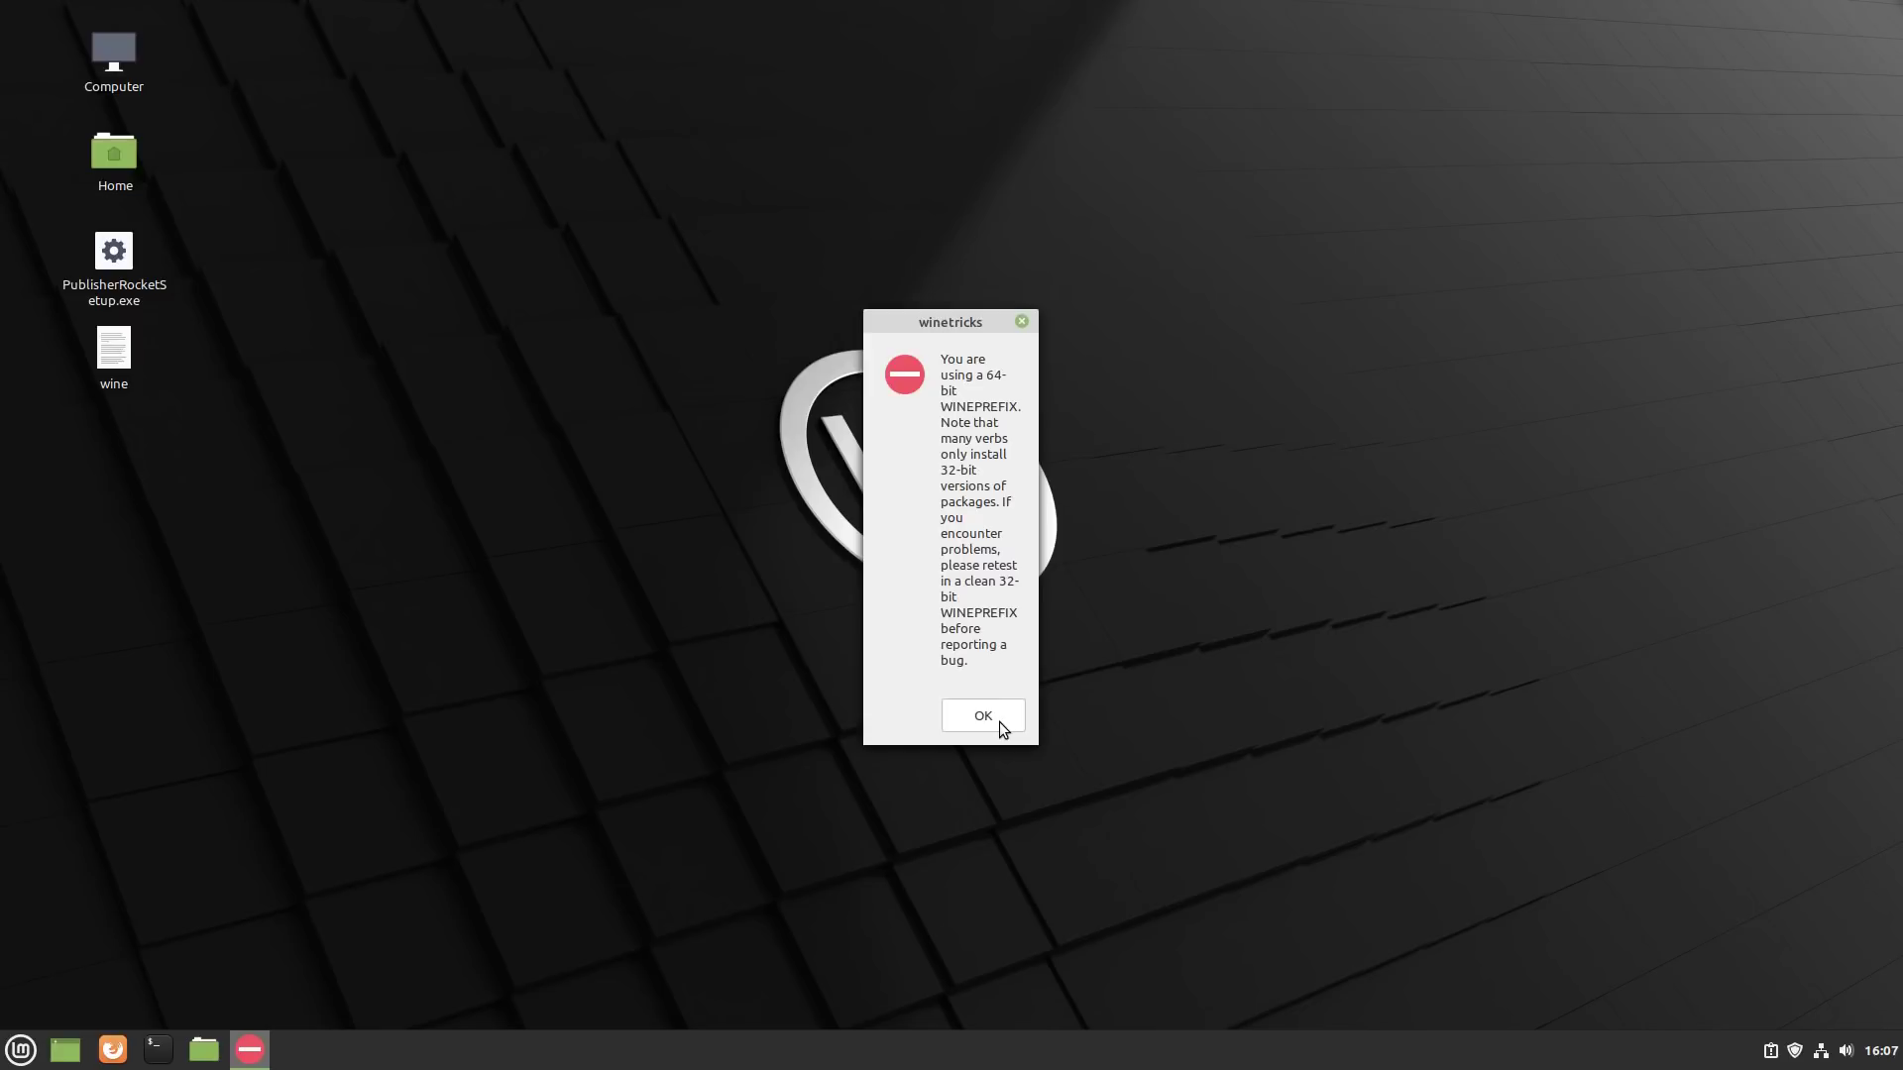
# Acknowledge every 64-bit, workaround and Mono notice until the .NET Framework 4 setup appears
pyautogui.click(999, 728)
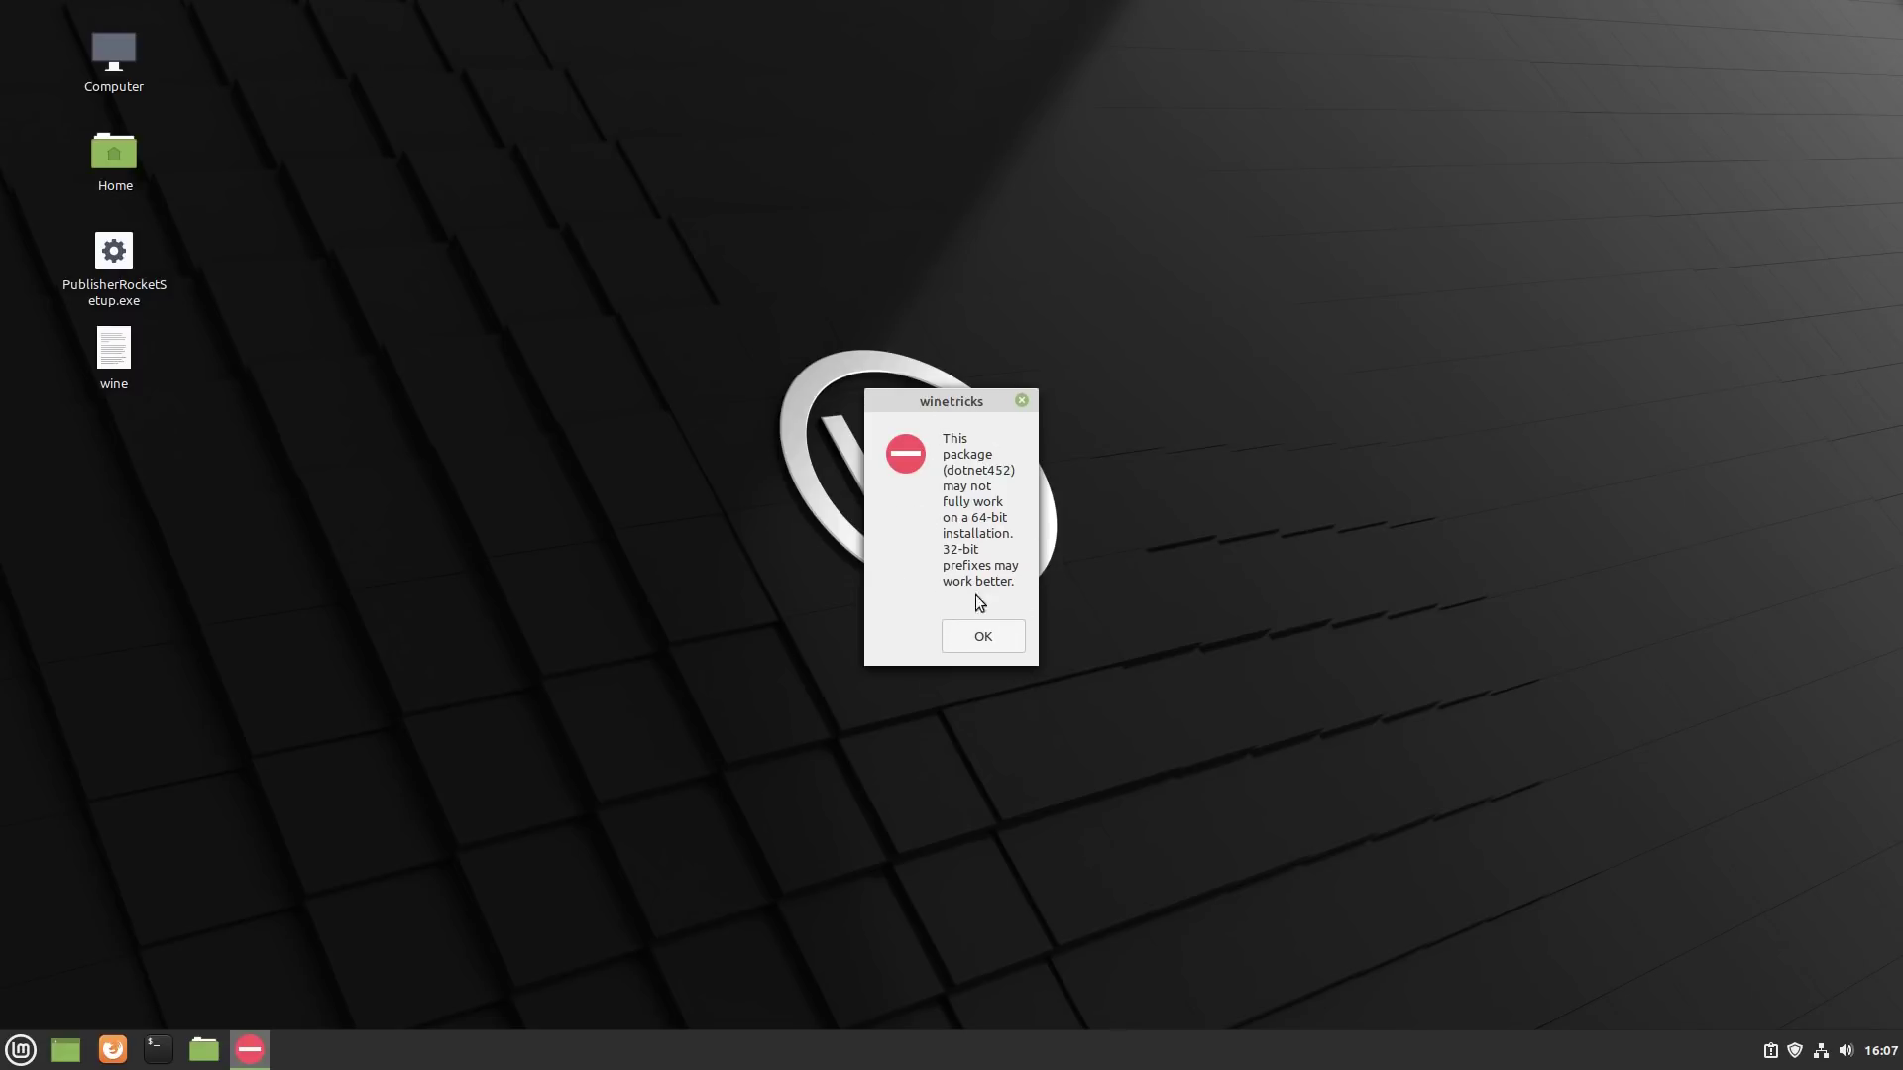
pyautogui.click(981, 639)
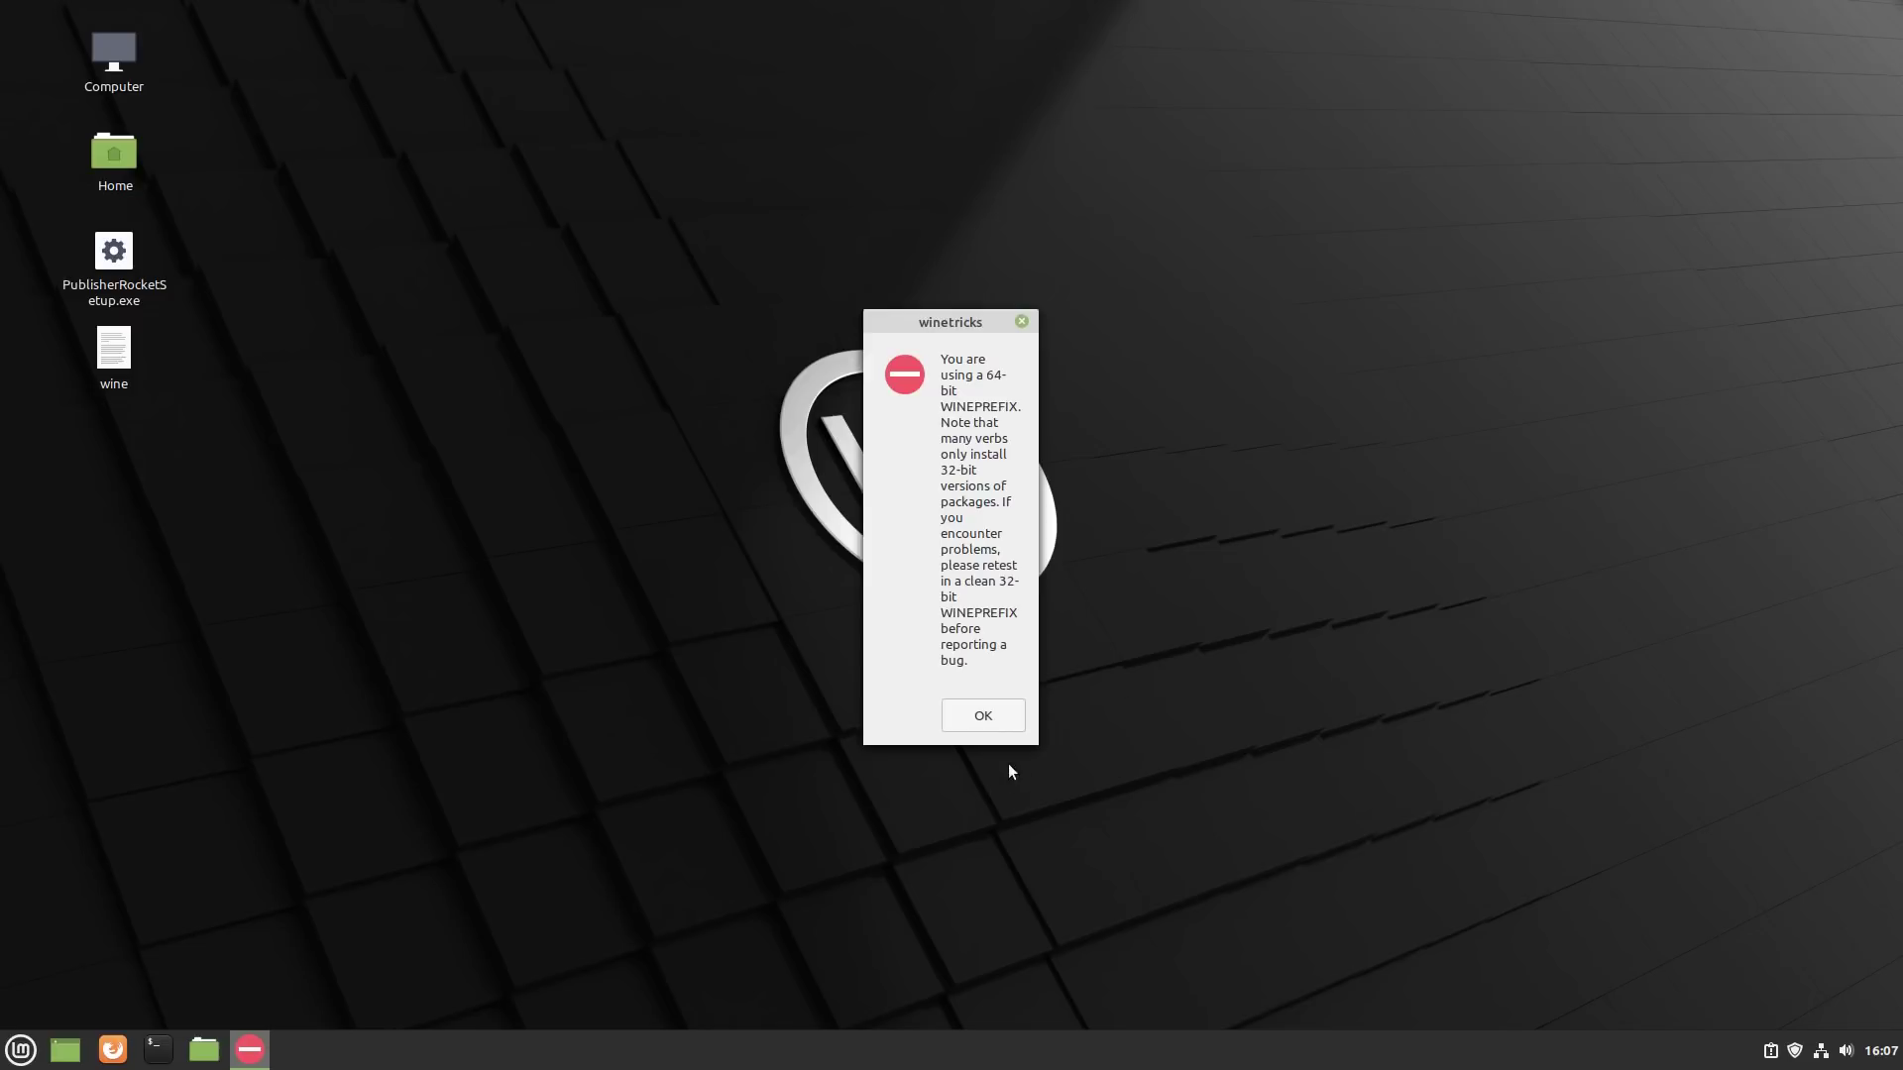
pyautogui.click(1000, 724)
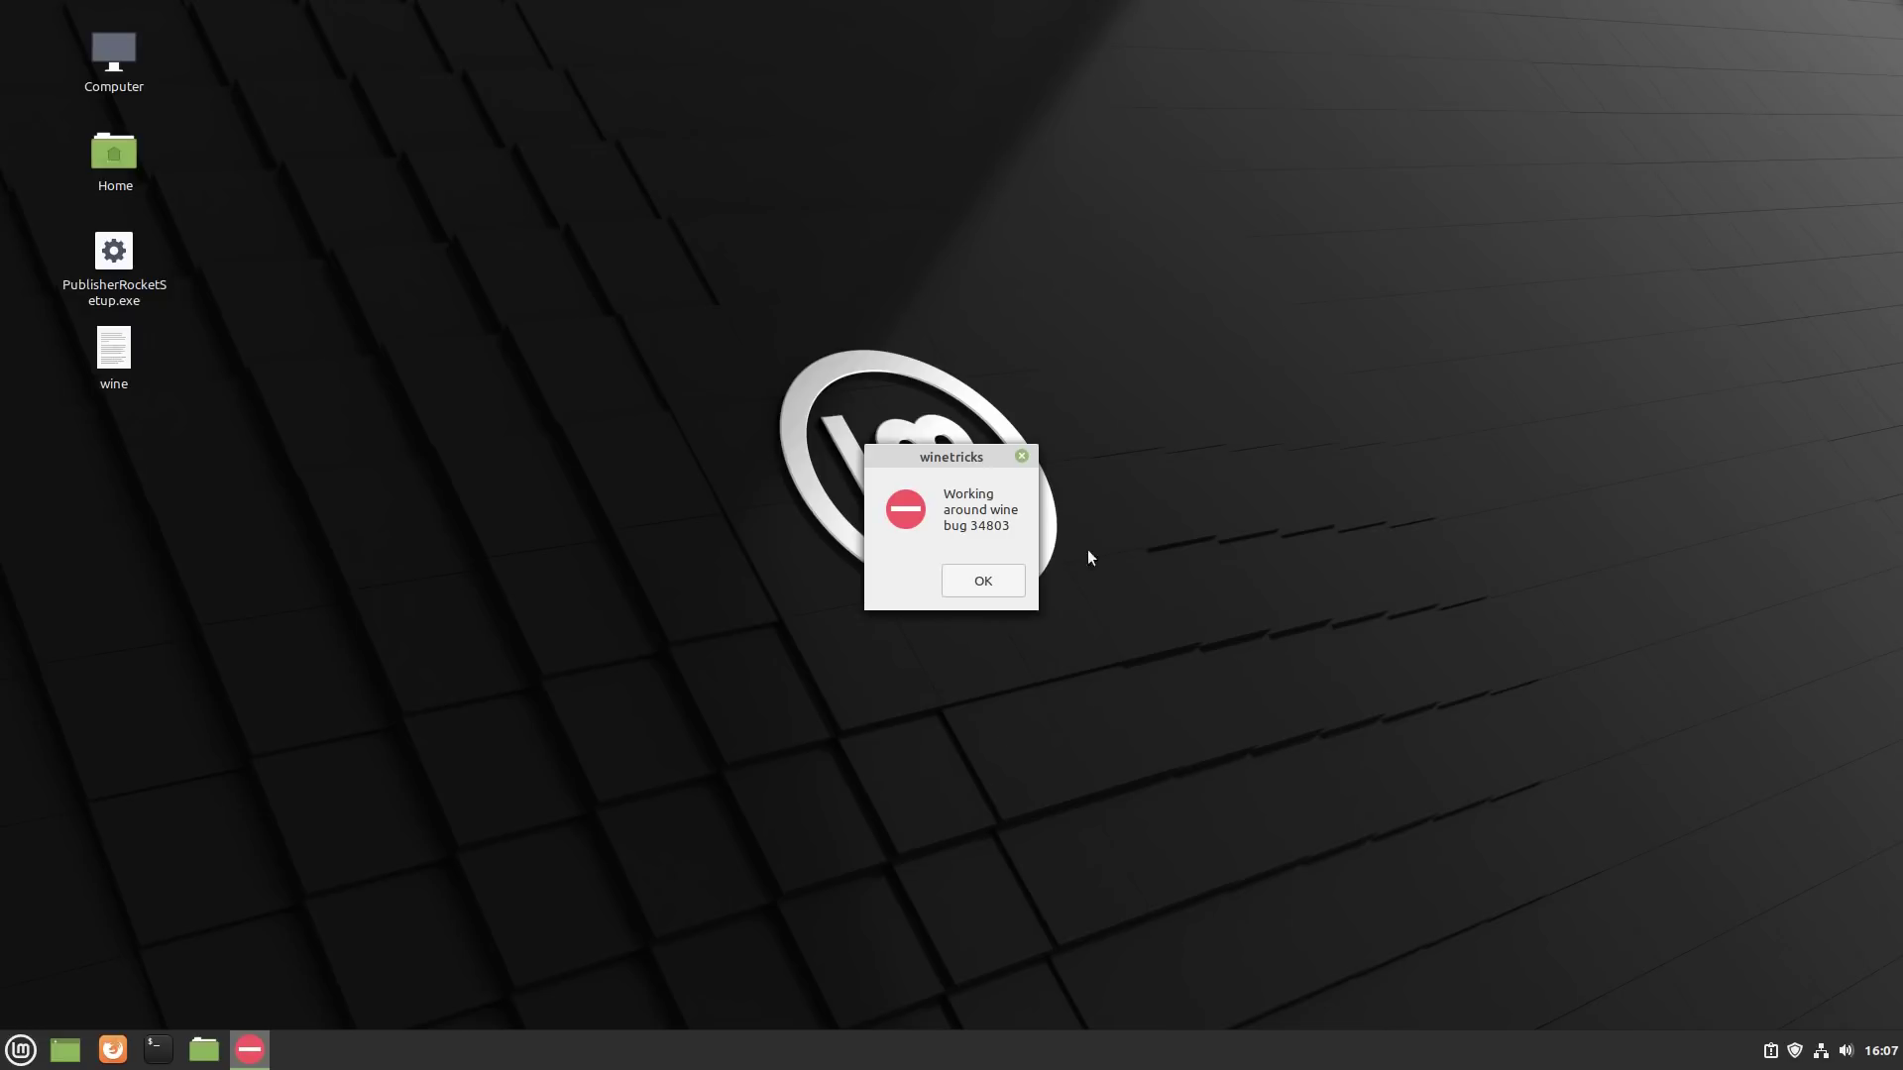
pyautogui.click(989, 580)
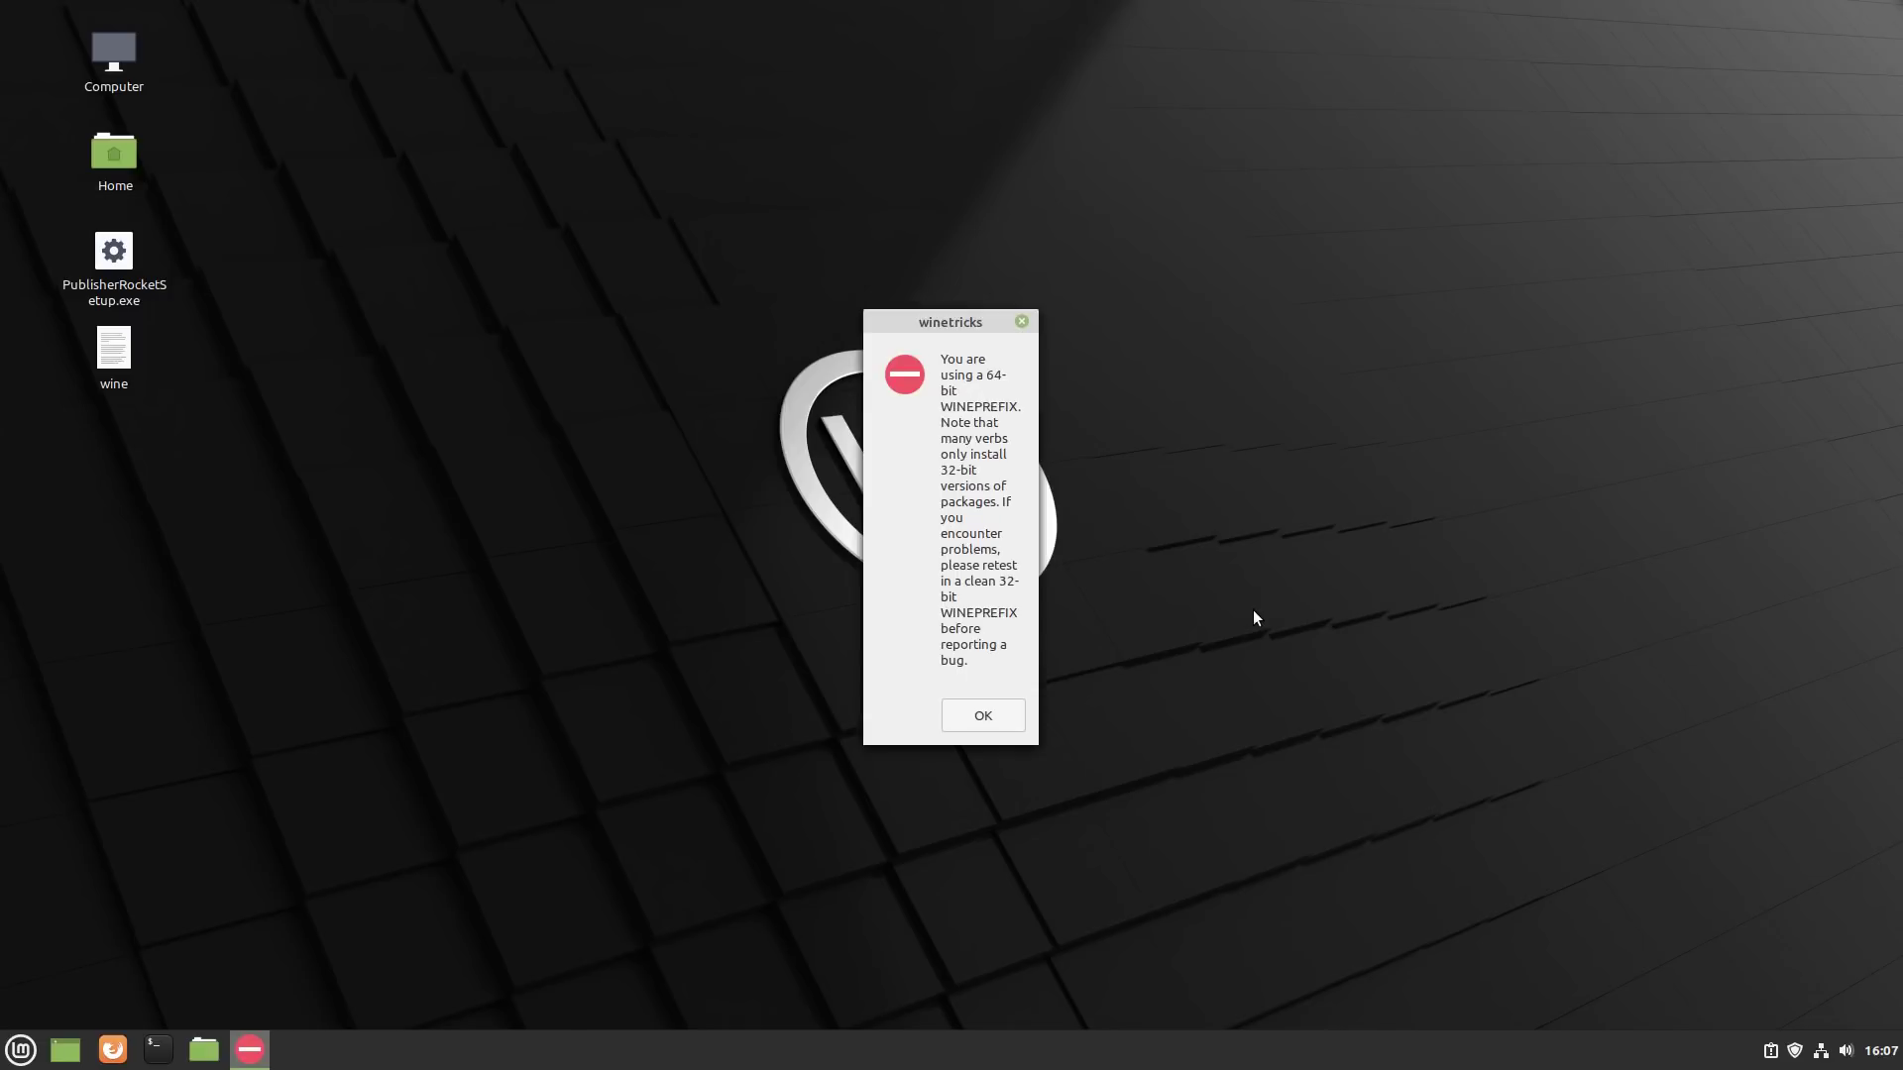
pyautogui.click(1008, 728)
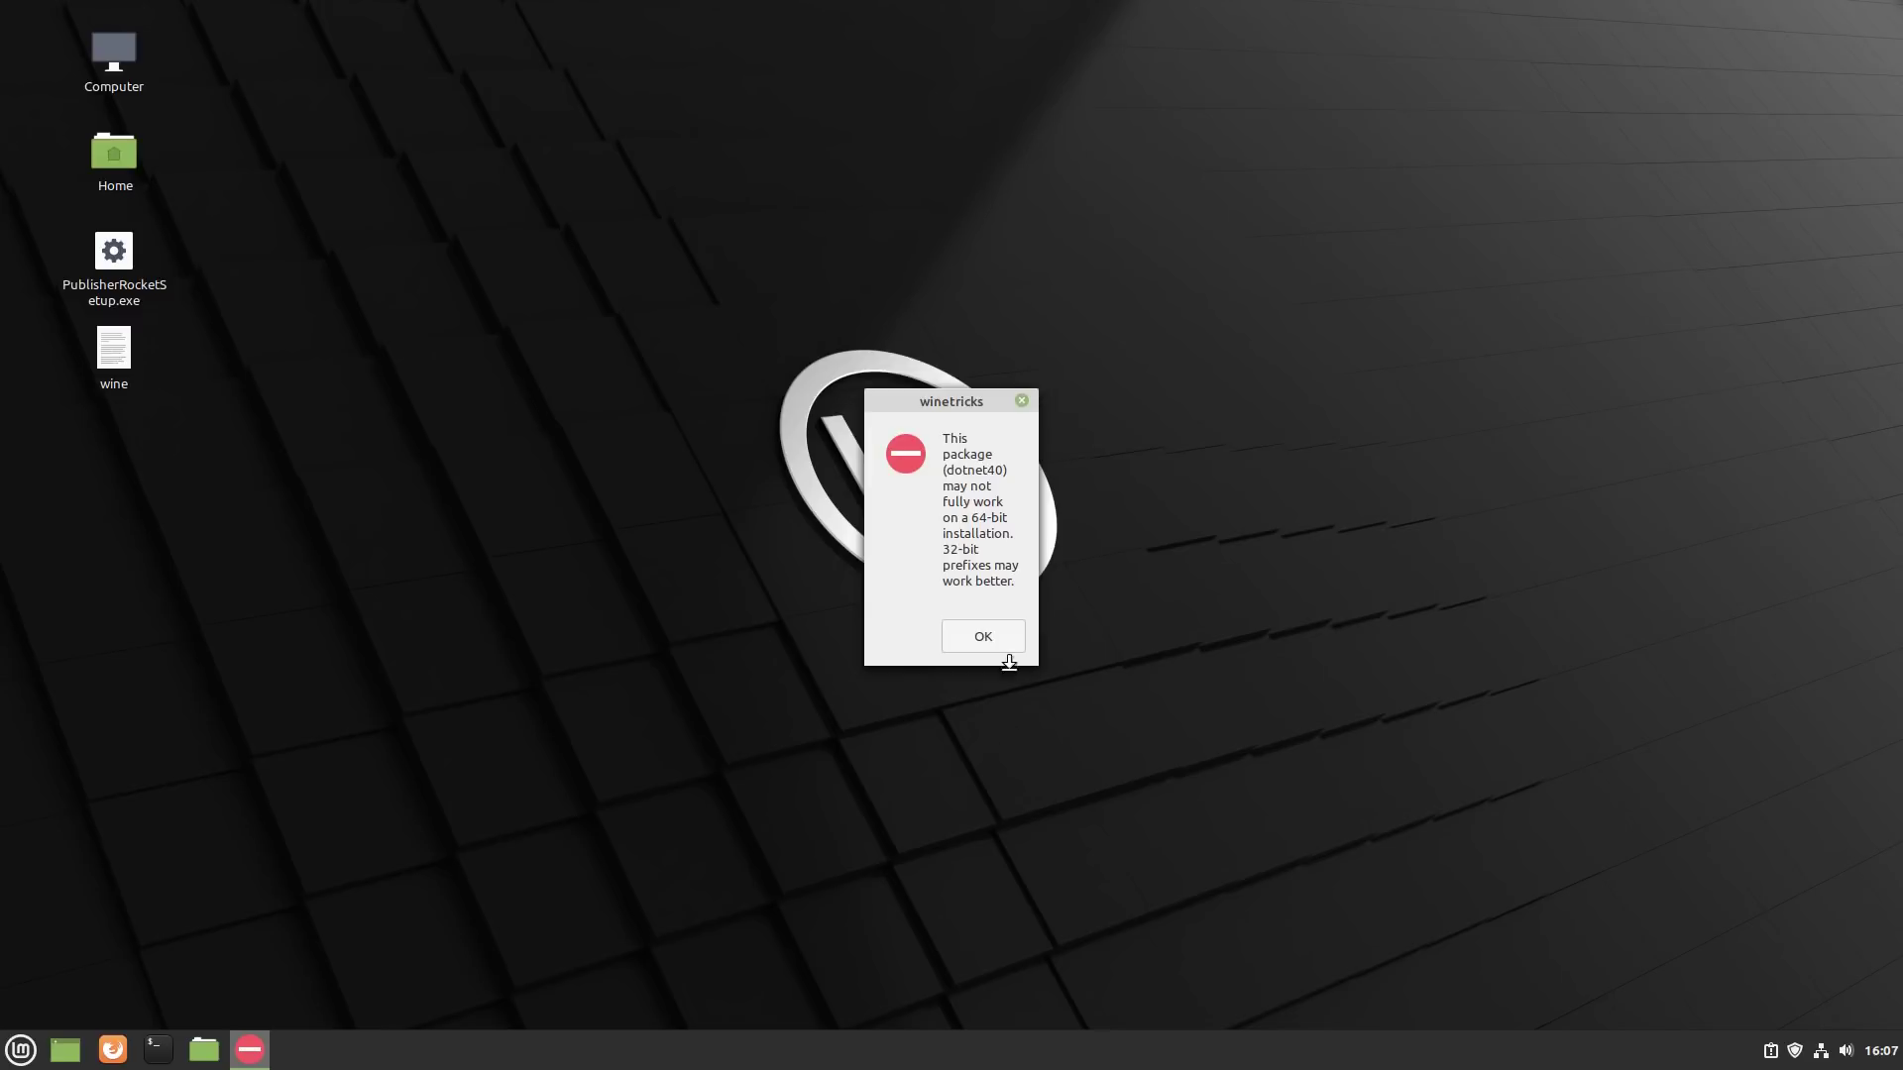
pyautogui.click(1007, 644)
pyautogui.click(975, 606)
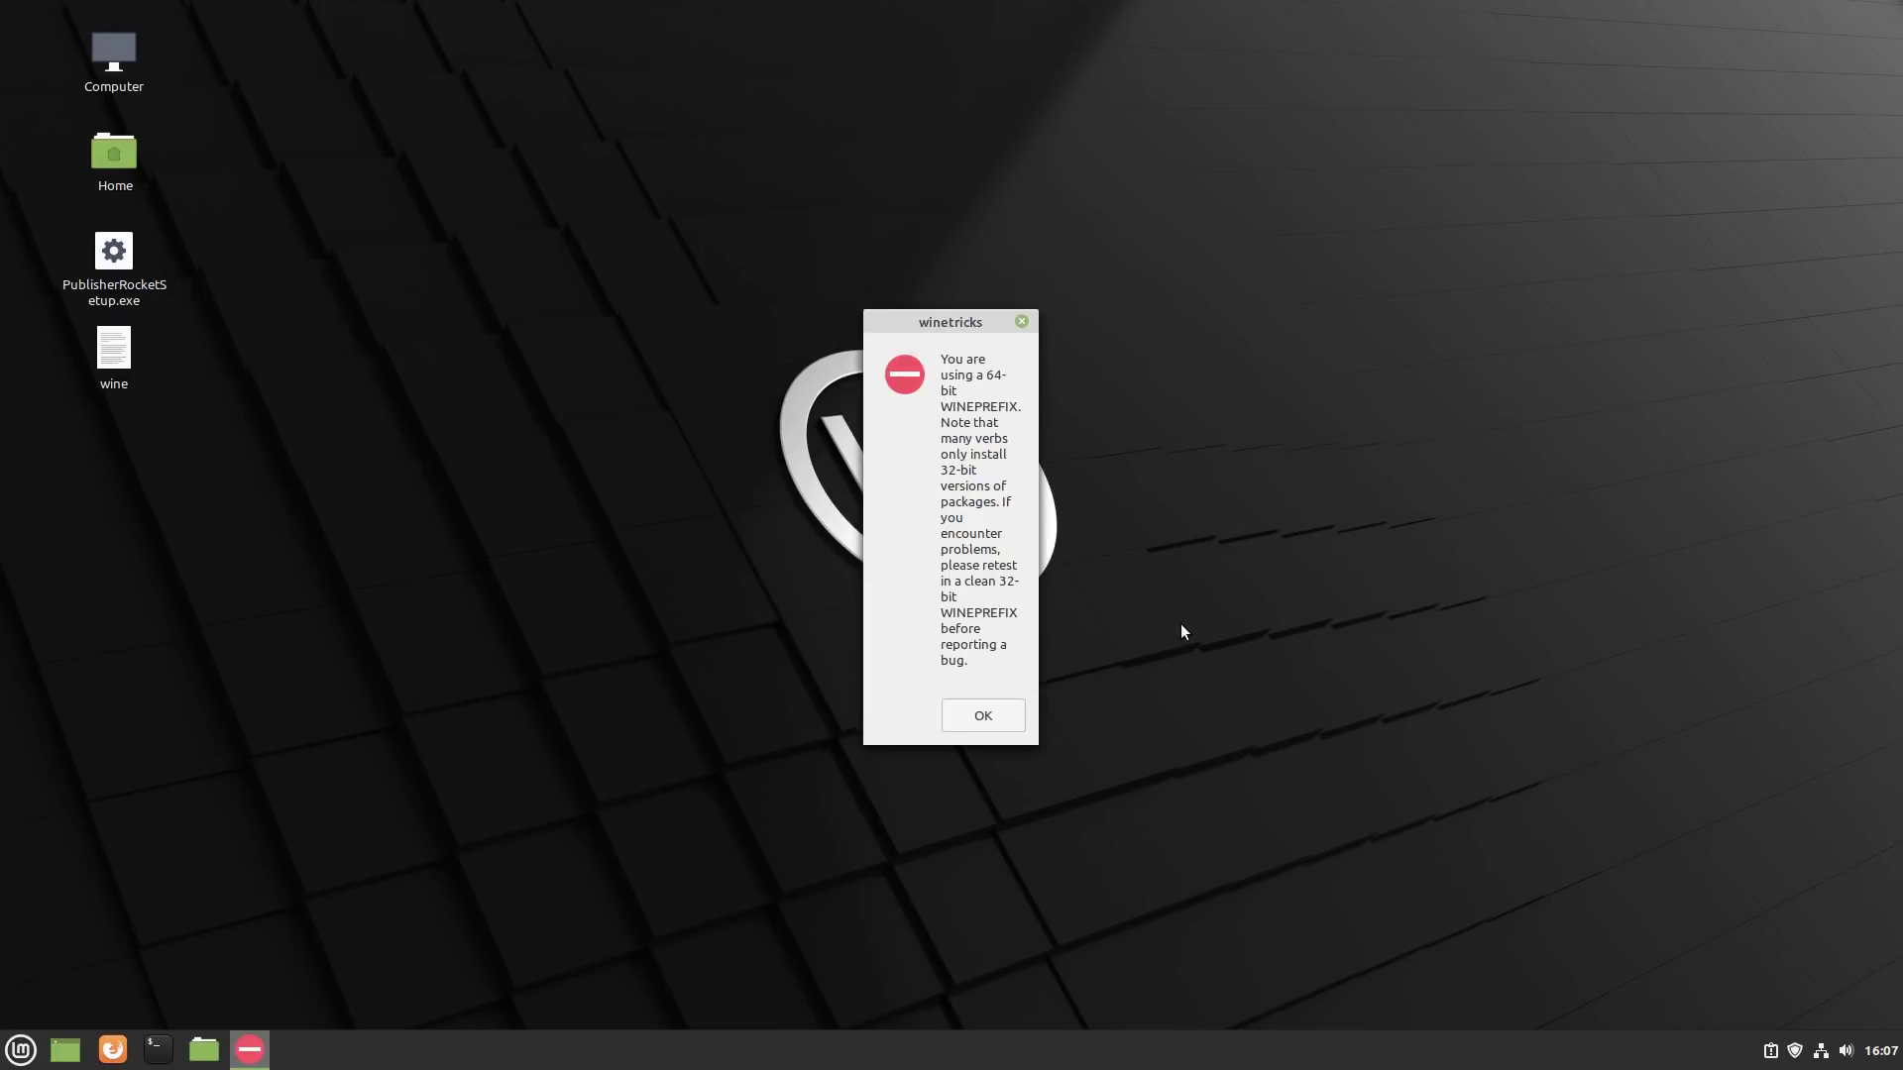
pyautogui.click(995, 722)
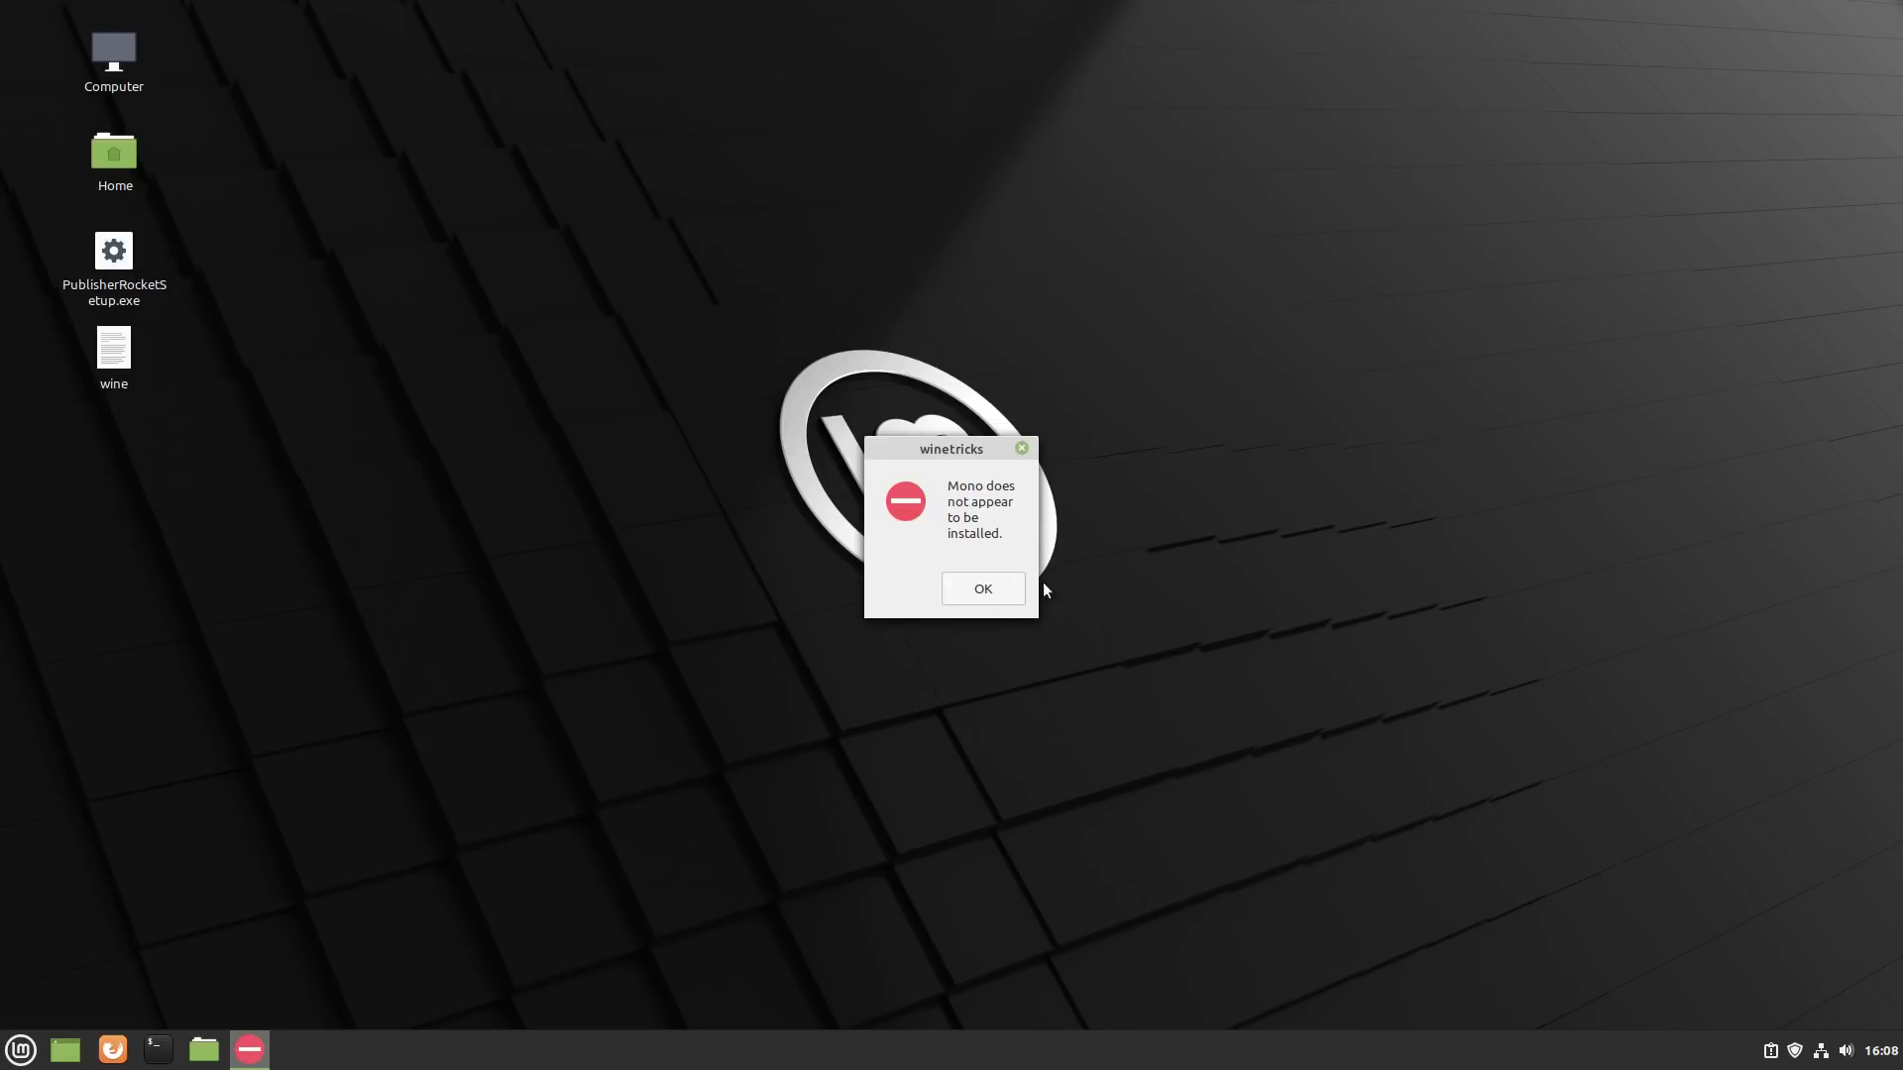
pyautogui.click(995, 584)
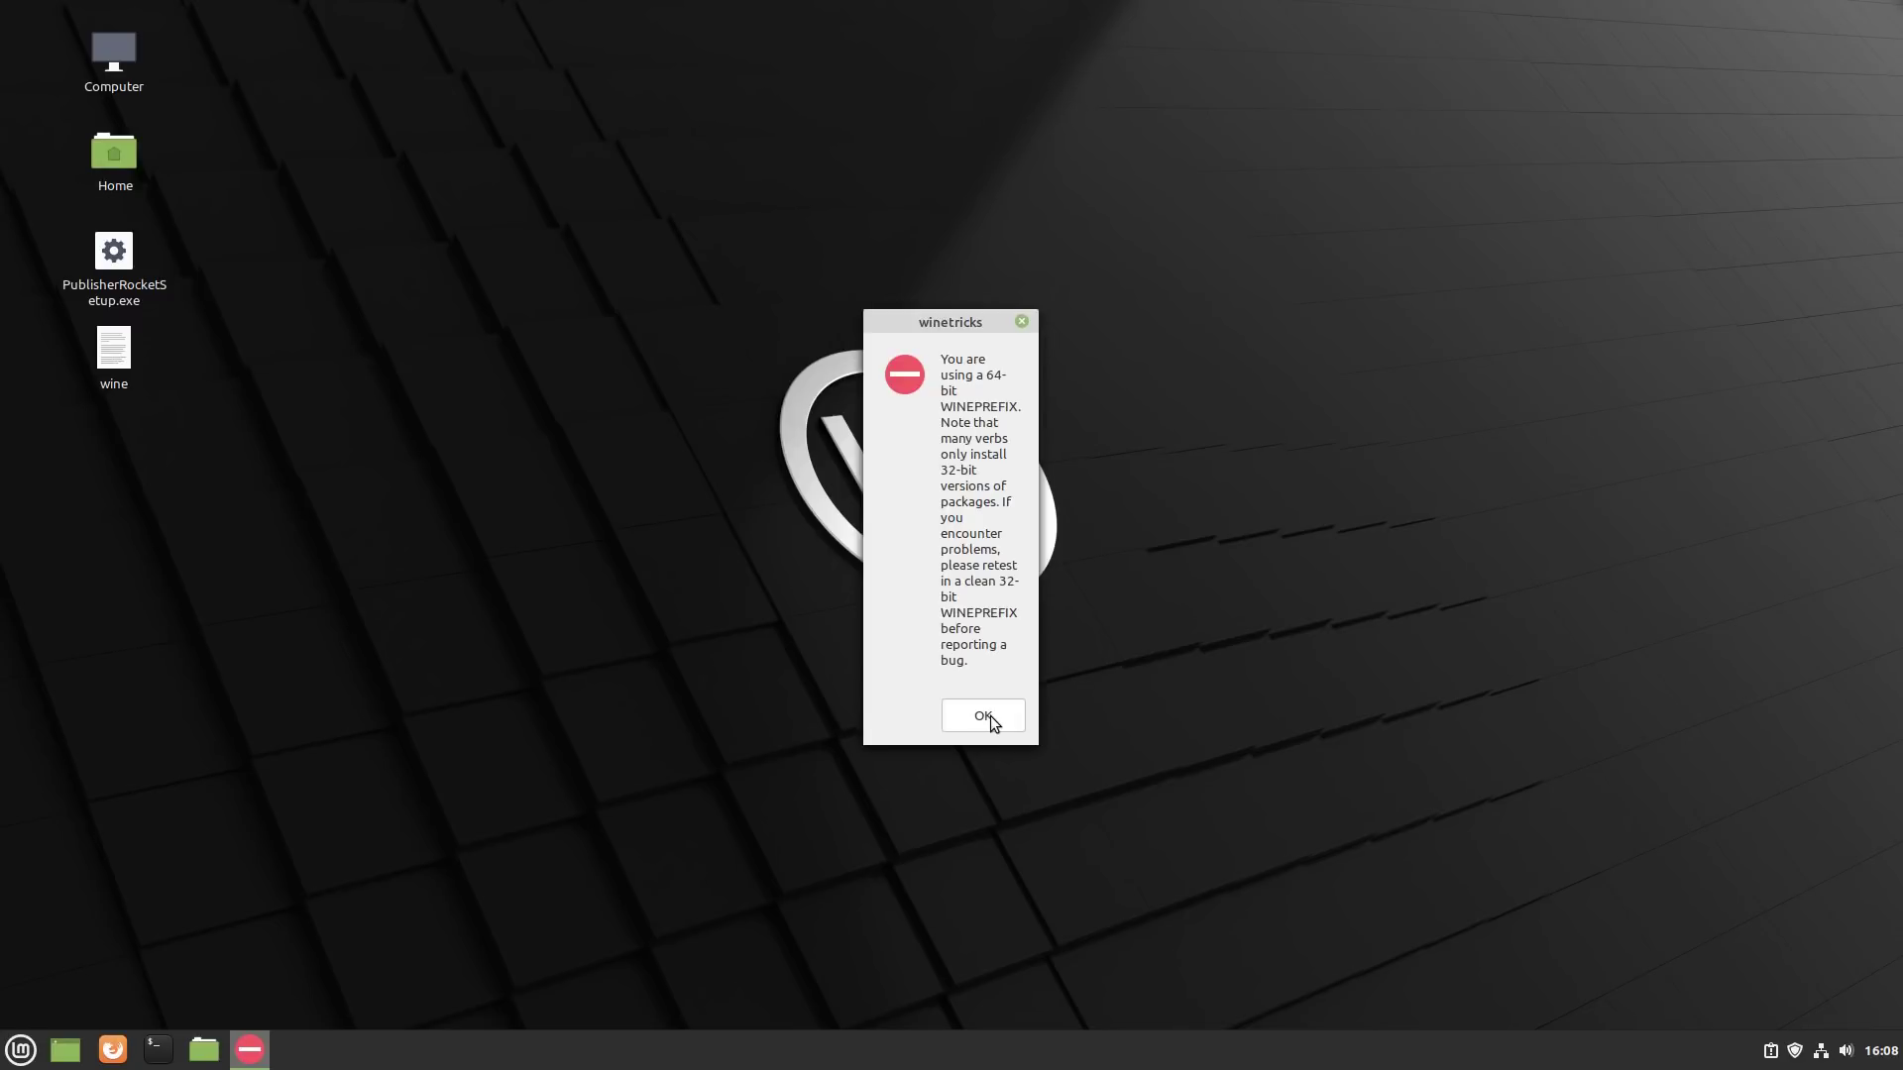
pyautogui.click(984, 716)
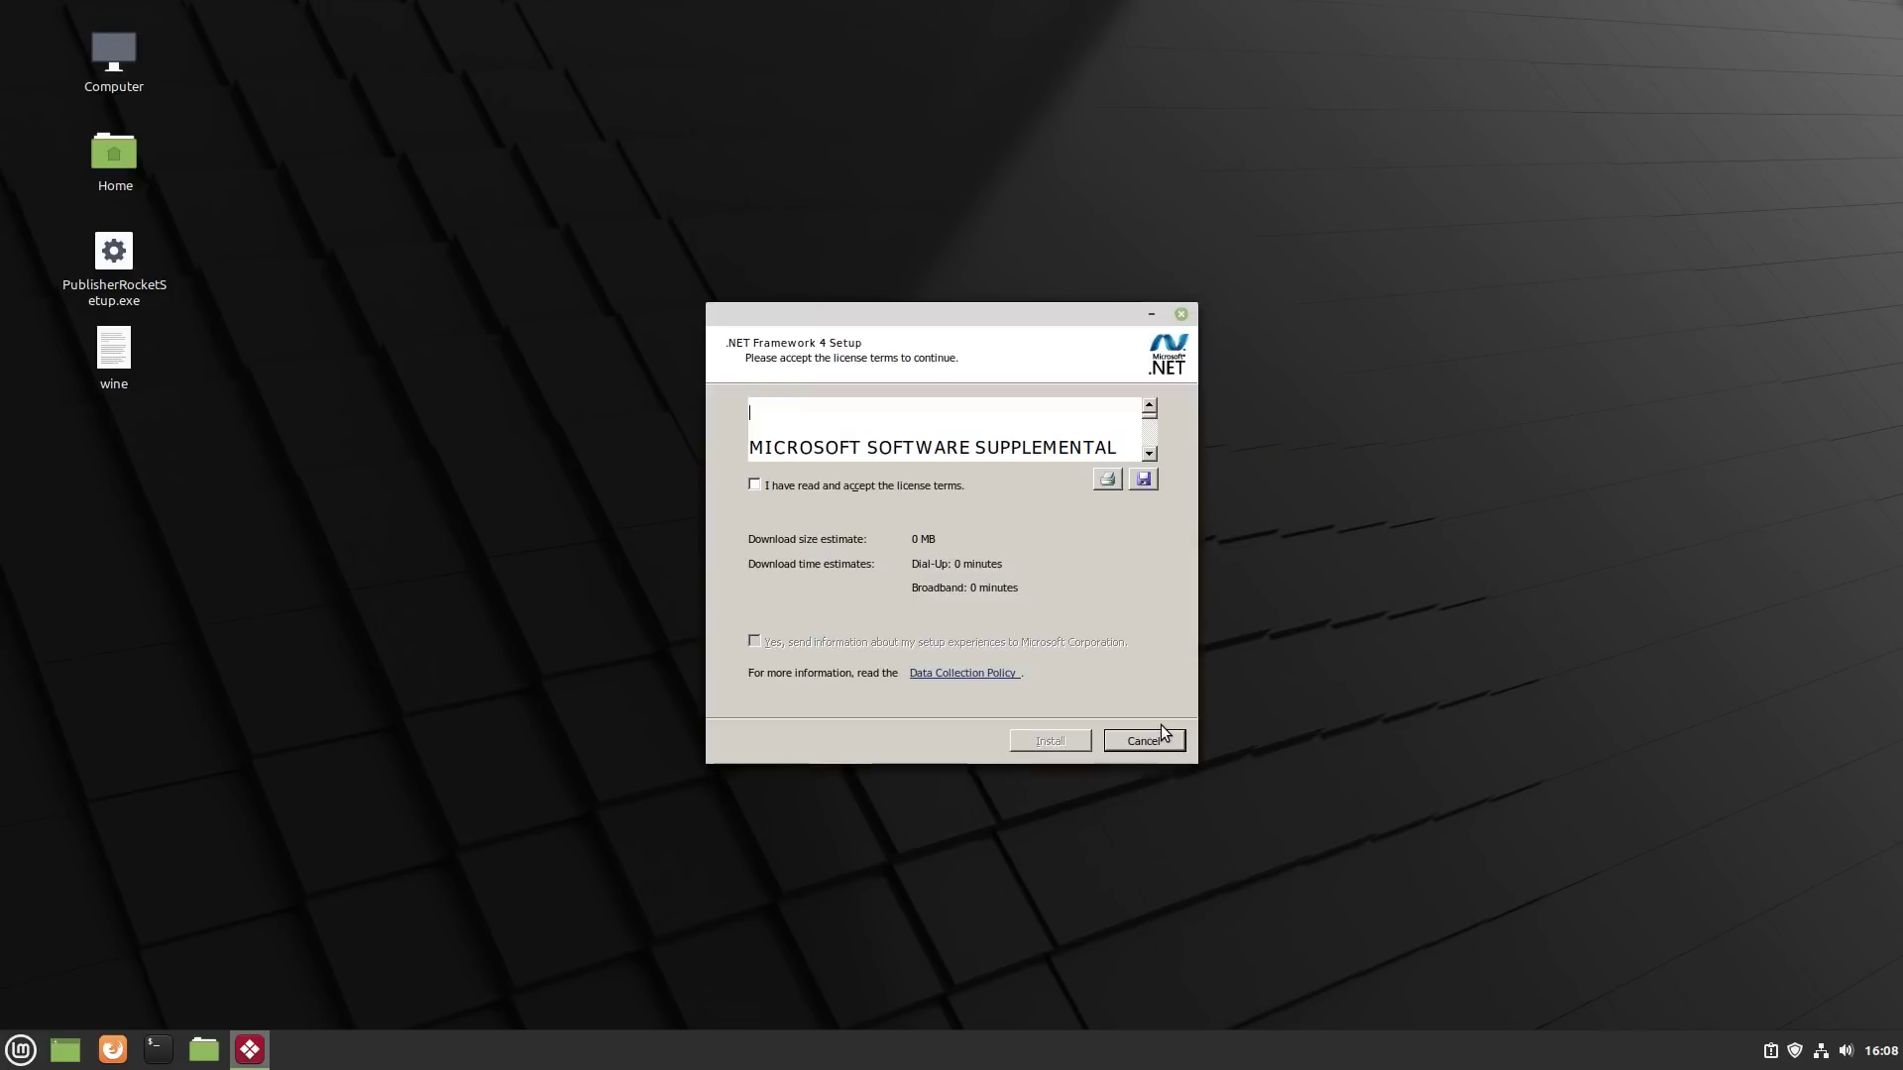
# Accept the .NET license terms and start installing the .NET Framework 4.5.2
pyautogui.click(834, 480)
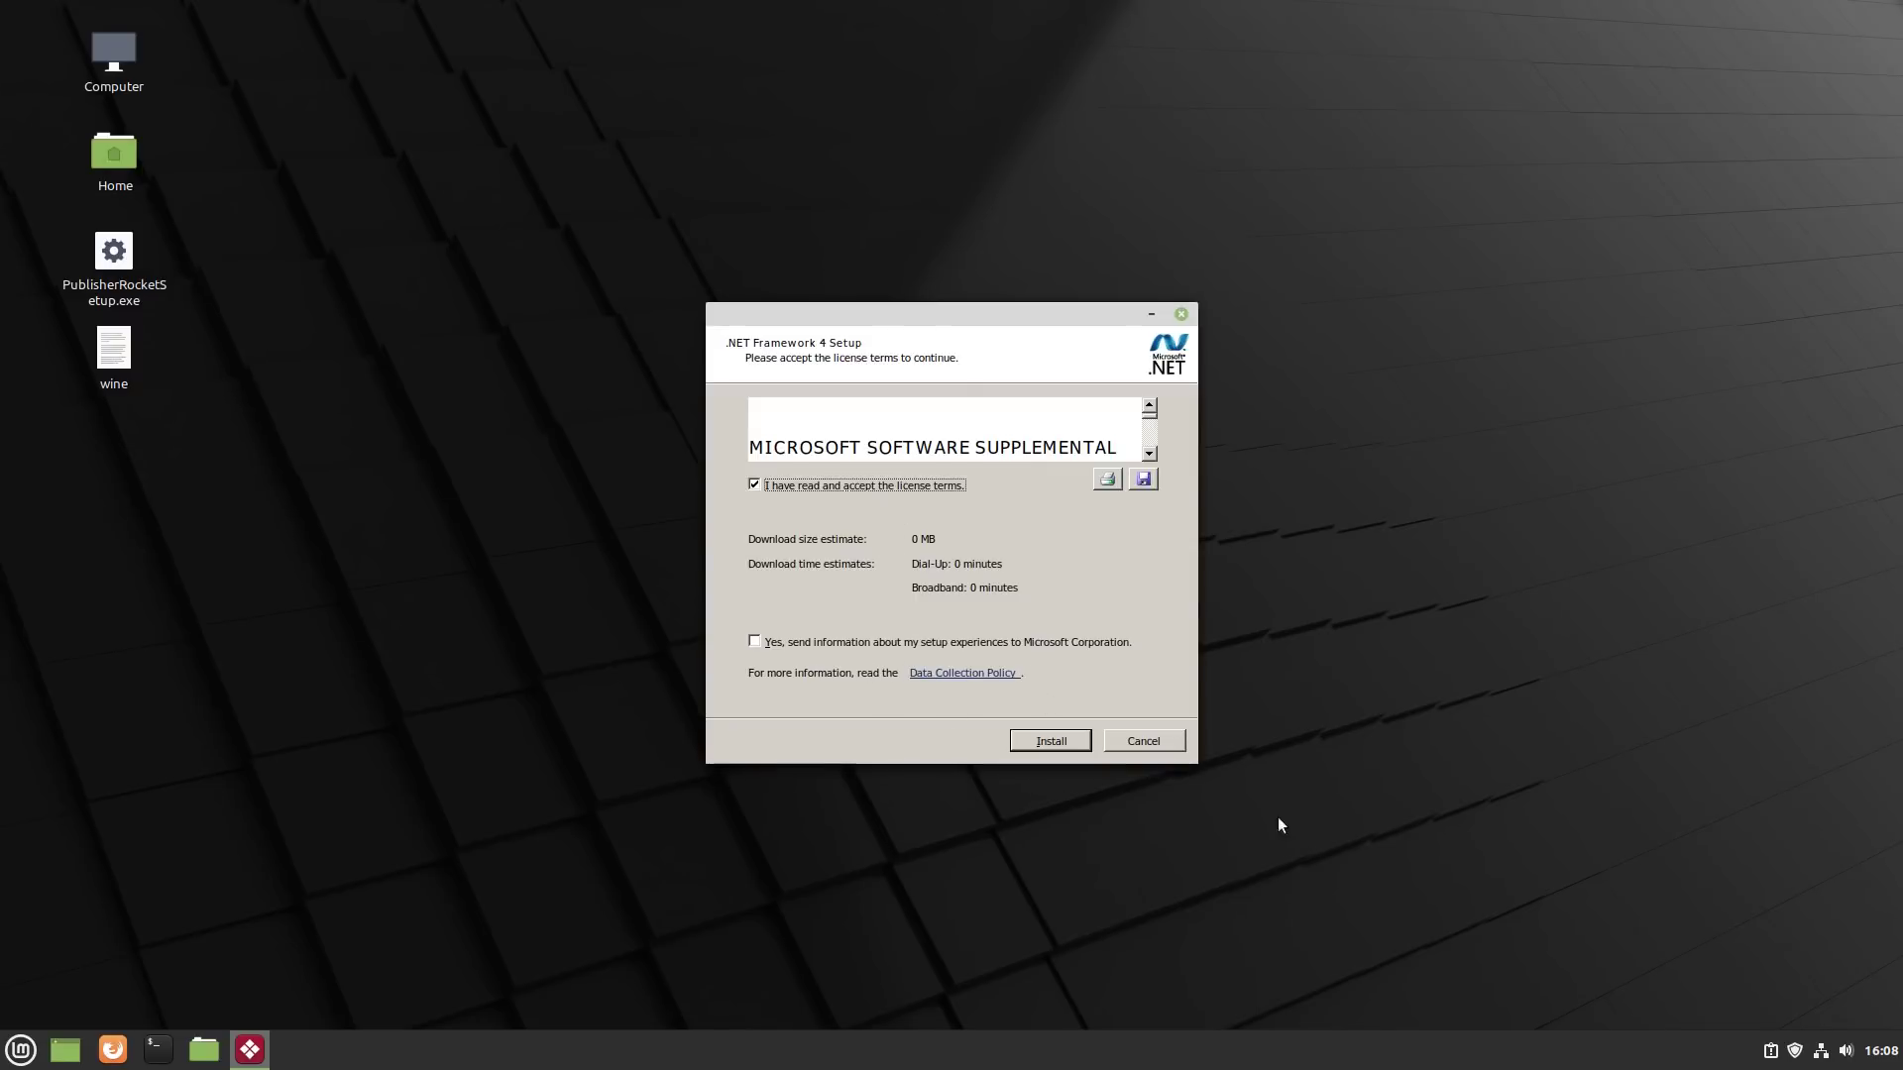
pyautogui.click(1043, 738)
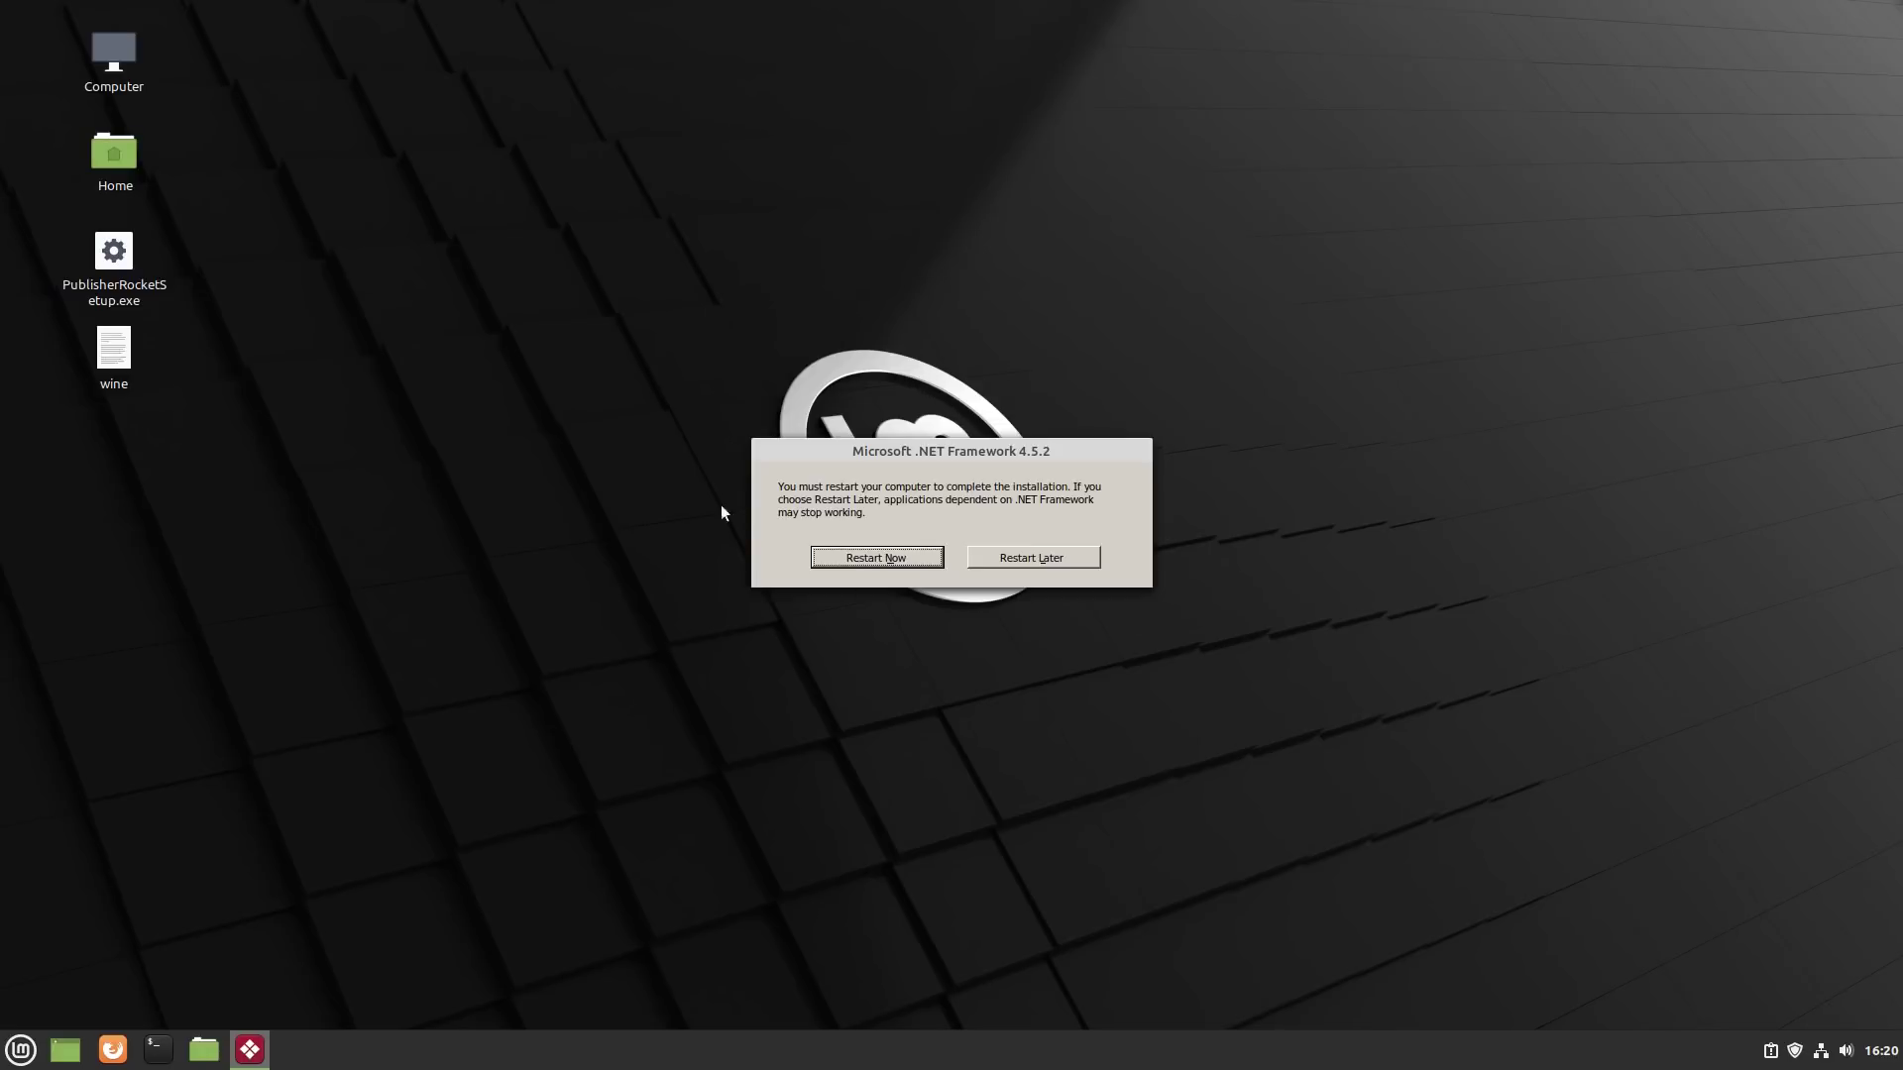
# Restart to finish the .NET install and acknowledge the Windows 2003 and wineserver notices
pyautogui.click(878, 558)
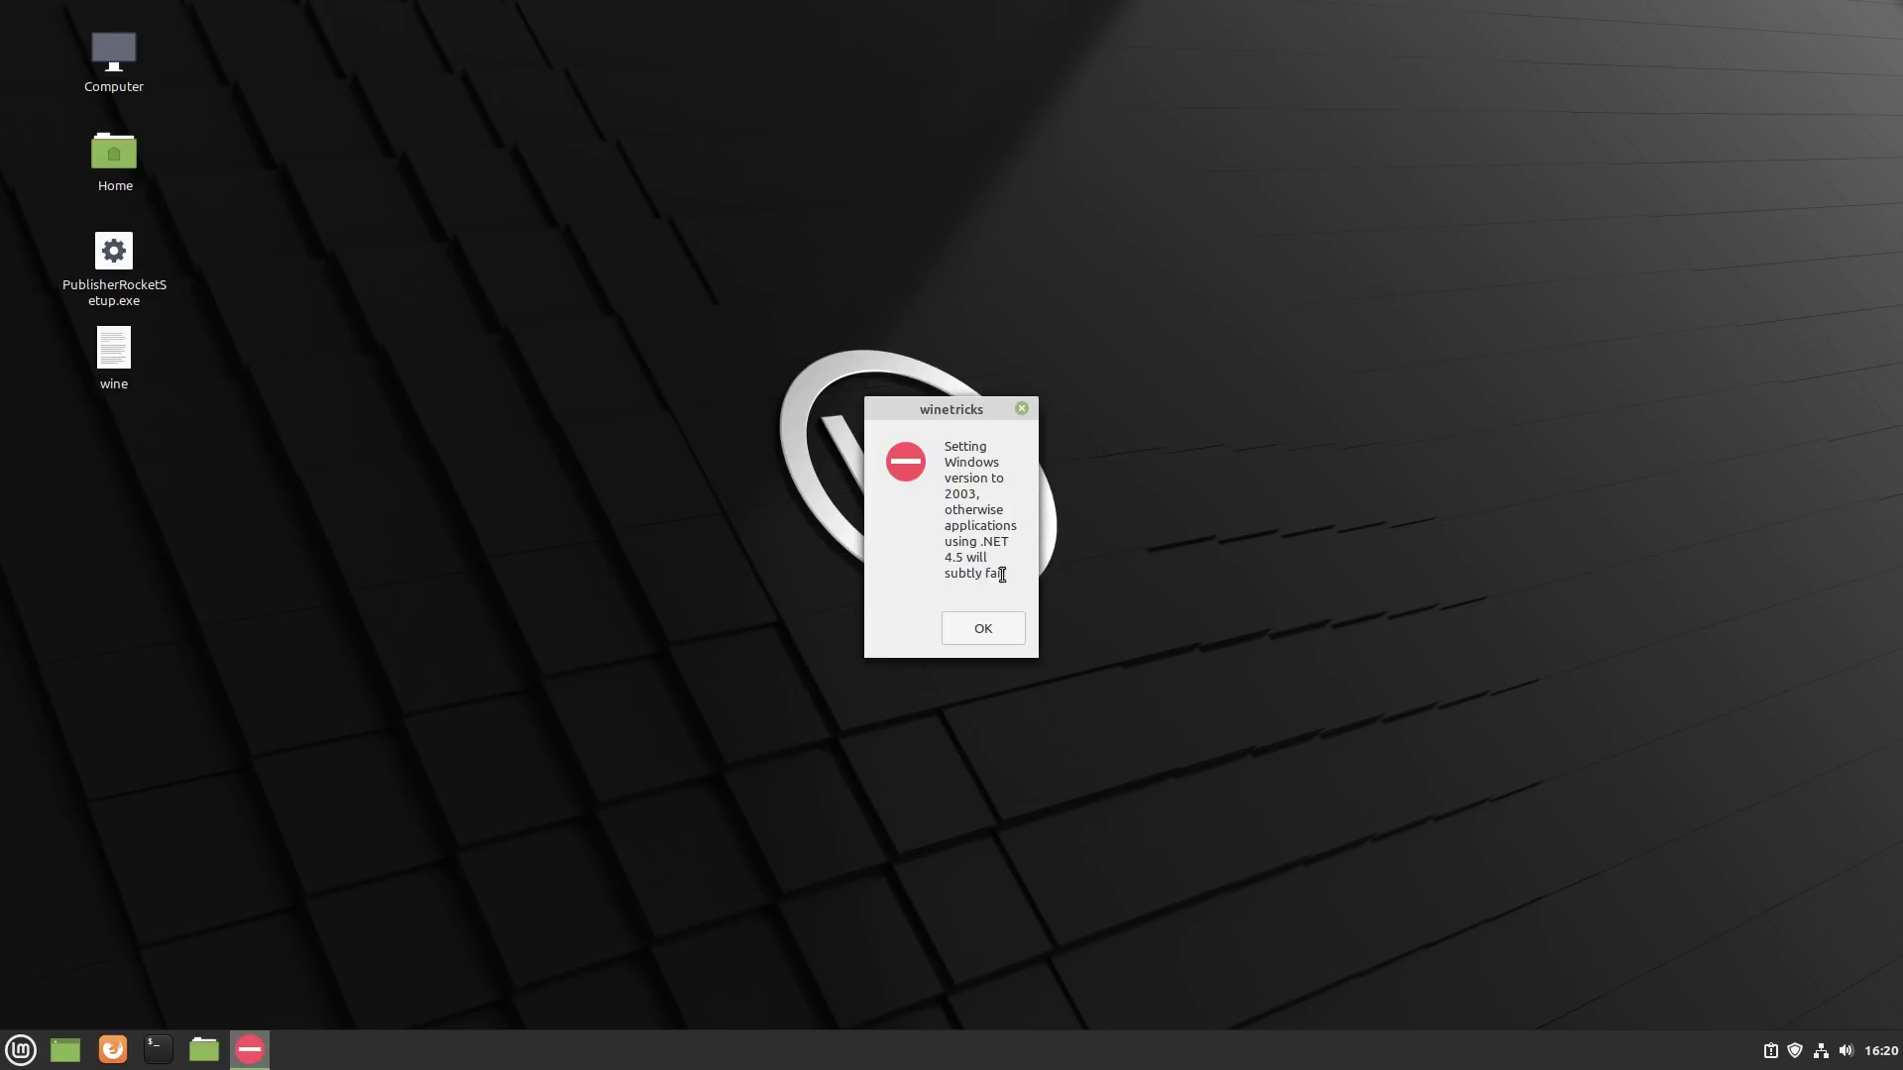
pyautogui.click(989, 630)
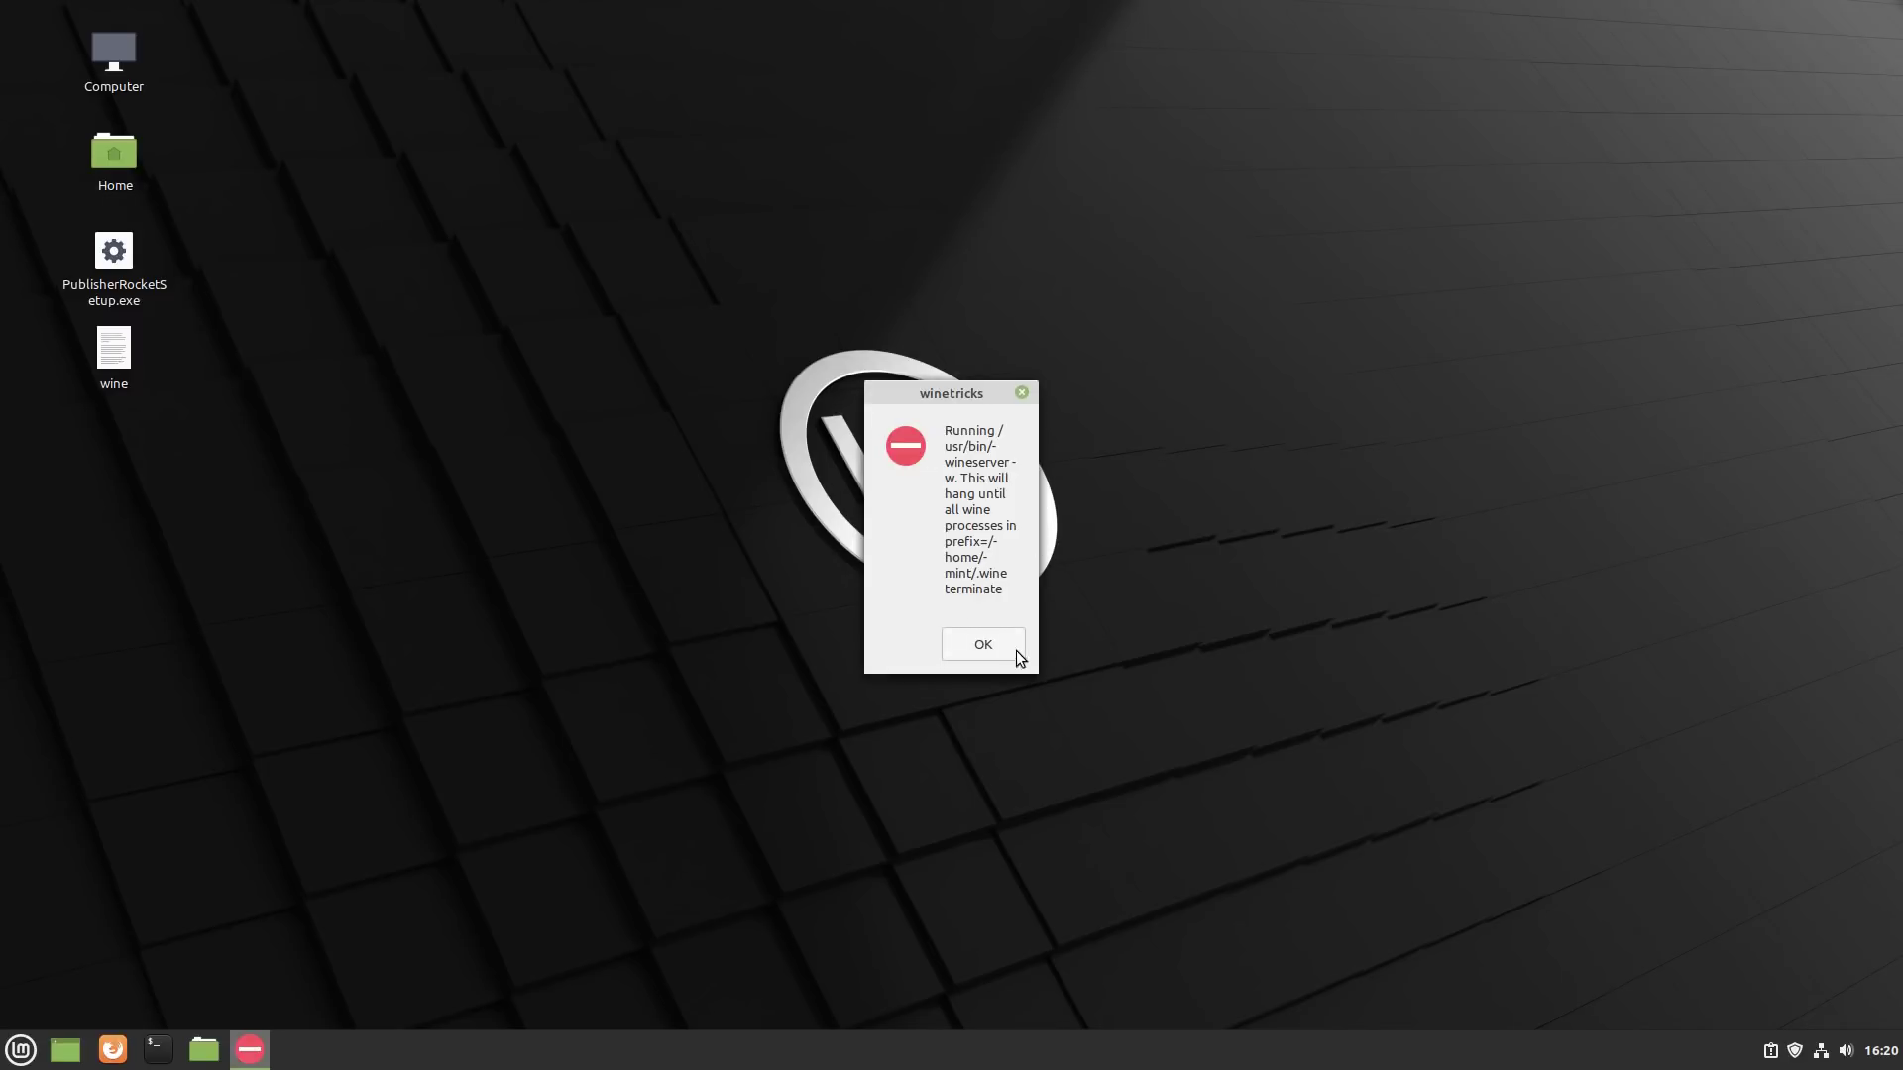
pyautogui.click(1012, 653)
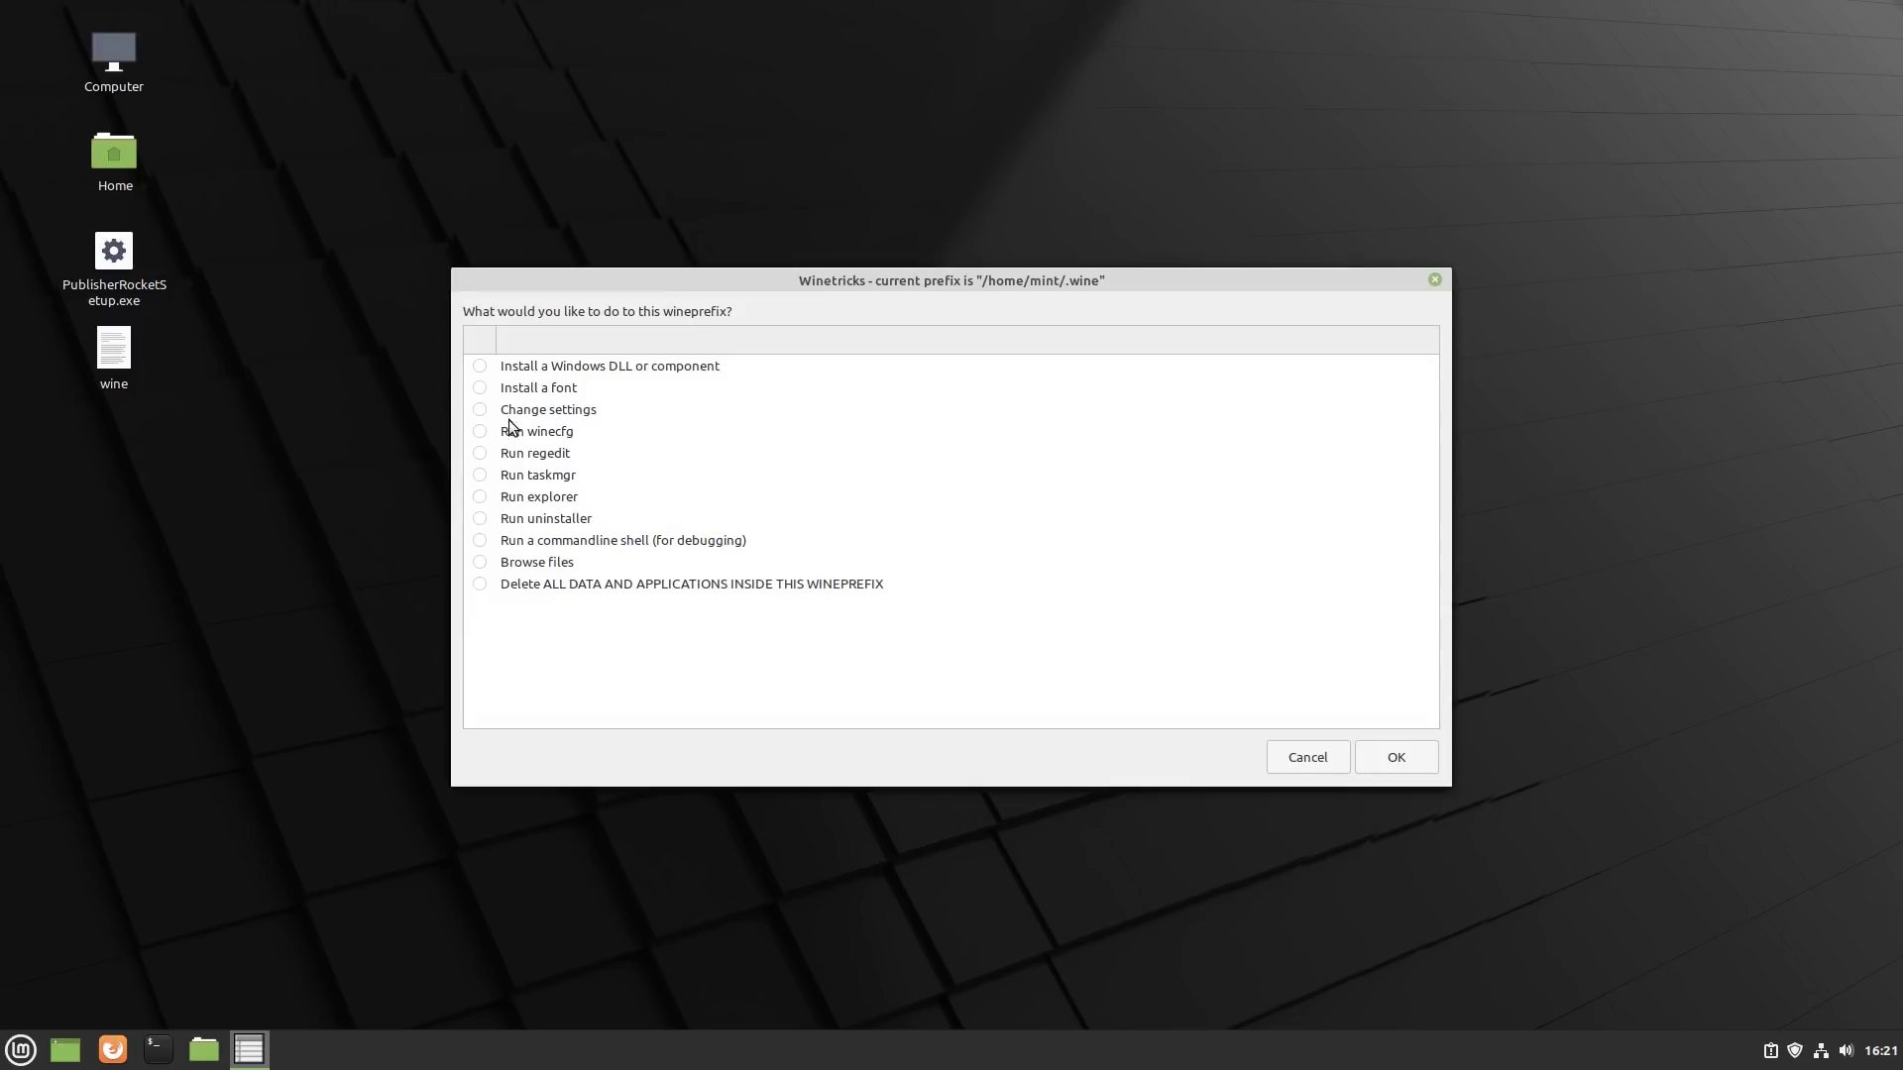
# Run winecfg and switch the default Windows version from Windows 2003 to Windows 10
pyautogui.click(481, 431)
pyautogui.click(1402, 759)
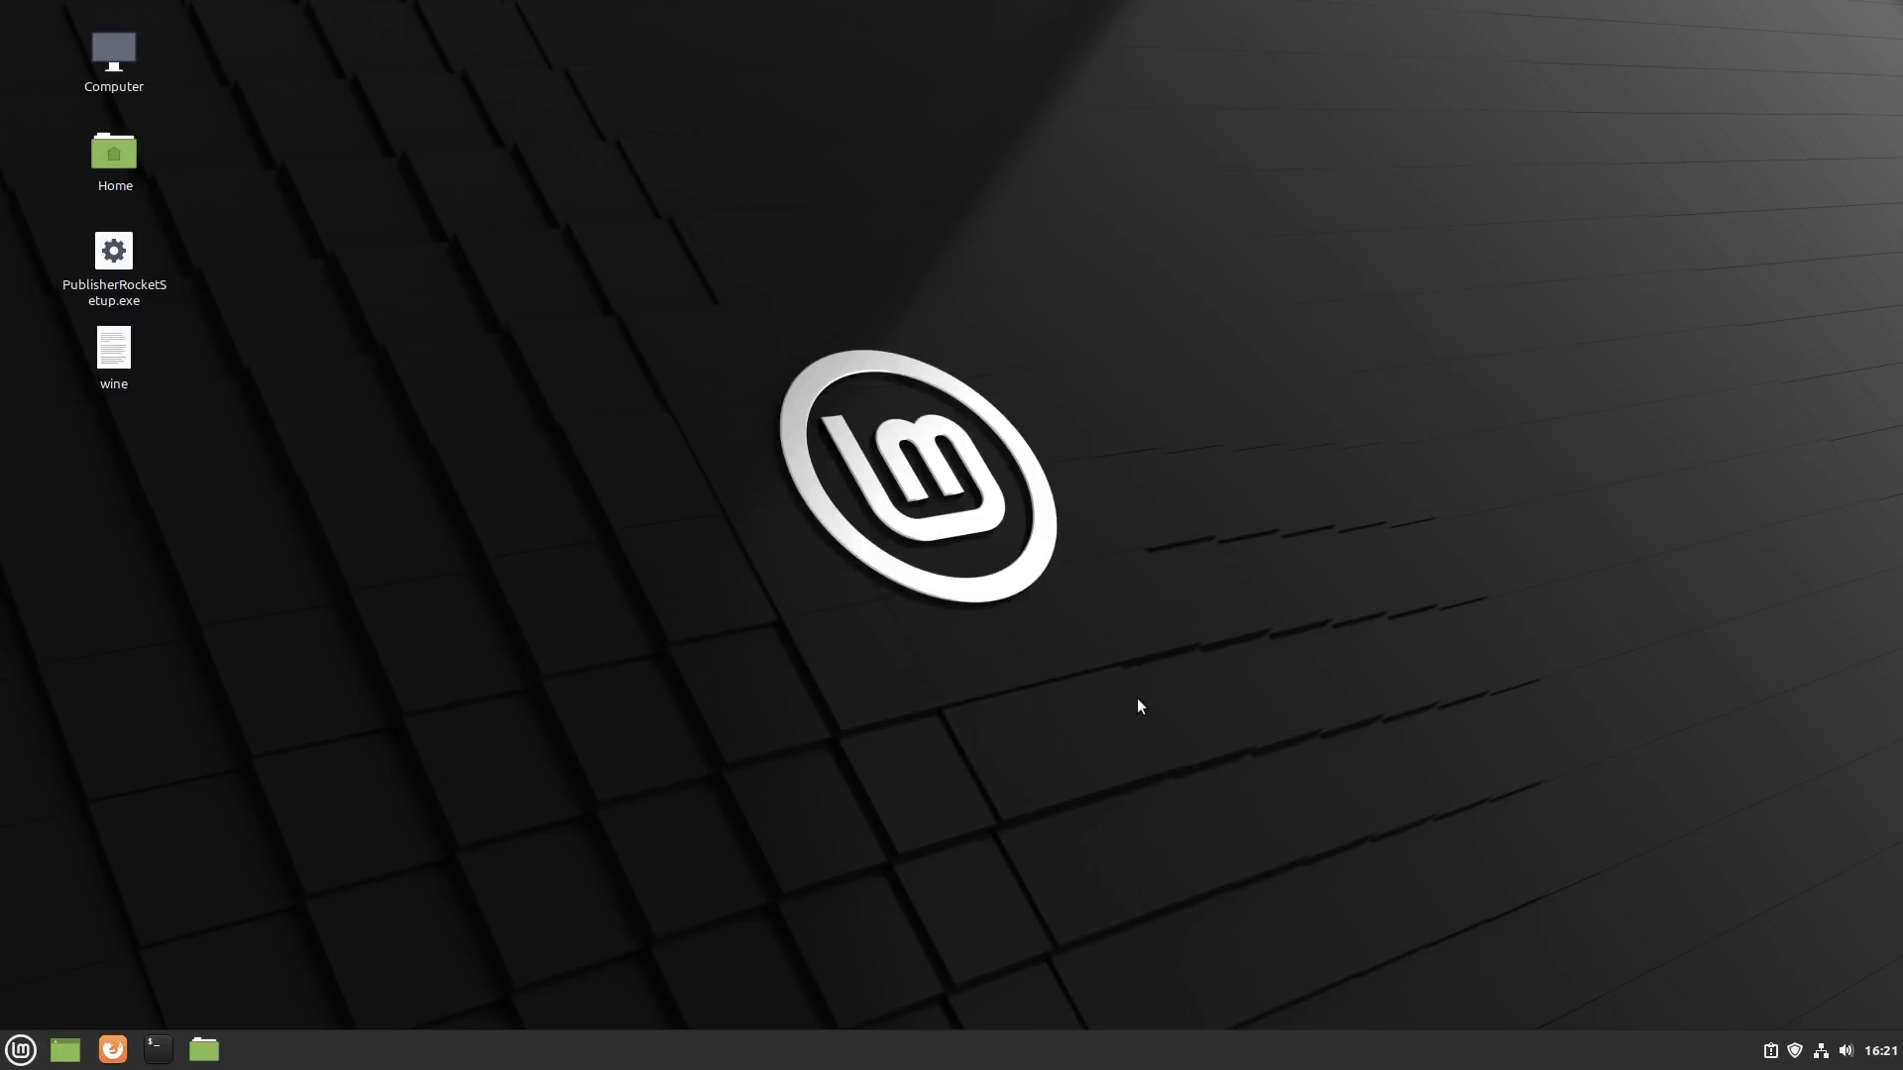
pyautogui.moveTo(175, 16); pyautogui.dragTo(924, 265)
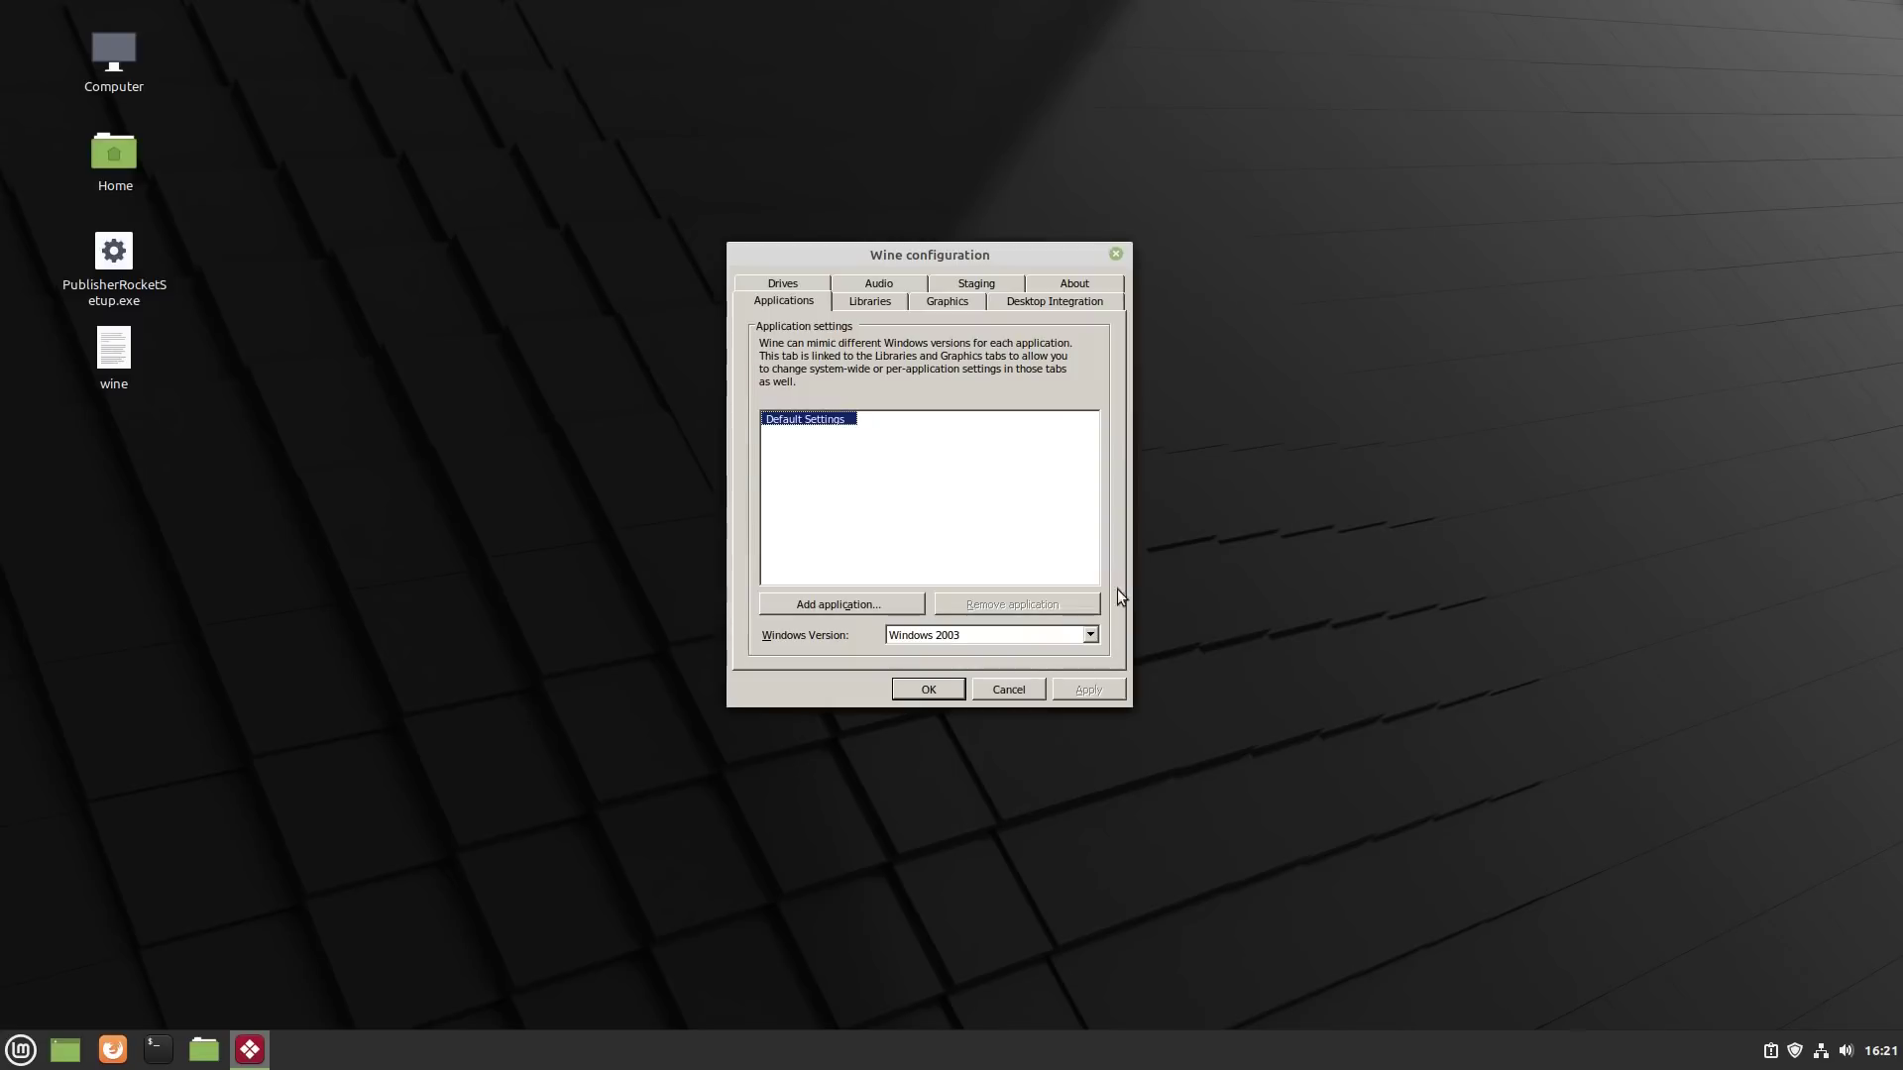
pyautogui.click(1090, 637)
pyautogui.click(960, 650)
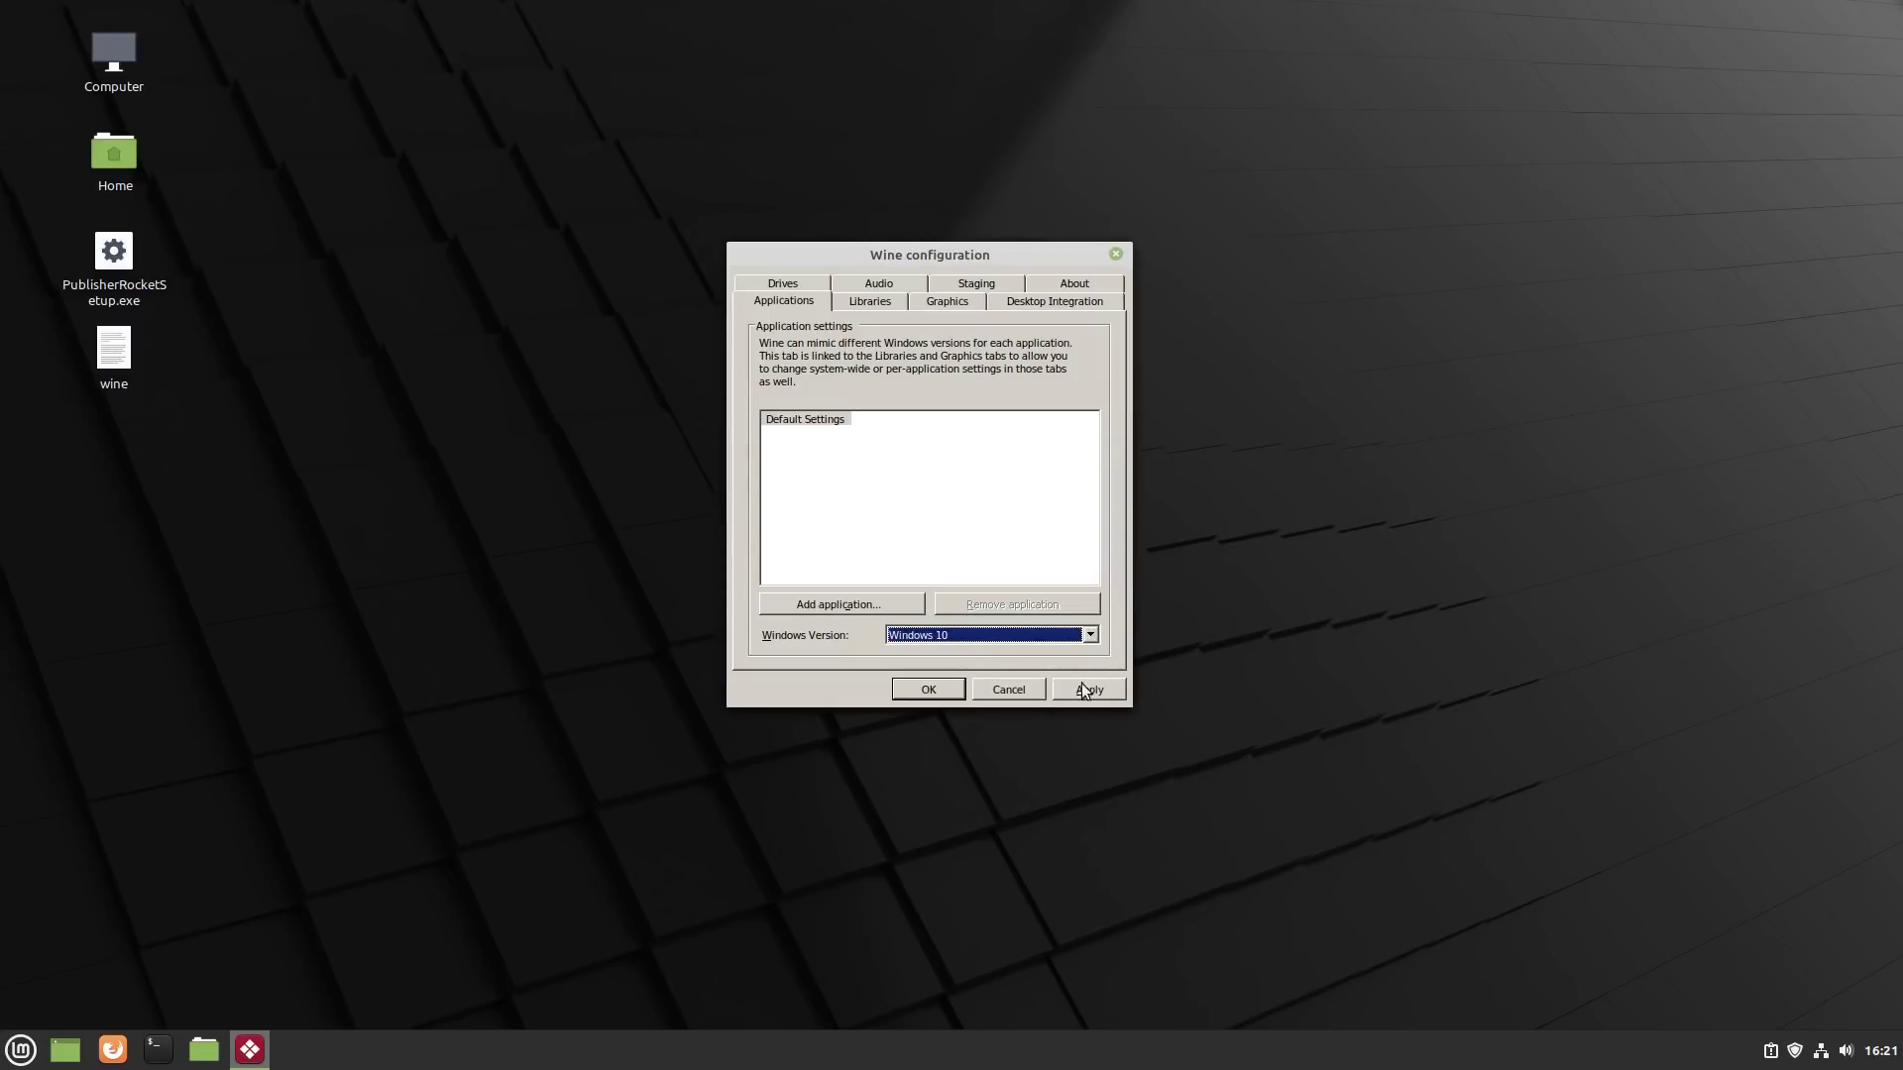
pyautogui.click(935, 688)
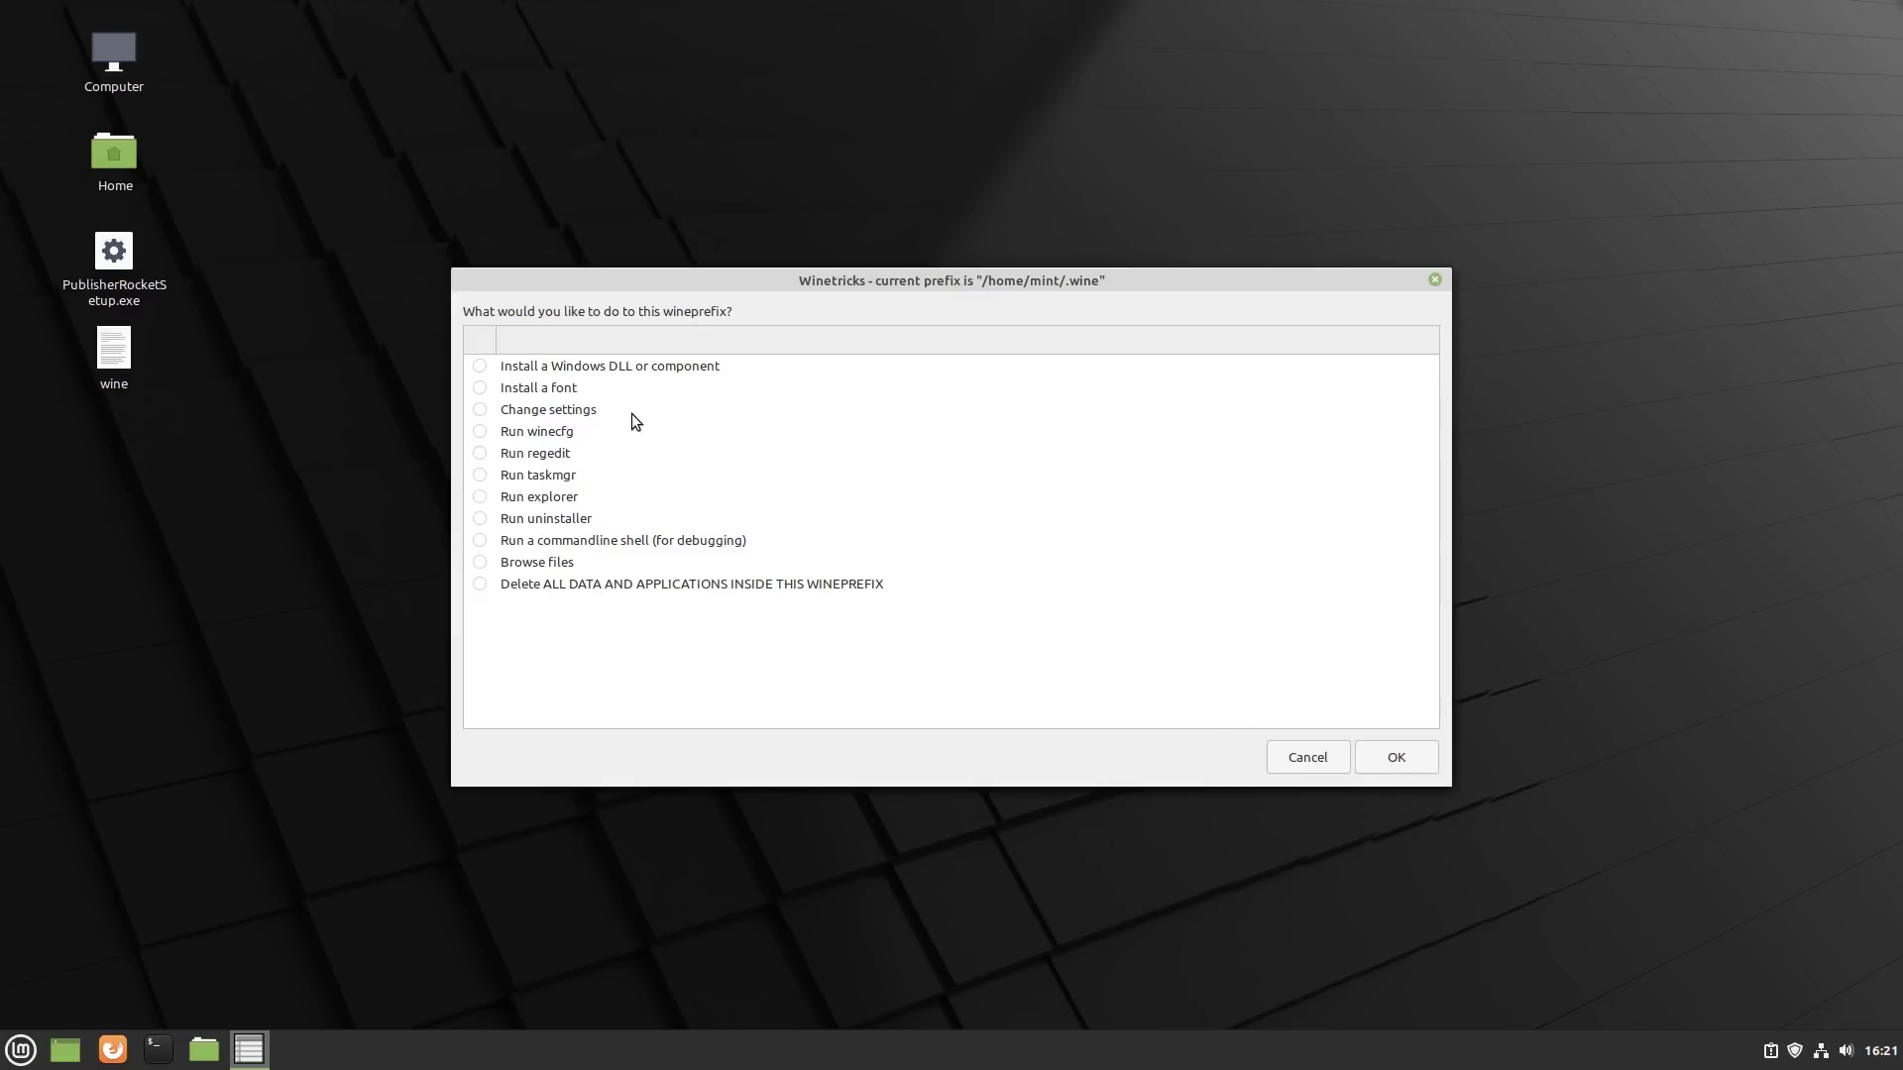
# Review the prefix settings list, ticking and unticking ddr=gdi without keeping changes
pyautogui.click(478, 411)
pyautogui.click(1393, 755)
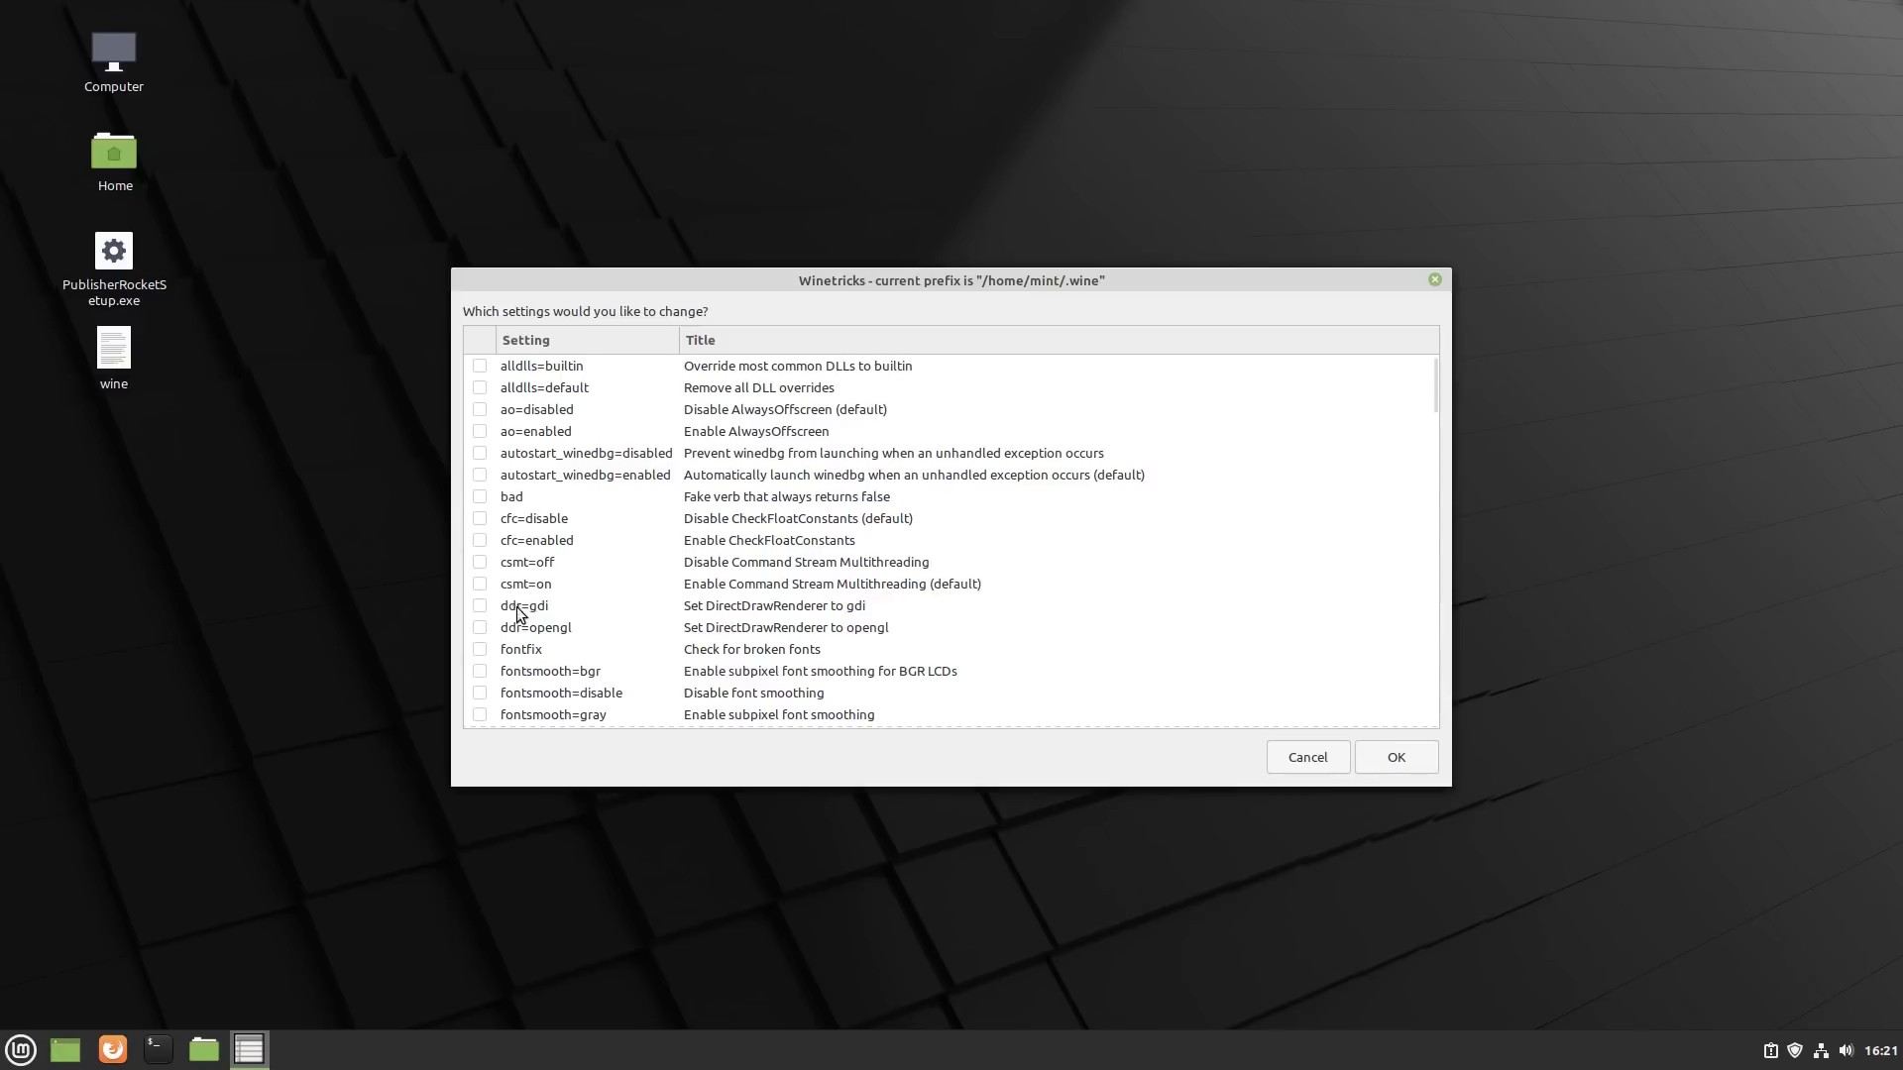
pyautogui.scroll(-1, 538, 580)
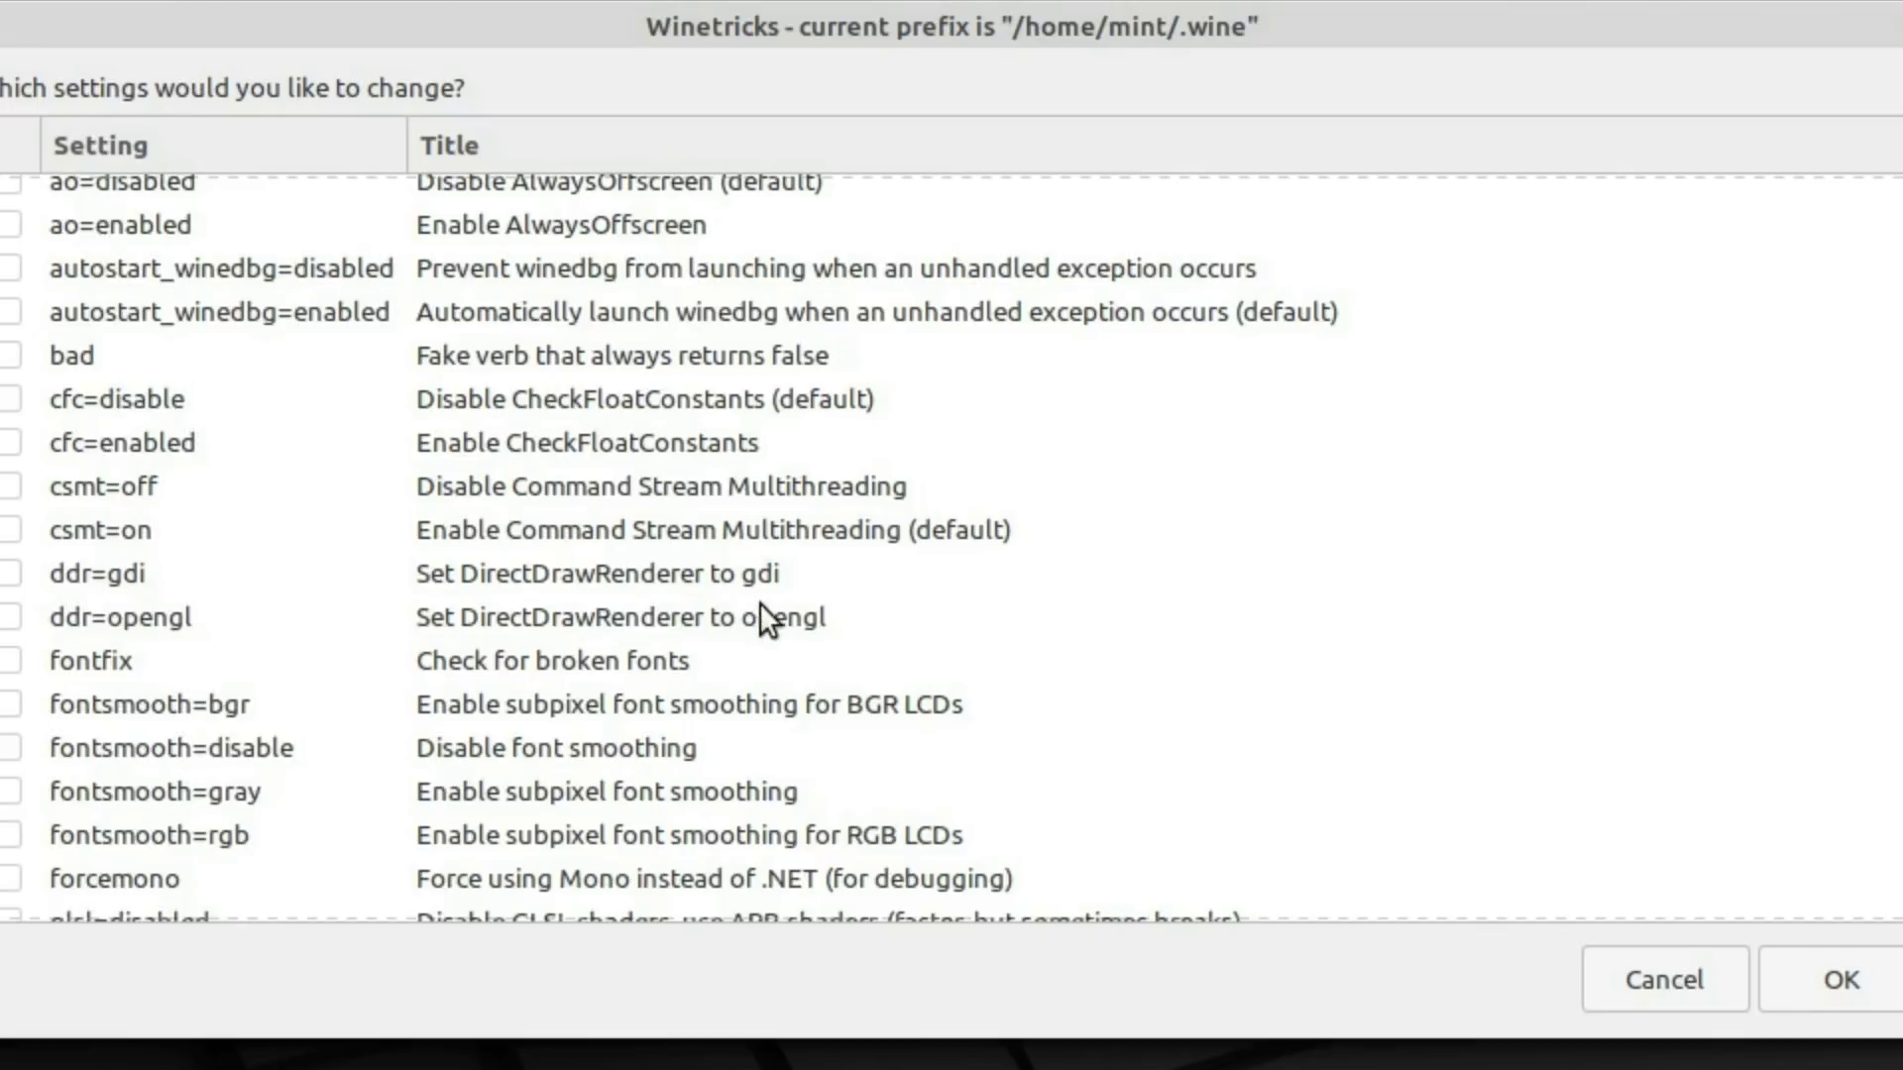
pyautogui.click(9, 574)
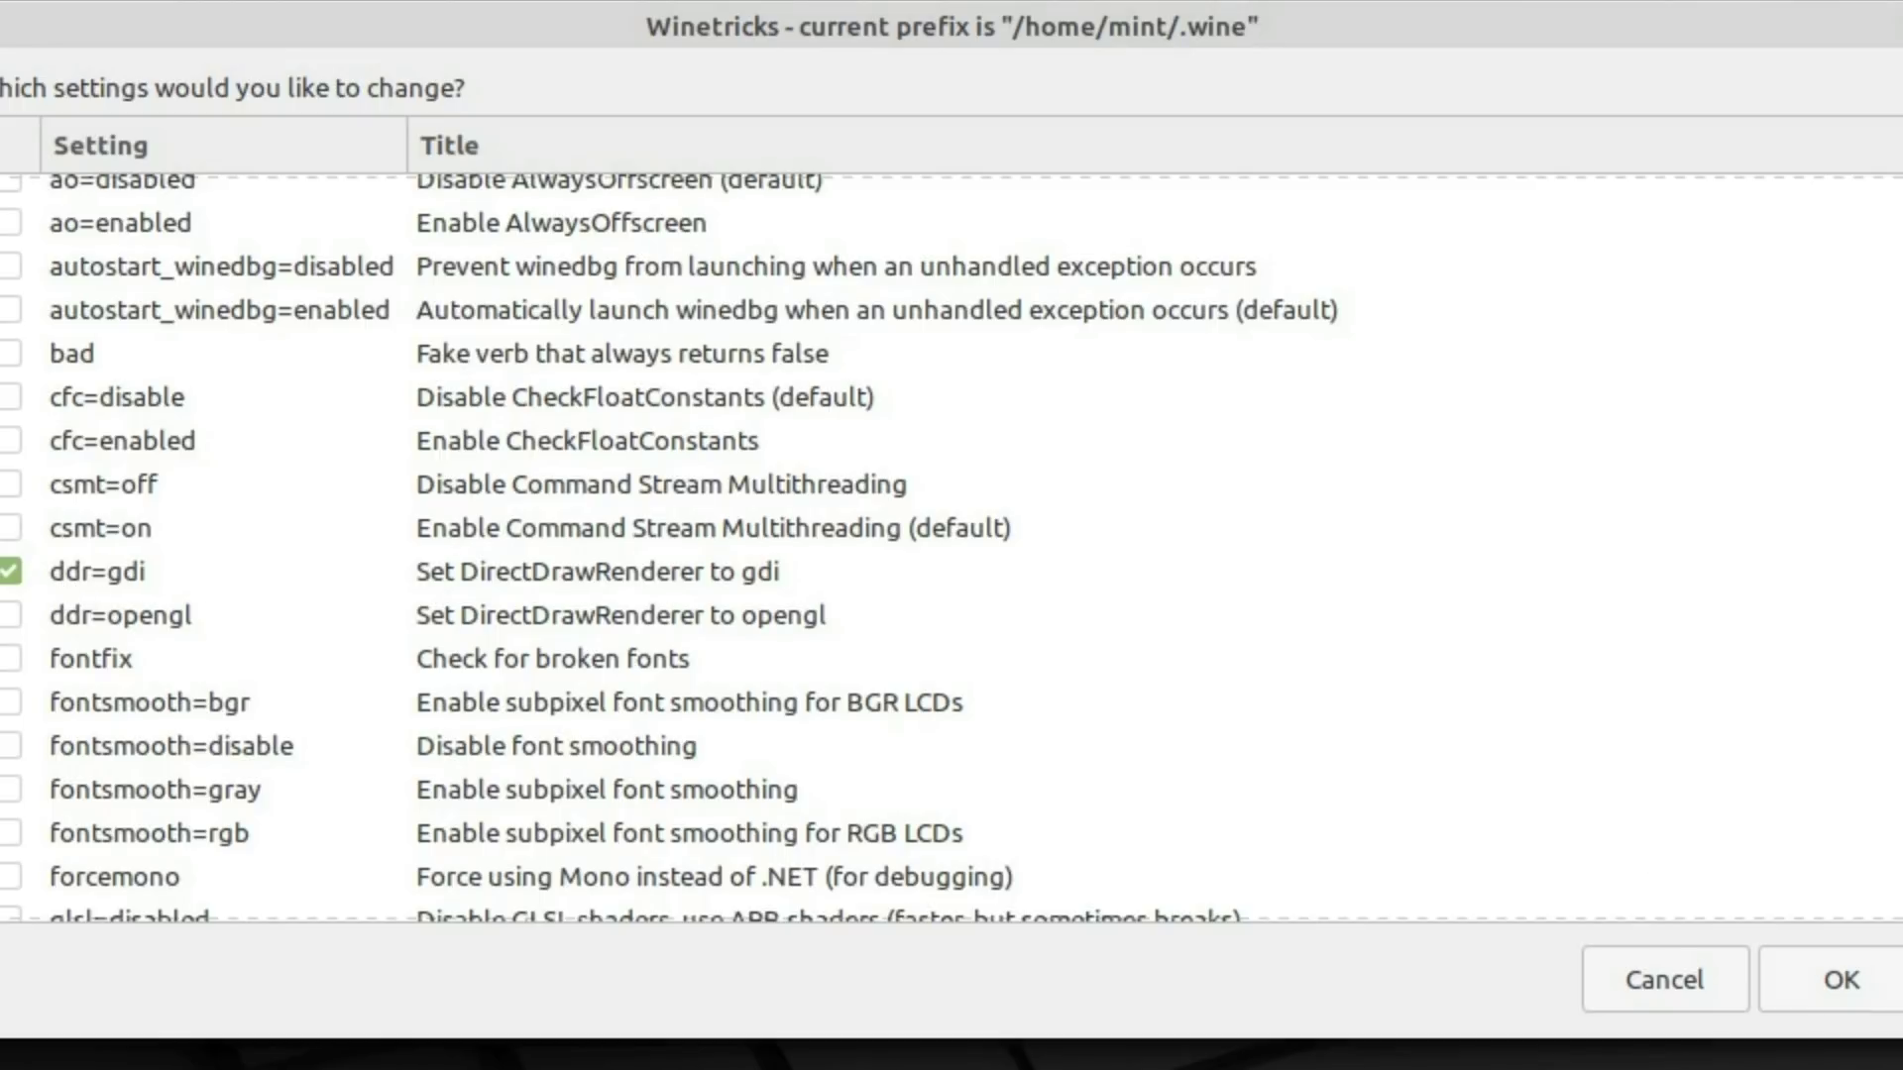
pyautogui.click(10, 574)
# Leave the settings list and cancel out of the wineprefix chooser to quit Winetricks
pyautogui.click(1695, 981)
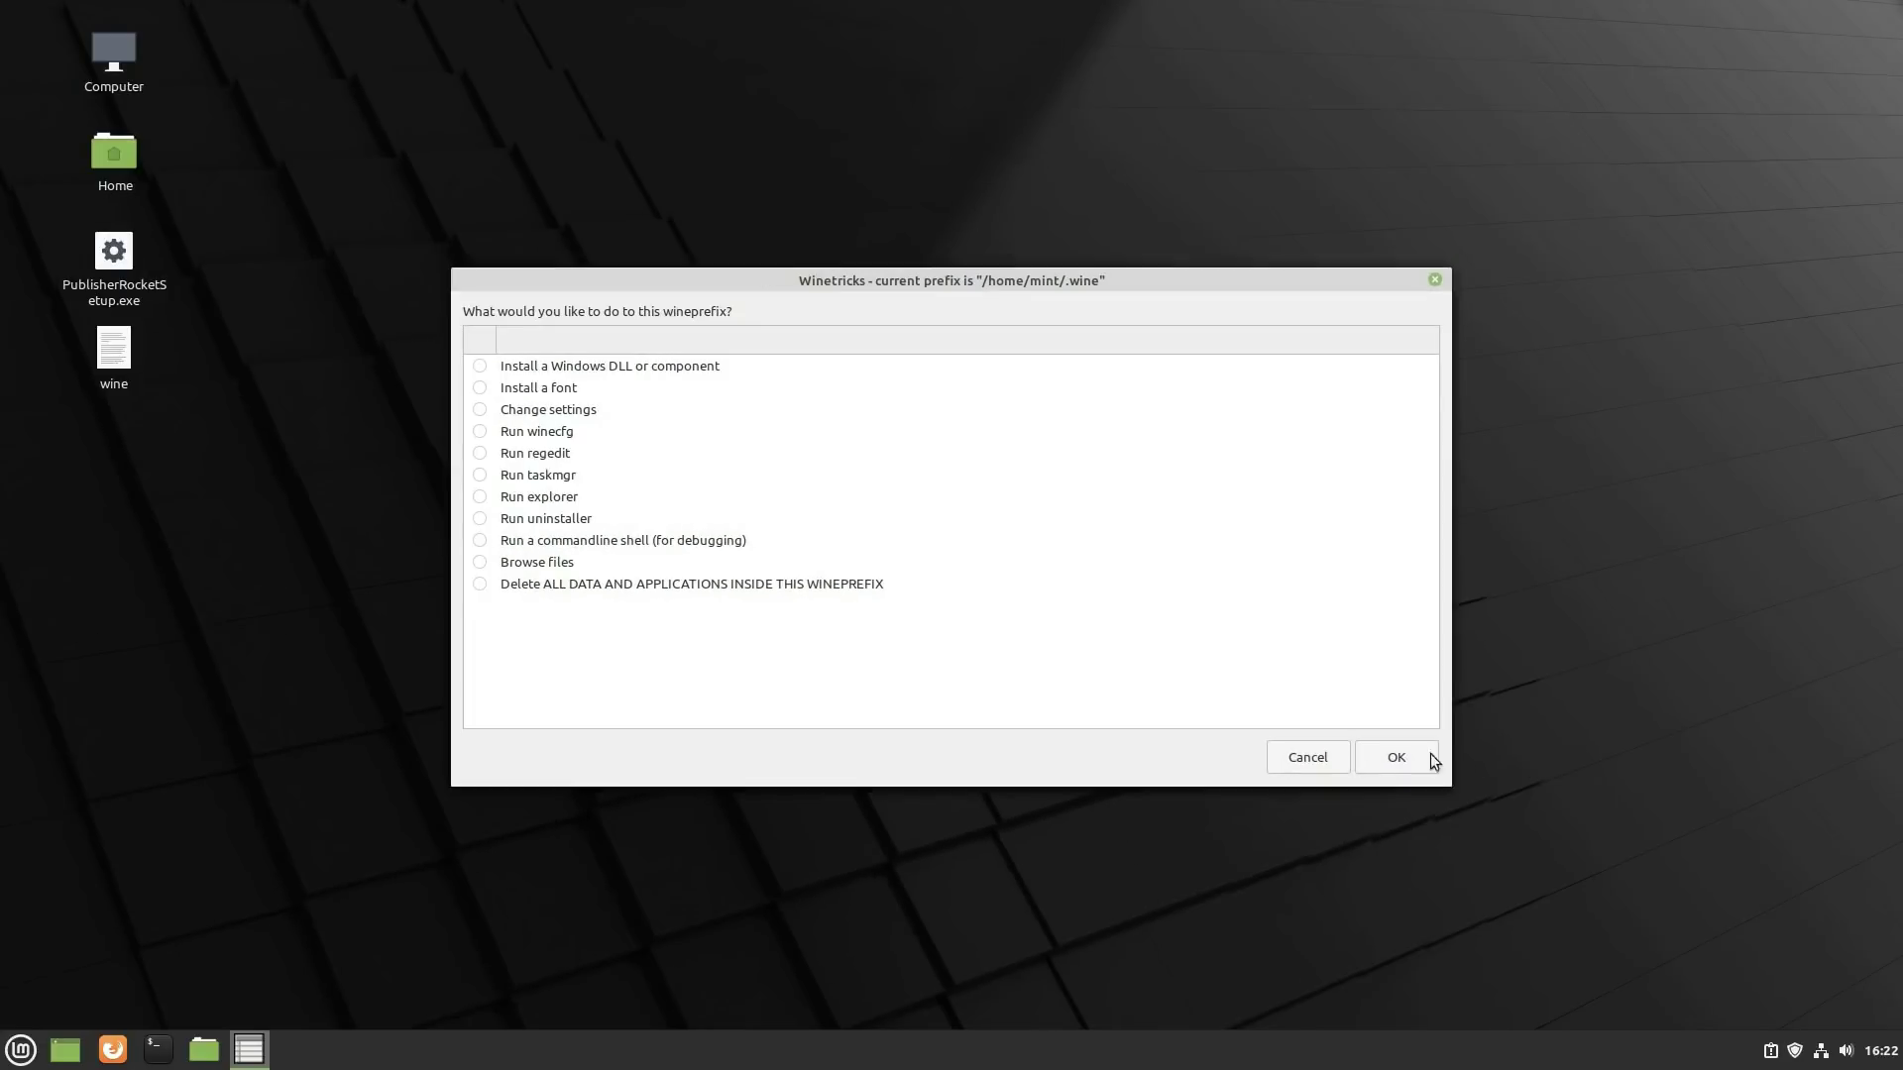
pyautogui.click(1324, 756)
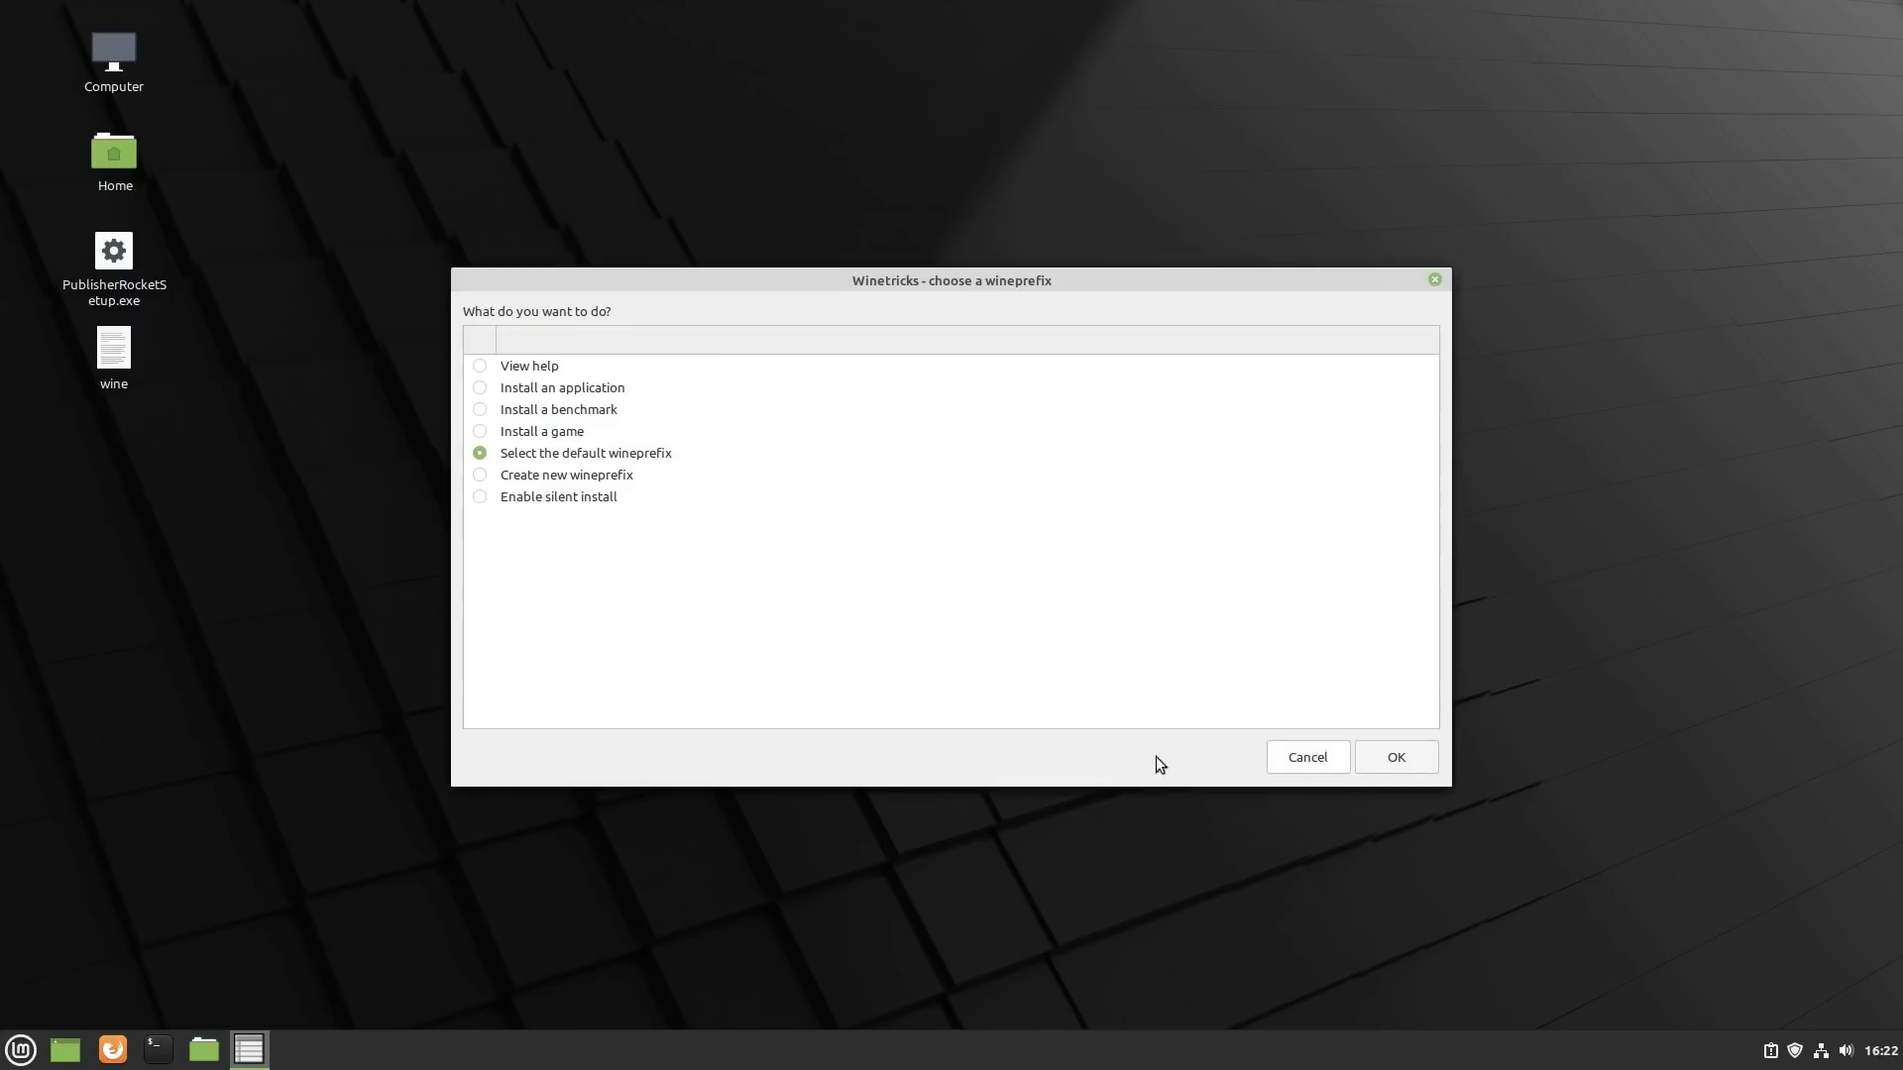
pyautogui.click(1295, 758)
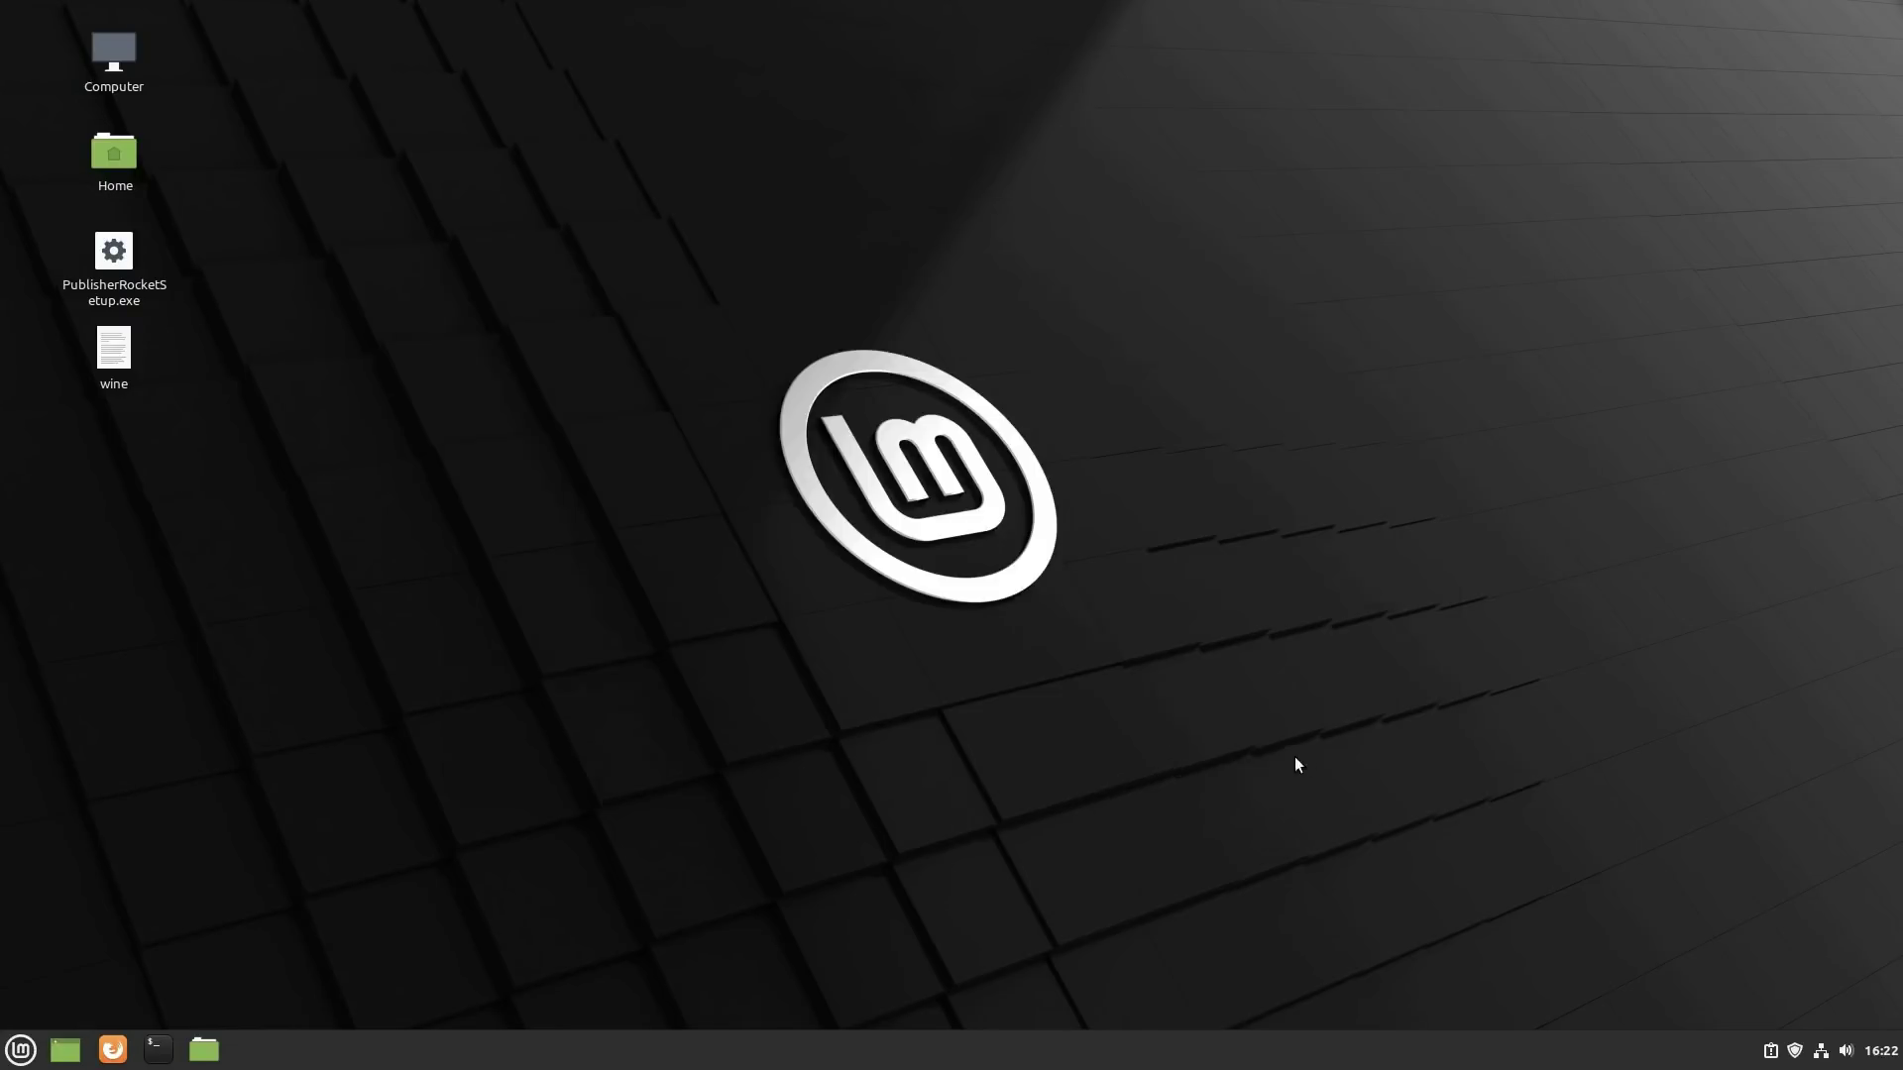
# Run PublisherRocketSetup.exe, close Publisher Rocket at its activation screen, and check the Mint menu
pyautogui.doubleClick(106, 279)
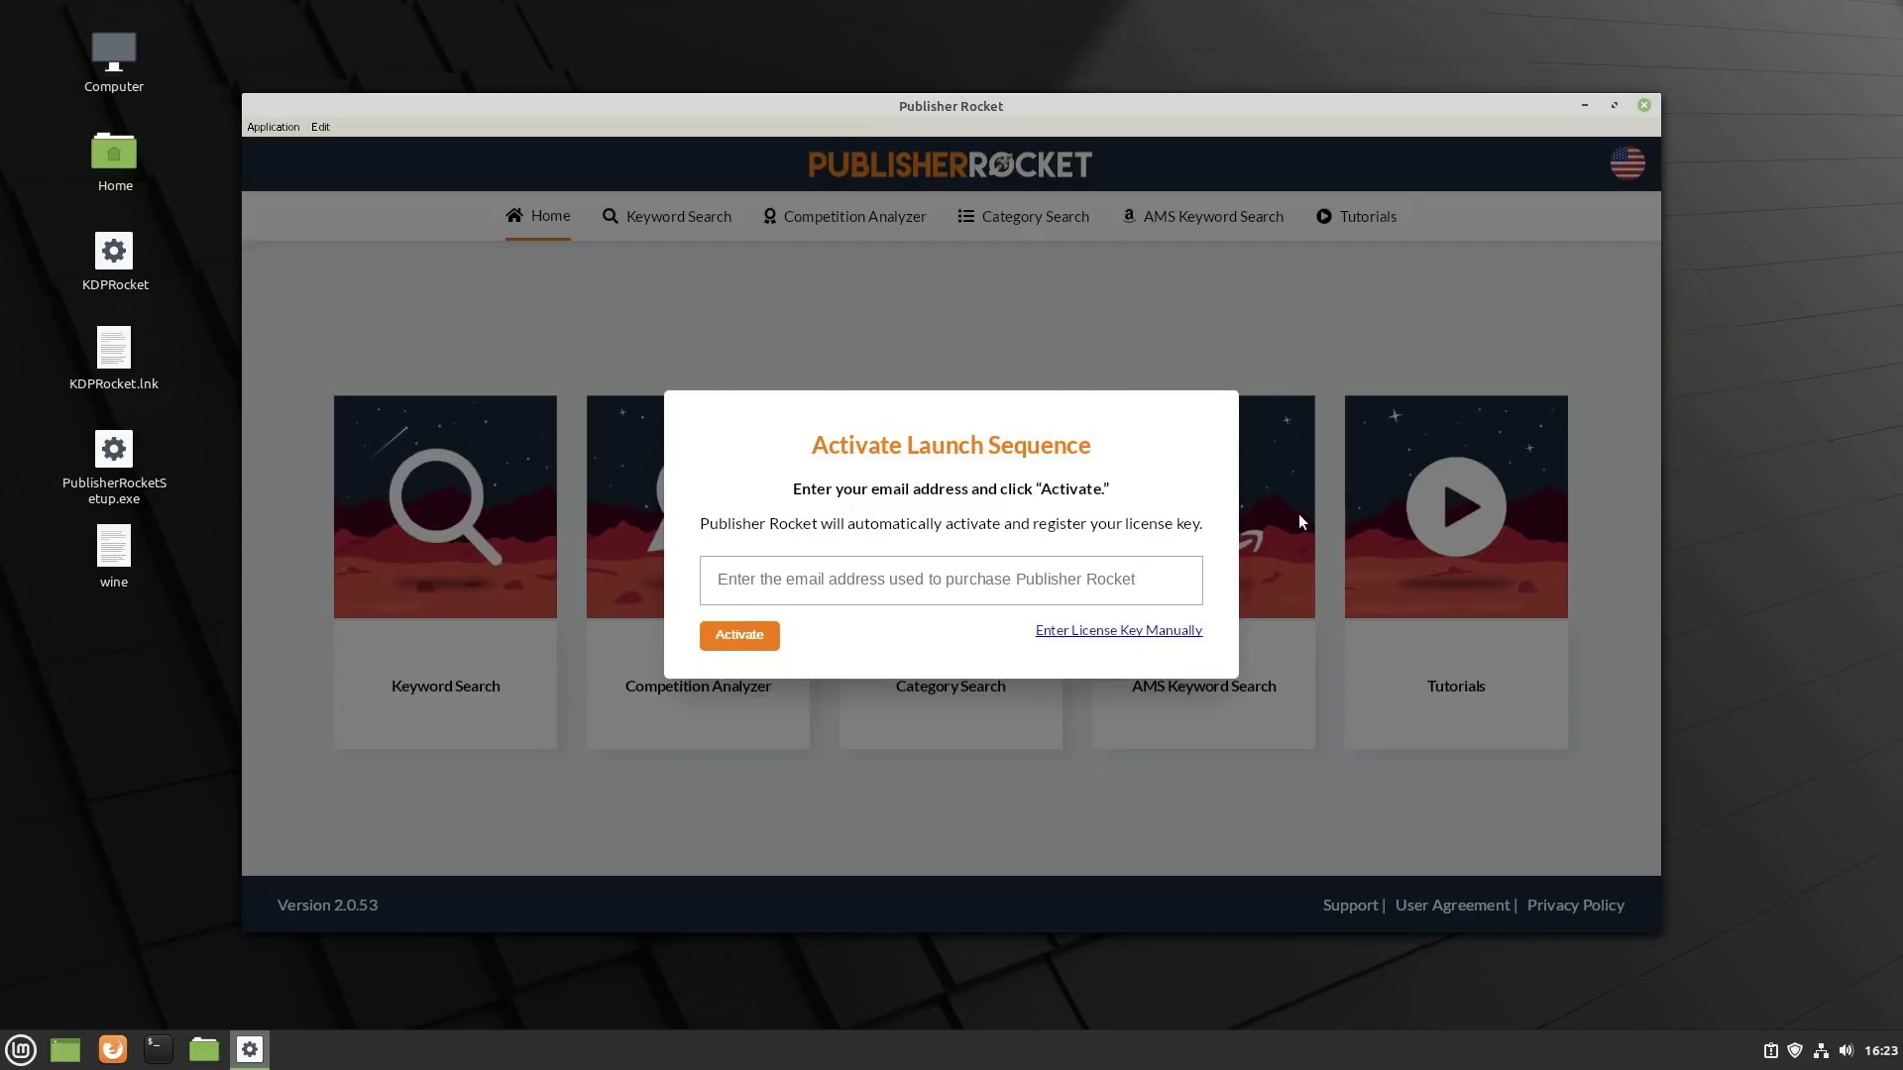
pyautogui.click(1644, 108)
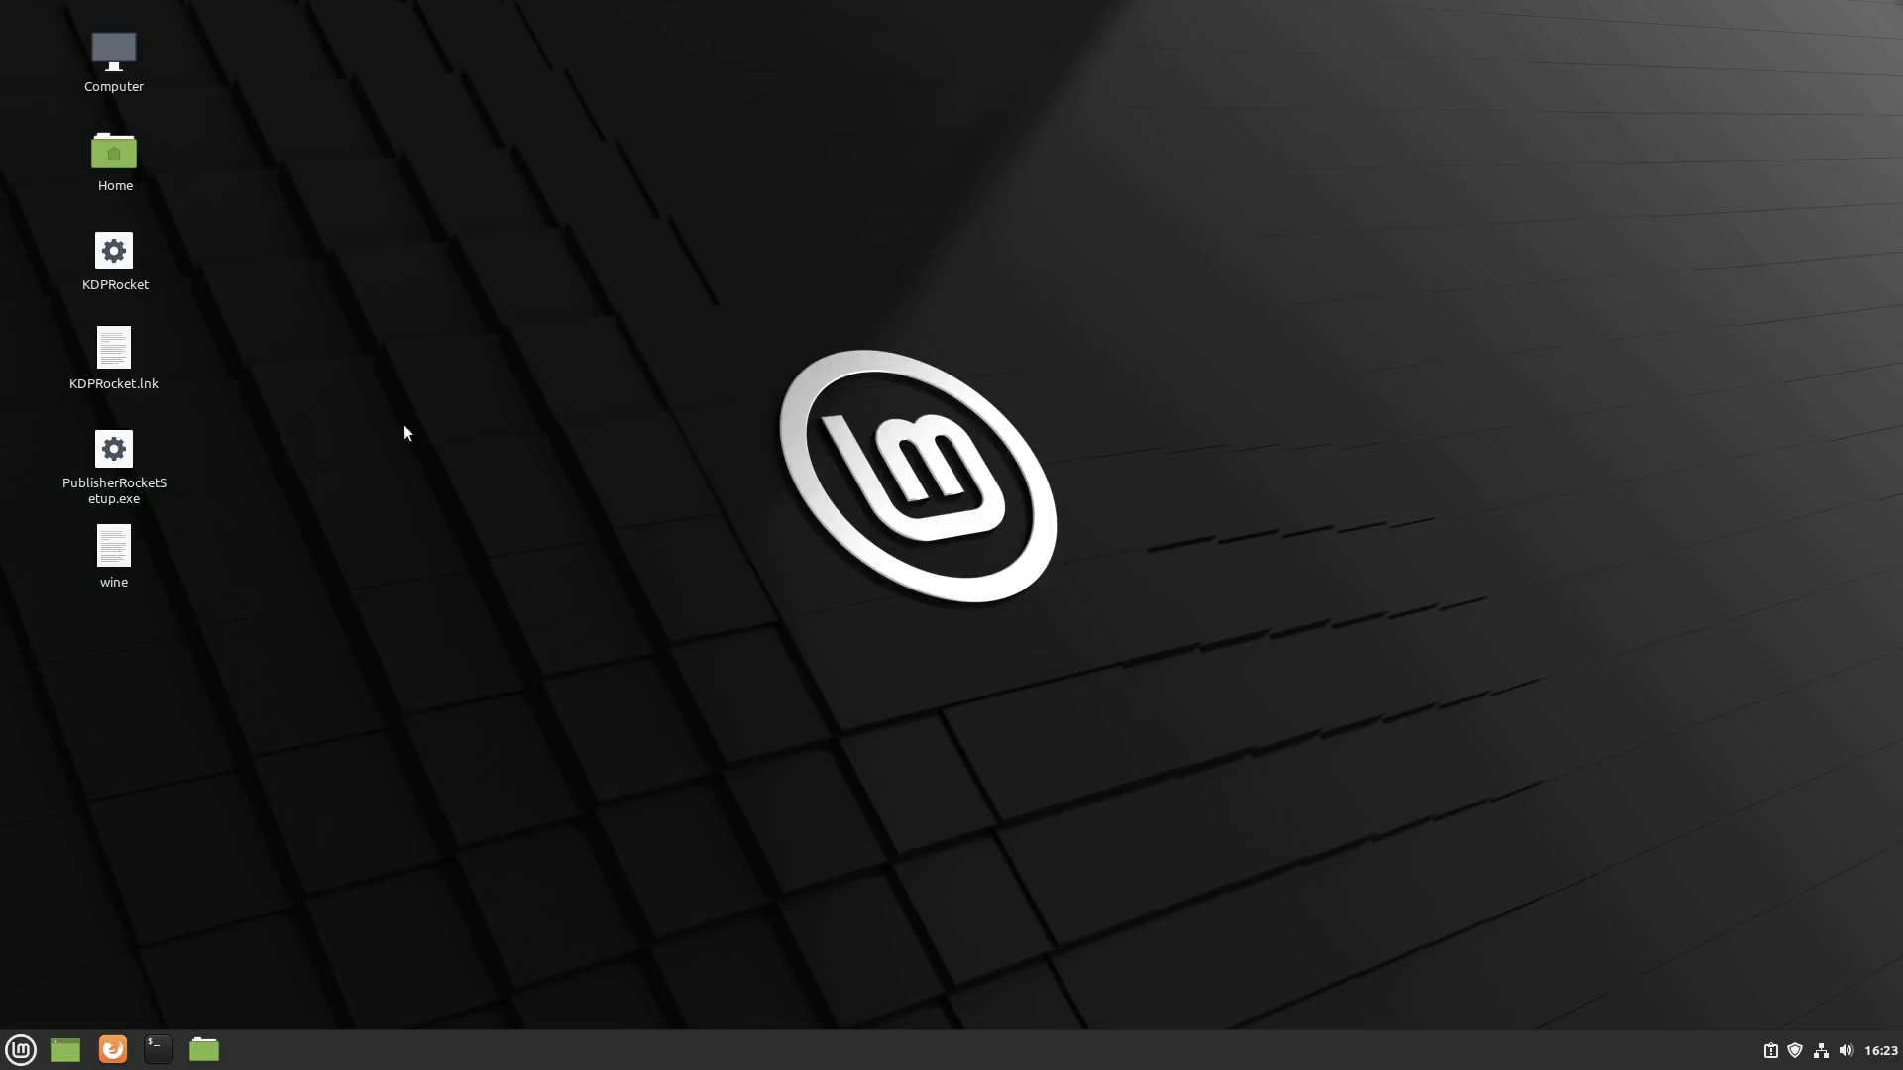
pyautogui.click(21, 1050)
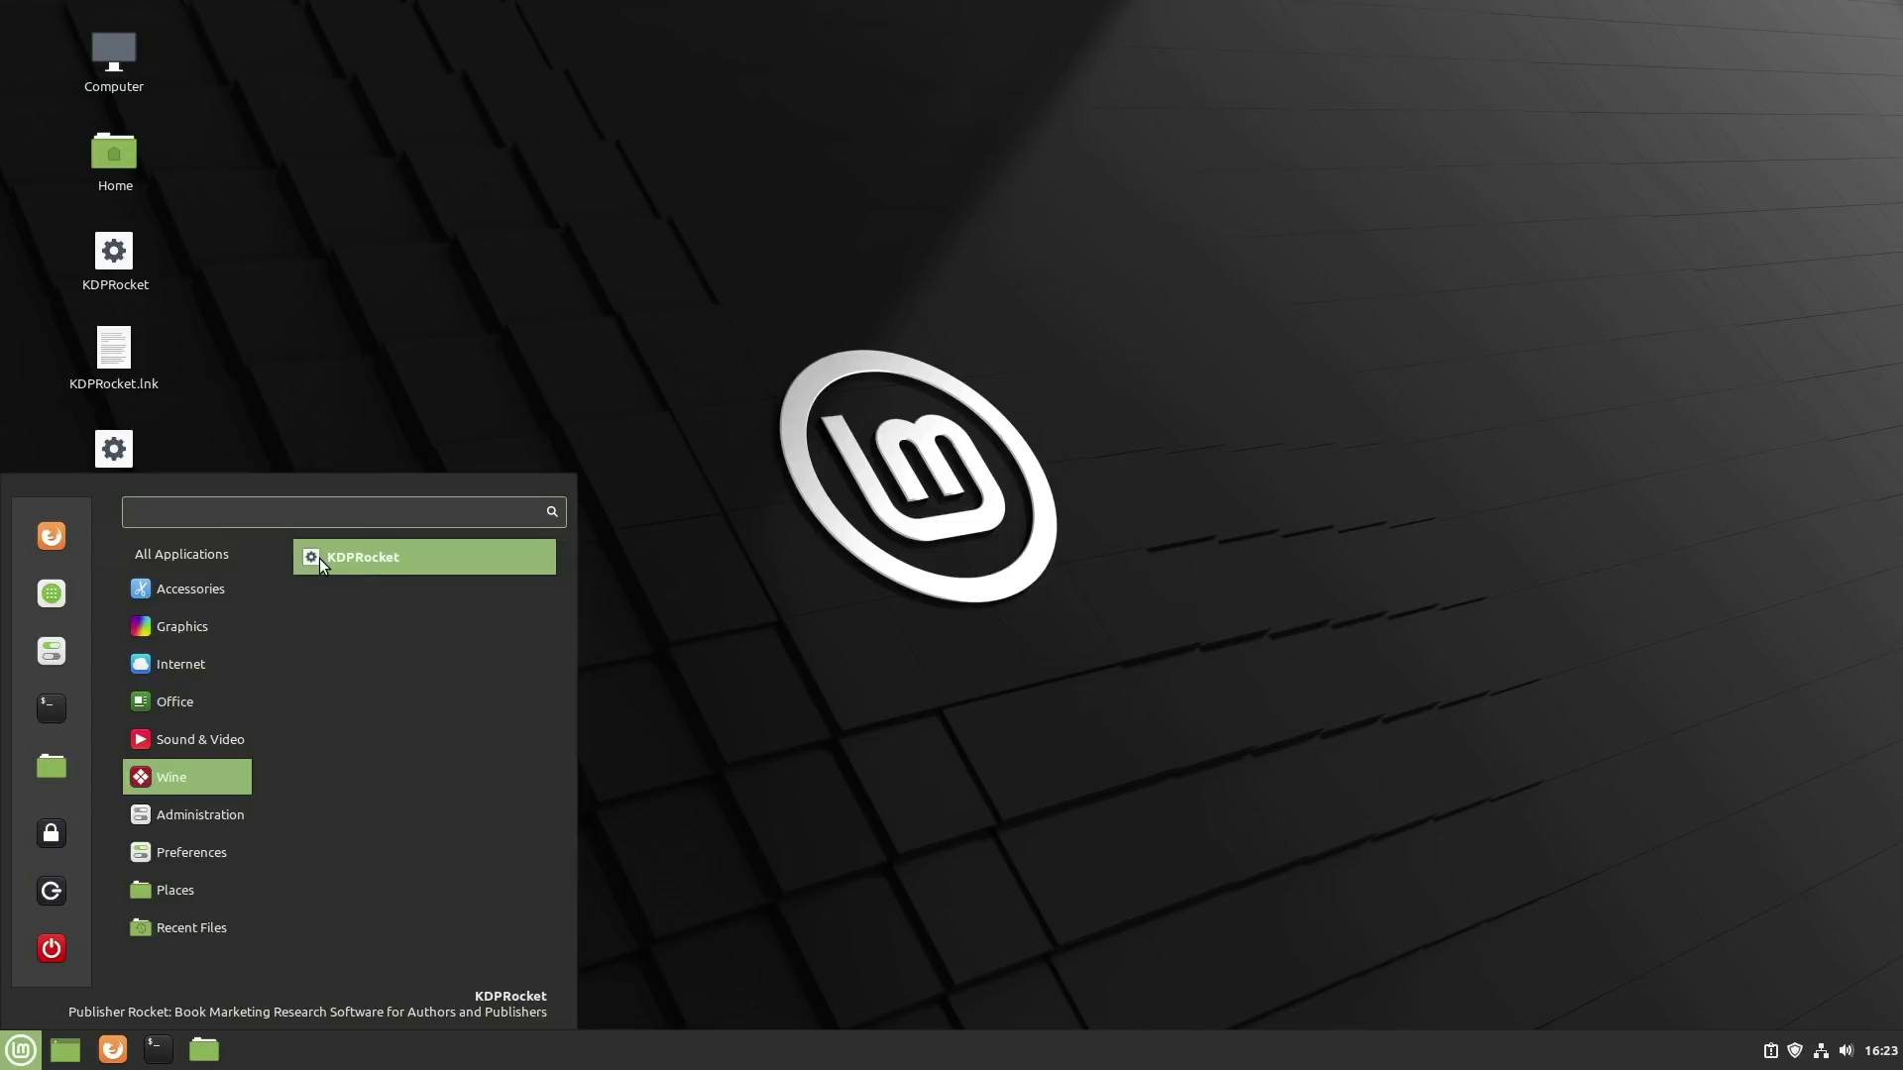
# Search Startpage in Firefox for 'publisher rocket logo' and preview the round rocket logo image
pyautogui.click(377, 412)
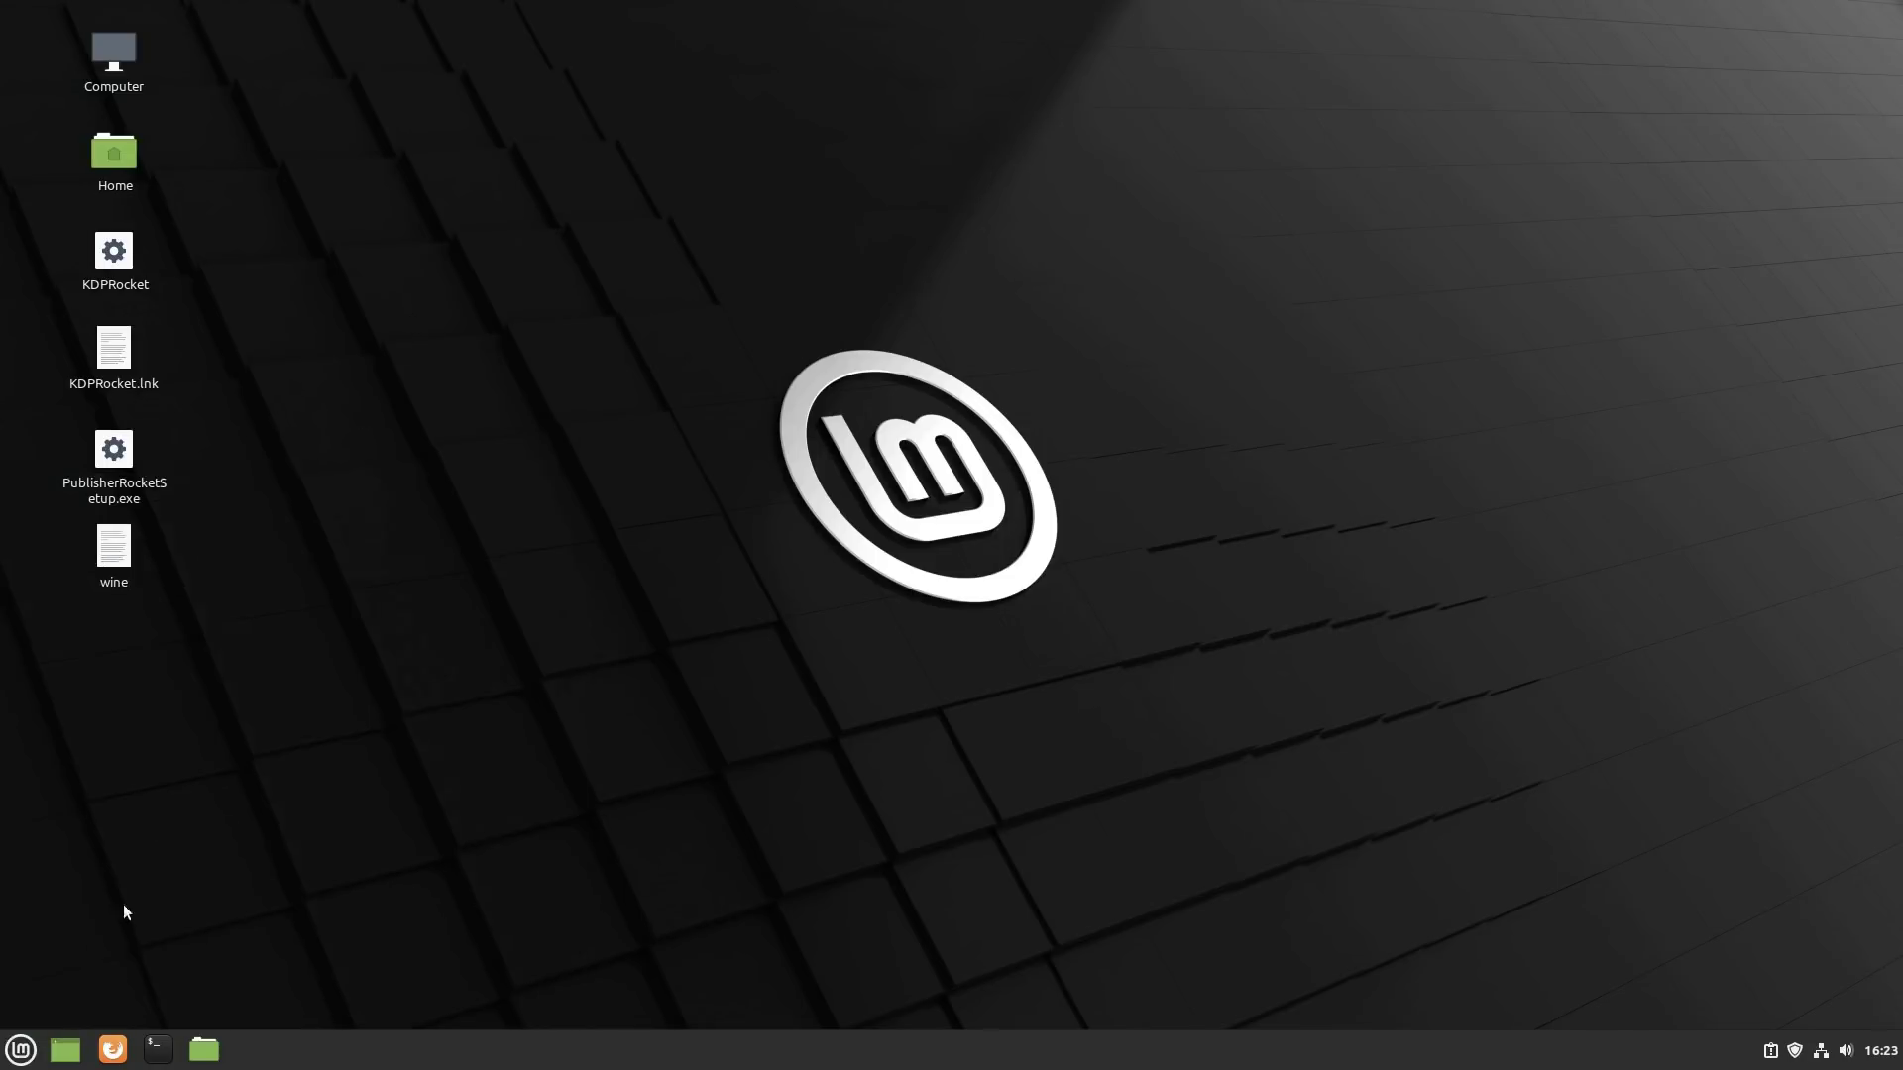
pyautogui.click(112, 1050)
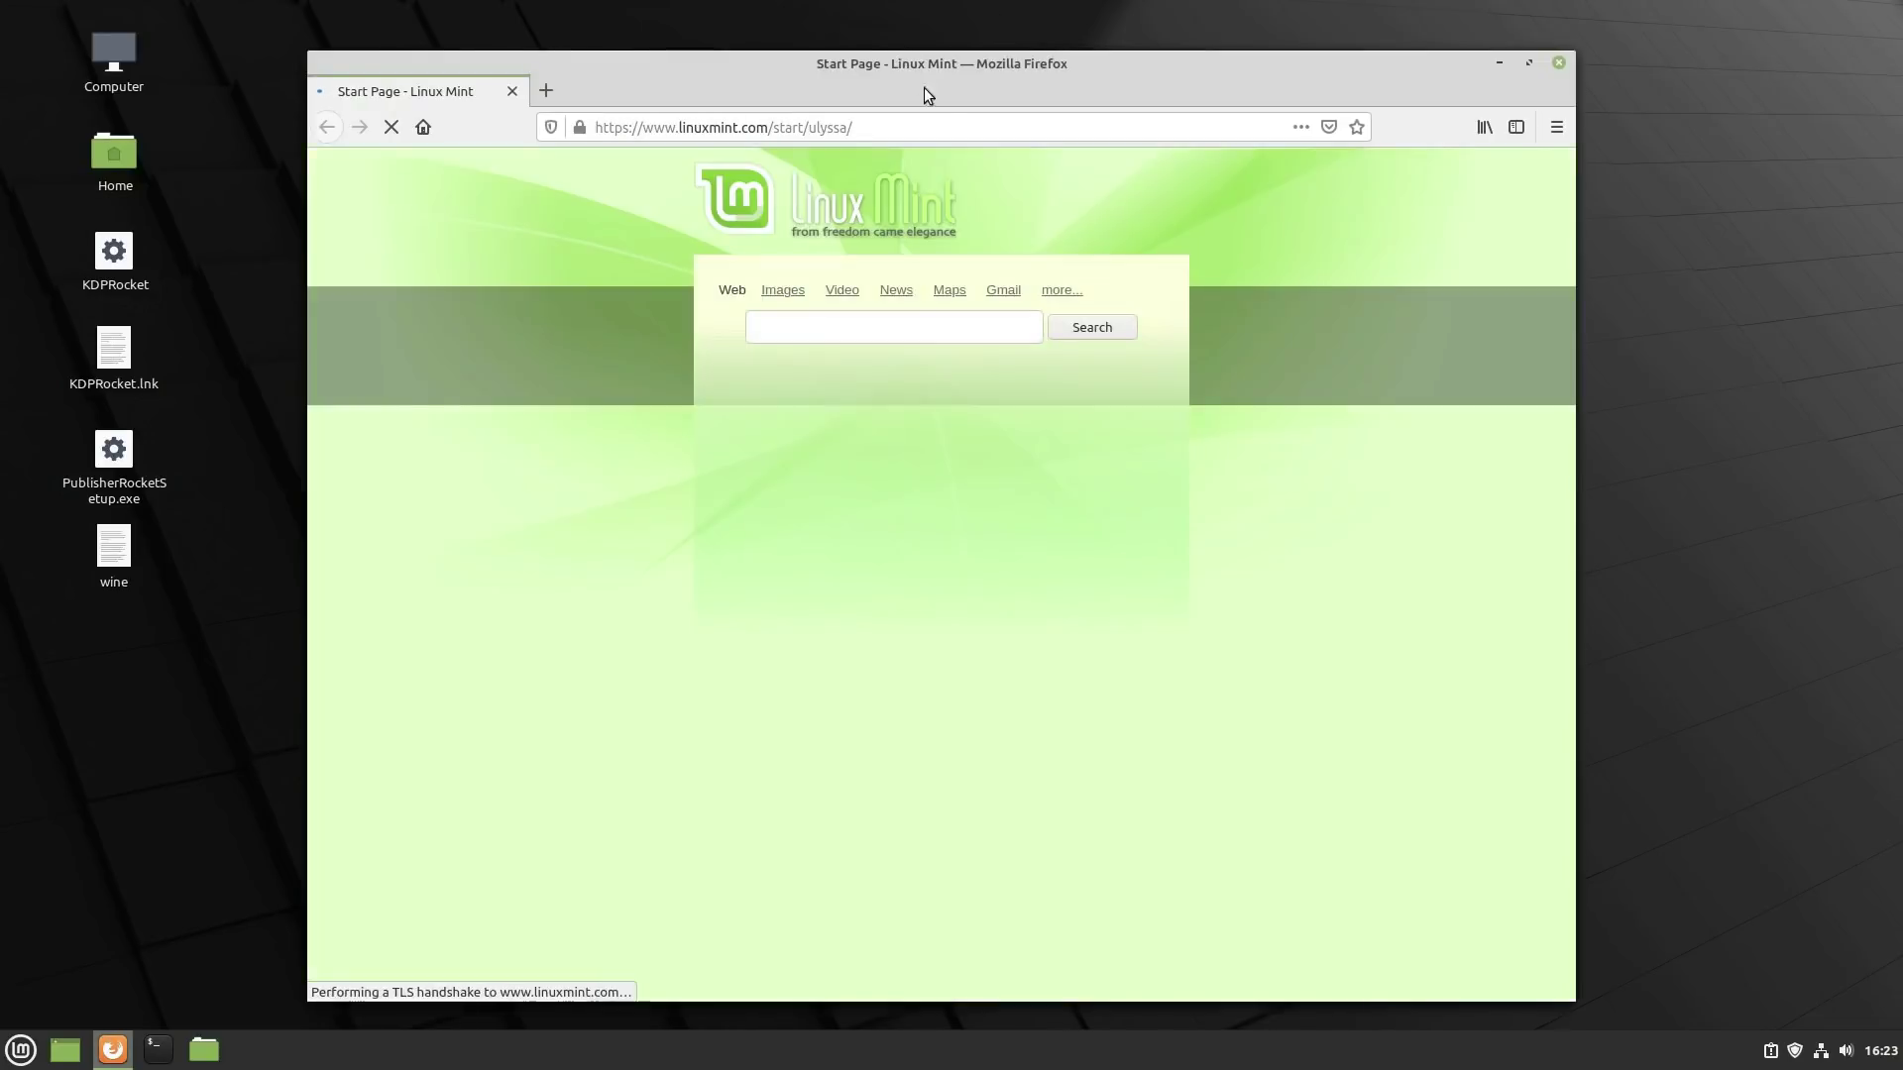
pyautogui.click(959, 121)
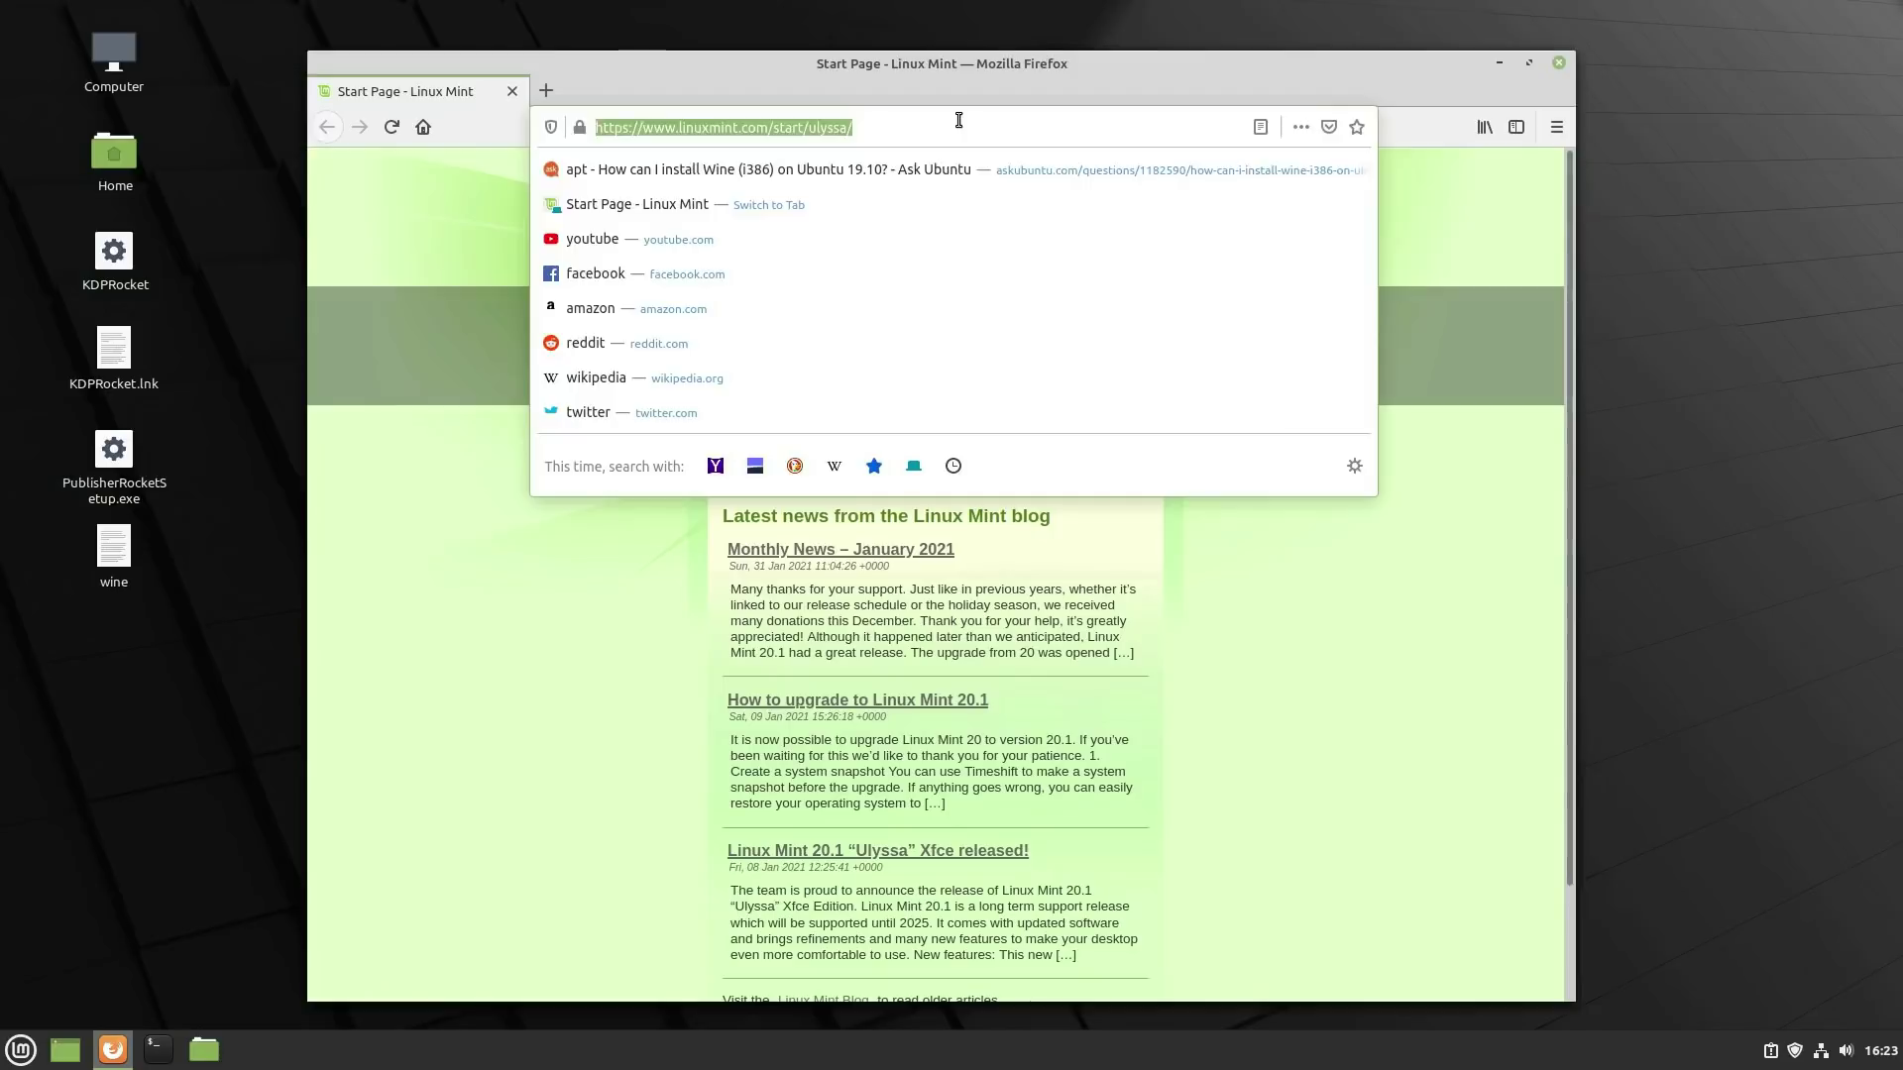
pyautogui.write('pb')
pyautogui.press('BackSpace')
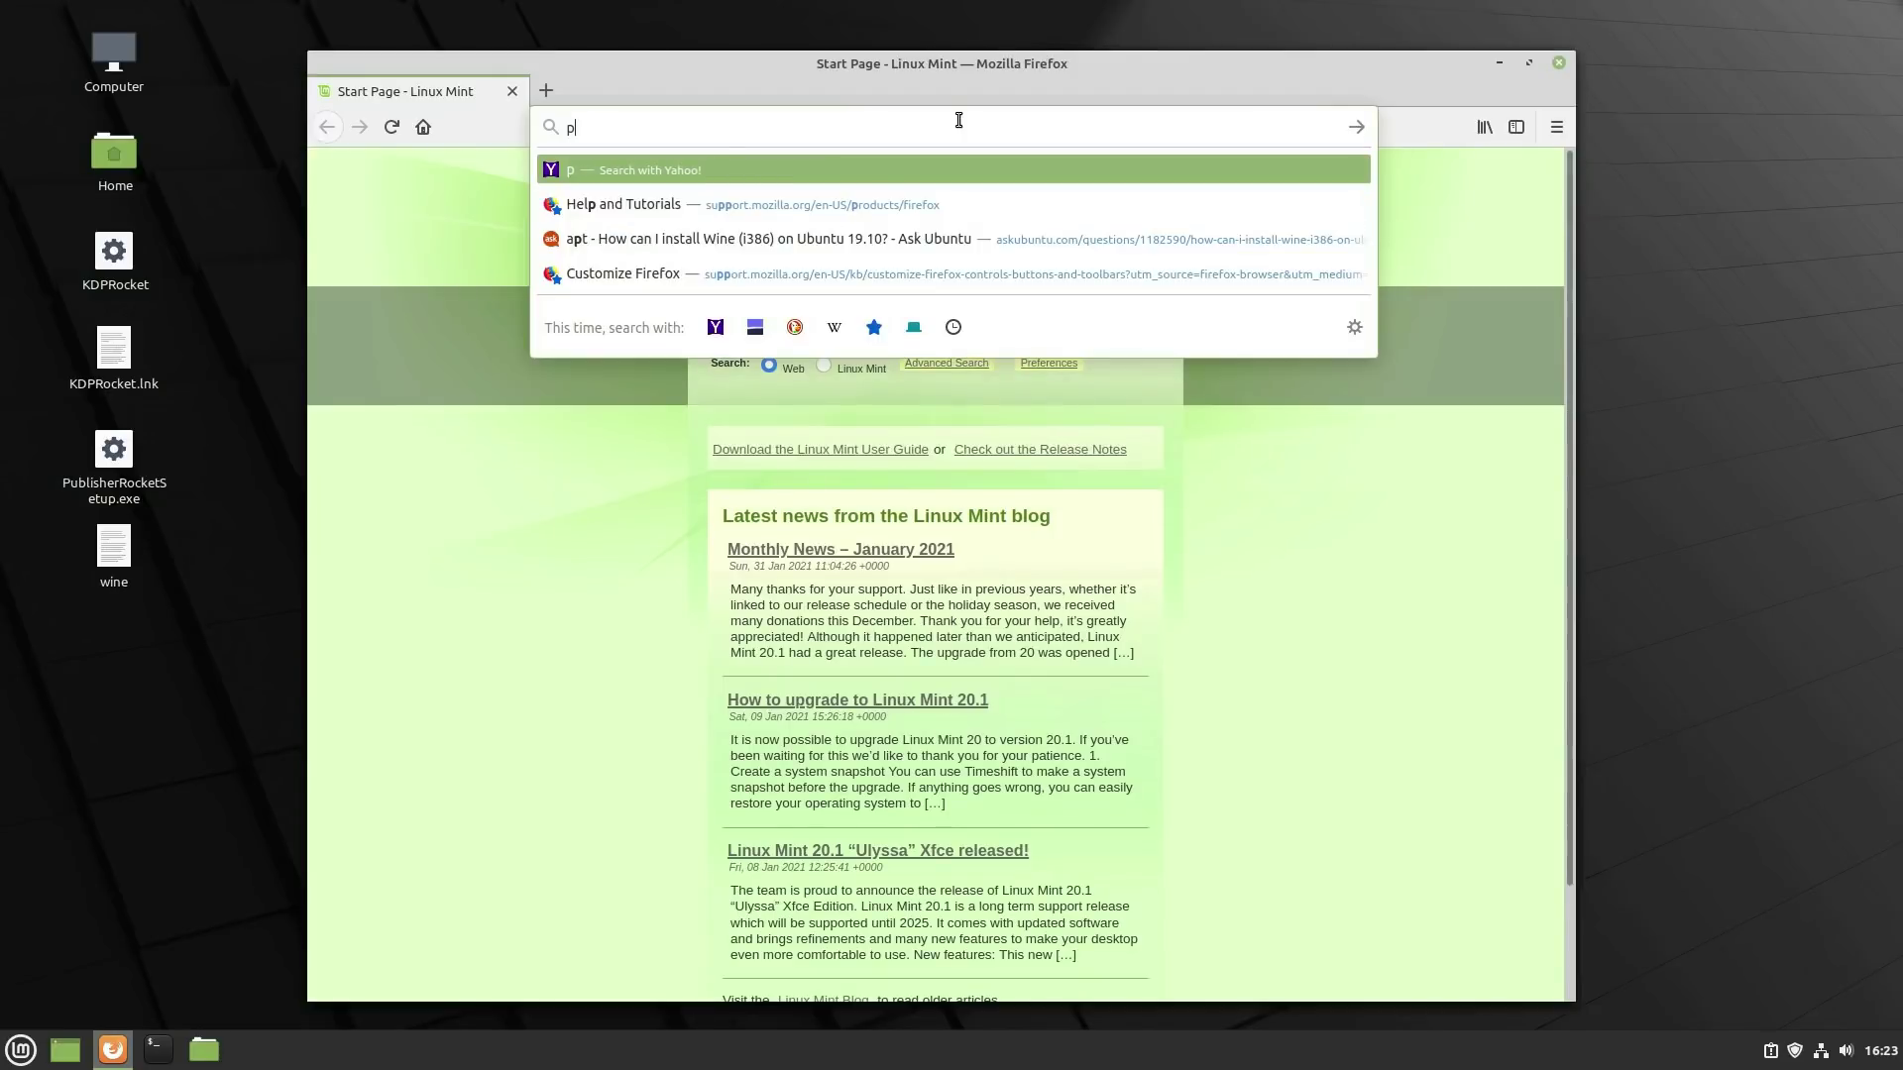
pyautogui.write('ublisher ')
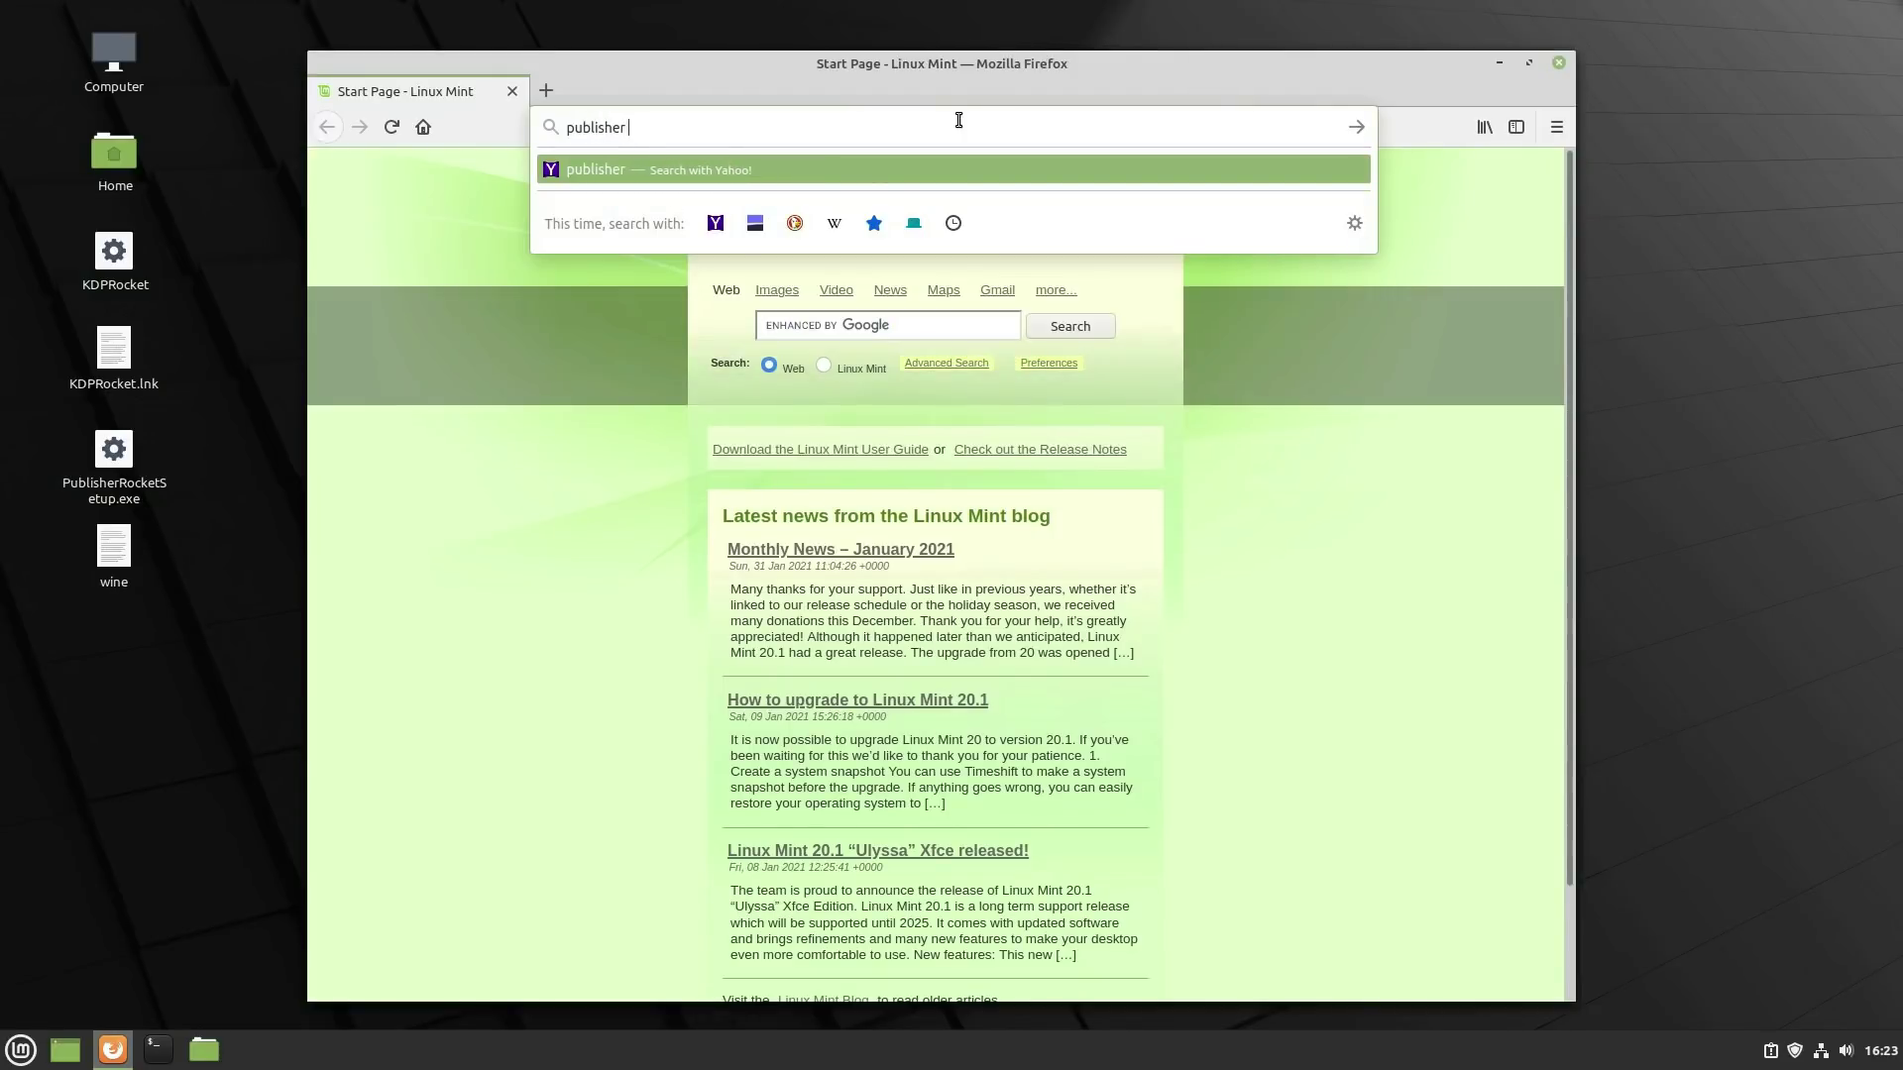
pyautogui.write('rocket logo')
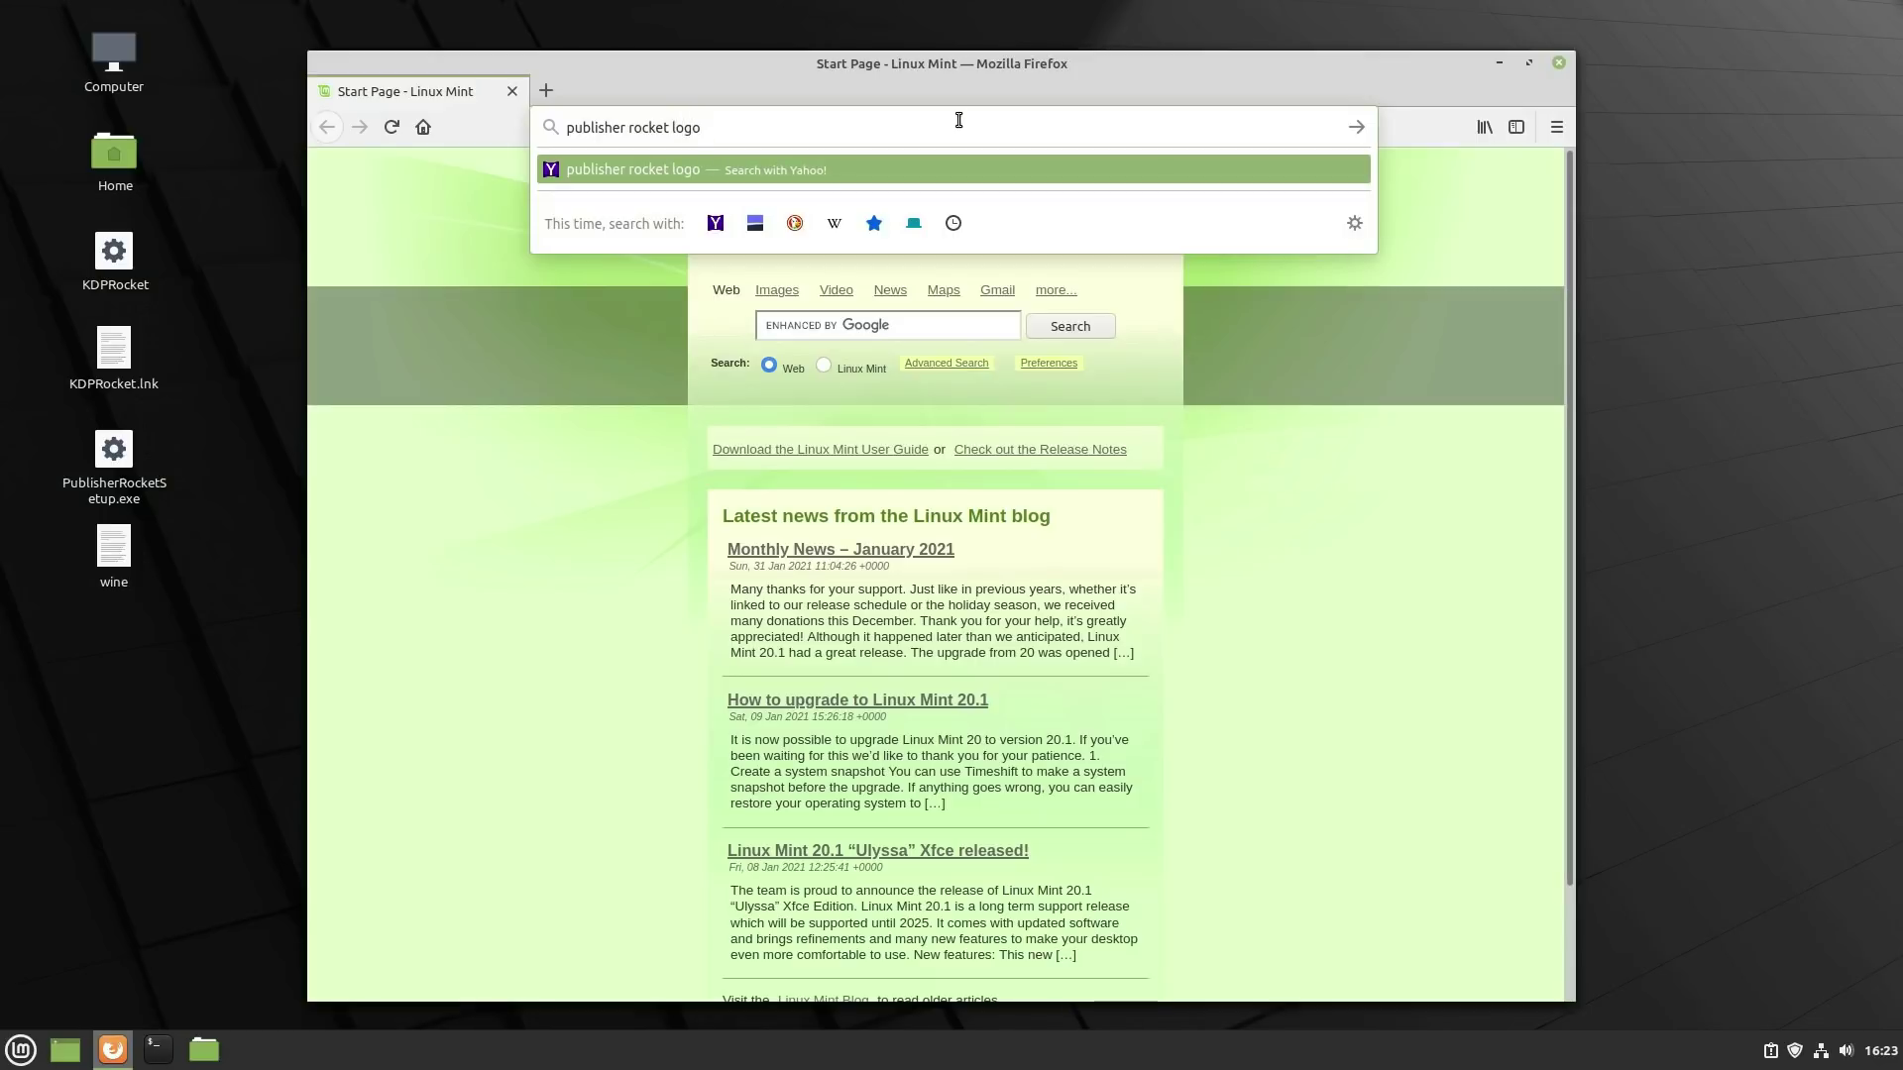
pyautogui.click(754, 223)
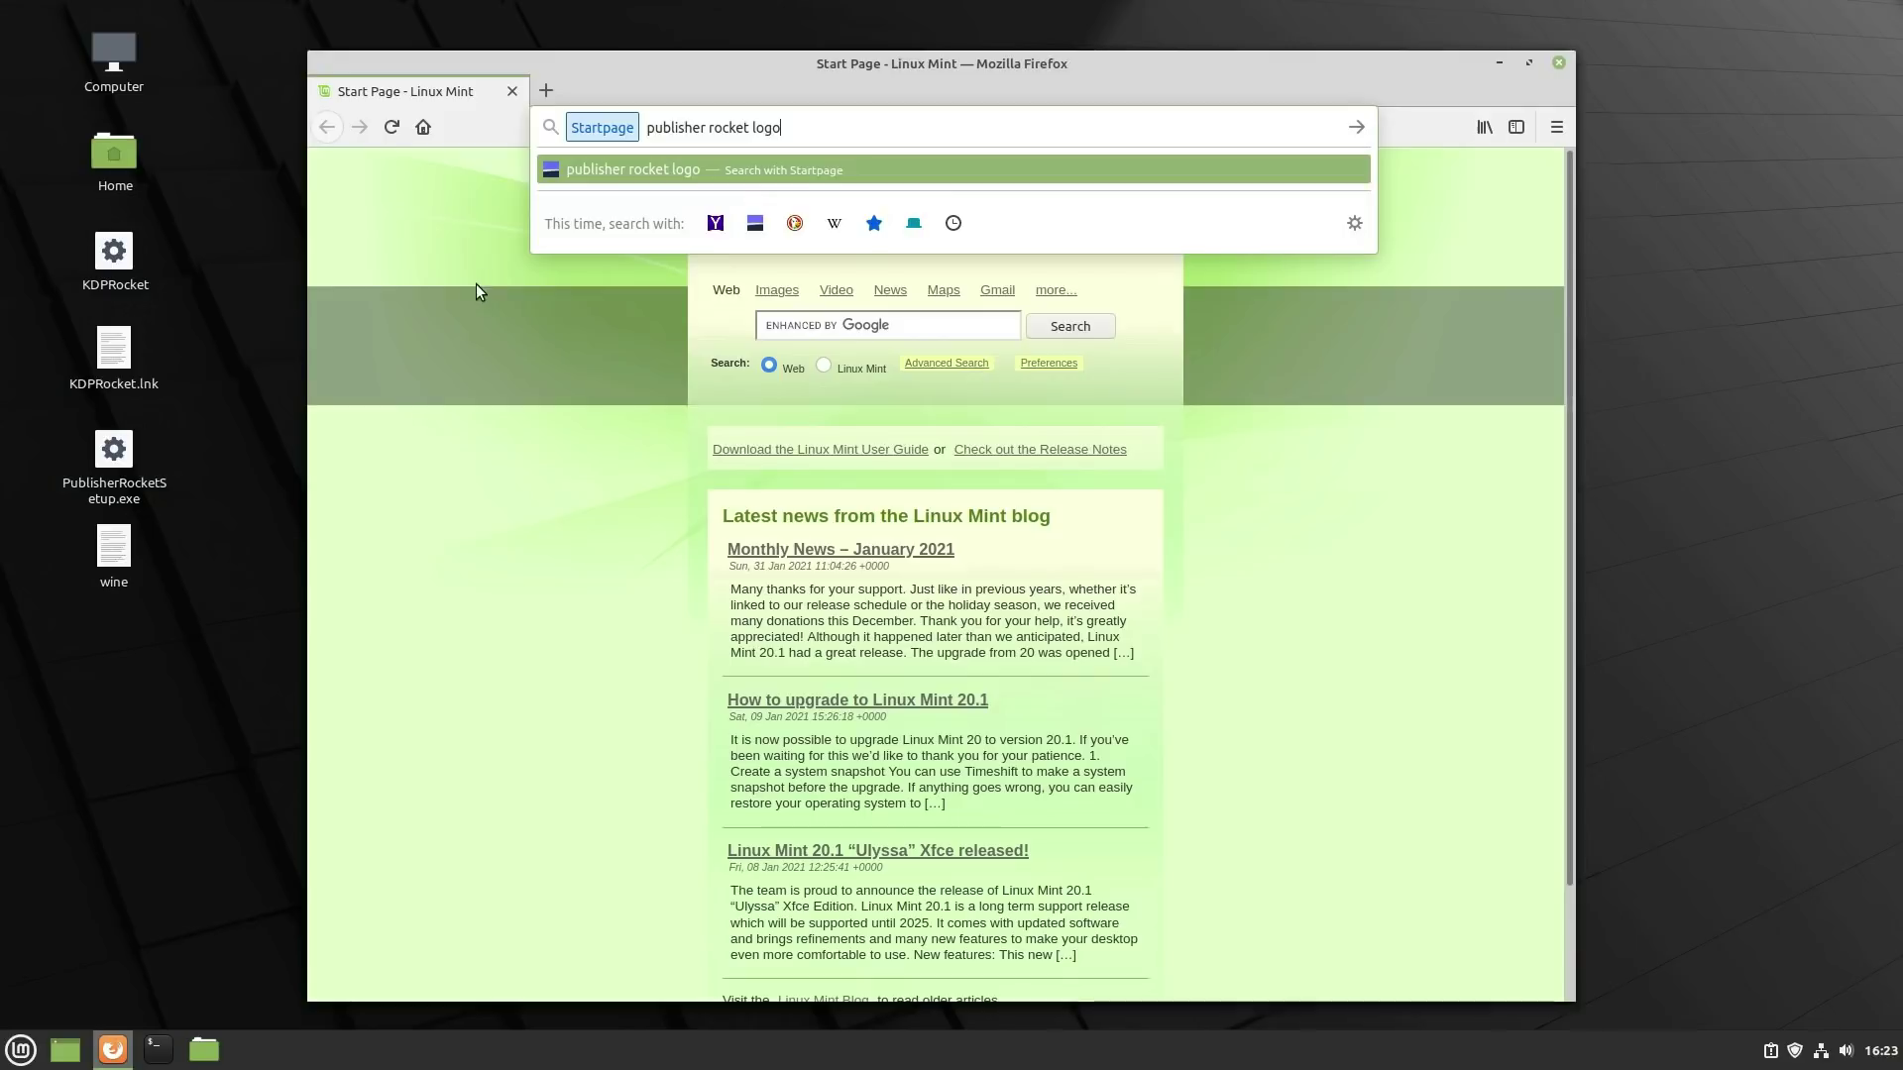
pyautogui.press('Return')
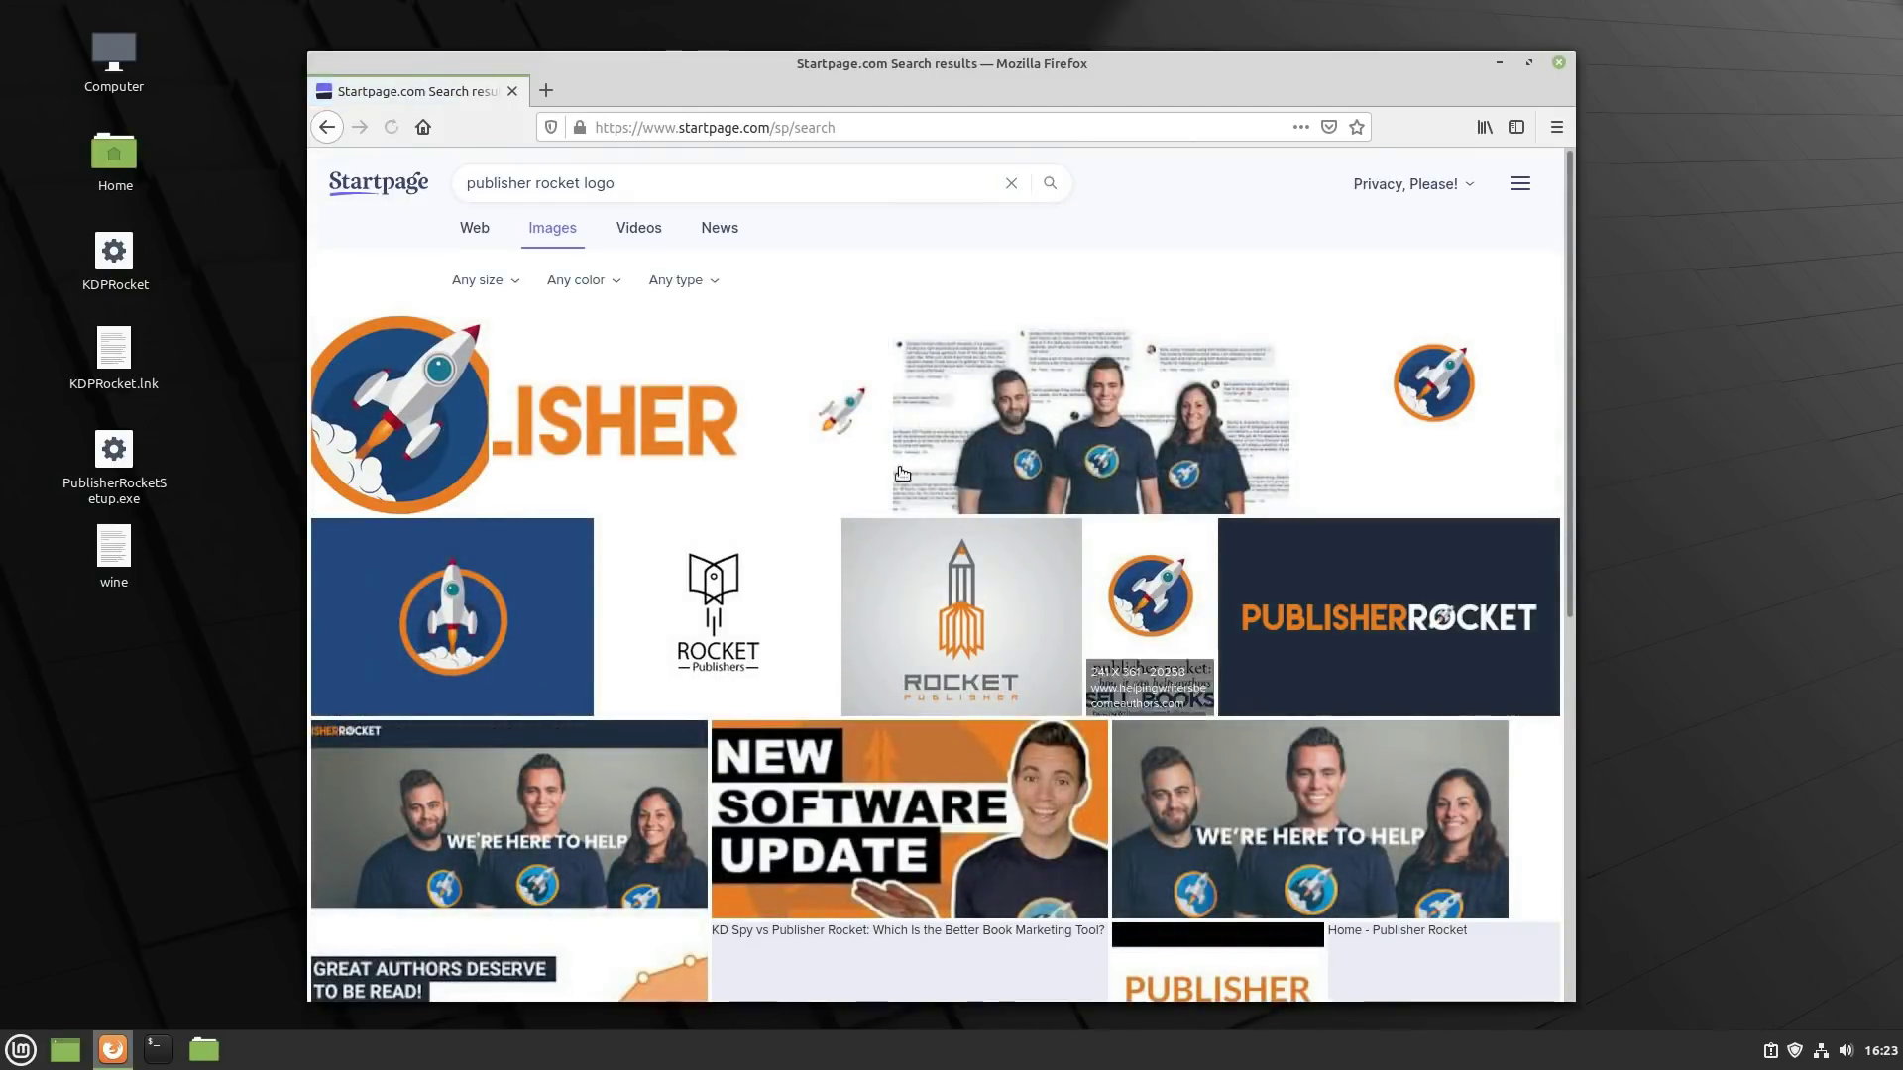
pyautogui.click(432, 402)
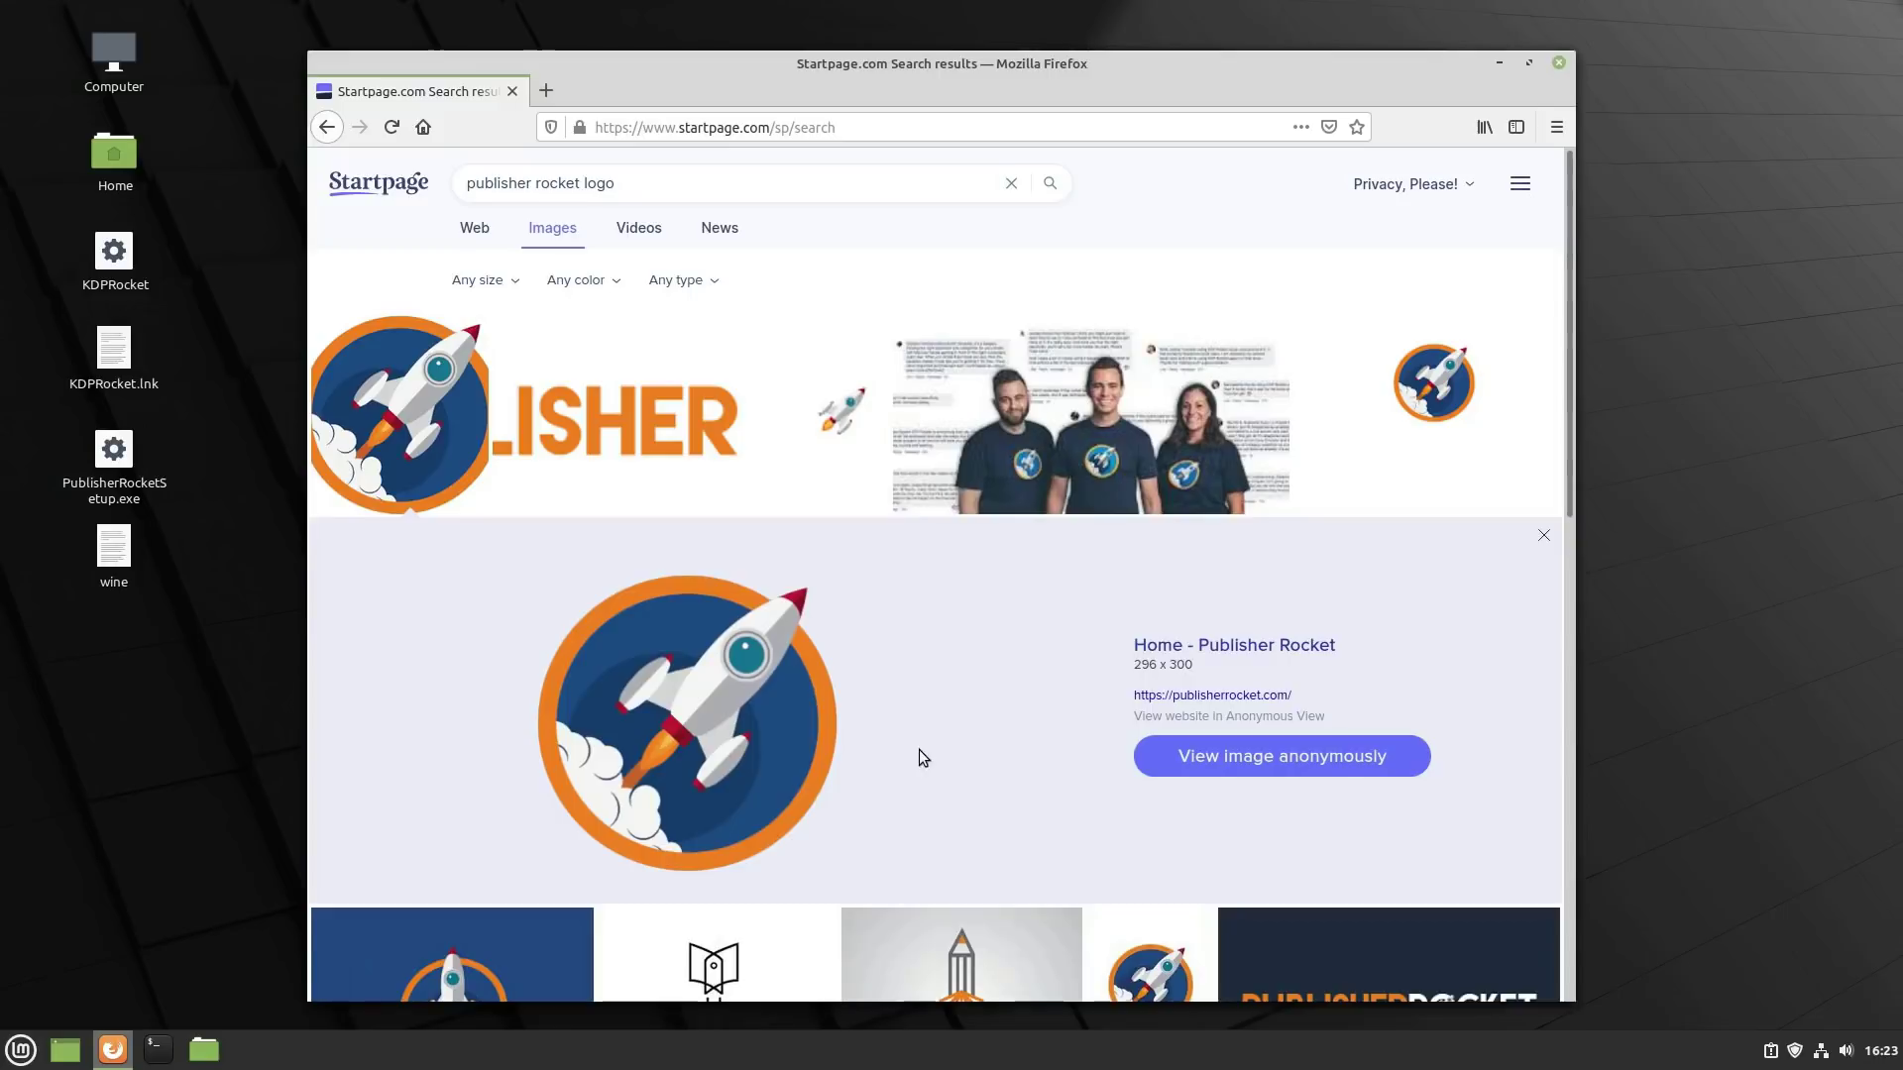
# Save the rocket logo image into a new 'logos' folder under home
pyautogui.rightClick(709, 714)
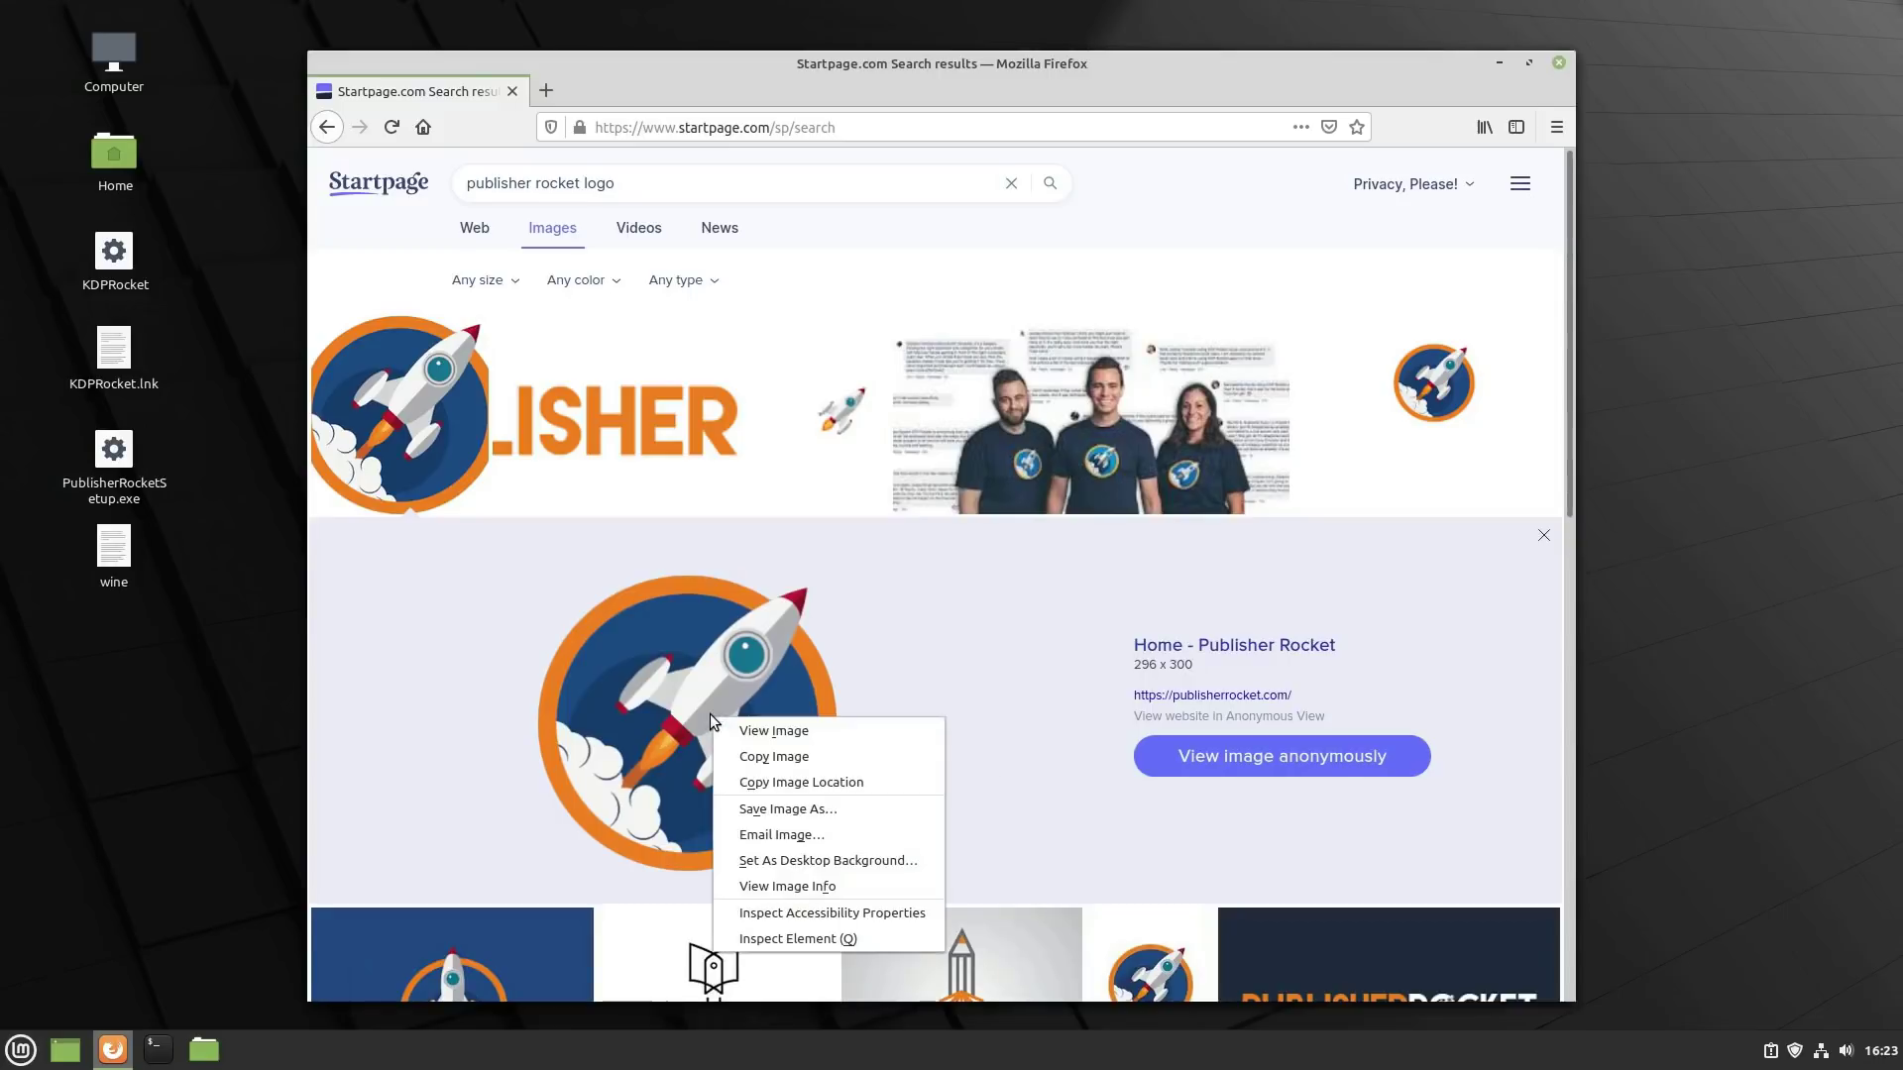
pyautogui.click(832, 811)
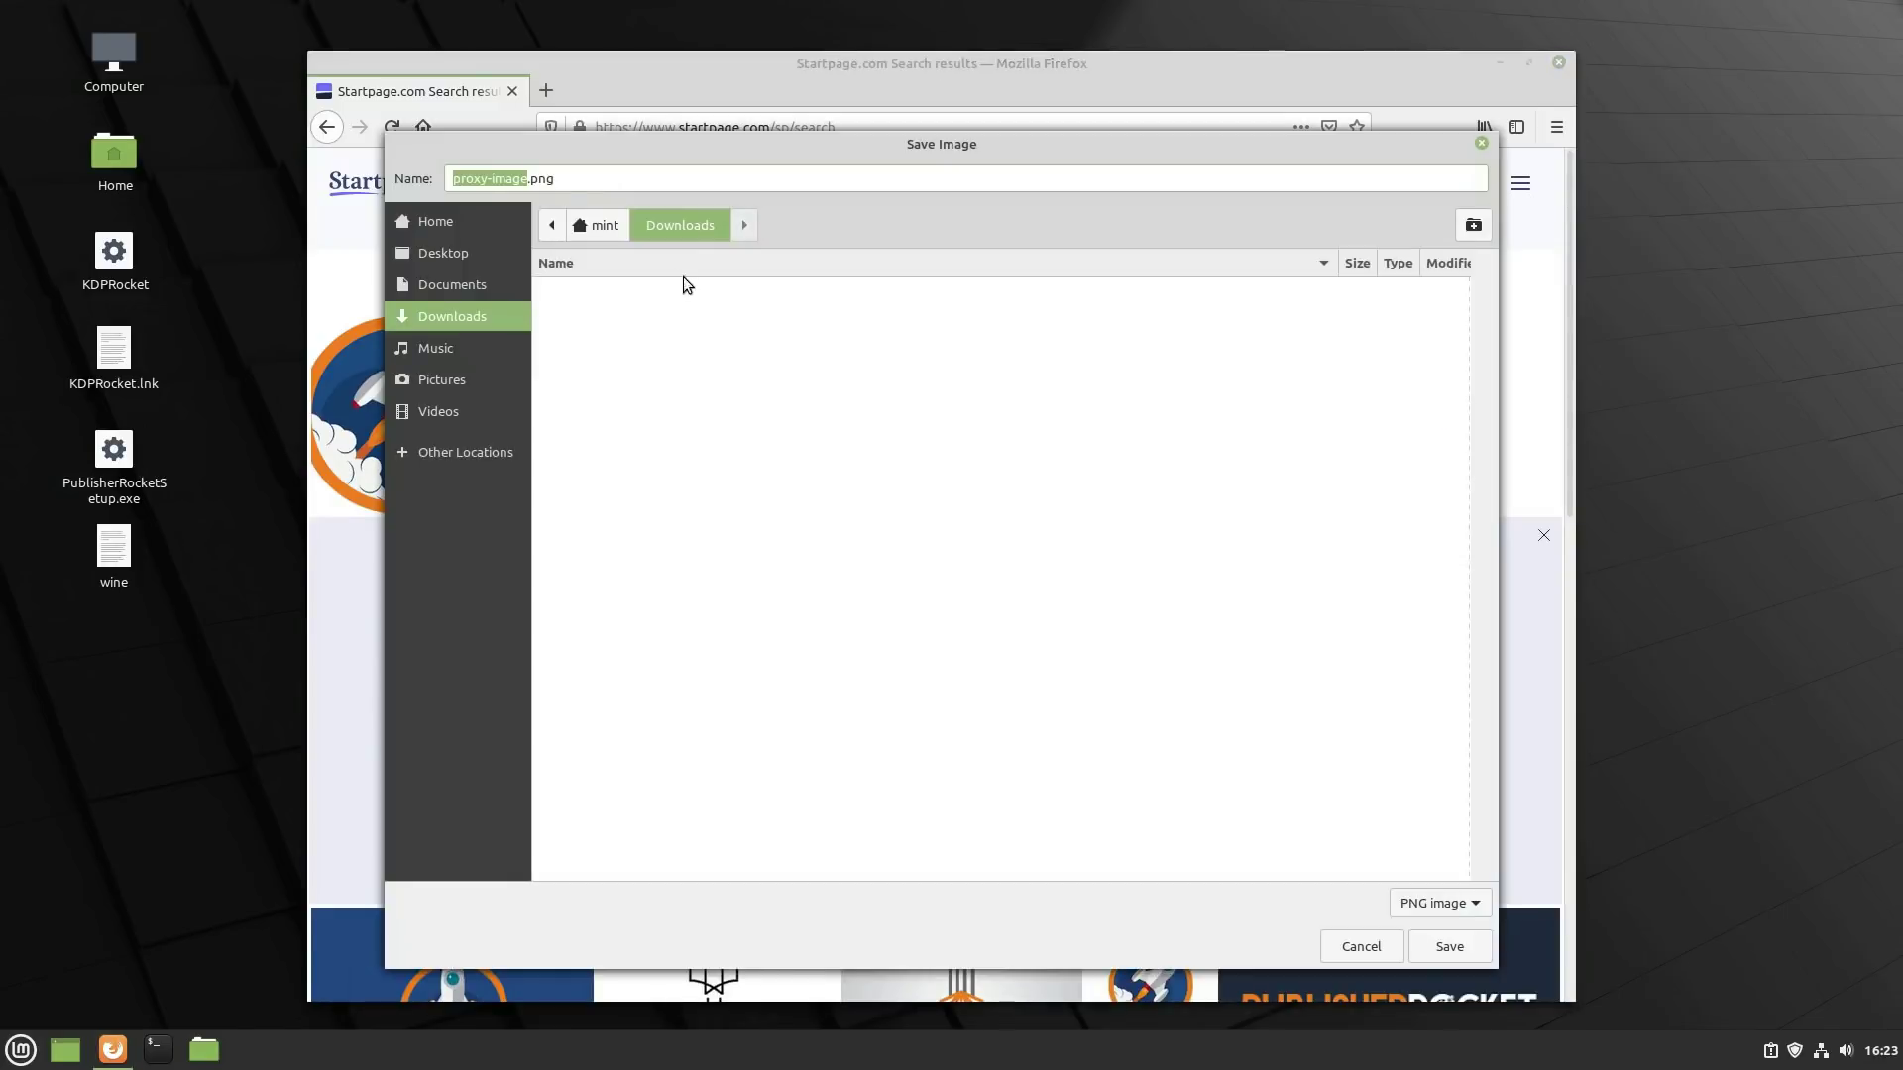
pyautogui.click(447, 220)
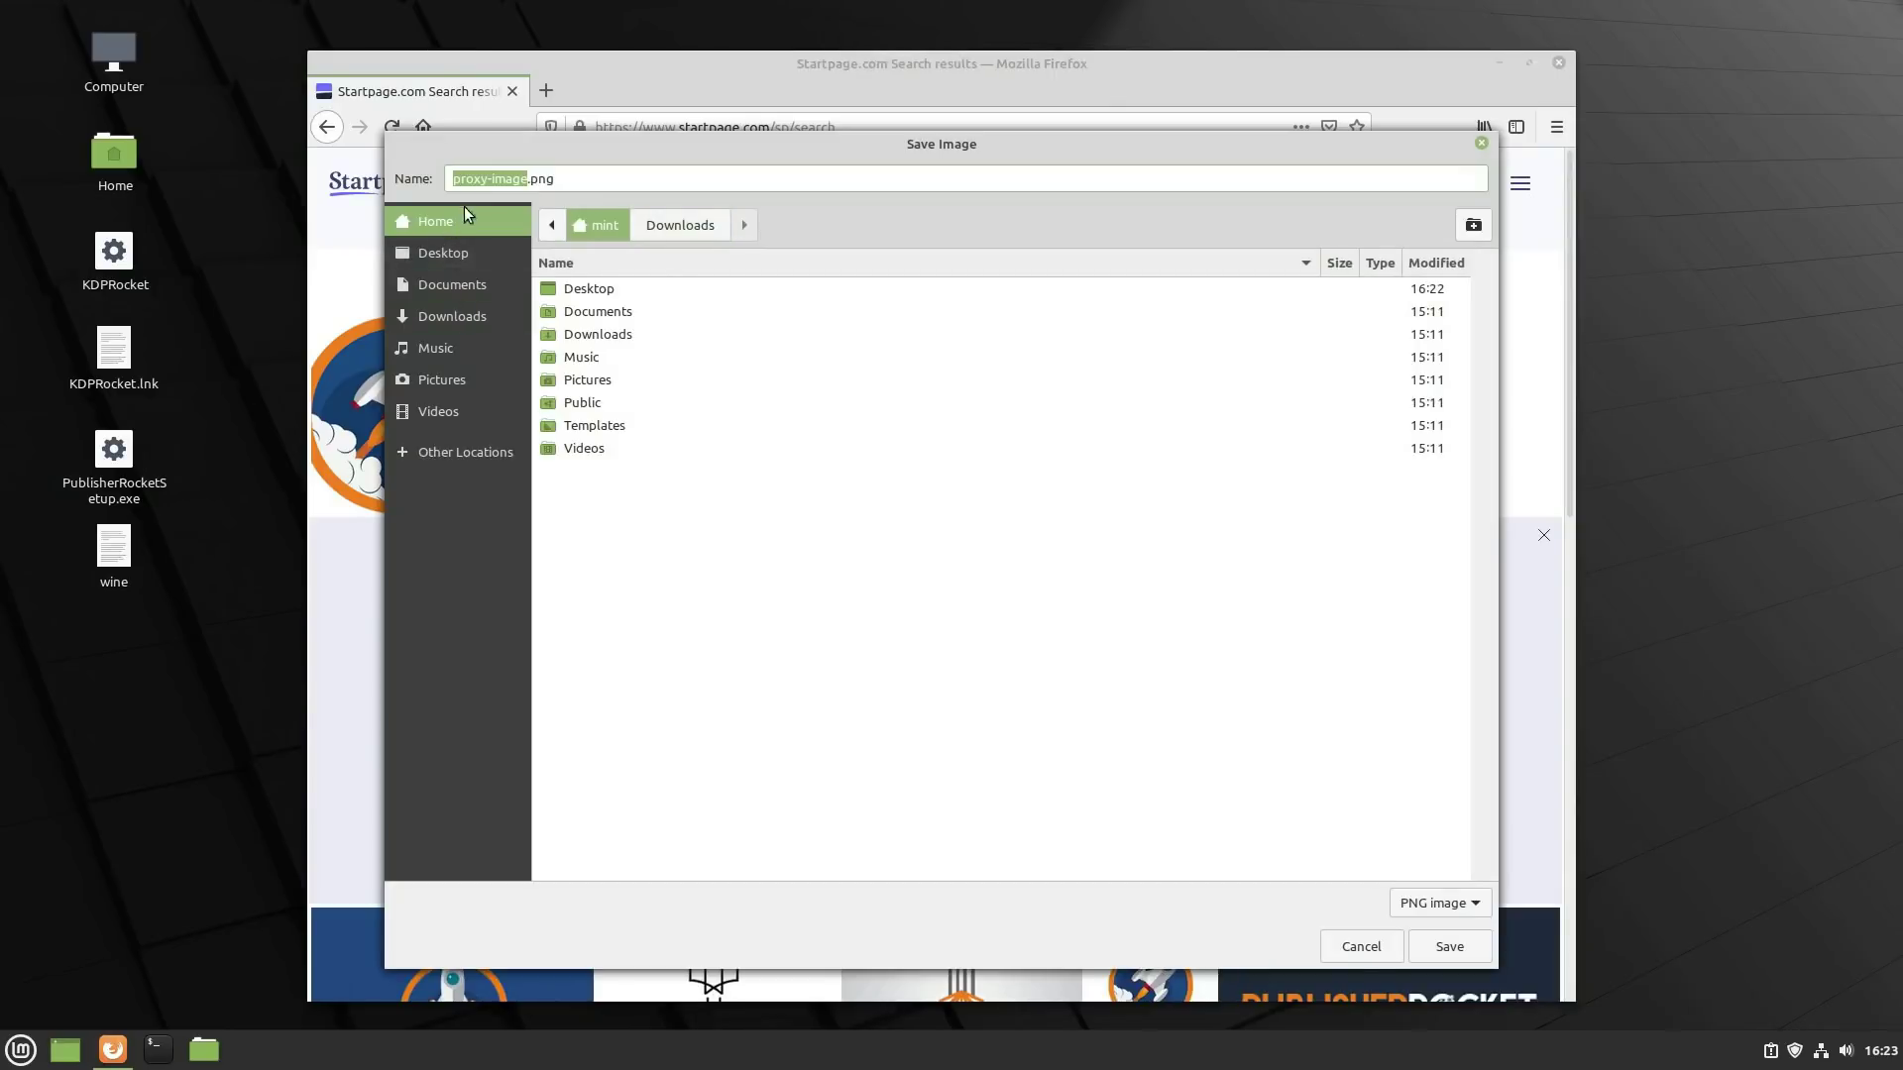
pyautogui.click(1472, 225)
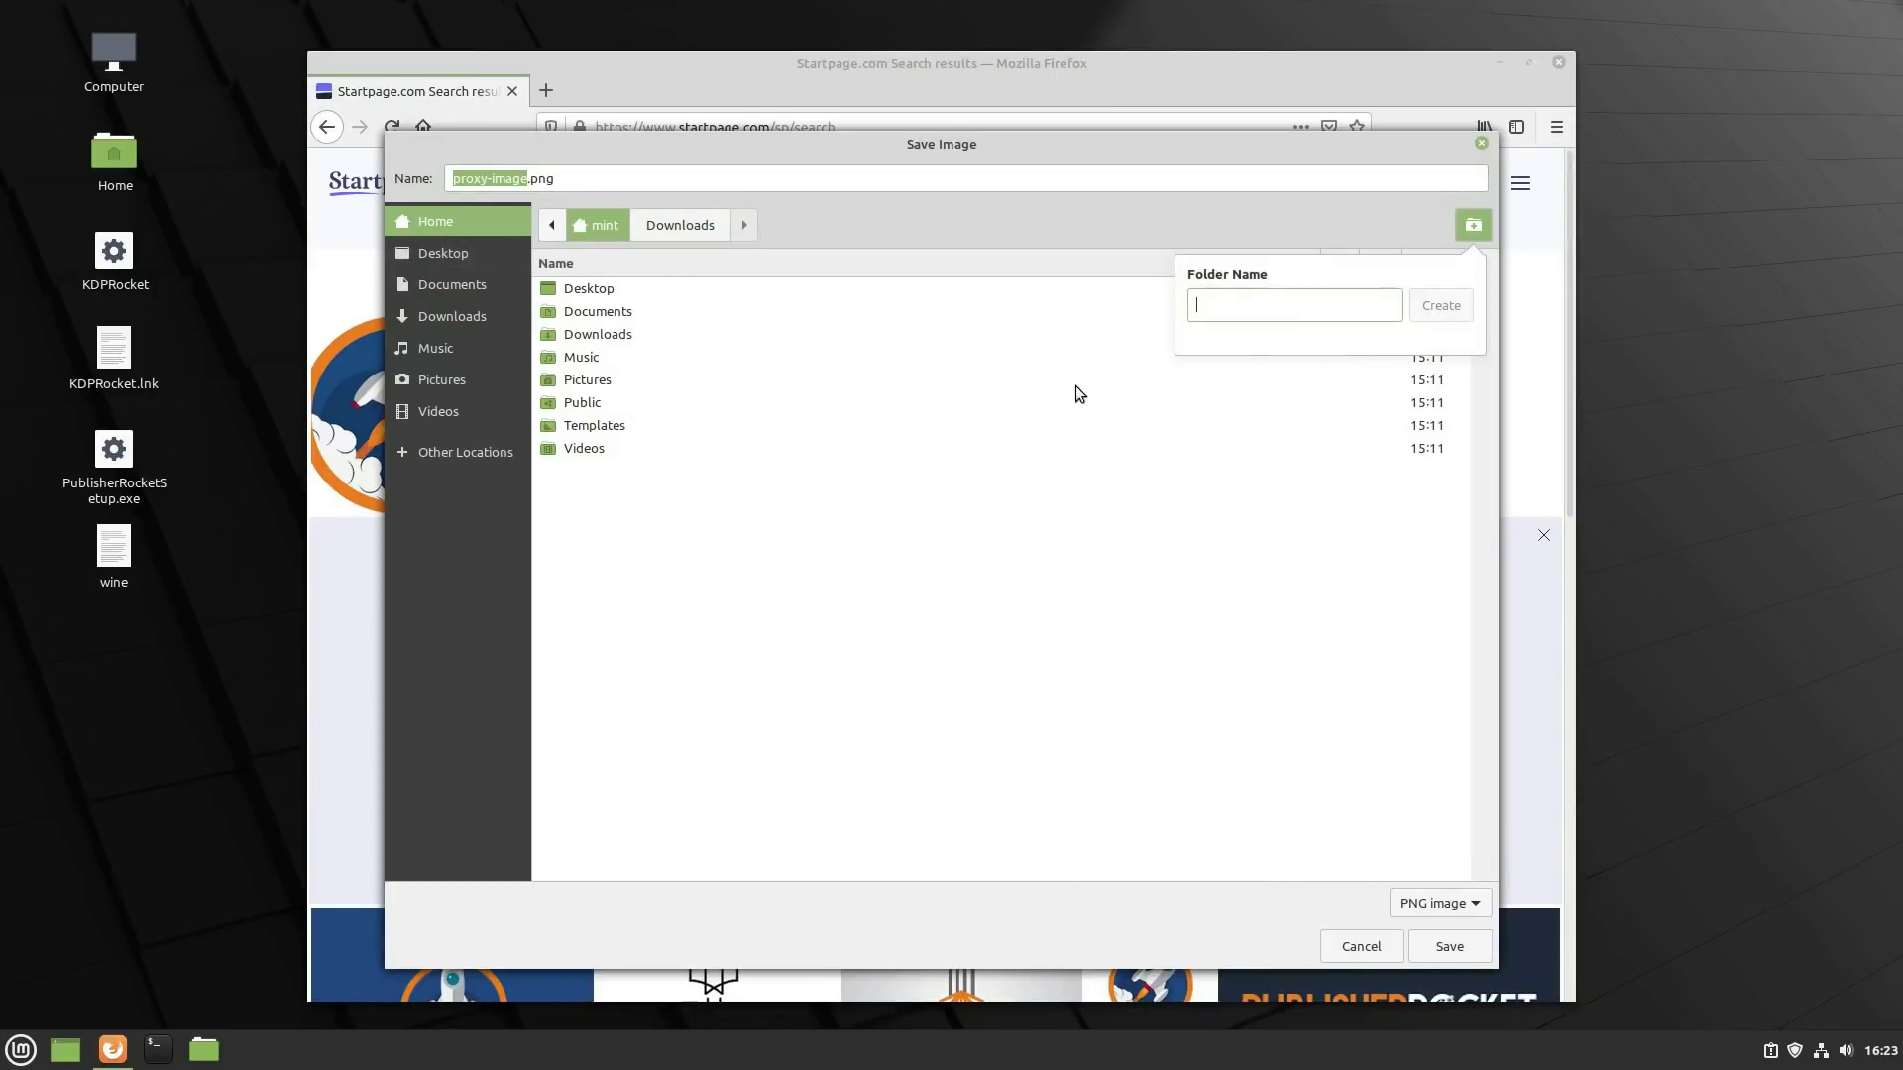
pyautogui.write('logos')
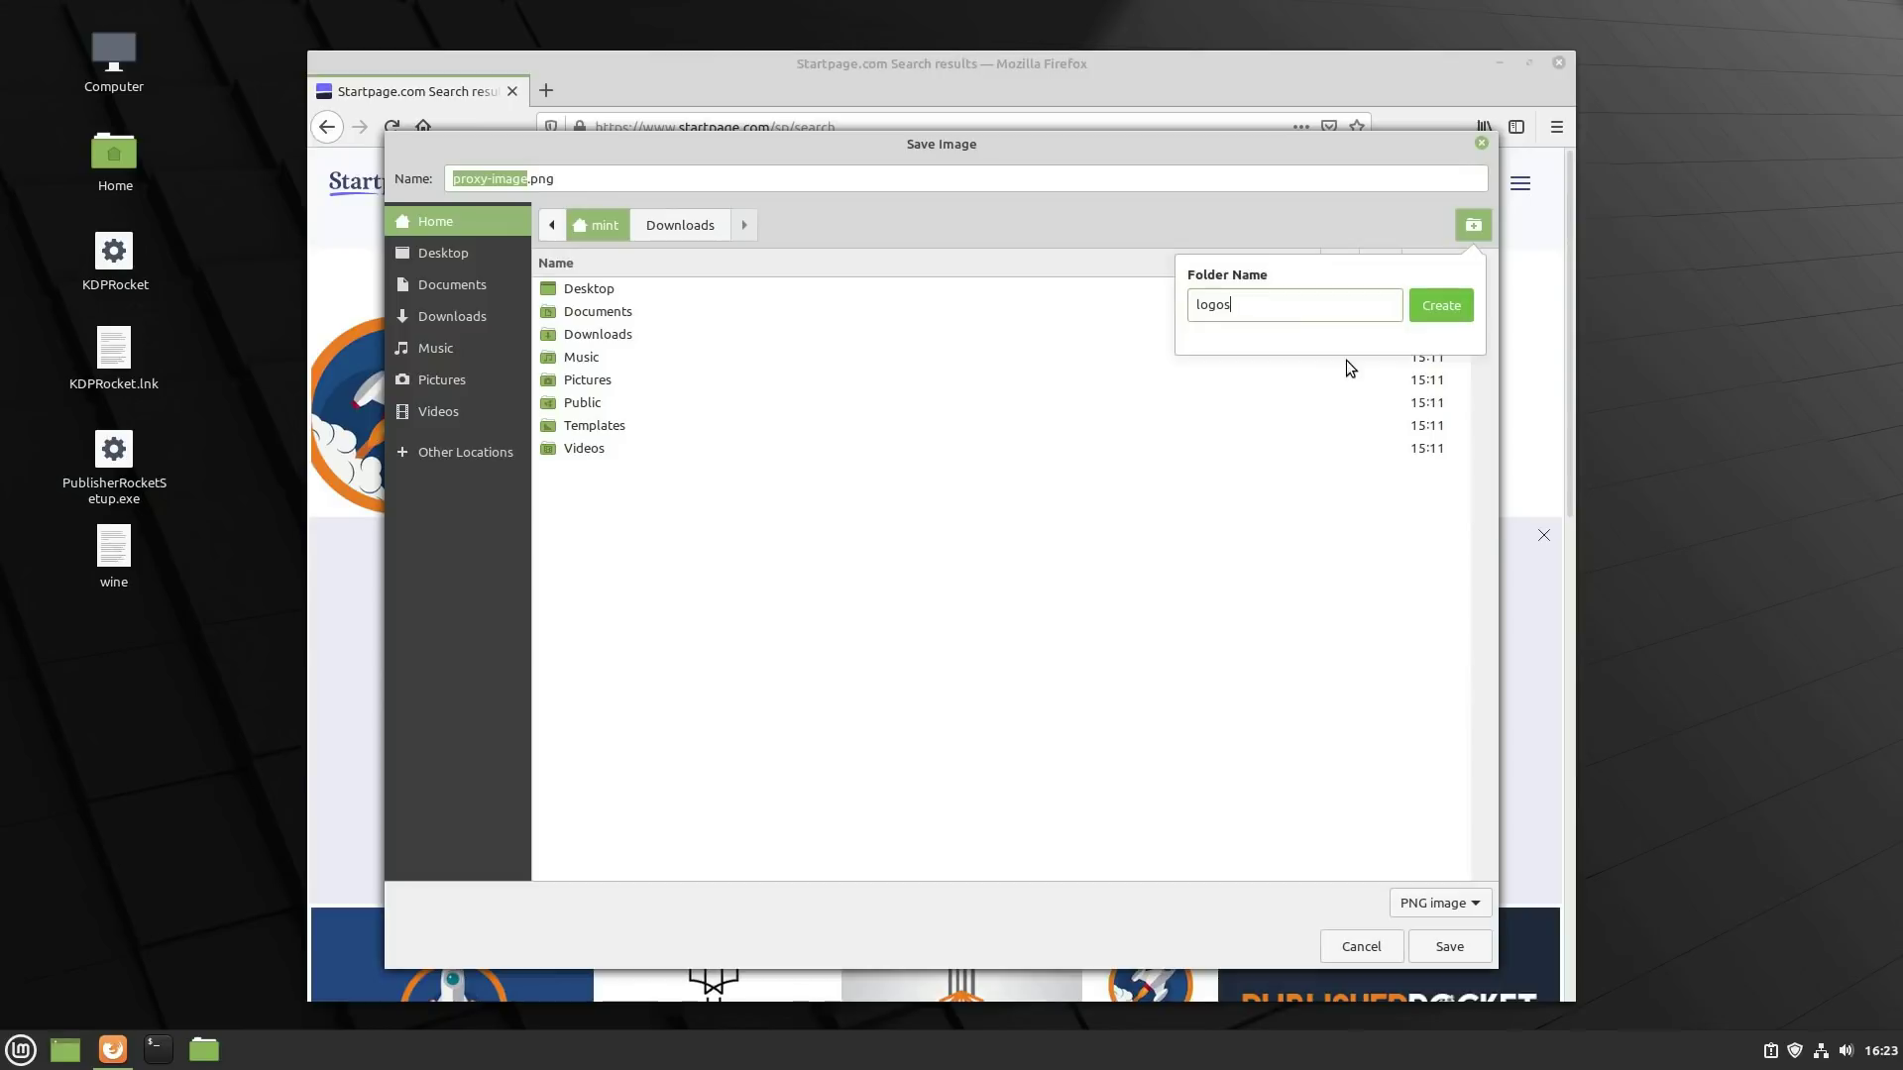
pyautogui.press('Return')
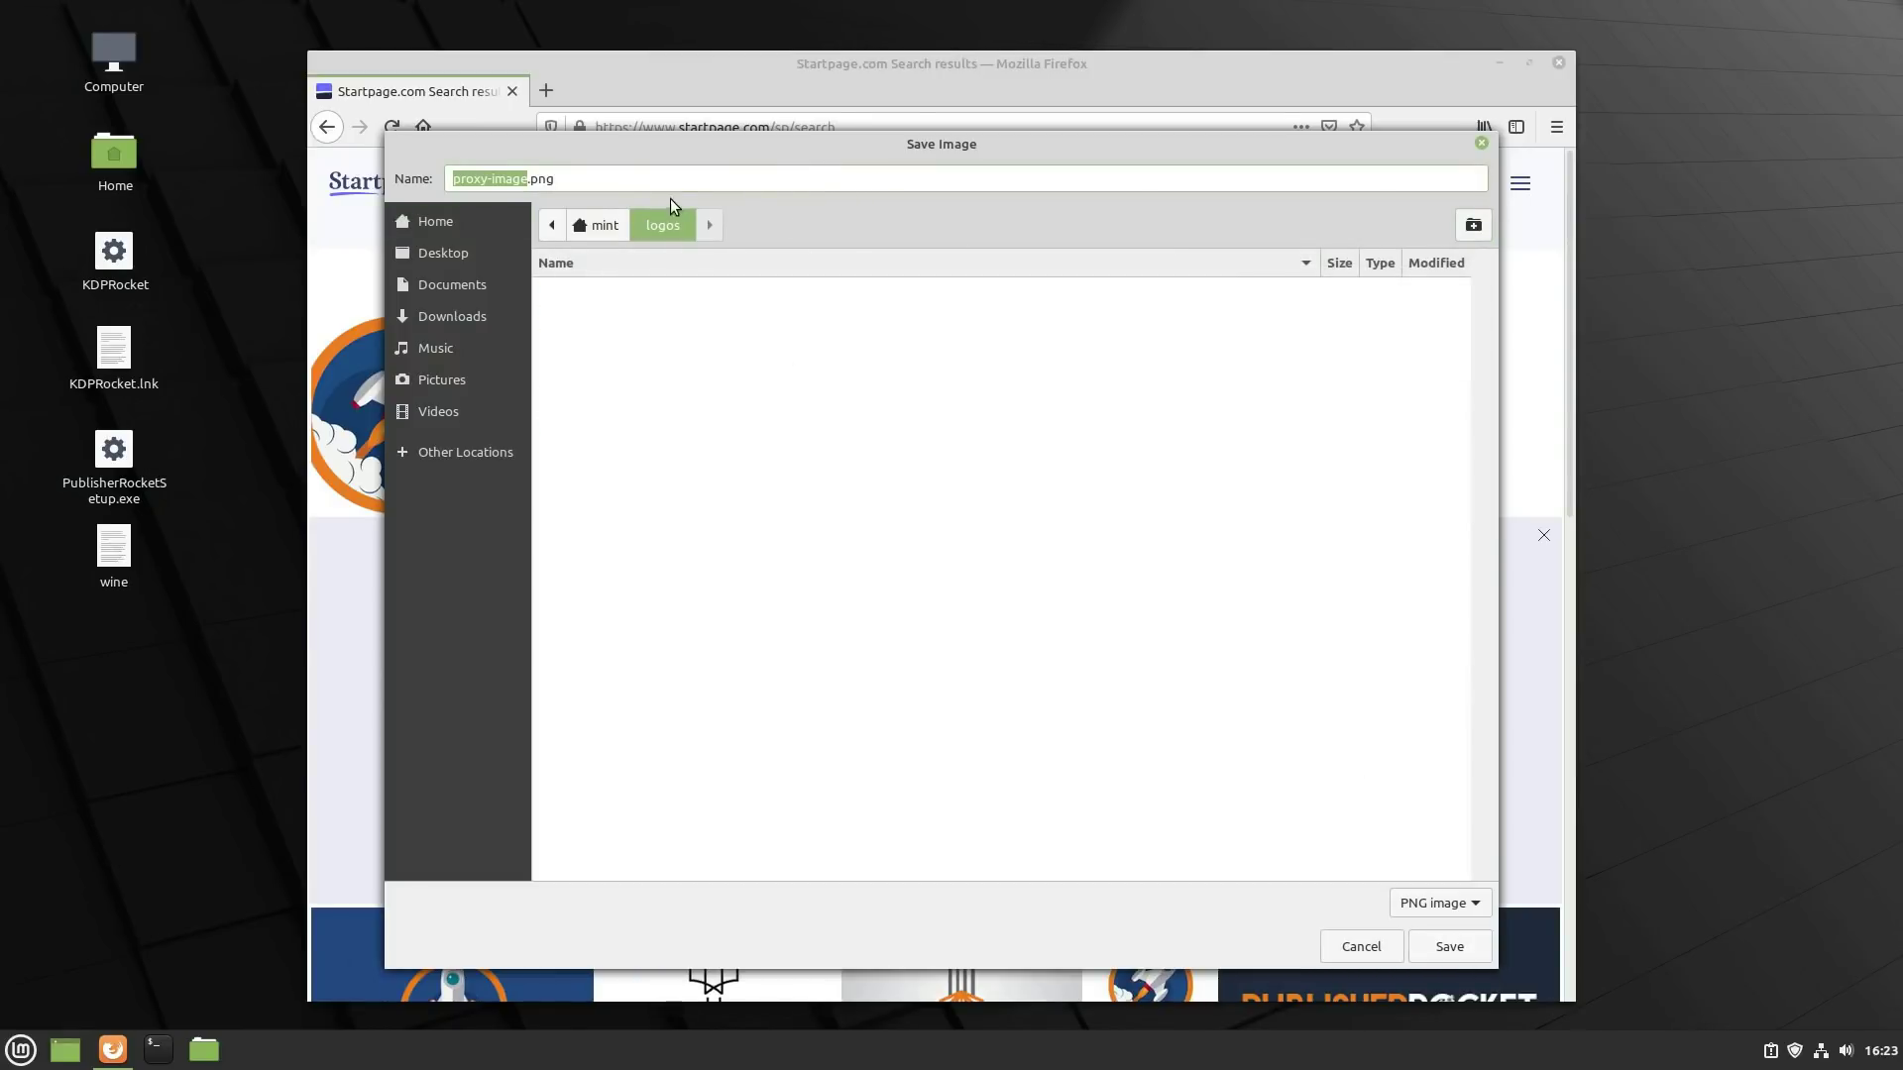
# Name the file pubrocket.png, save it, and close Firefox
pyautogui.click(633, 174)
pyautogui.hotkey('ctrl', 'shift', 'Left')
pyautogui.hotkey('ctrl', 'shift', 'Left')
pyautogui.write('pubroc')
pyautogui.write('ket')
pyautogui.press('Return')
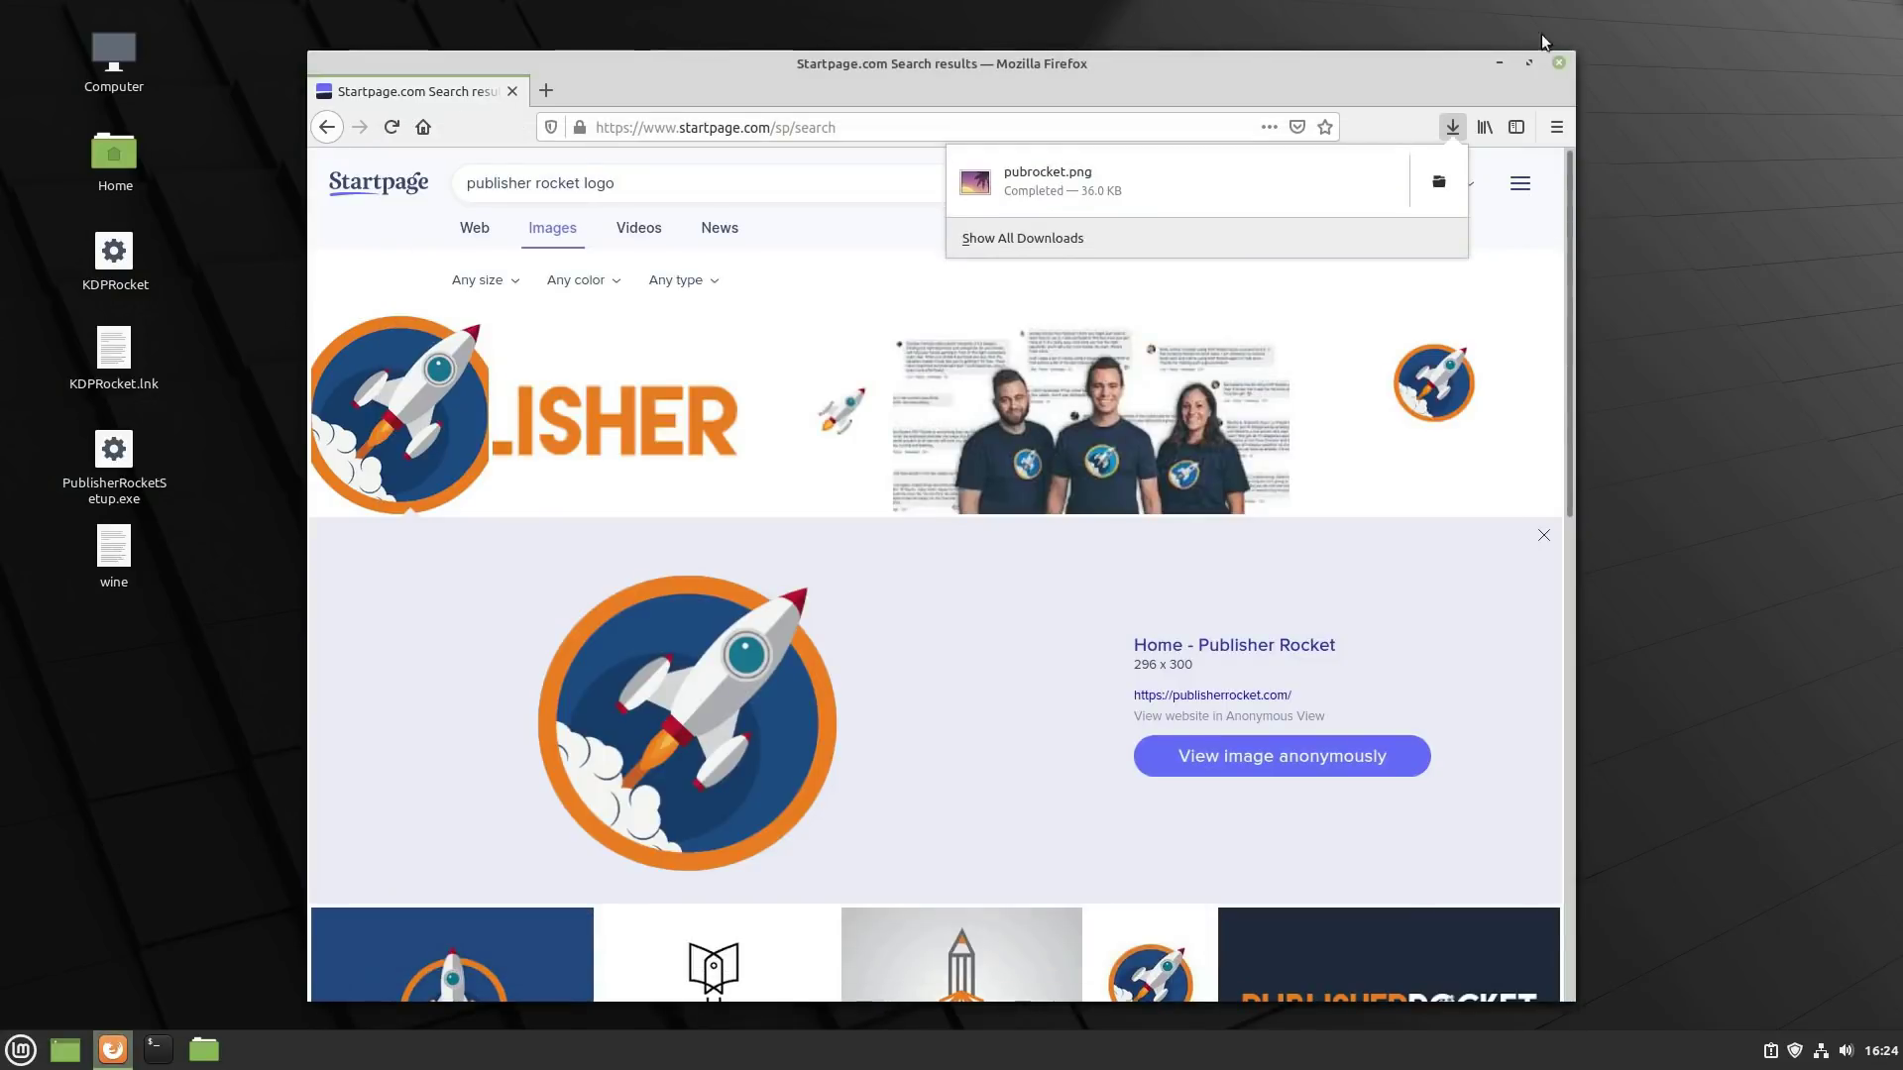
pyautogui.click(1546, 69)
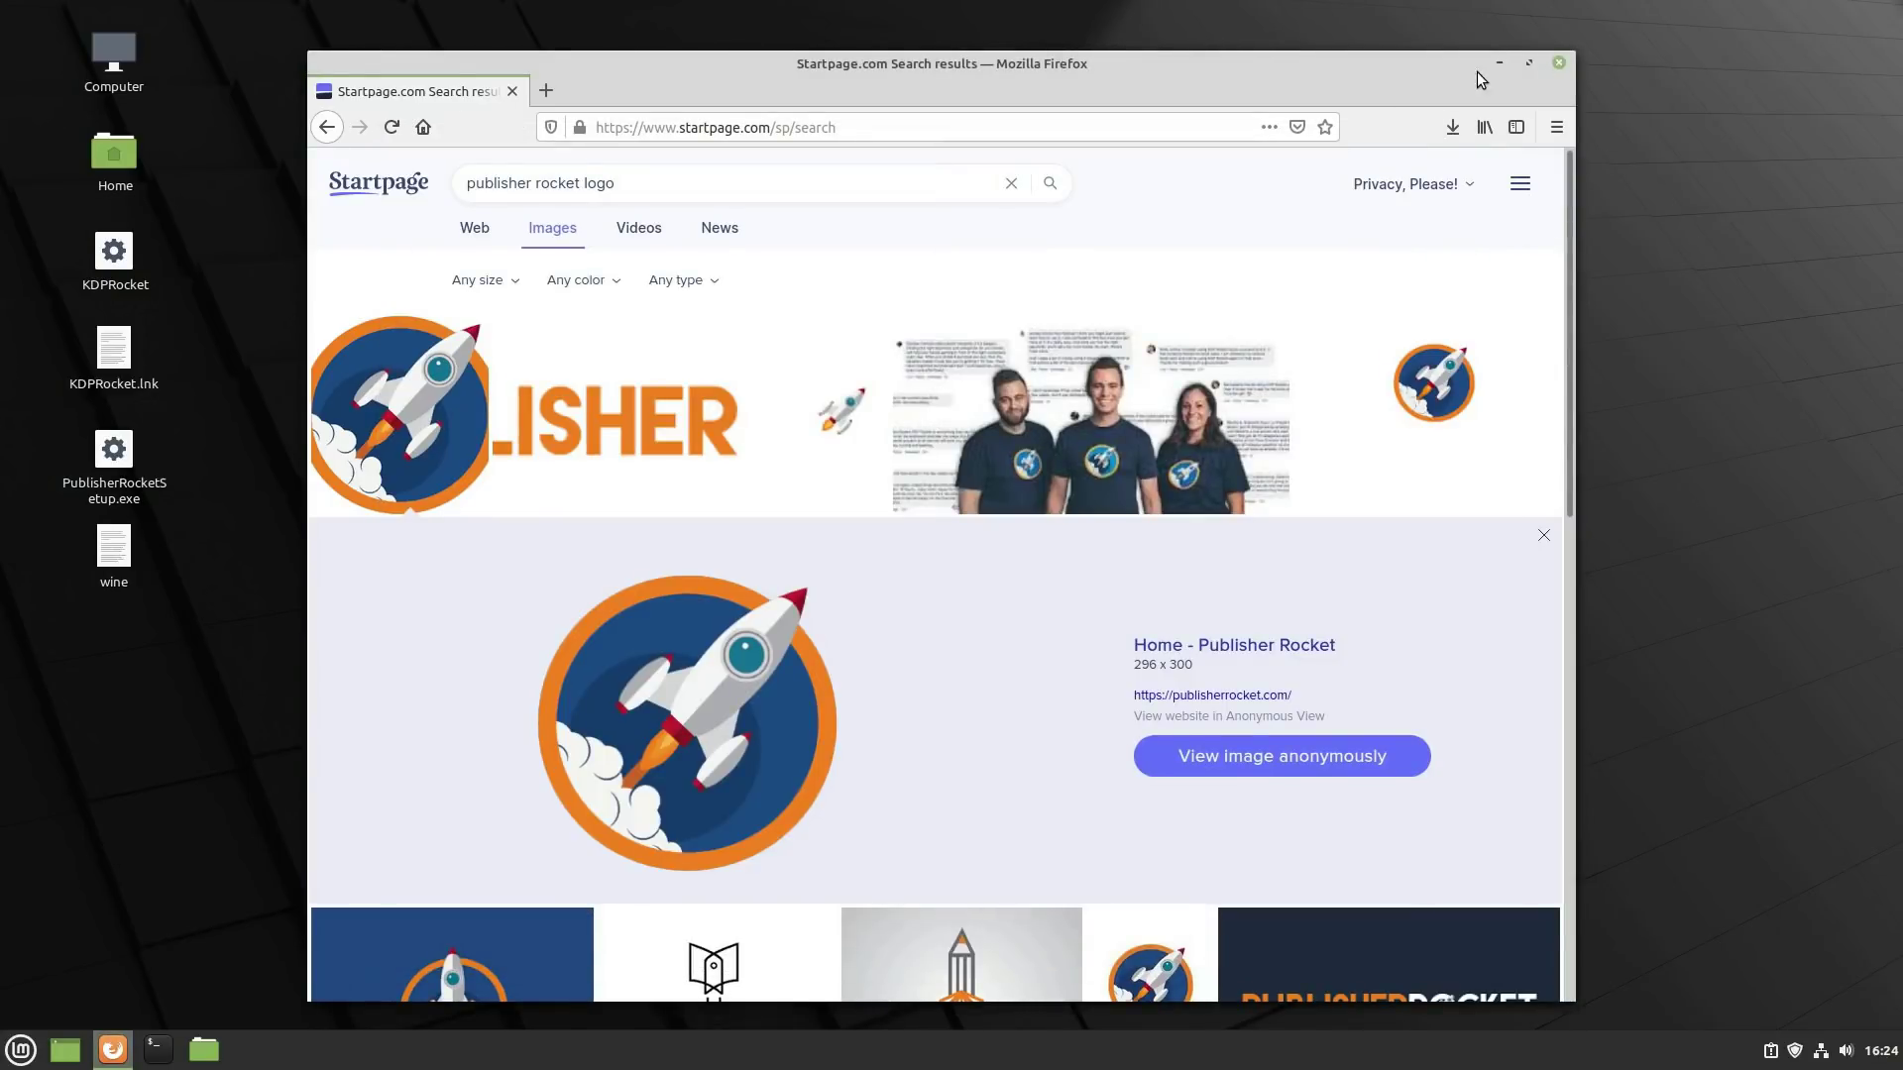
pyautogui.click(1558, 63)
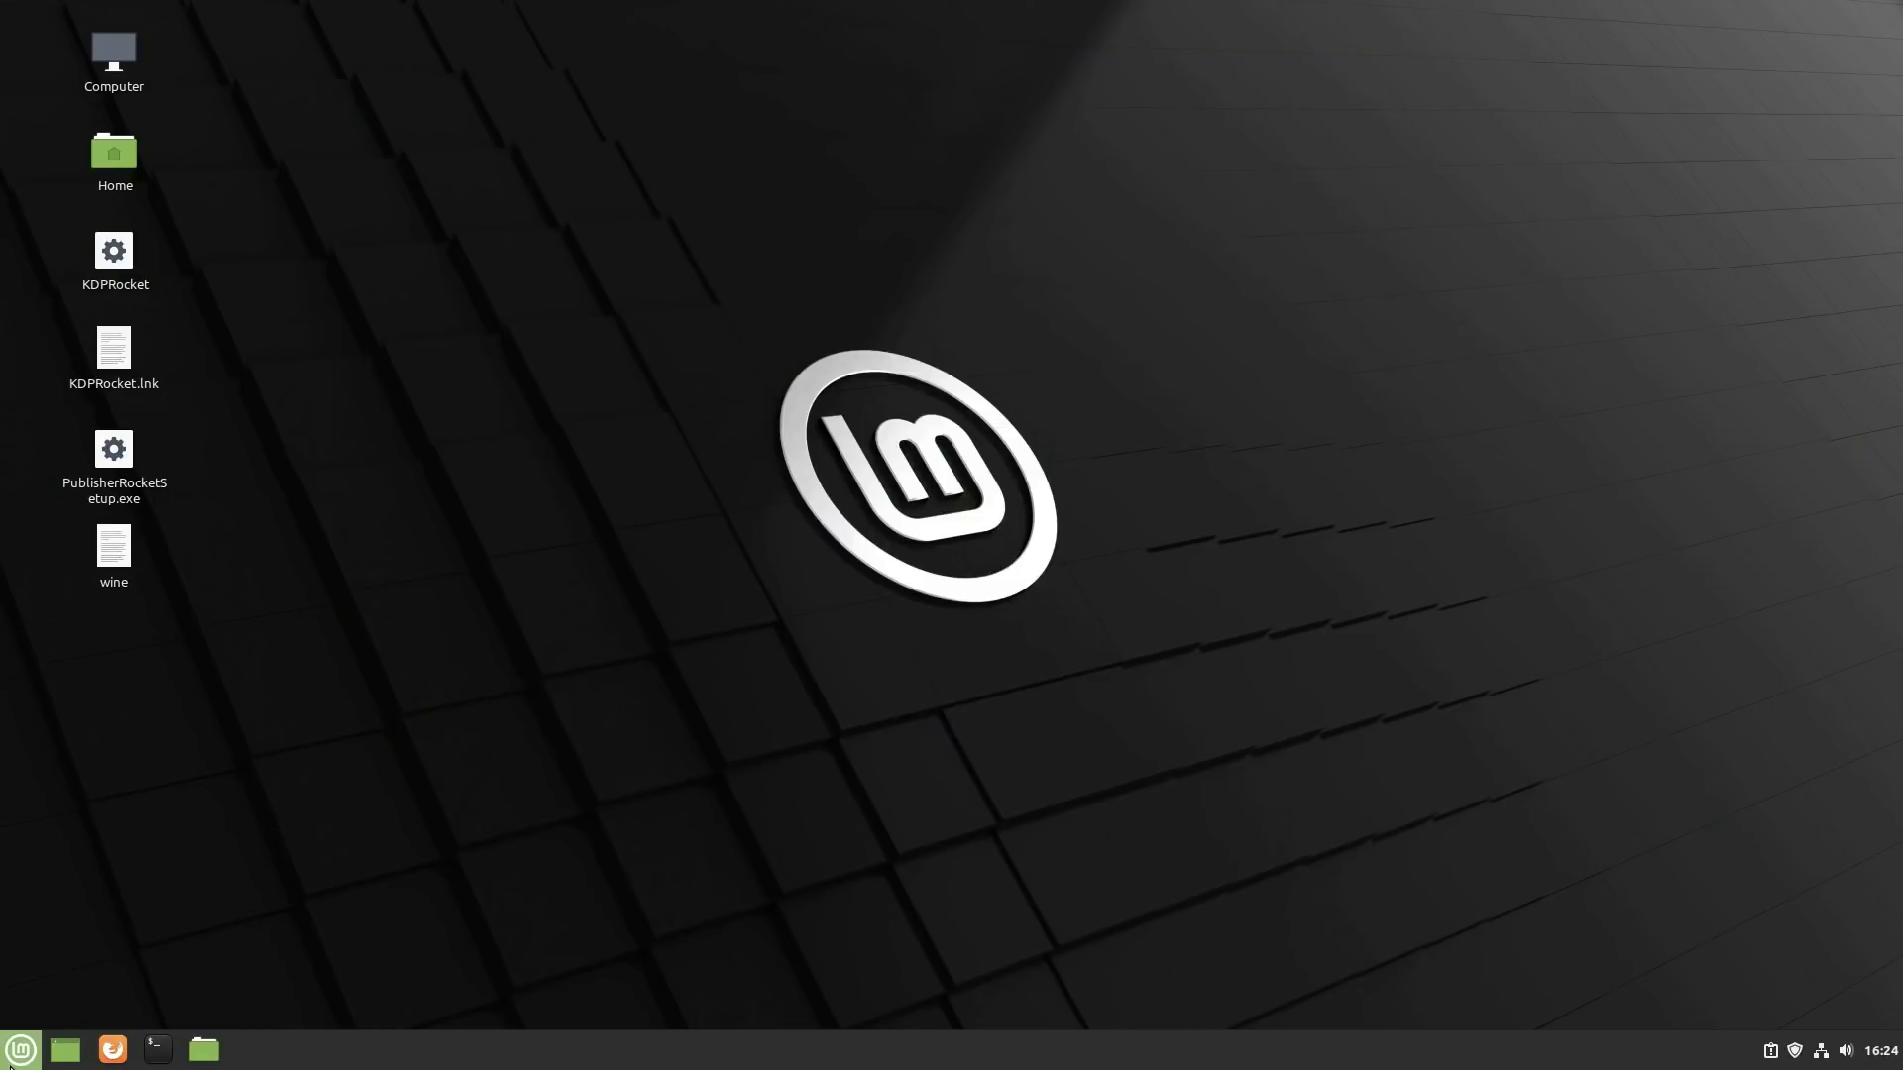
# Reach the Cinnamon Main Menu editor via the system menu's Configure > Menu settings
pyautogui.rightClick(12, 1064)
pyautogui.click(54, 977)
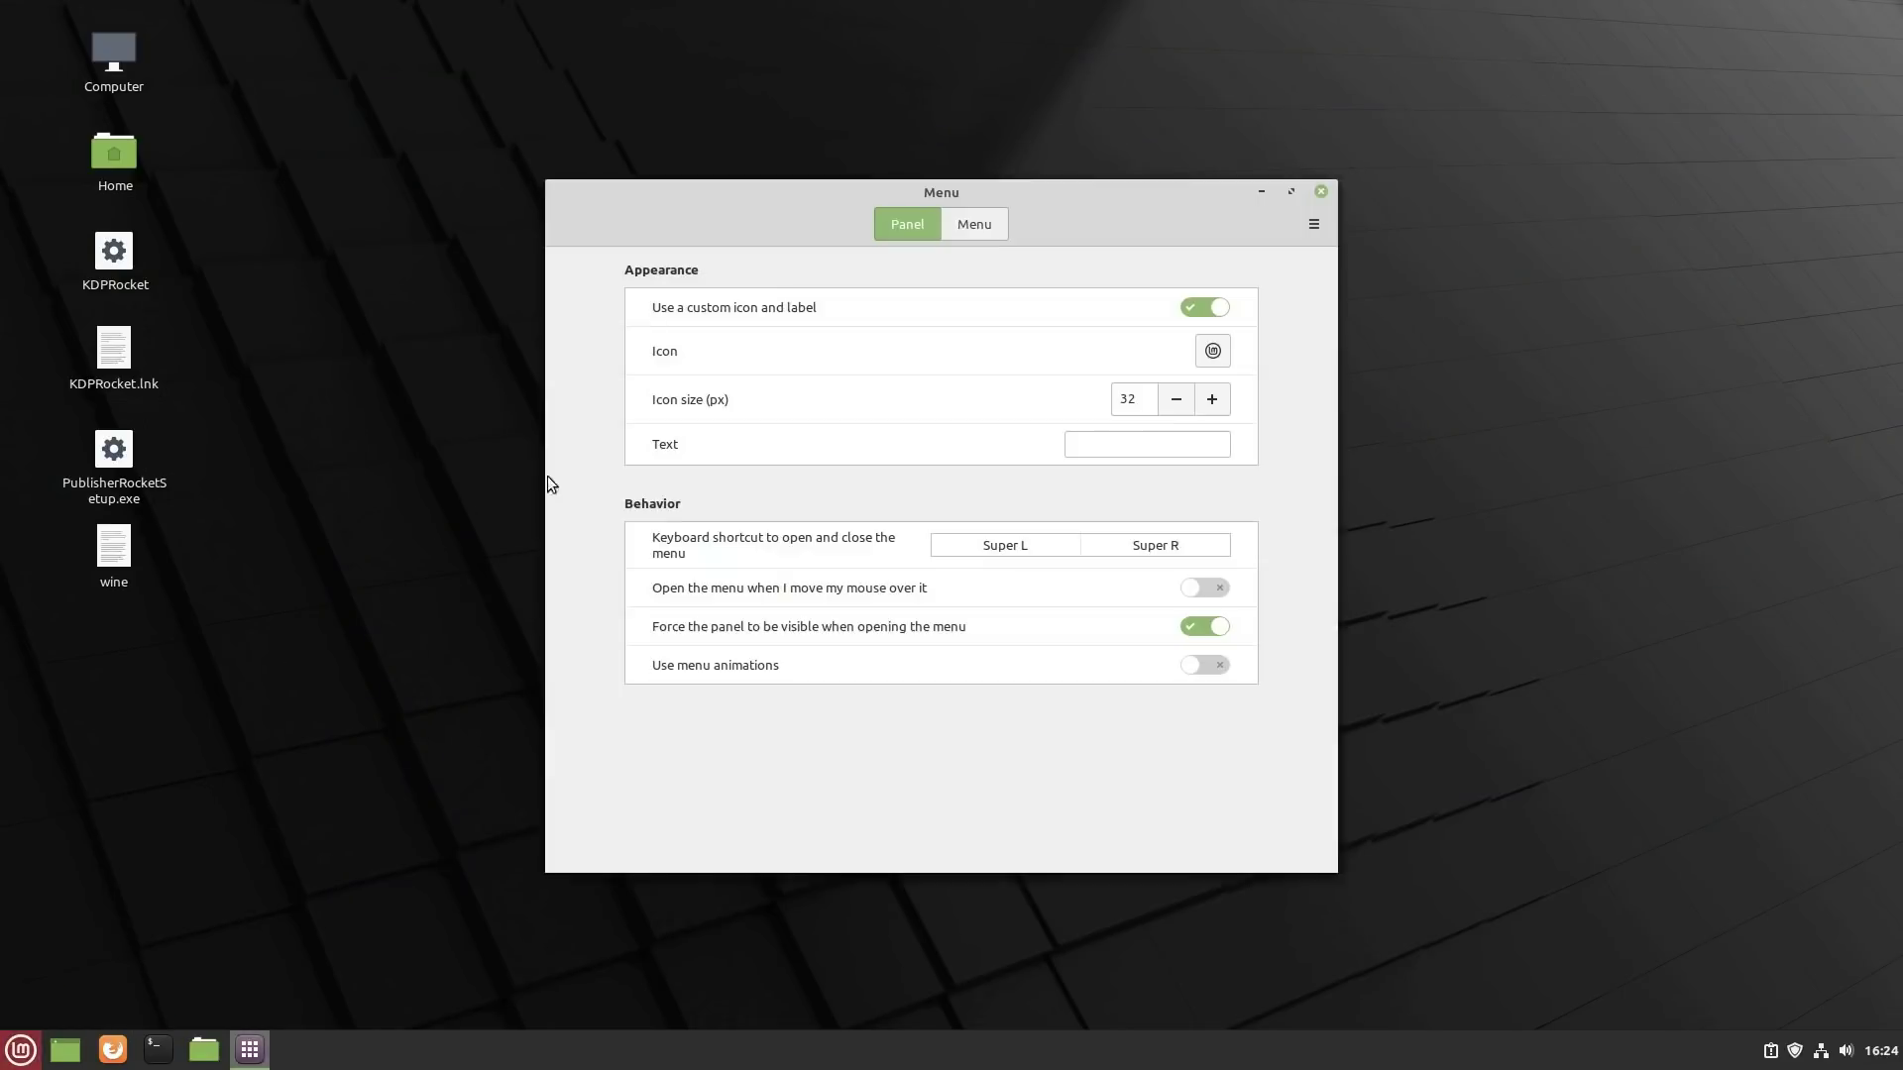
pyautogui.click(977, 224)
pyautogui.click(1063, 863)
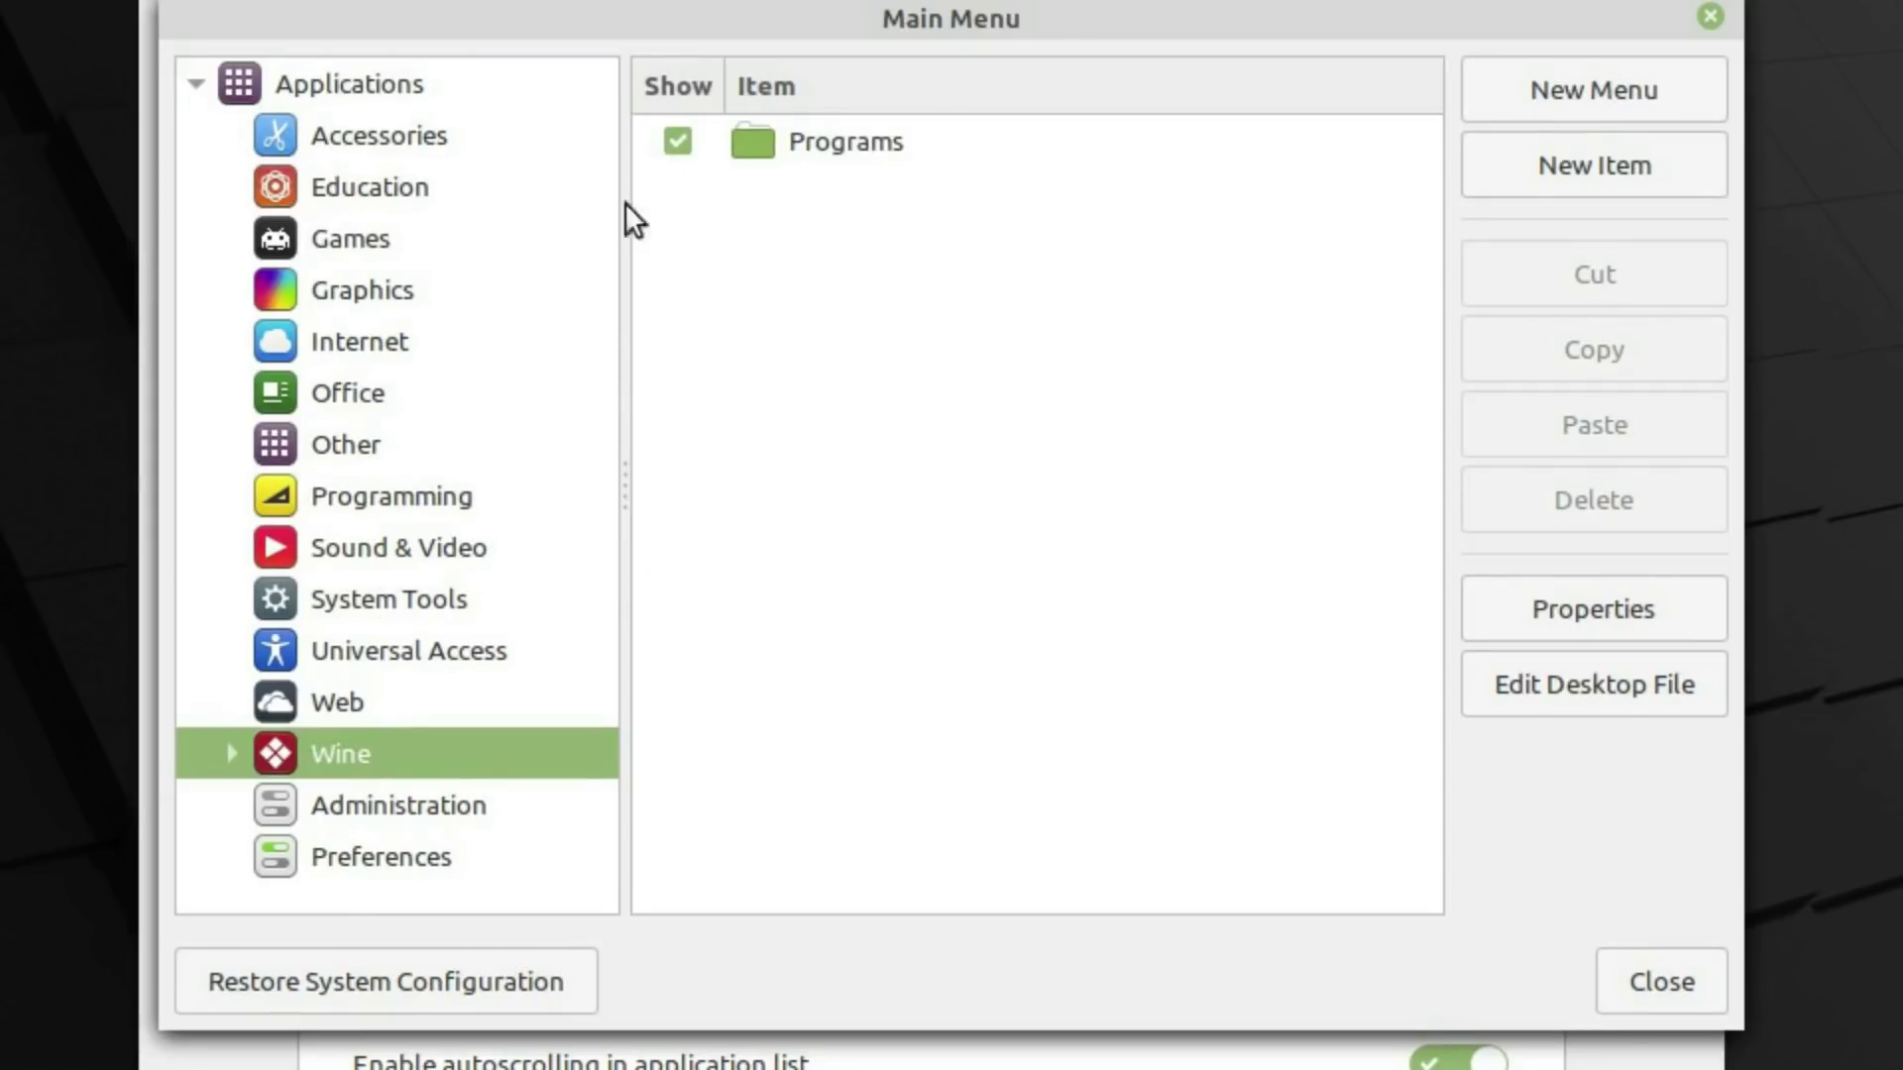
# Cut the KDPRocket launcher from Wine > Programs > Publisher Rocket™
pyautogui.click(231, 751)
pyautogui.click(354, 803)
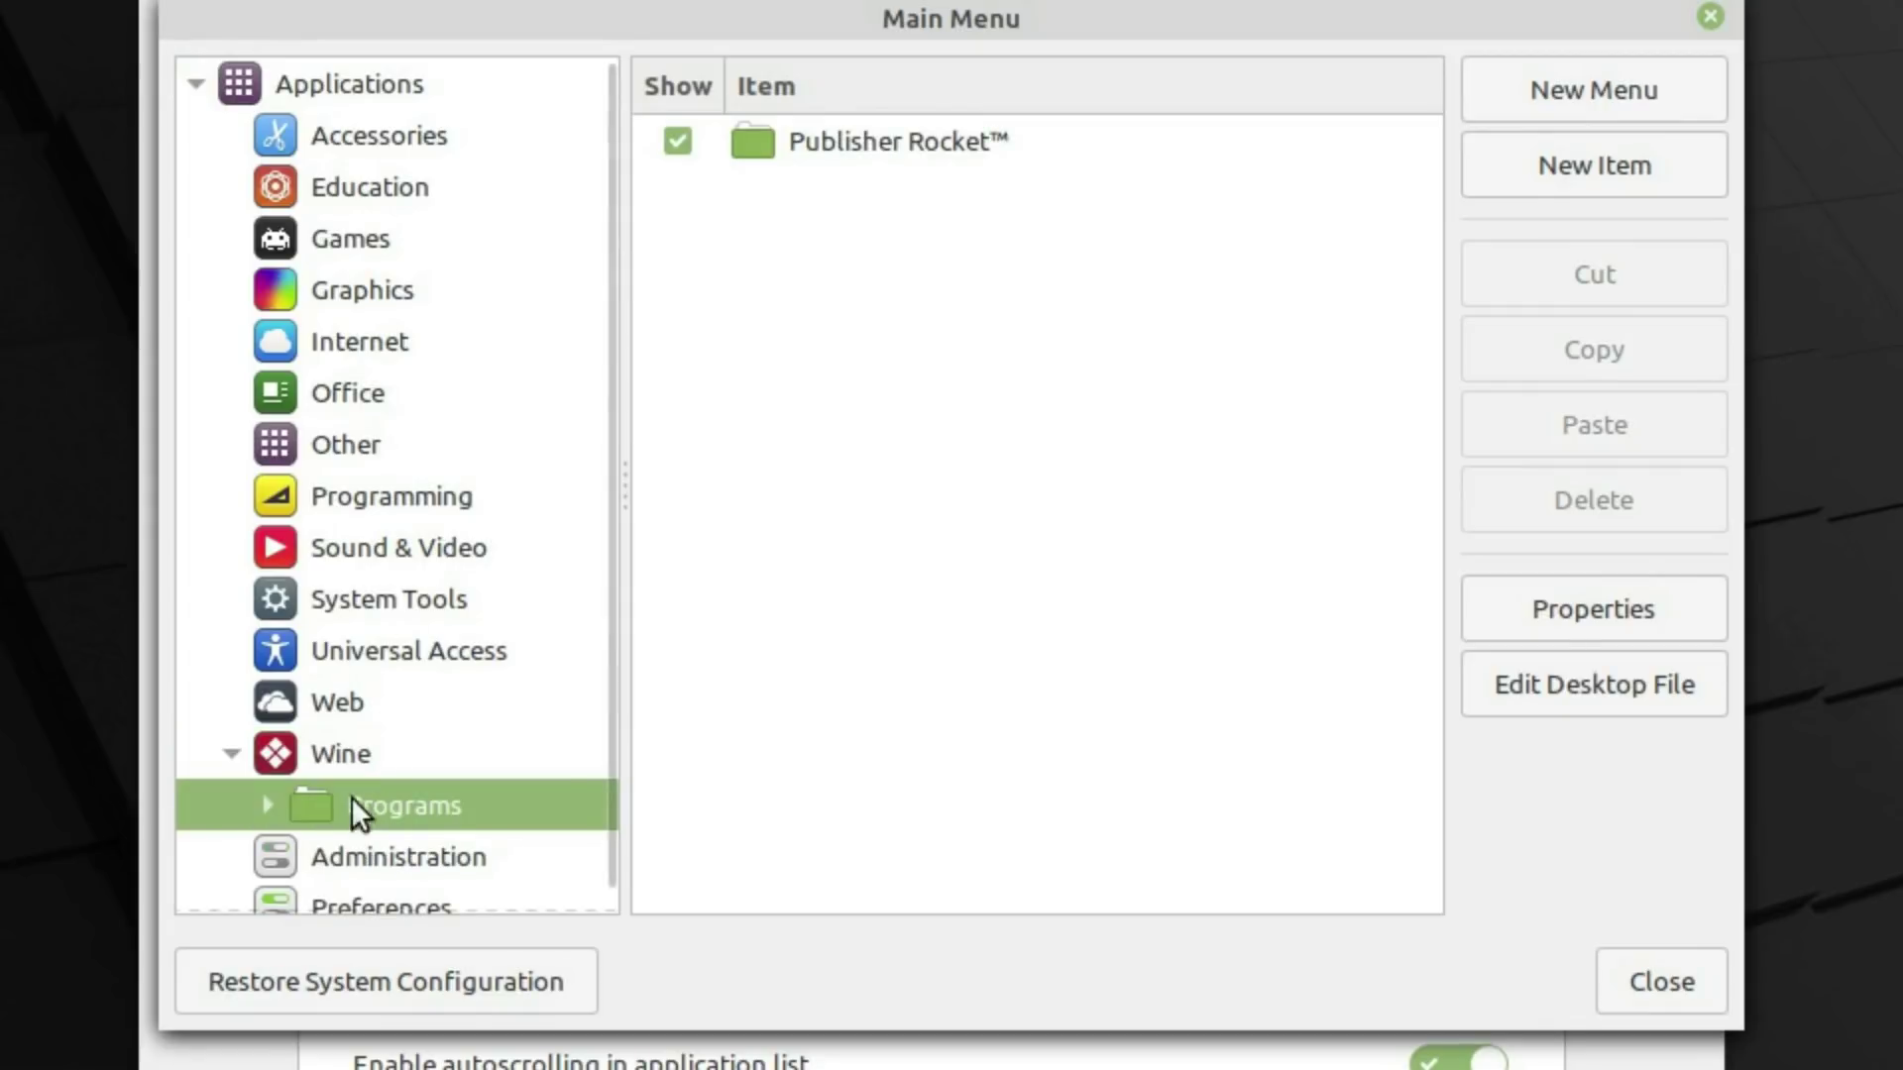
pyautogui.click(266, 804)
pyautogui.click(418, 860)
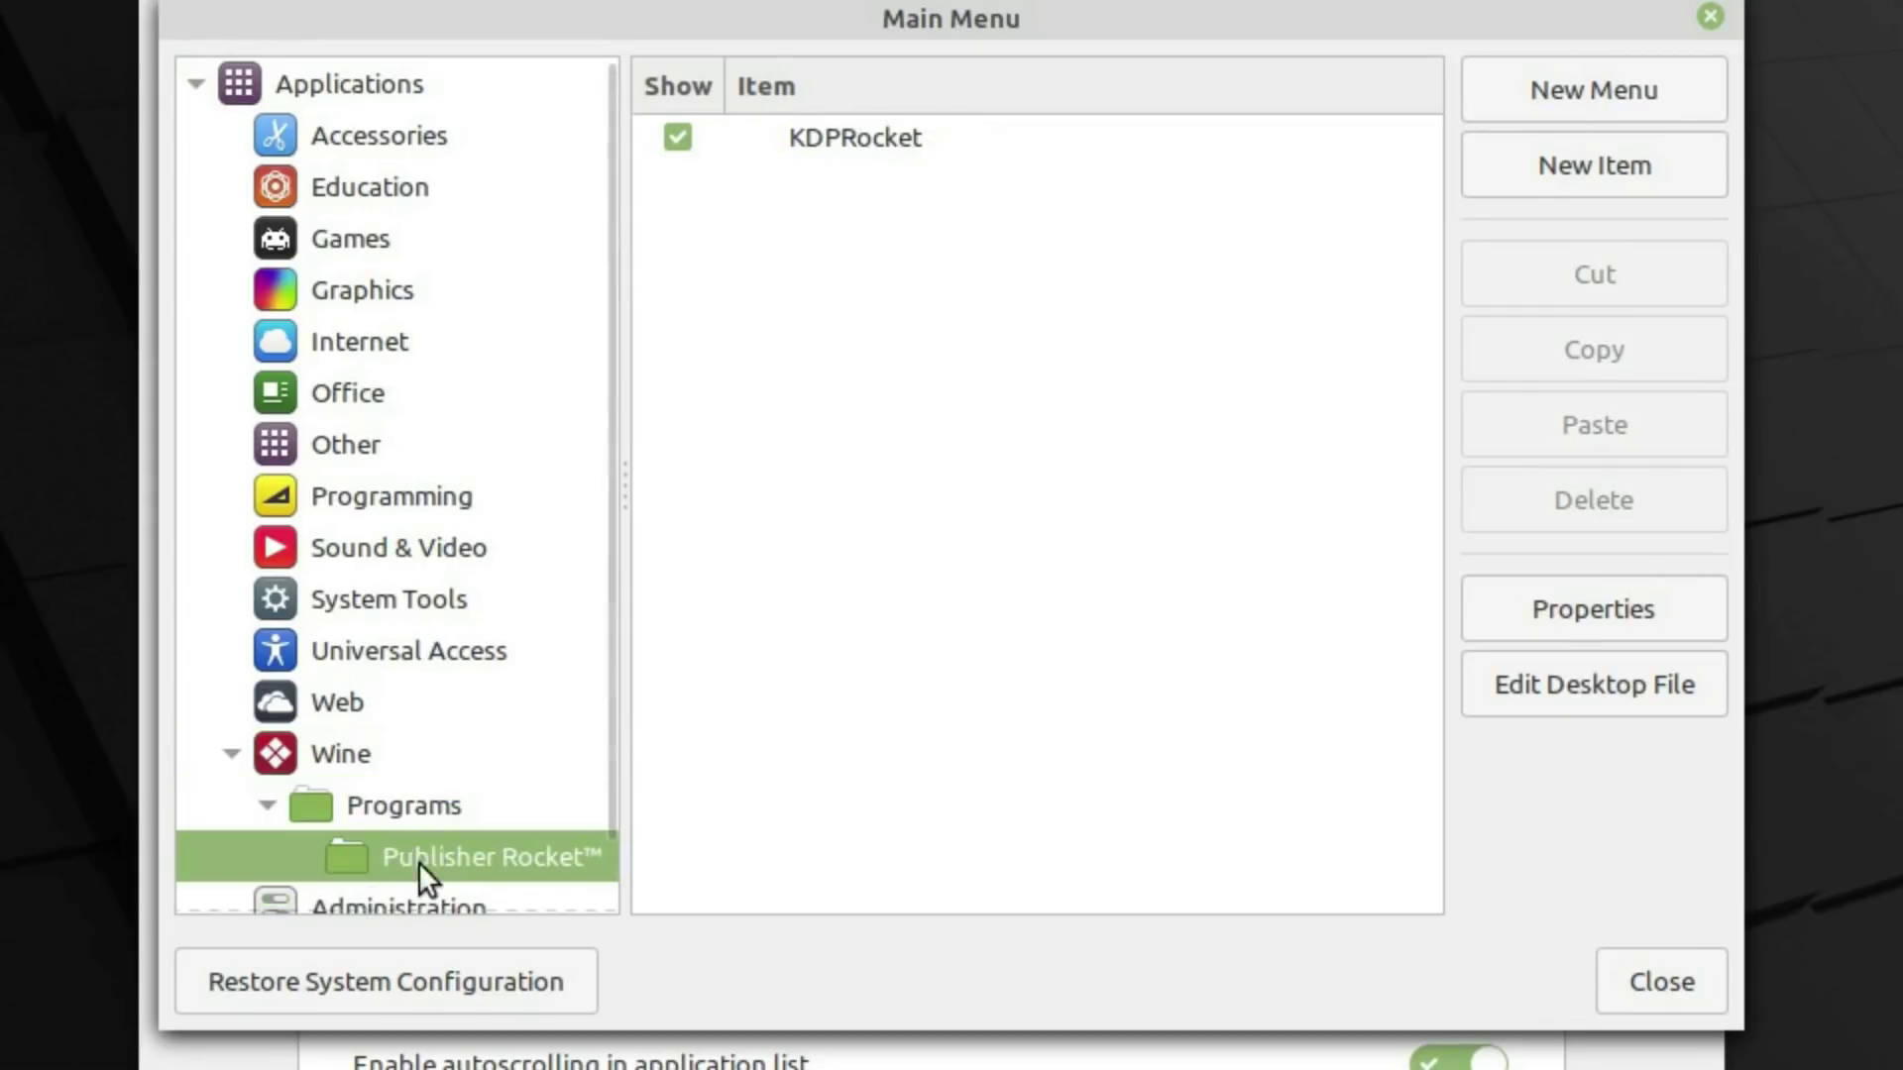
pyautogui.click(850, 129)
pyautogui.rightClick(851, 129)
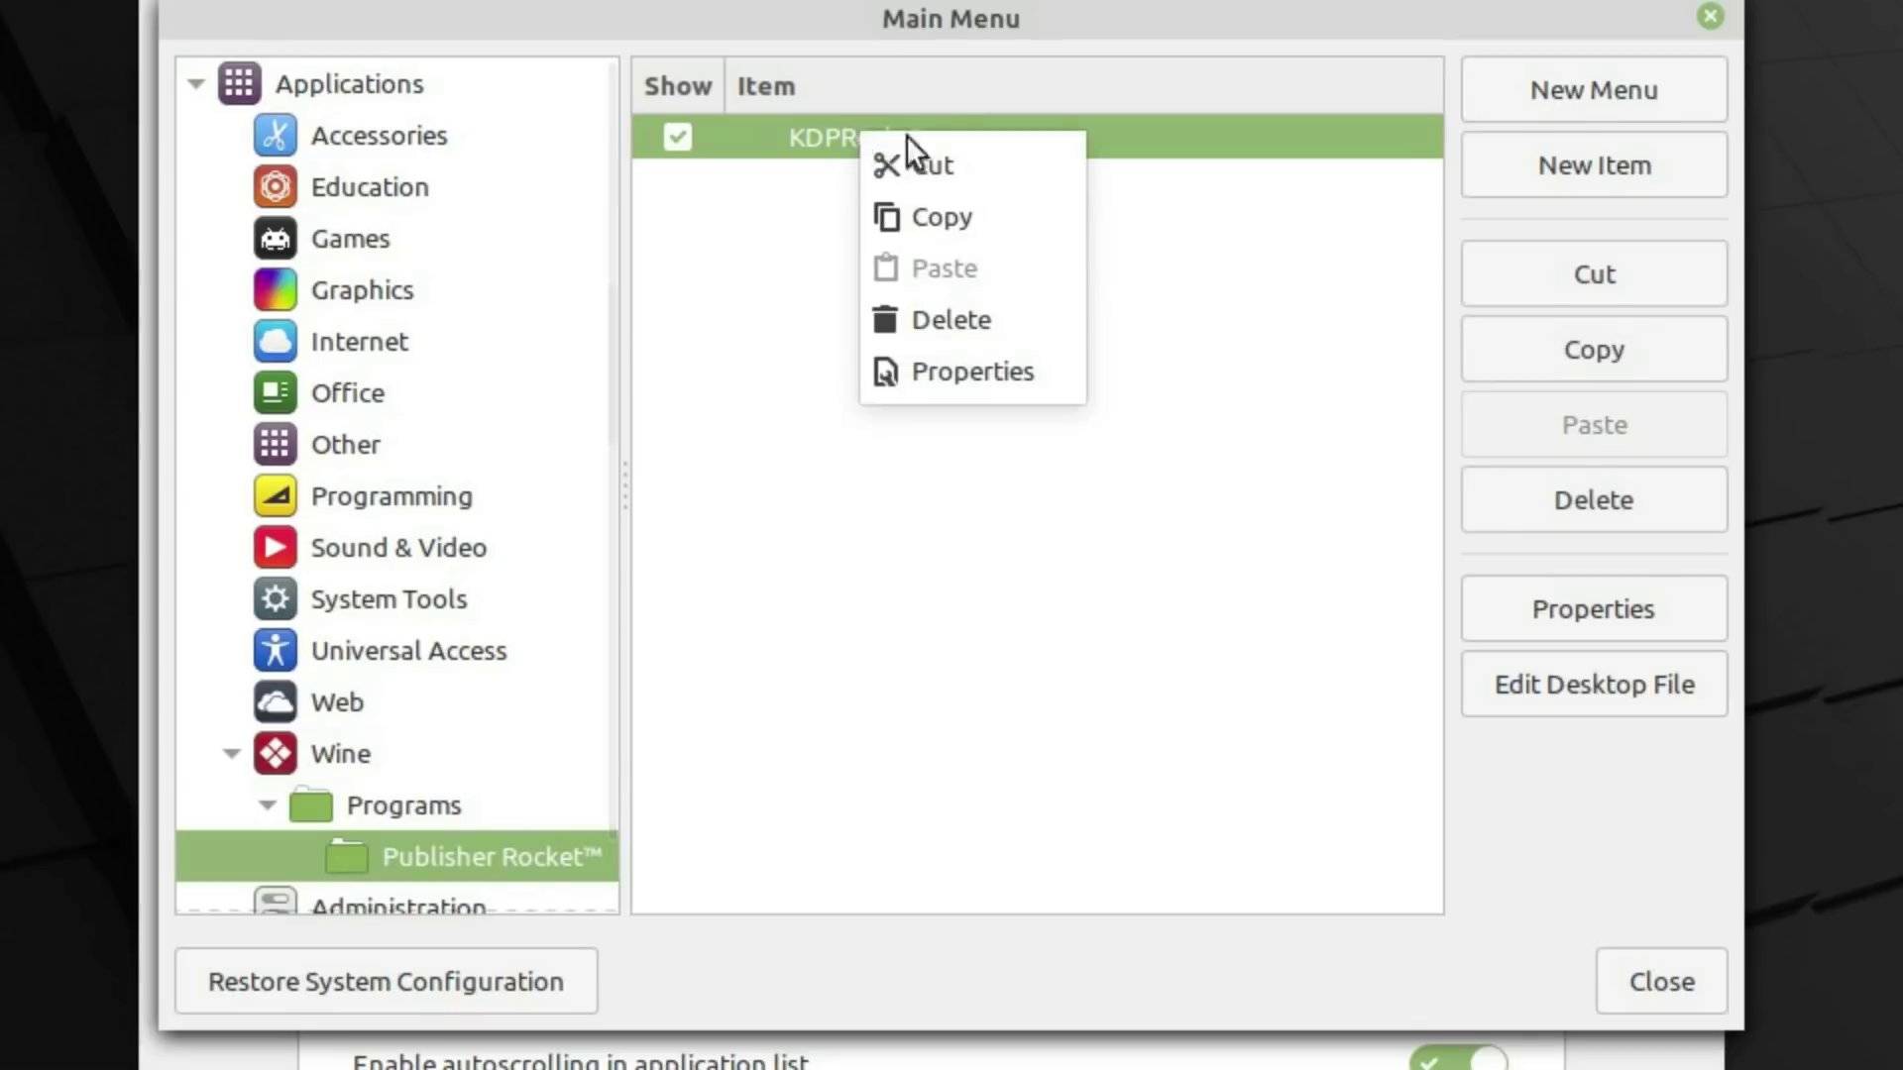
pyautogui.click(1004, 166)
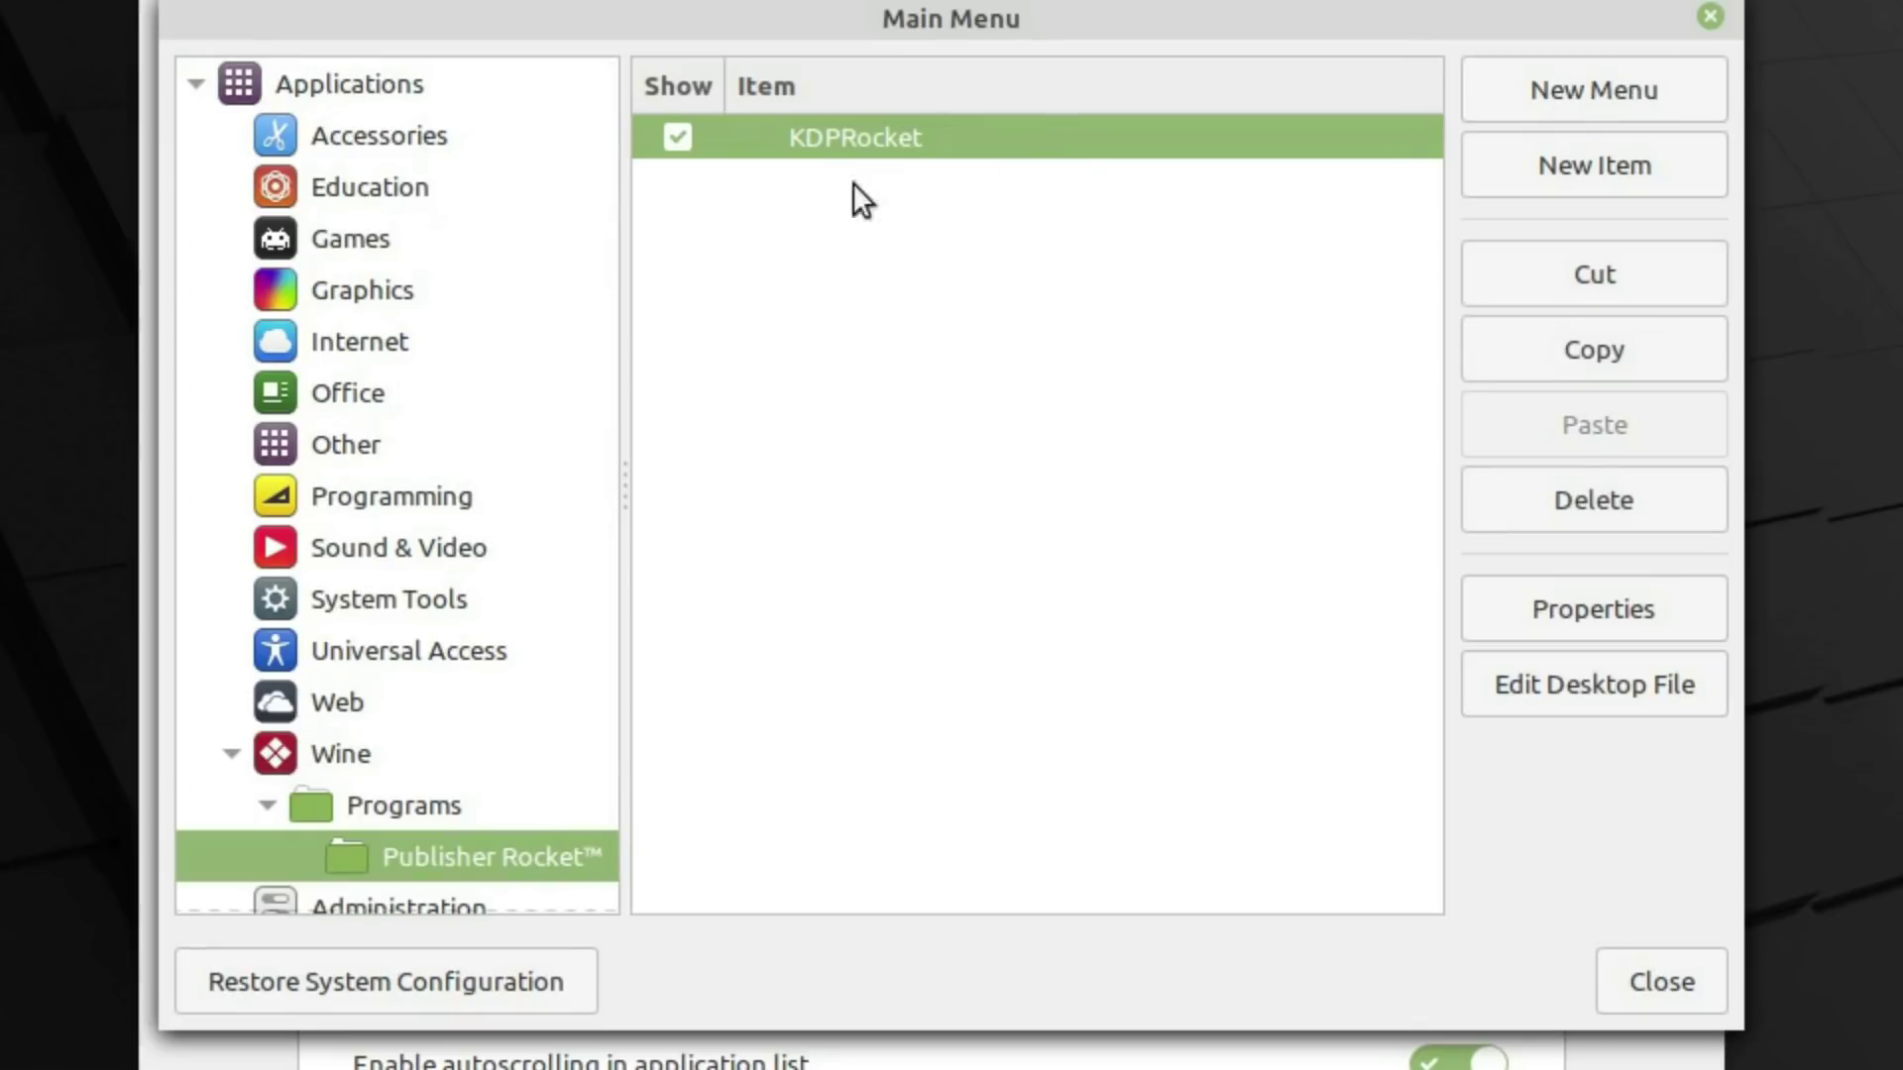
# Paste KDPRocket into the Office category and bring up its launcher properties
pyautogui.click(381, 393)
pyautogui.click(1630, 431)
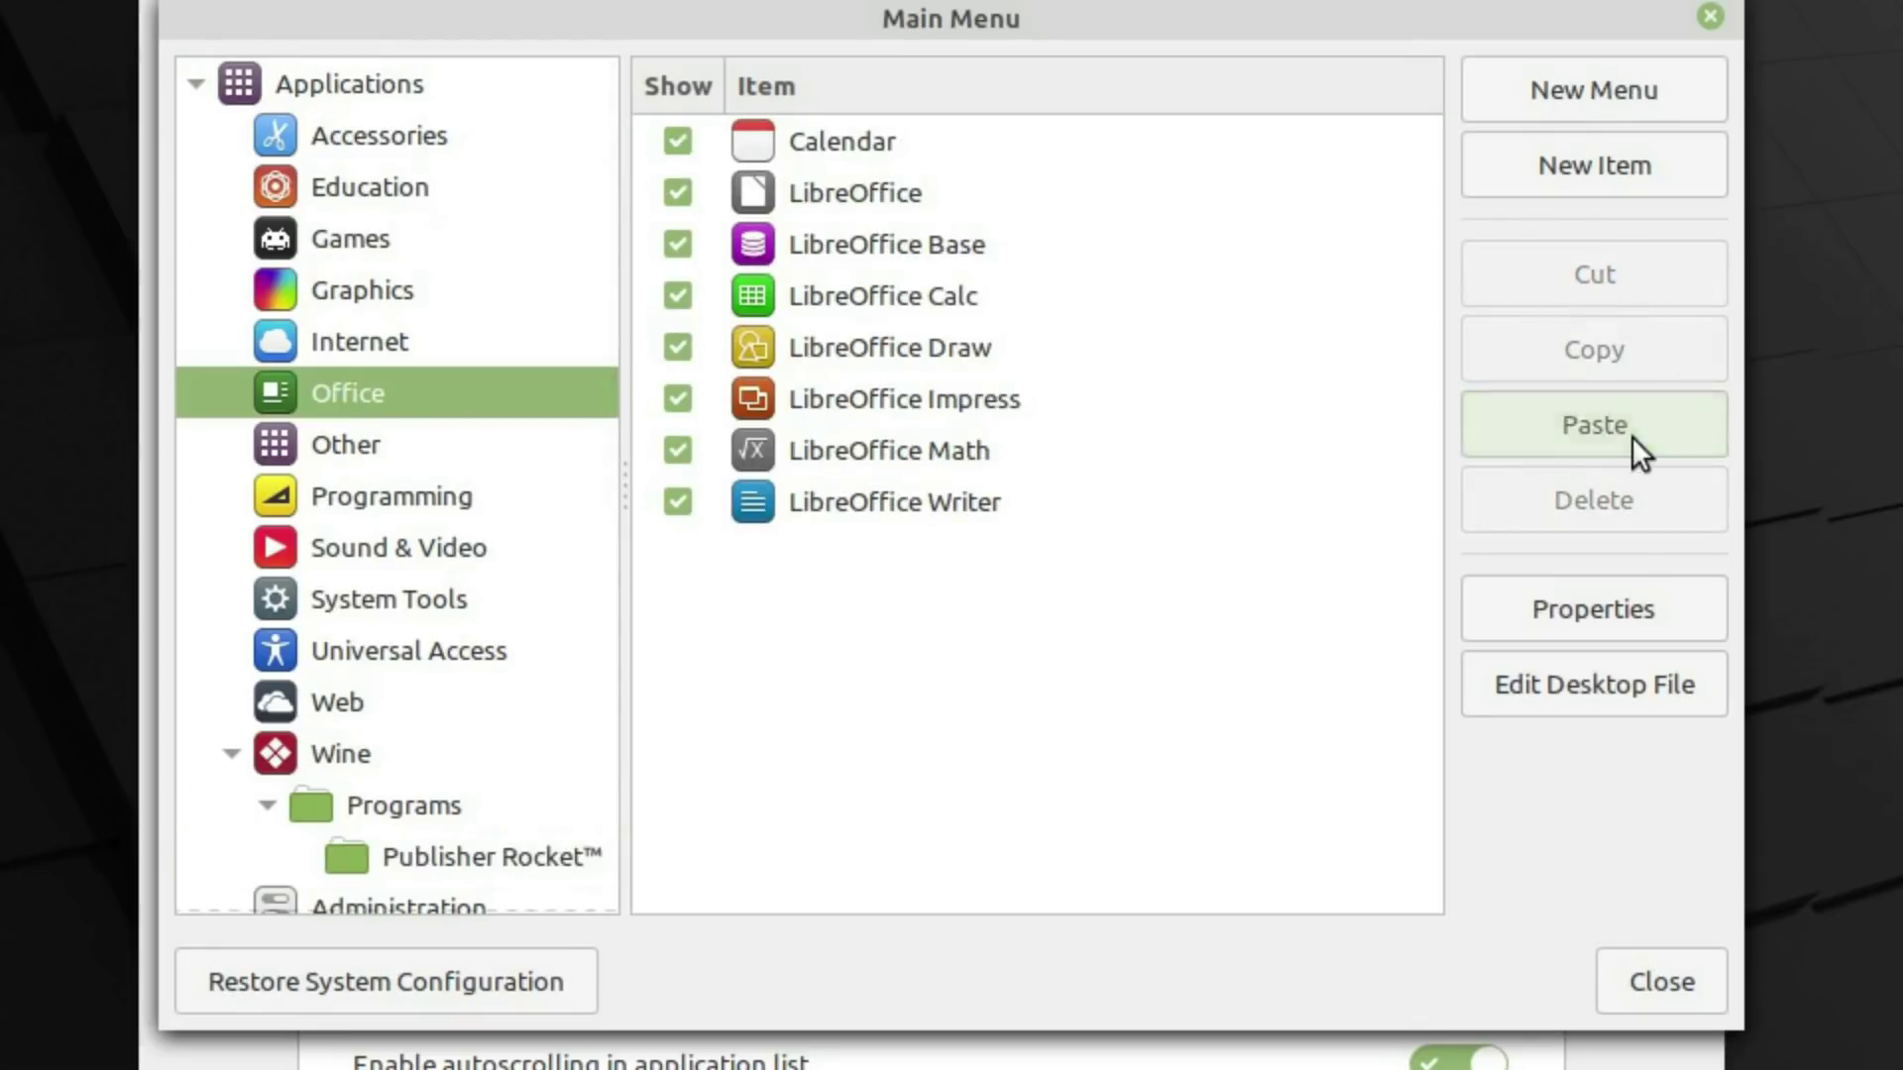
pyautogui.click(859, 195)
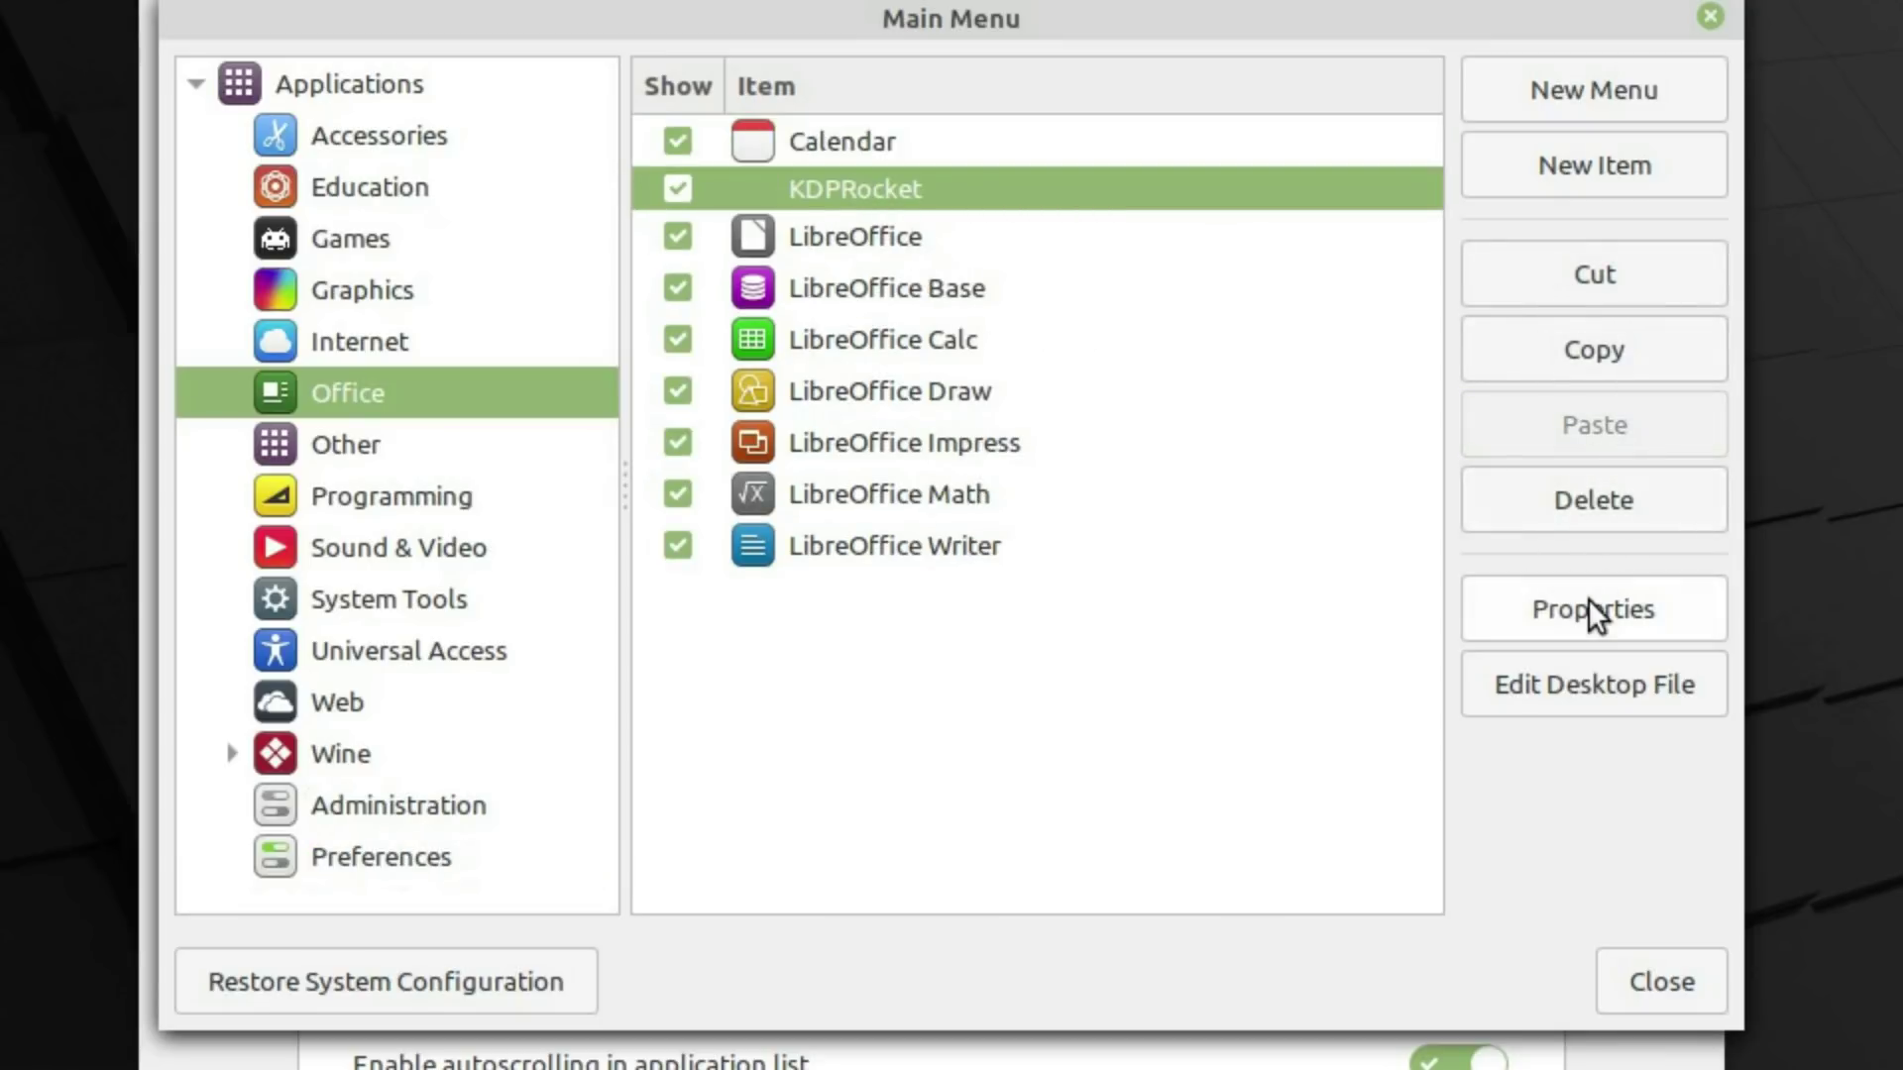
pyautogui.doubleClick(921, 189)
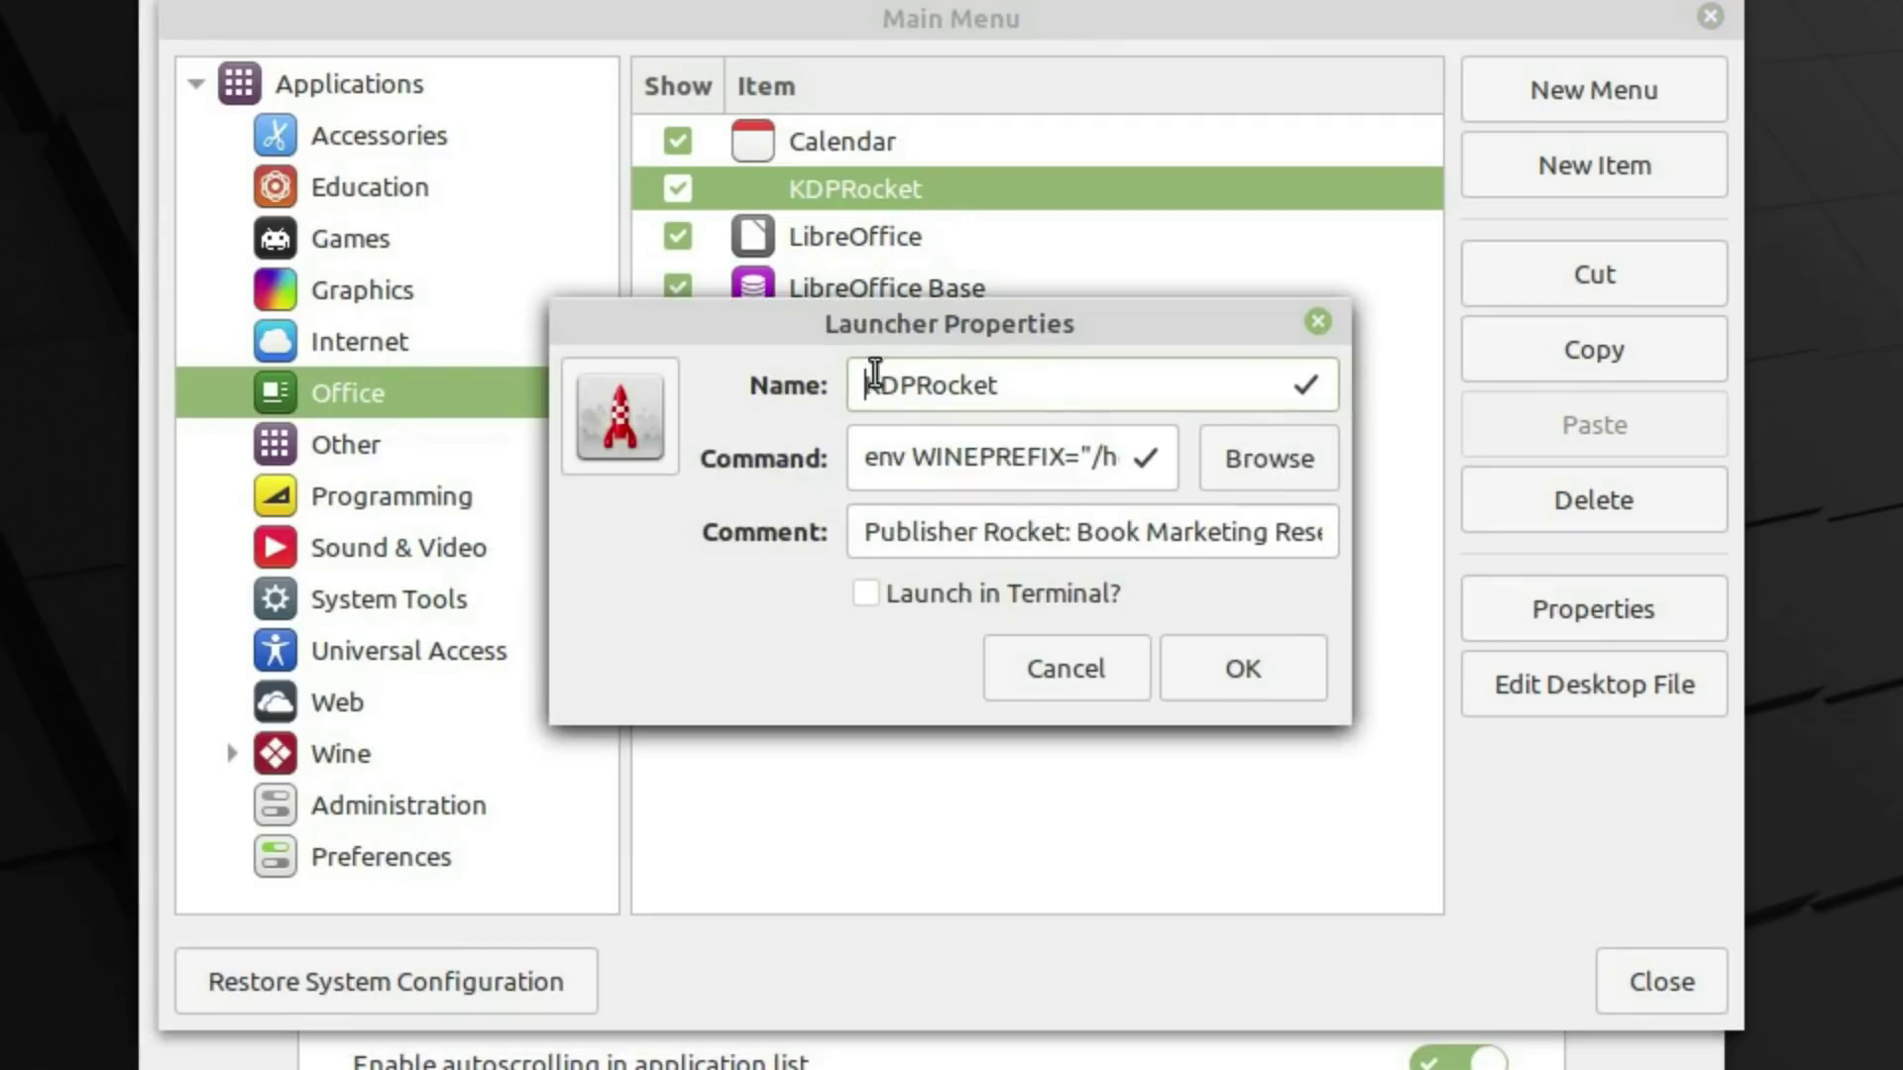
# Set the KDPRocket launcher icon to logos/pubrocket.png, close the editor, and delete leftover desktop icons
pyautogui.click(649, 387)
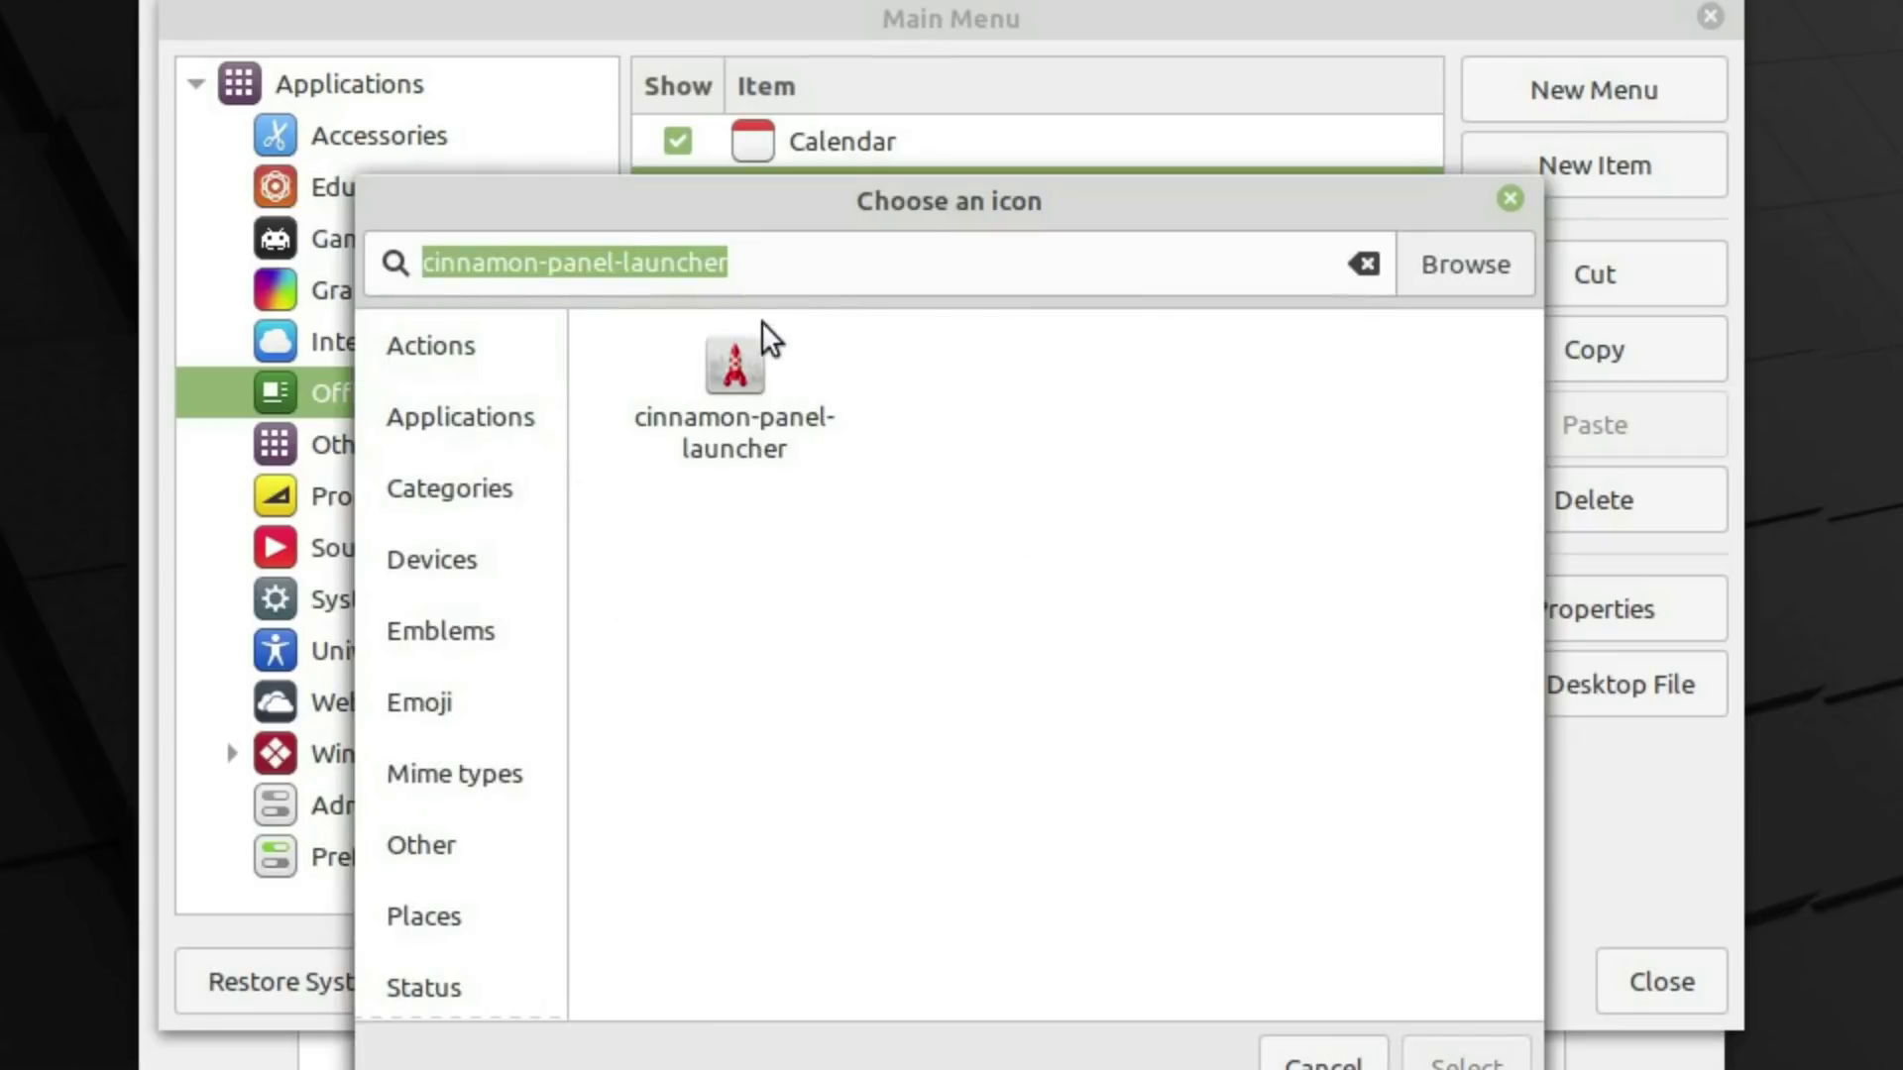
pyautogui.click(1453, 273)
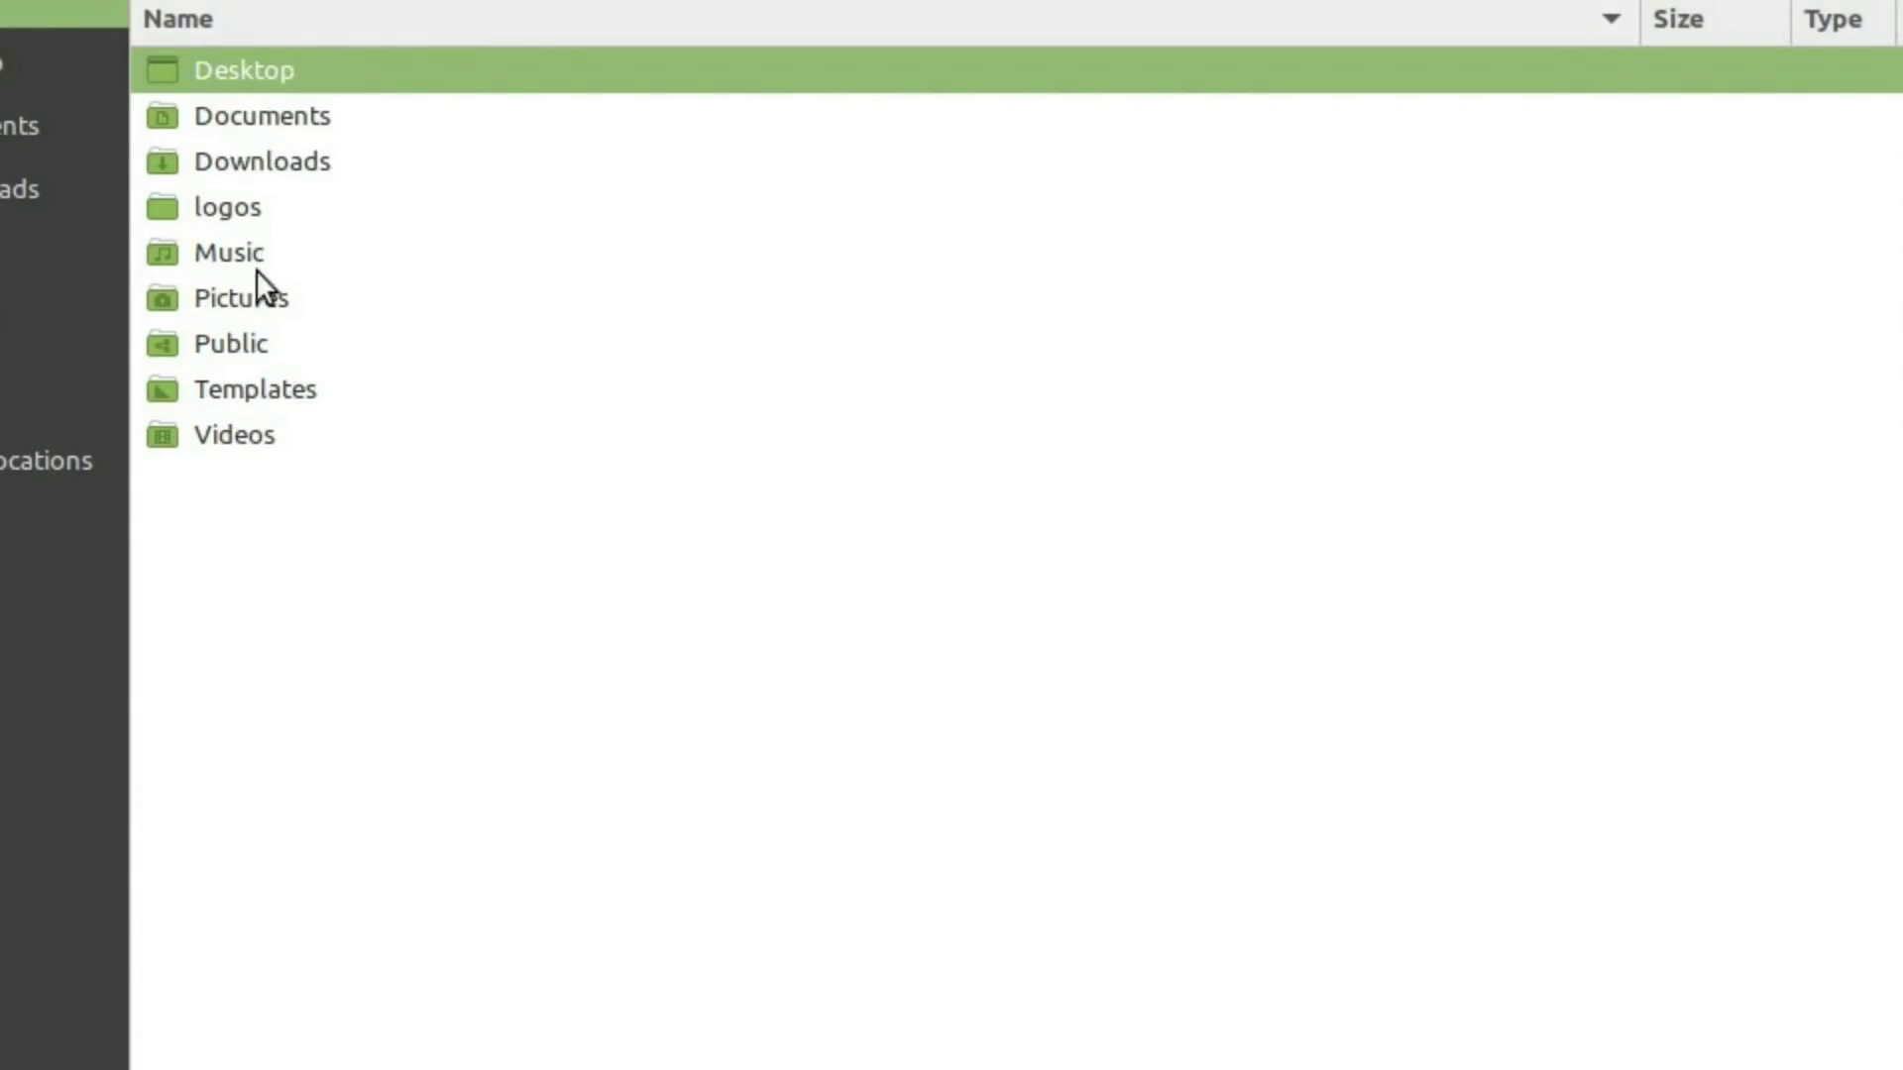
pyautogui.doubleClick(237, 201)
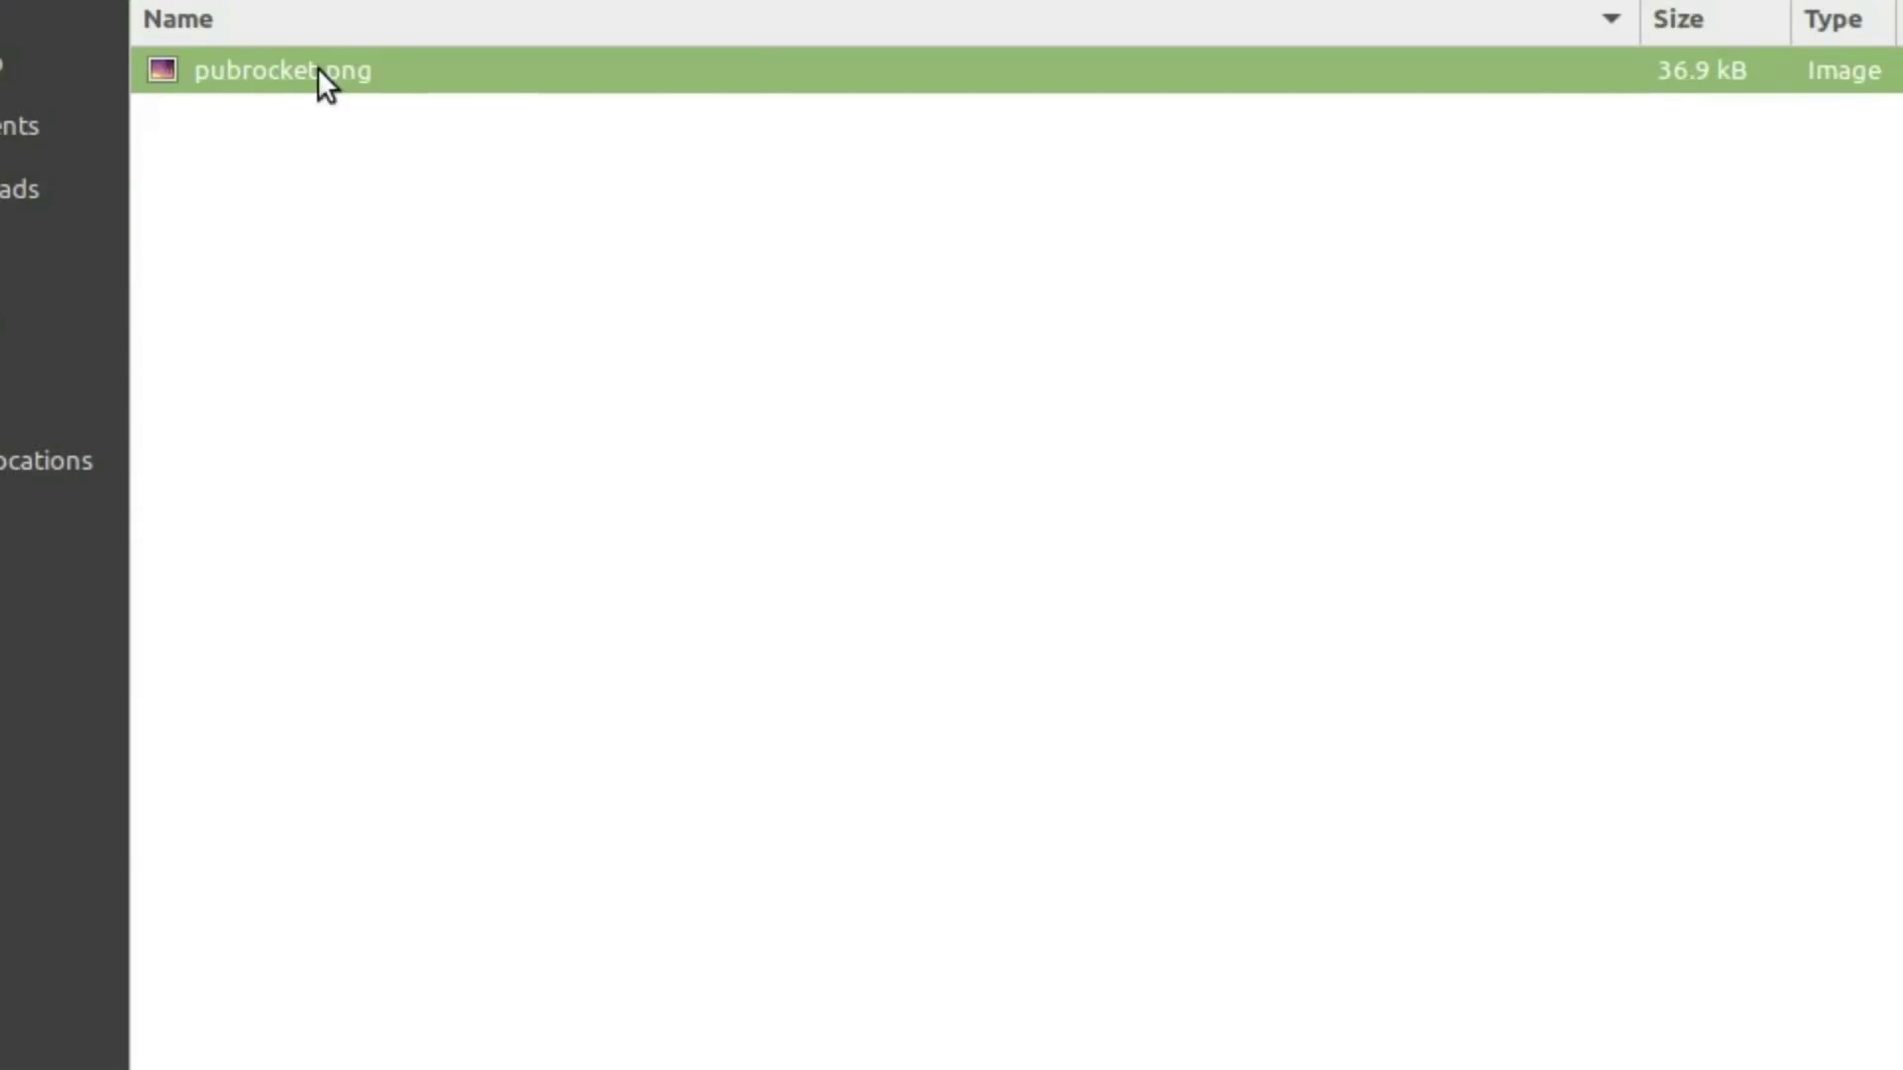
pyautogui.doubleClick(316, 68)
pyautogui.click(713, 390)
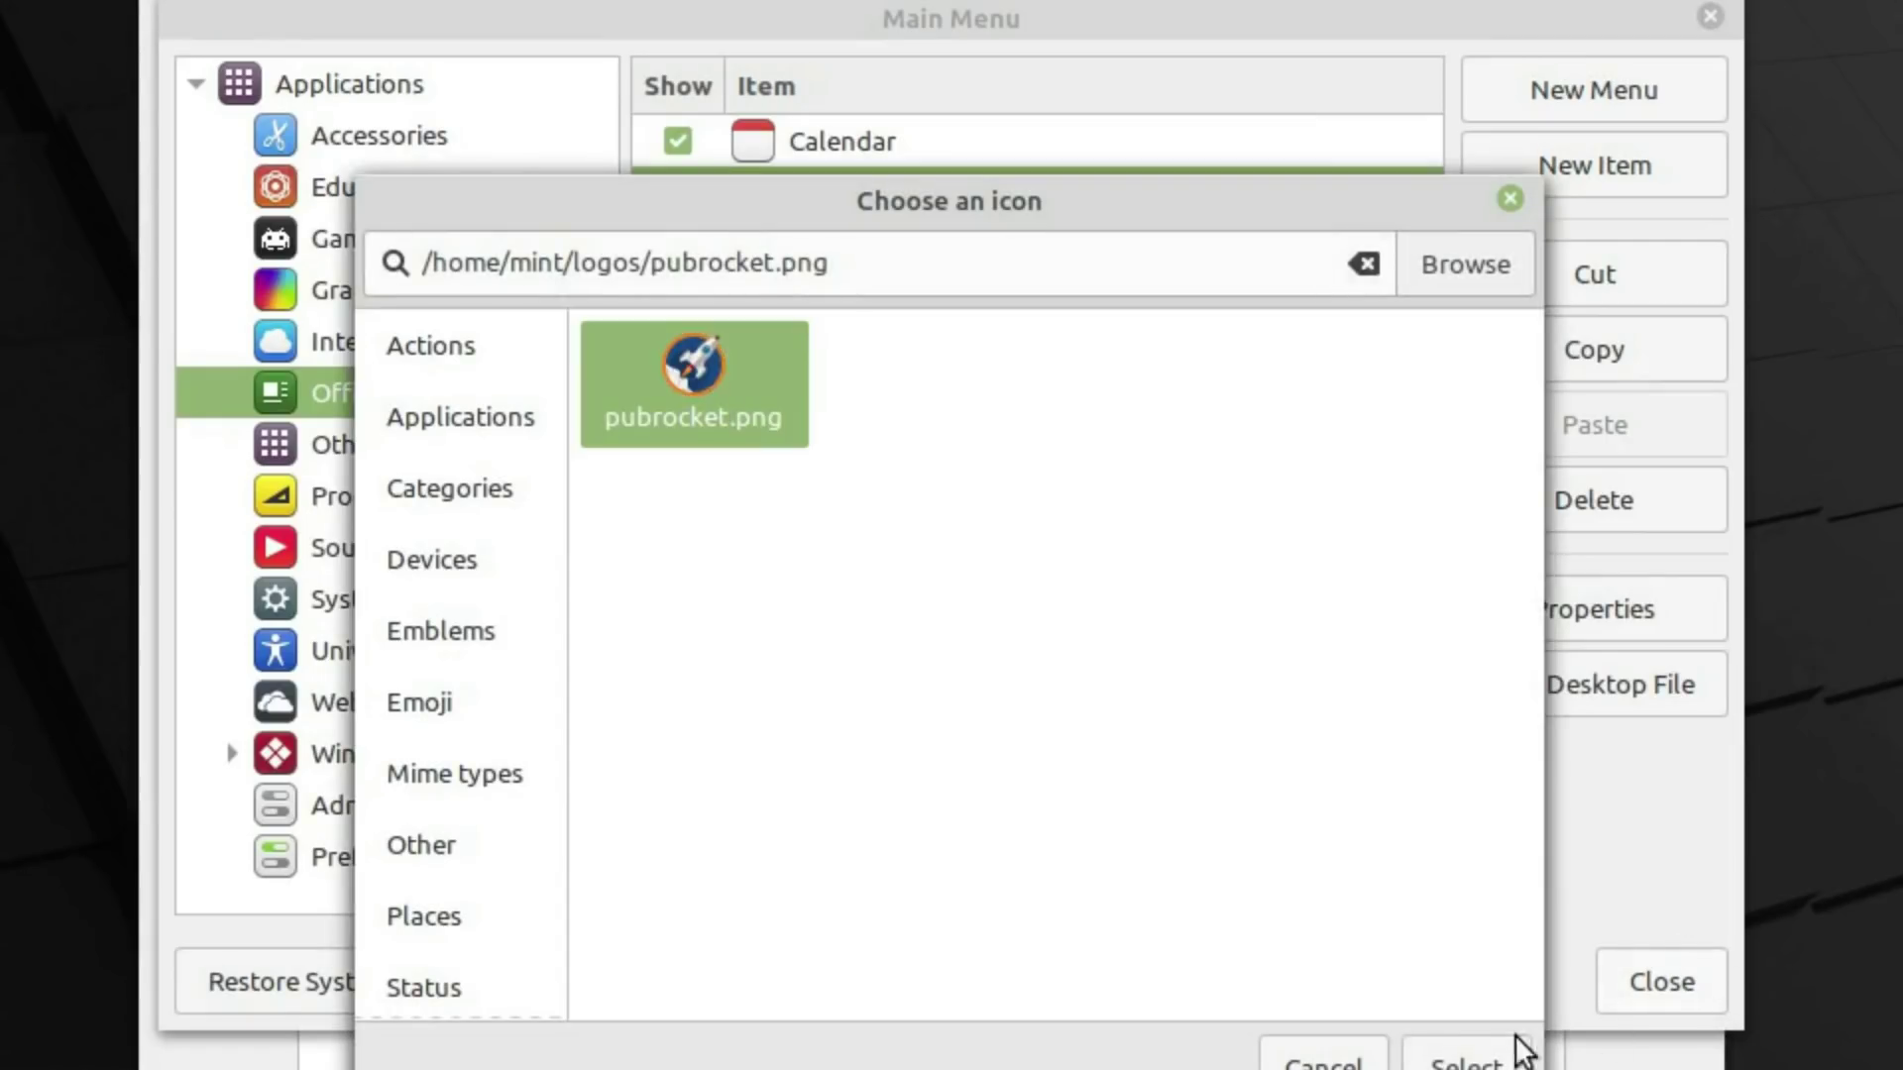
pyautogui.click(1509, 1061)
pyautogui.click(1245, 664)
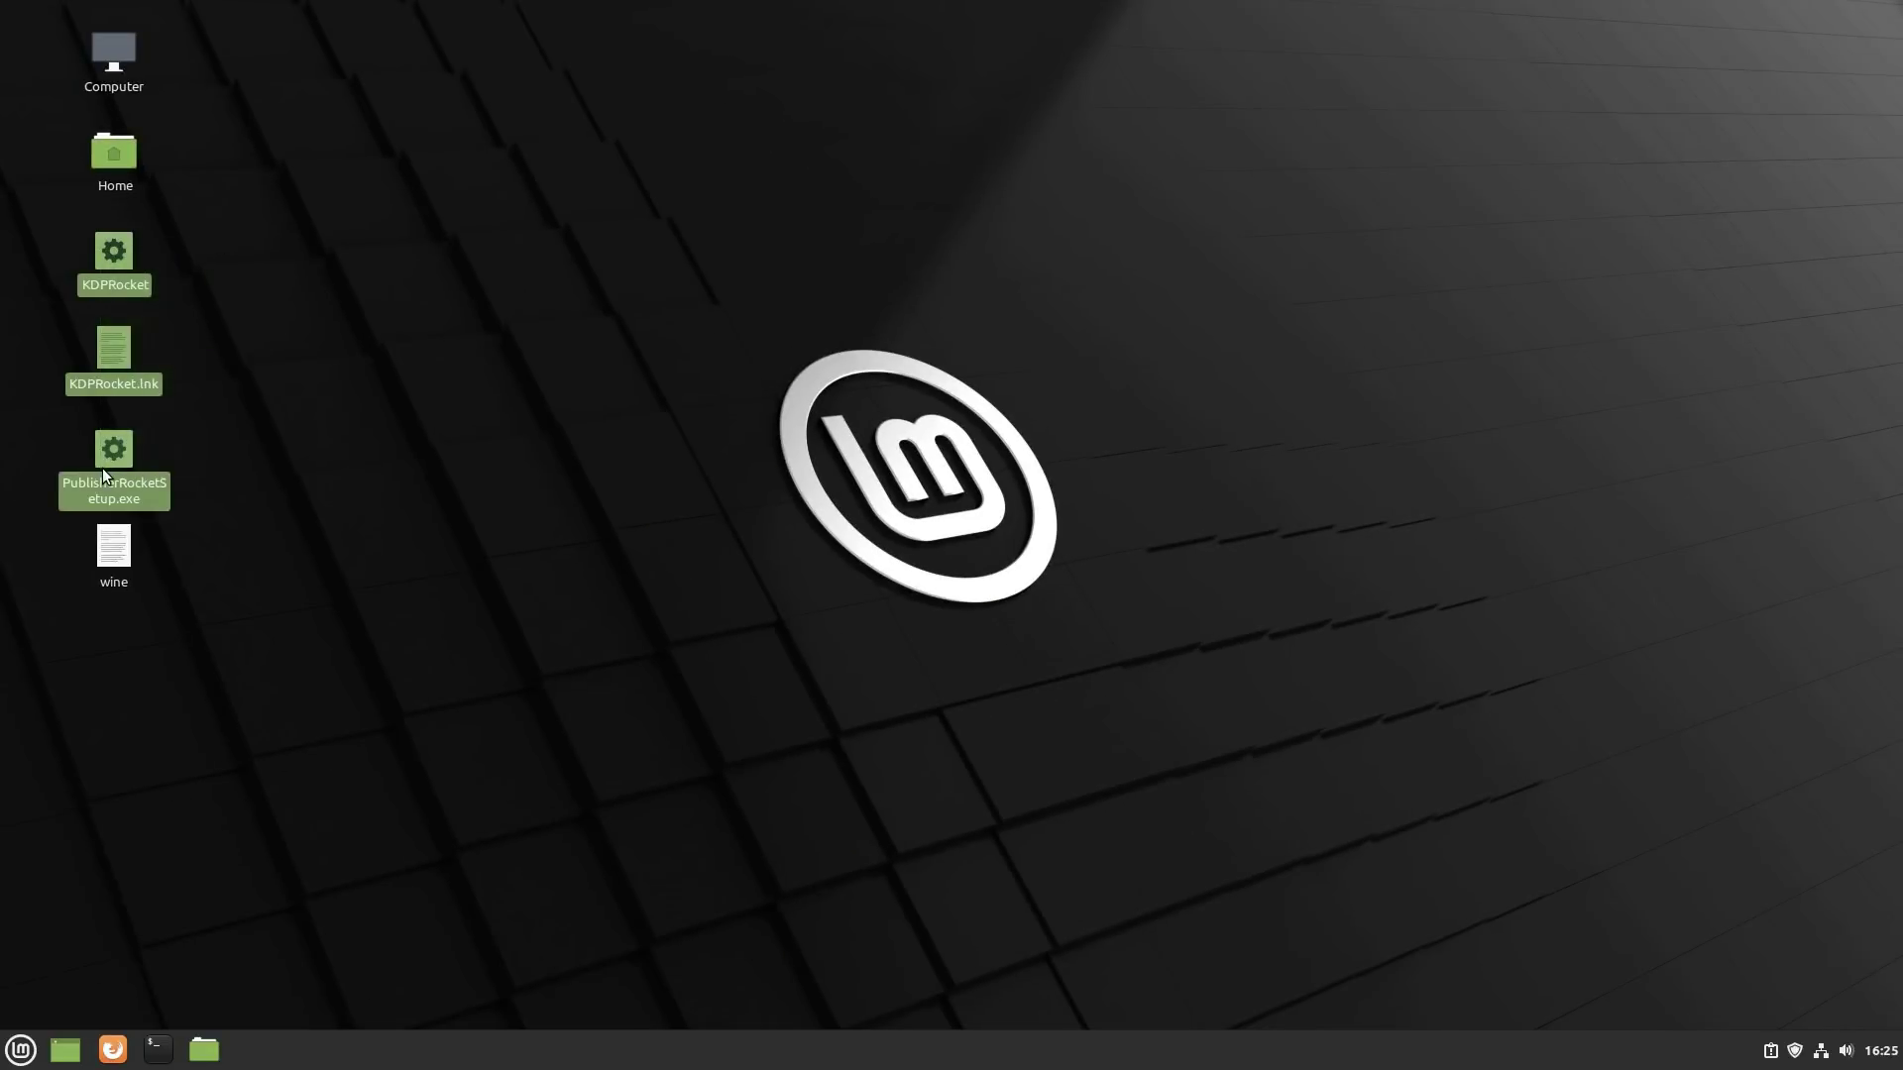
pyautogui.press('Delete')
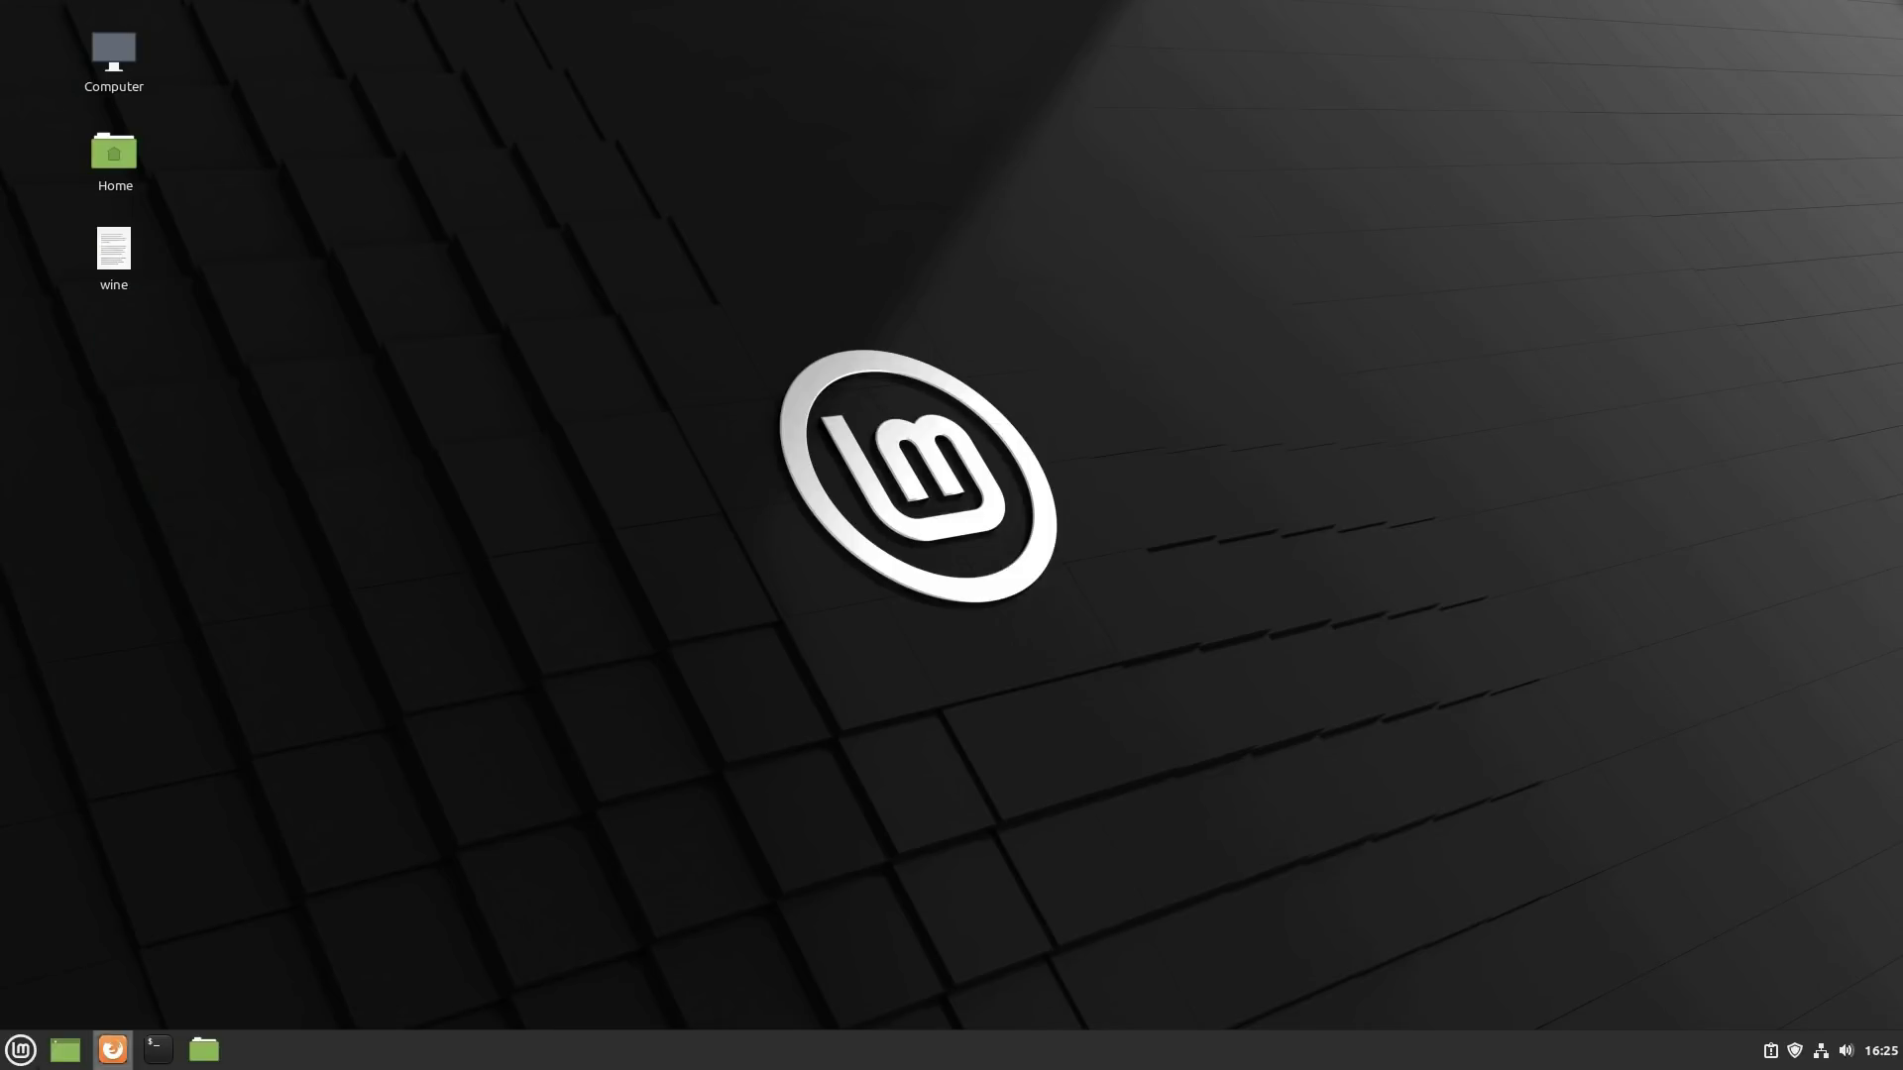
# Launch KDPRocket (Env) from the Mint menu, reach its activation prompt, then close it
pyautogui.click(18, 1051)
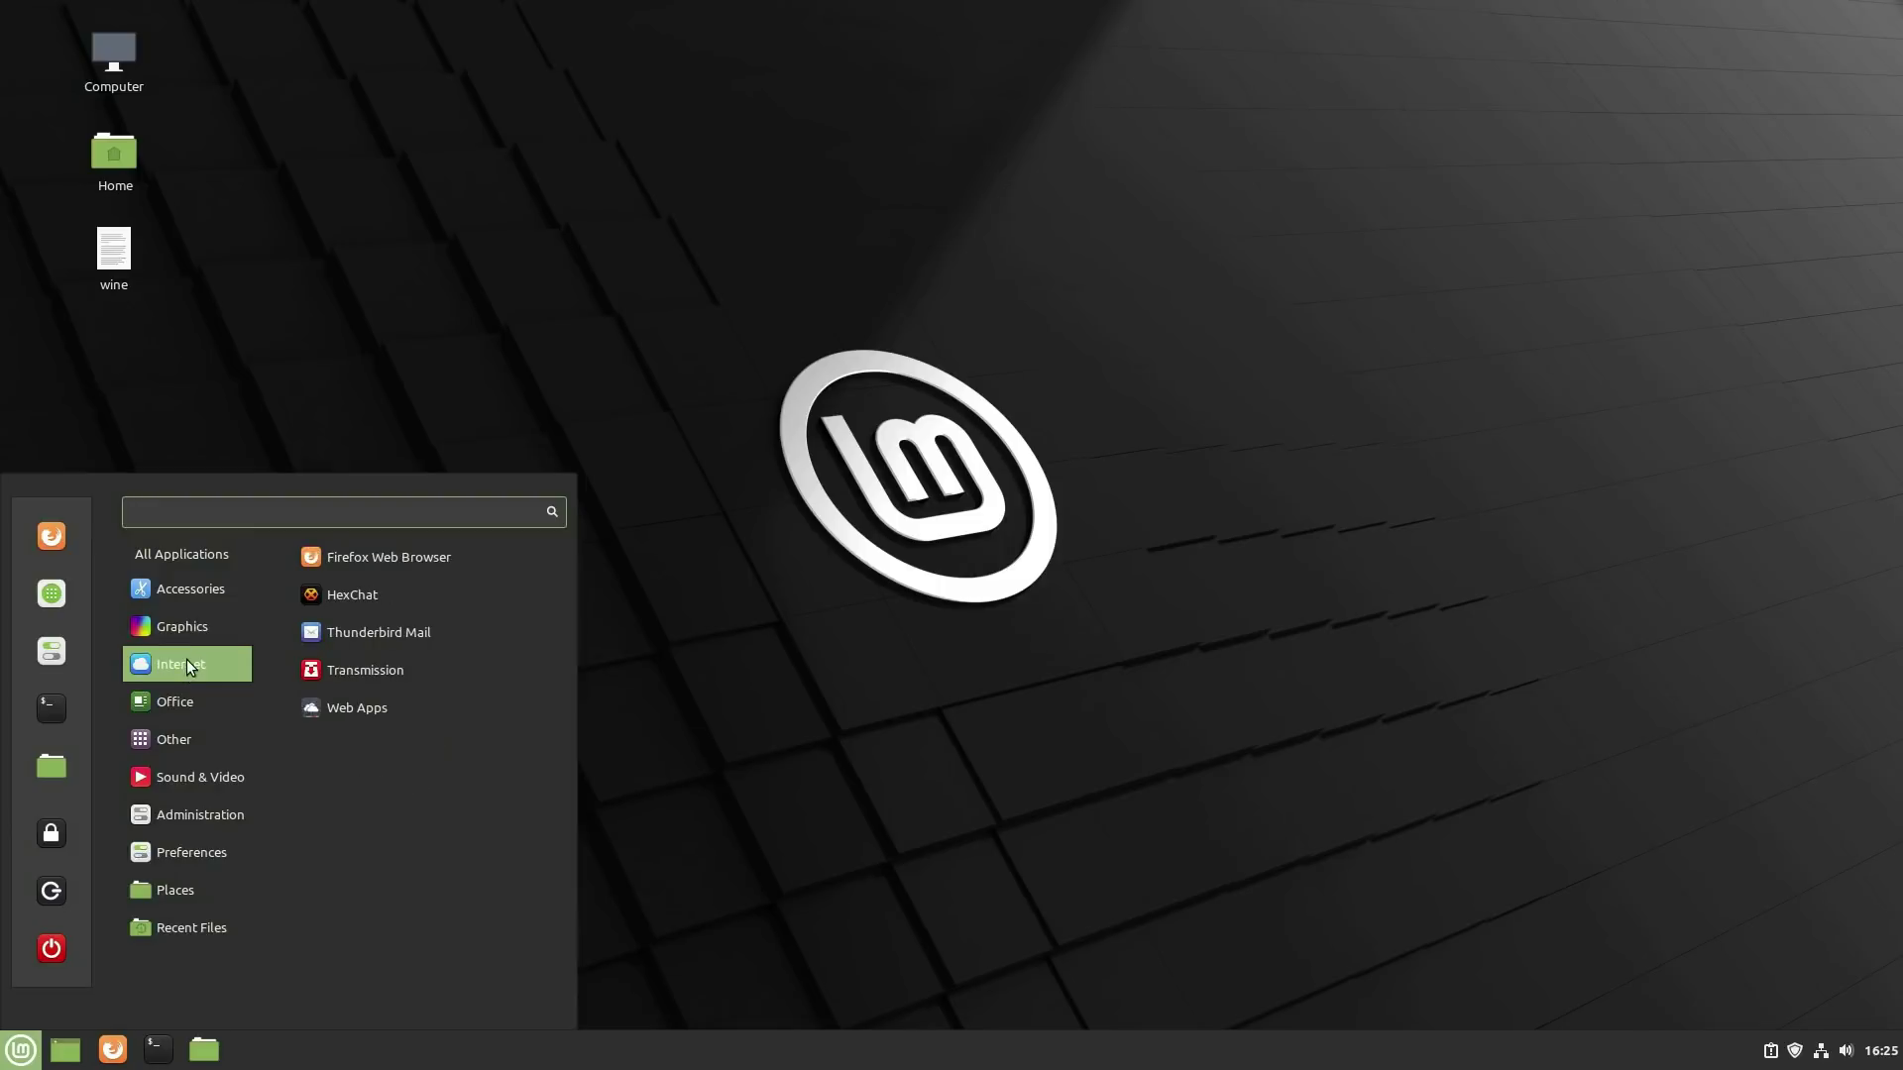
pyautogui.moveTo(200, 776)
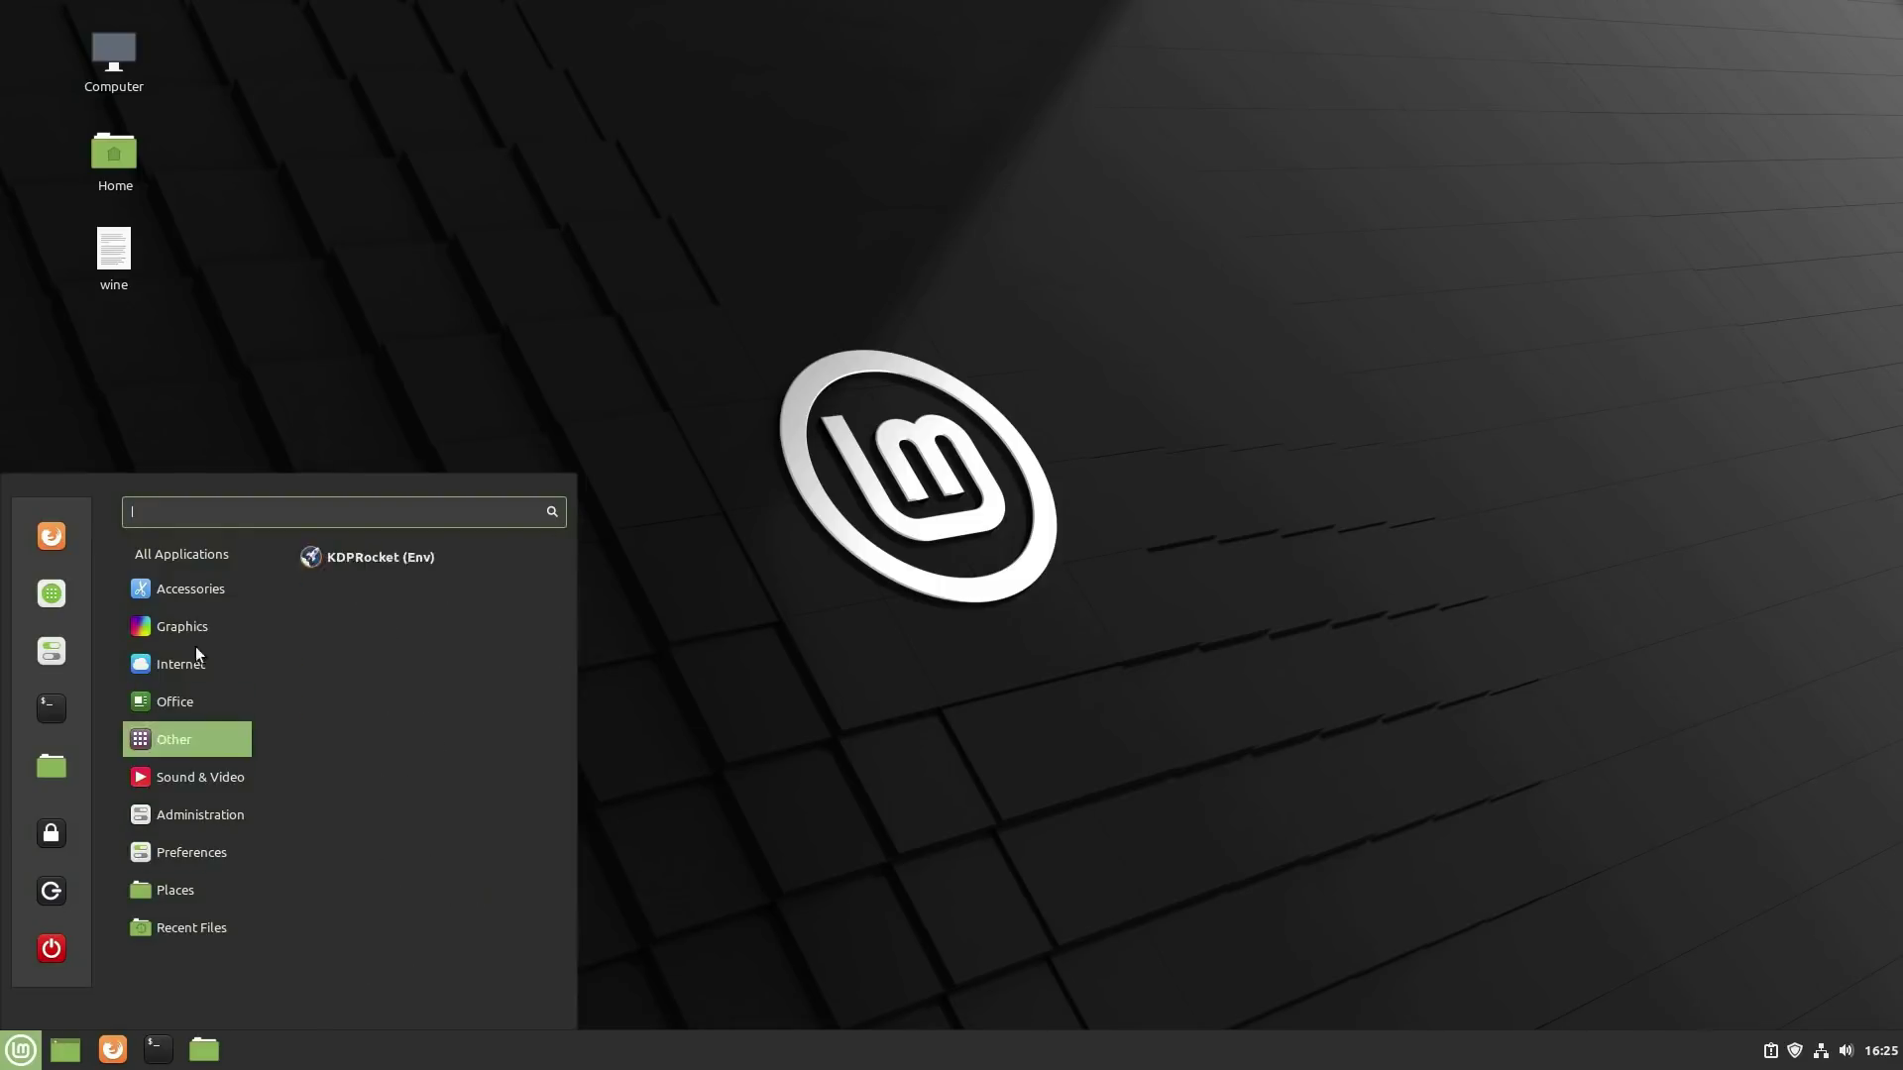
pyautogui.write('rock')
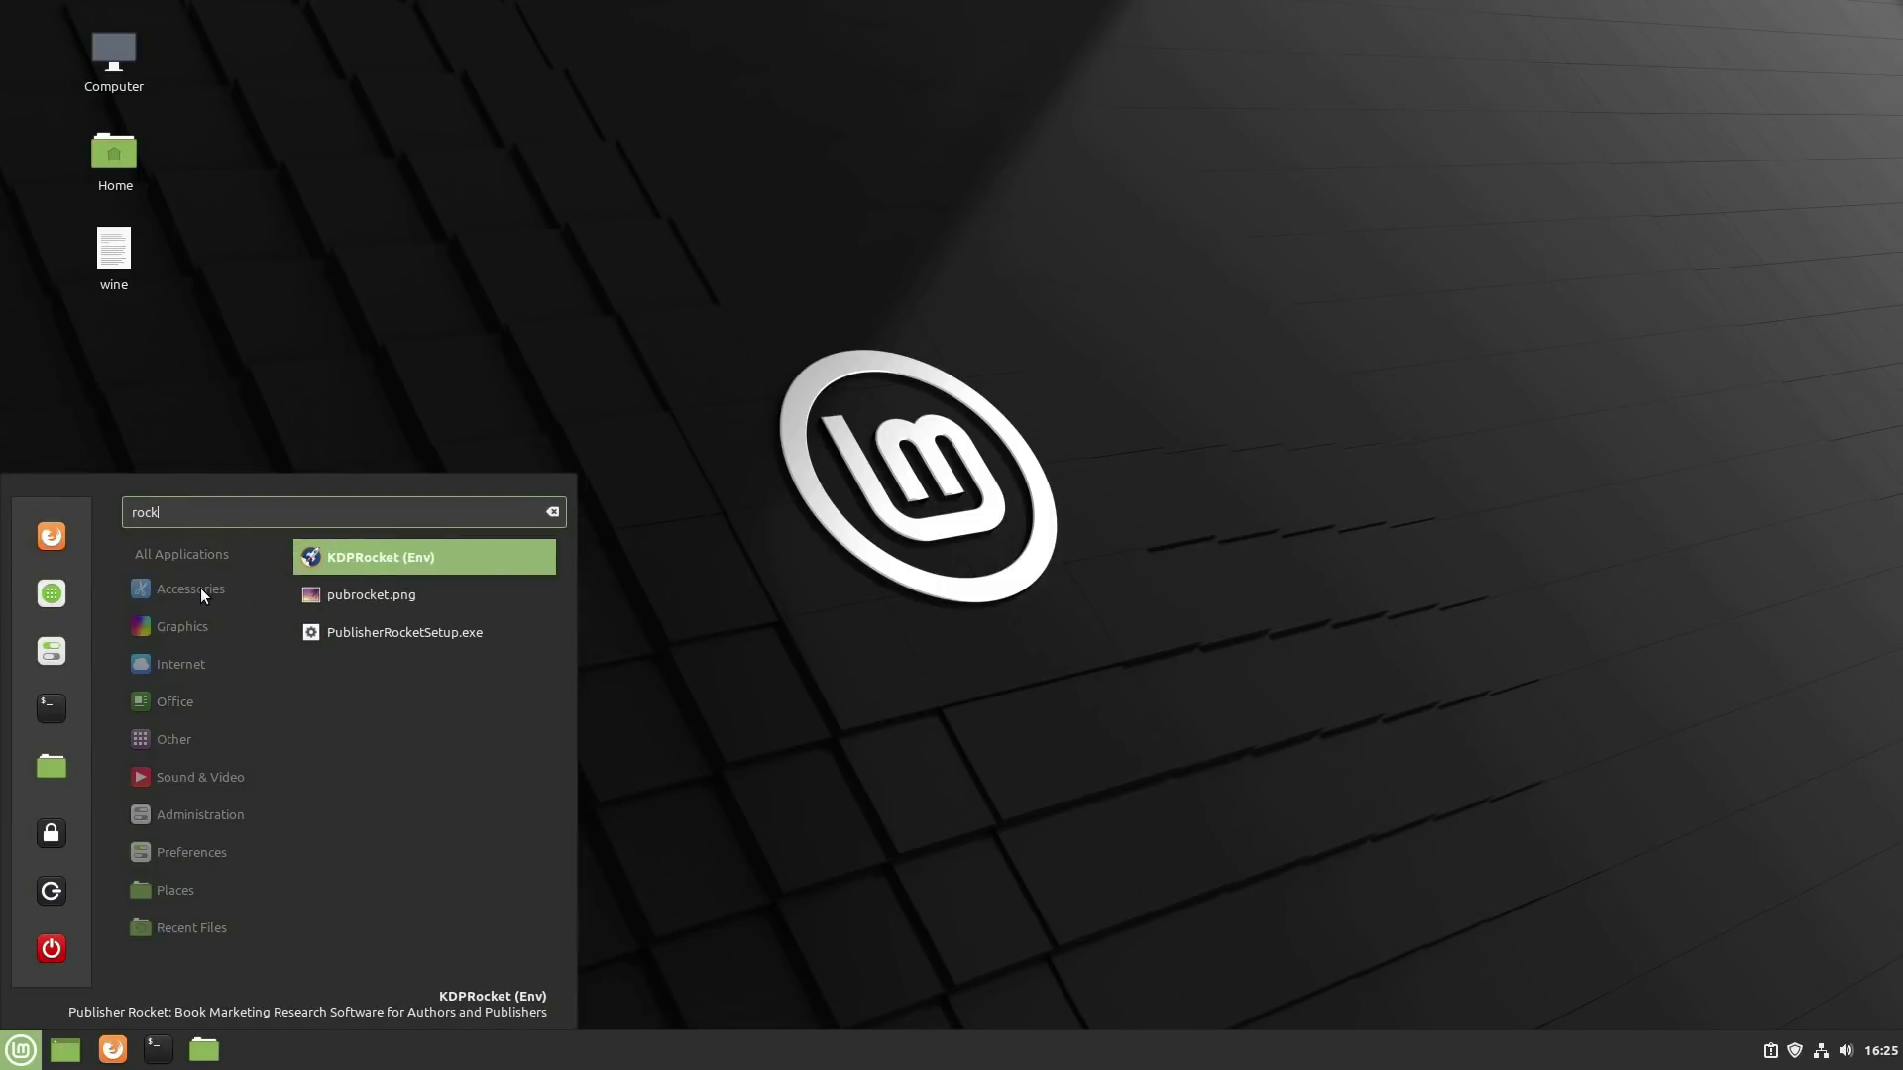
pyautogui.click(356, 554)
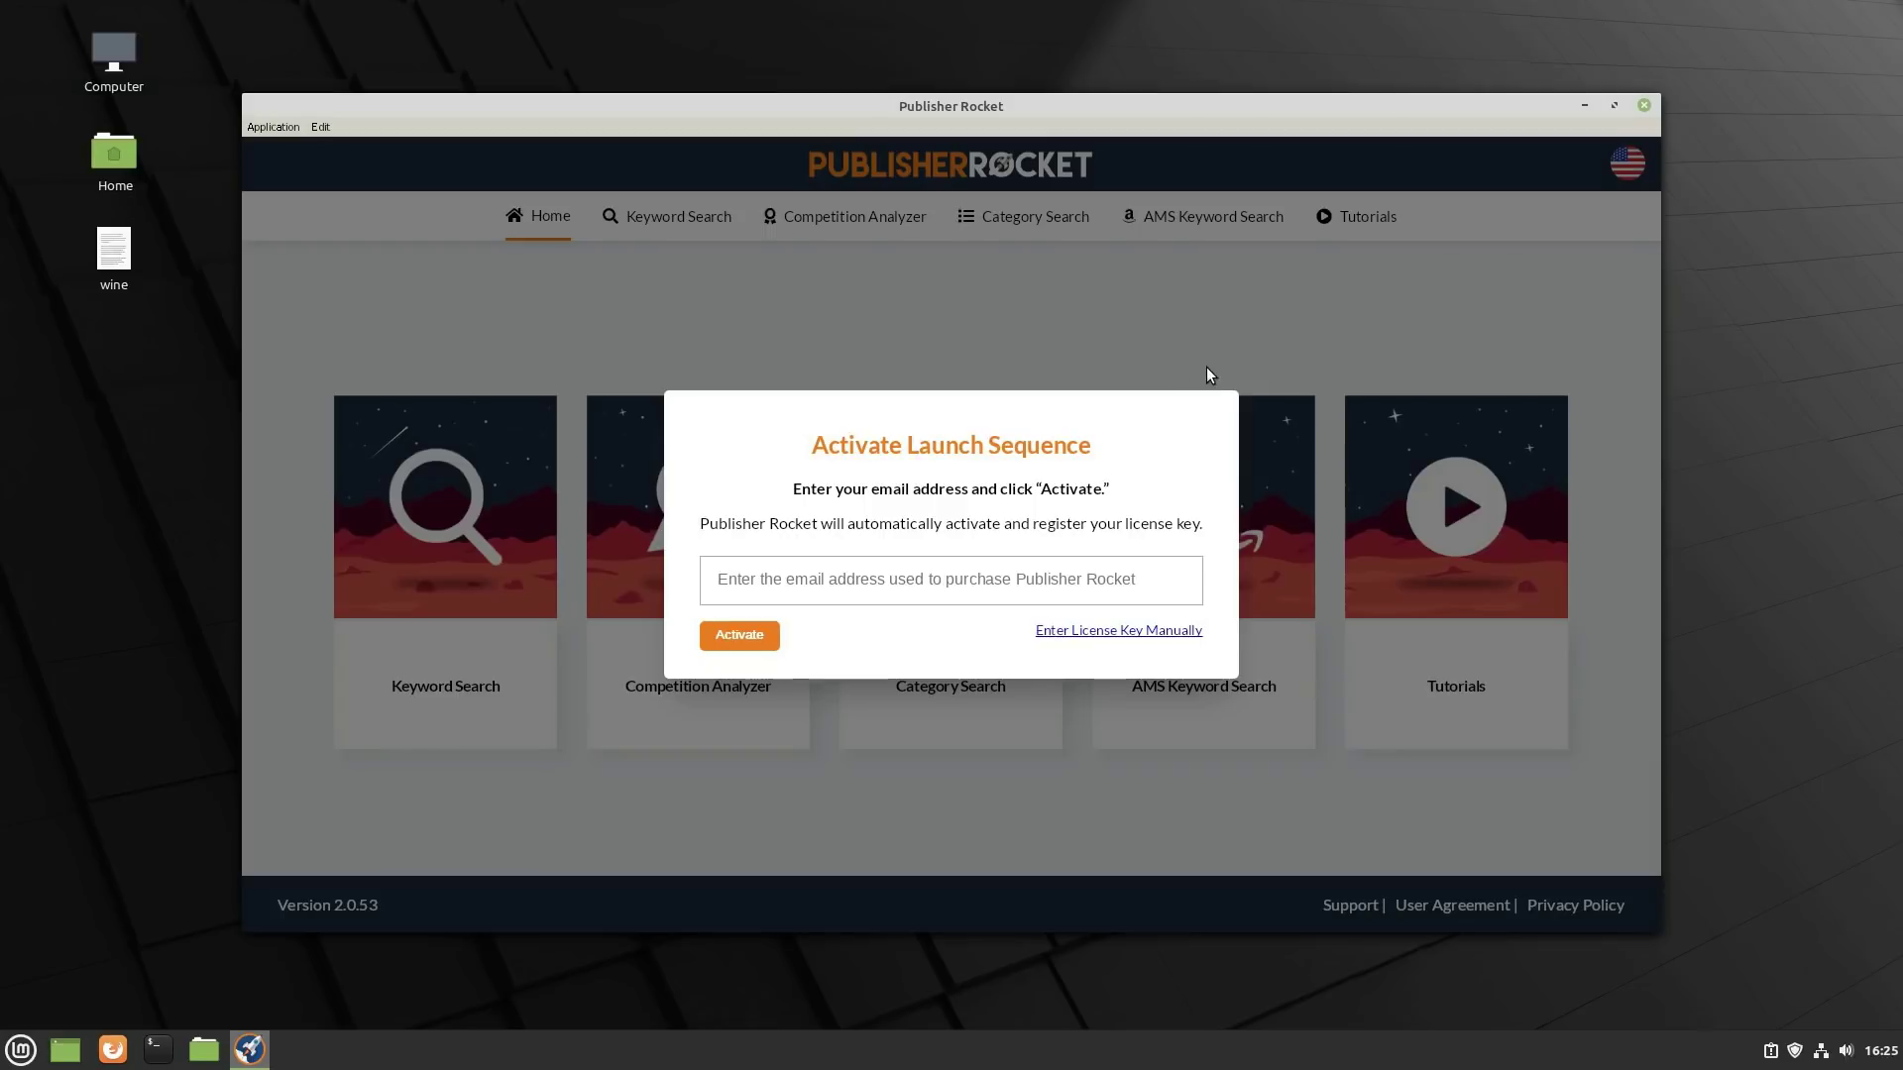
pyautogui.click(1645, 108)
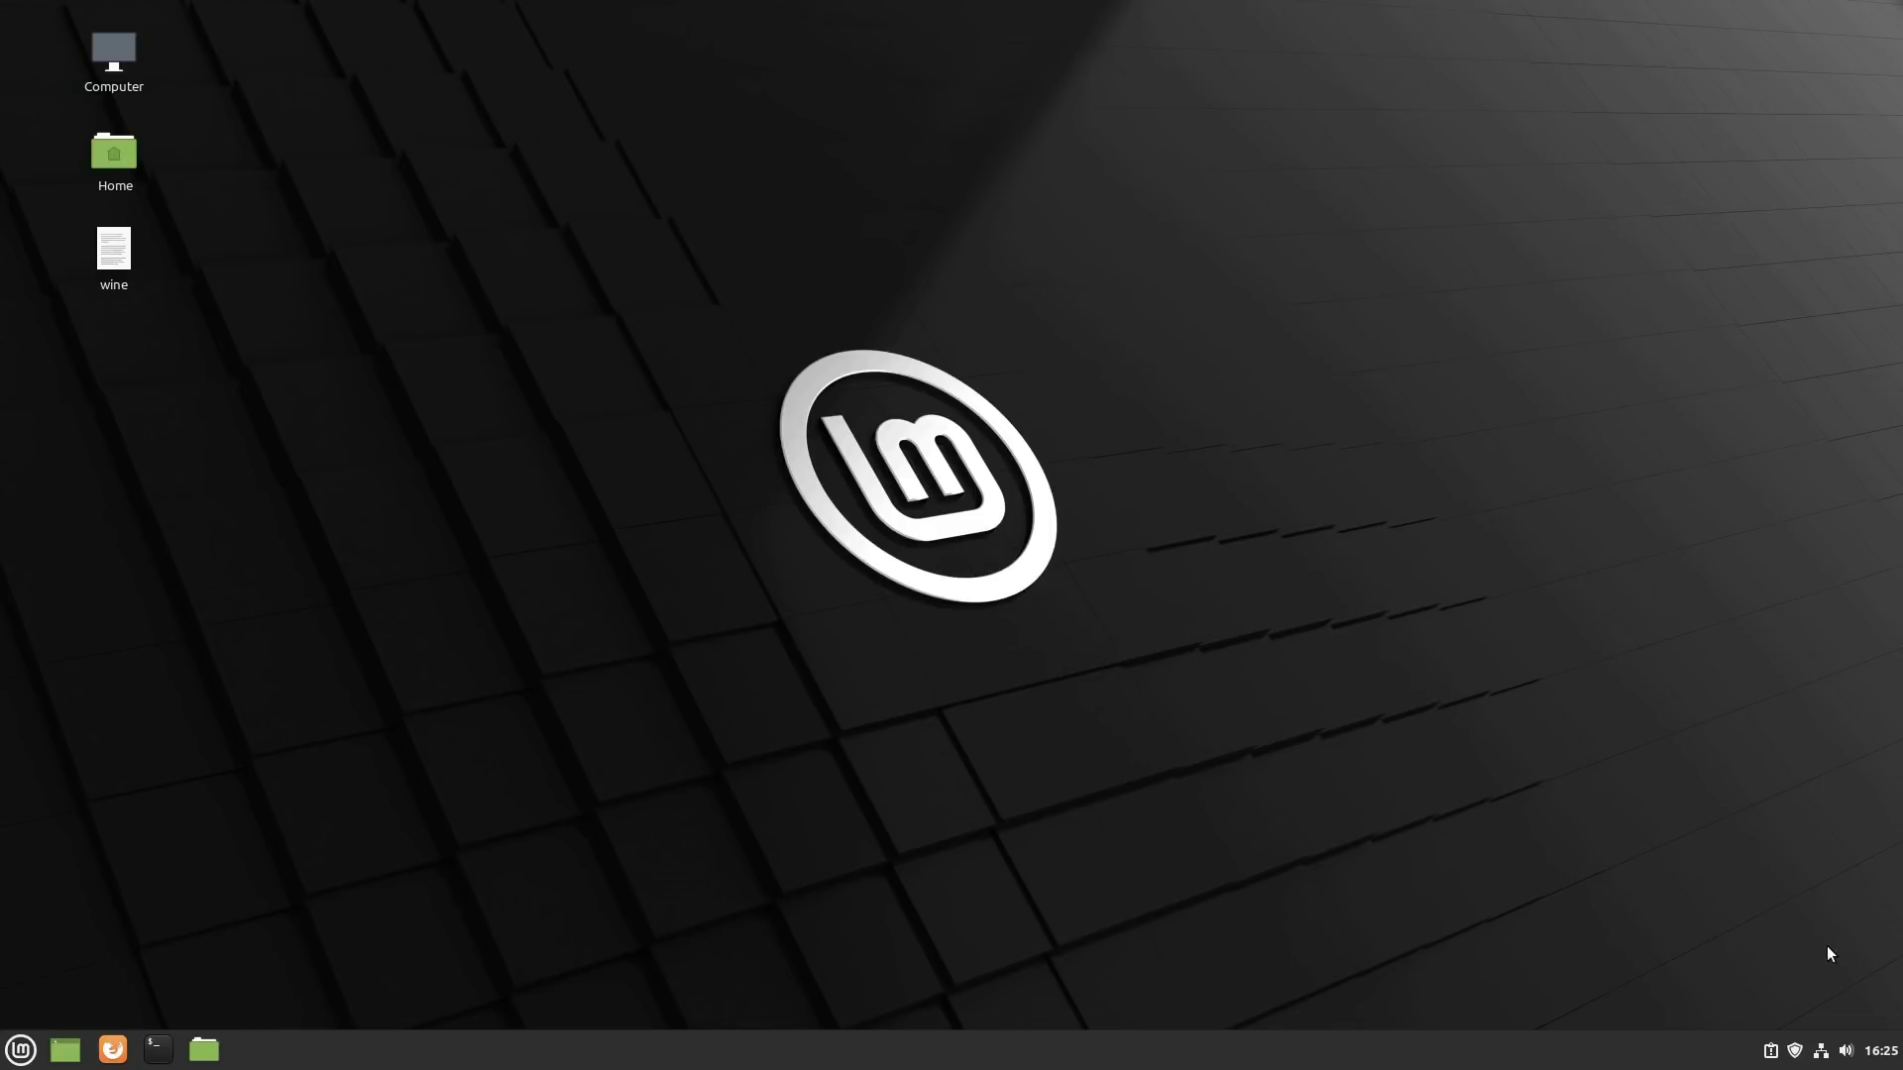